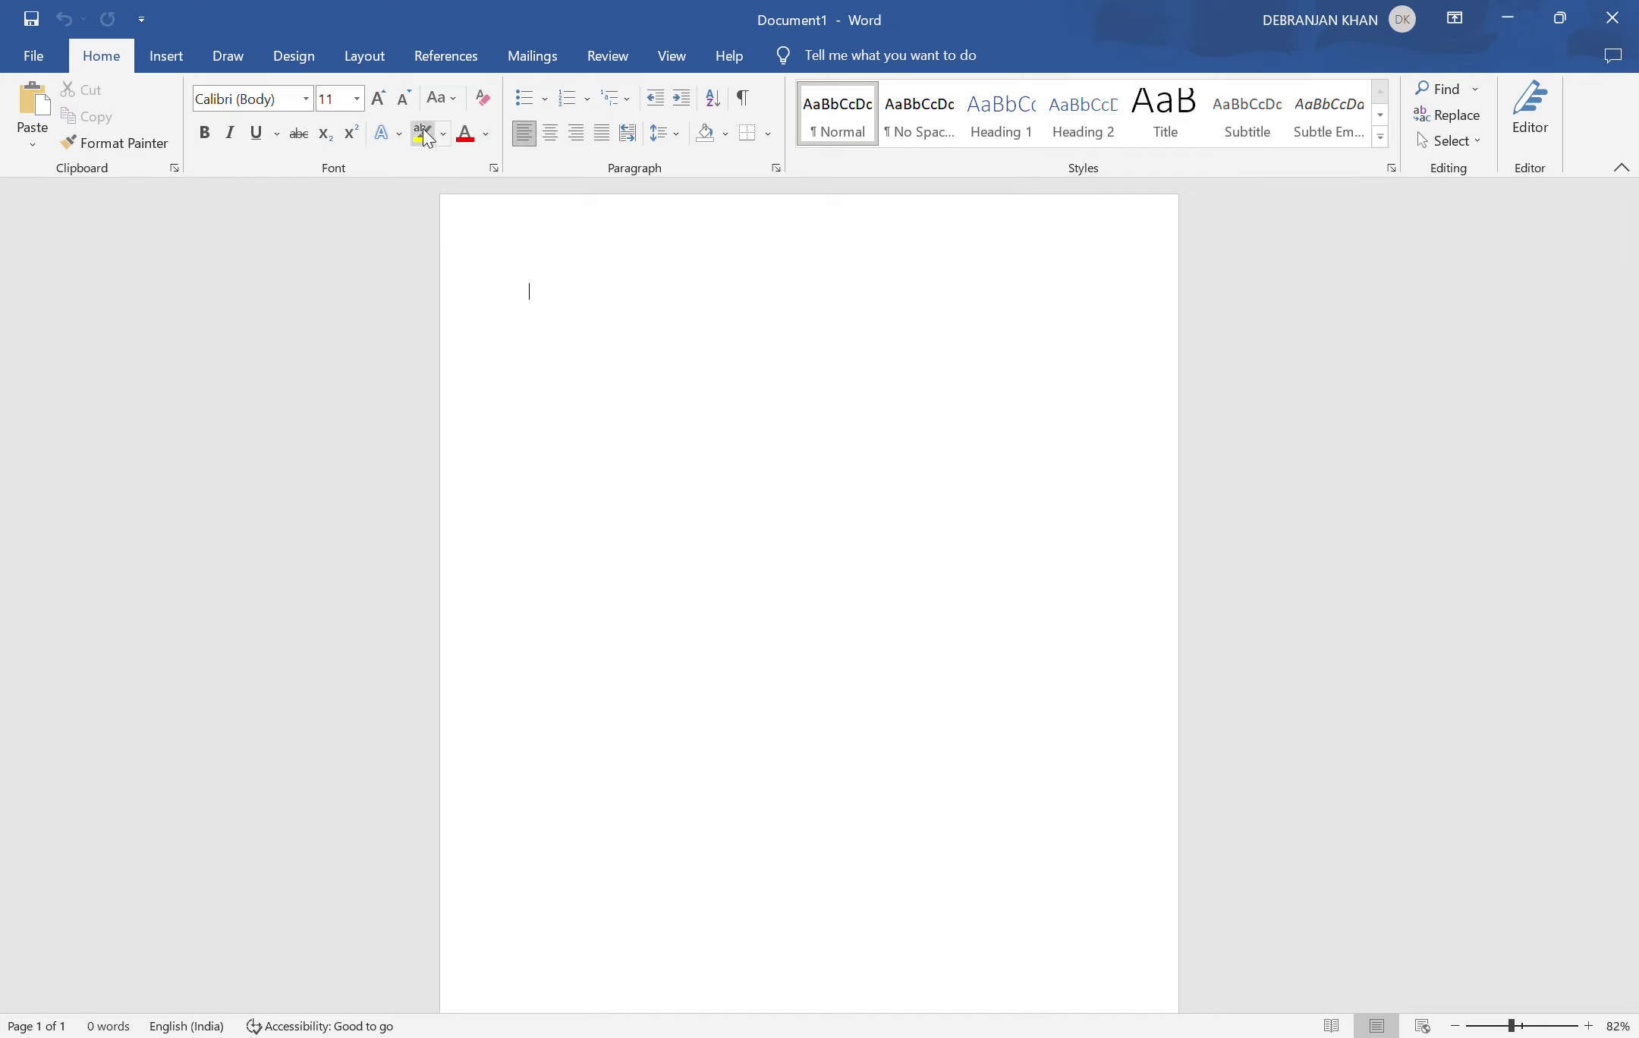
- Set the blank page to Landscape orientation and bring up the Design page-background options
left_click(367, 63)
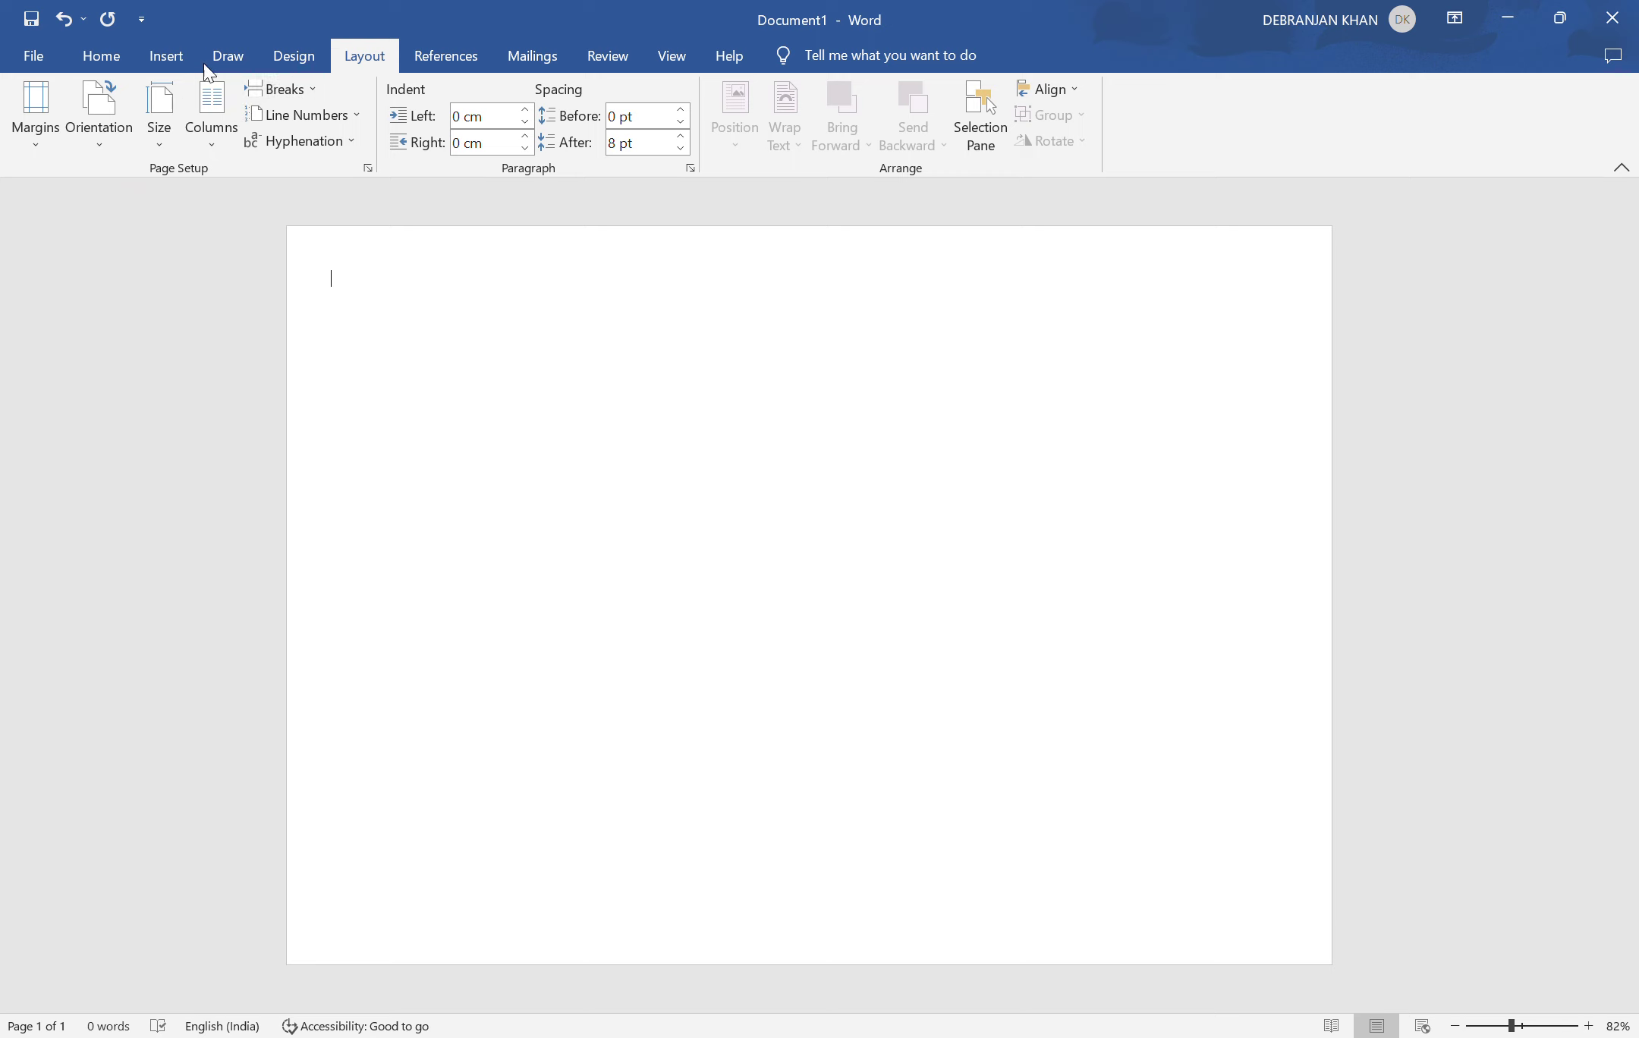
left_click(285, 69)
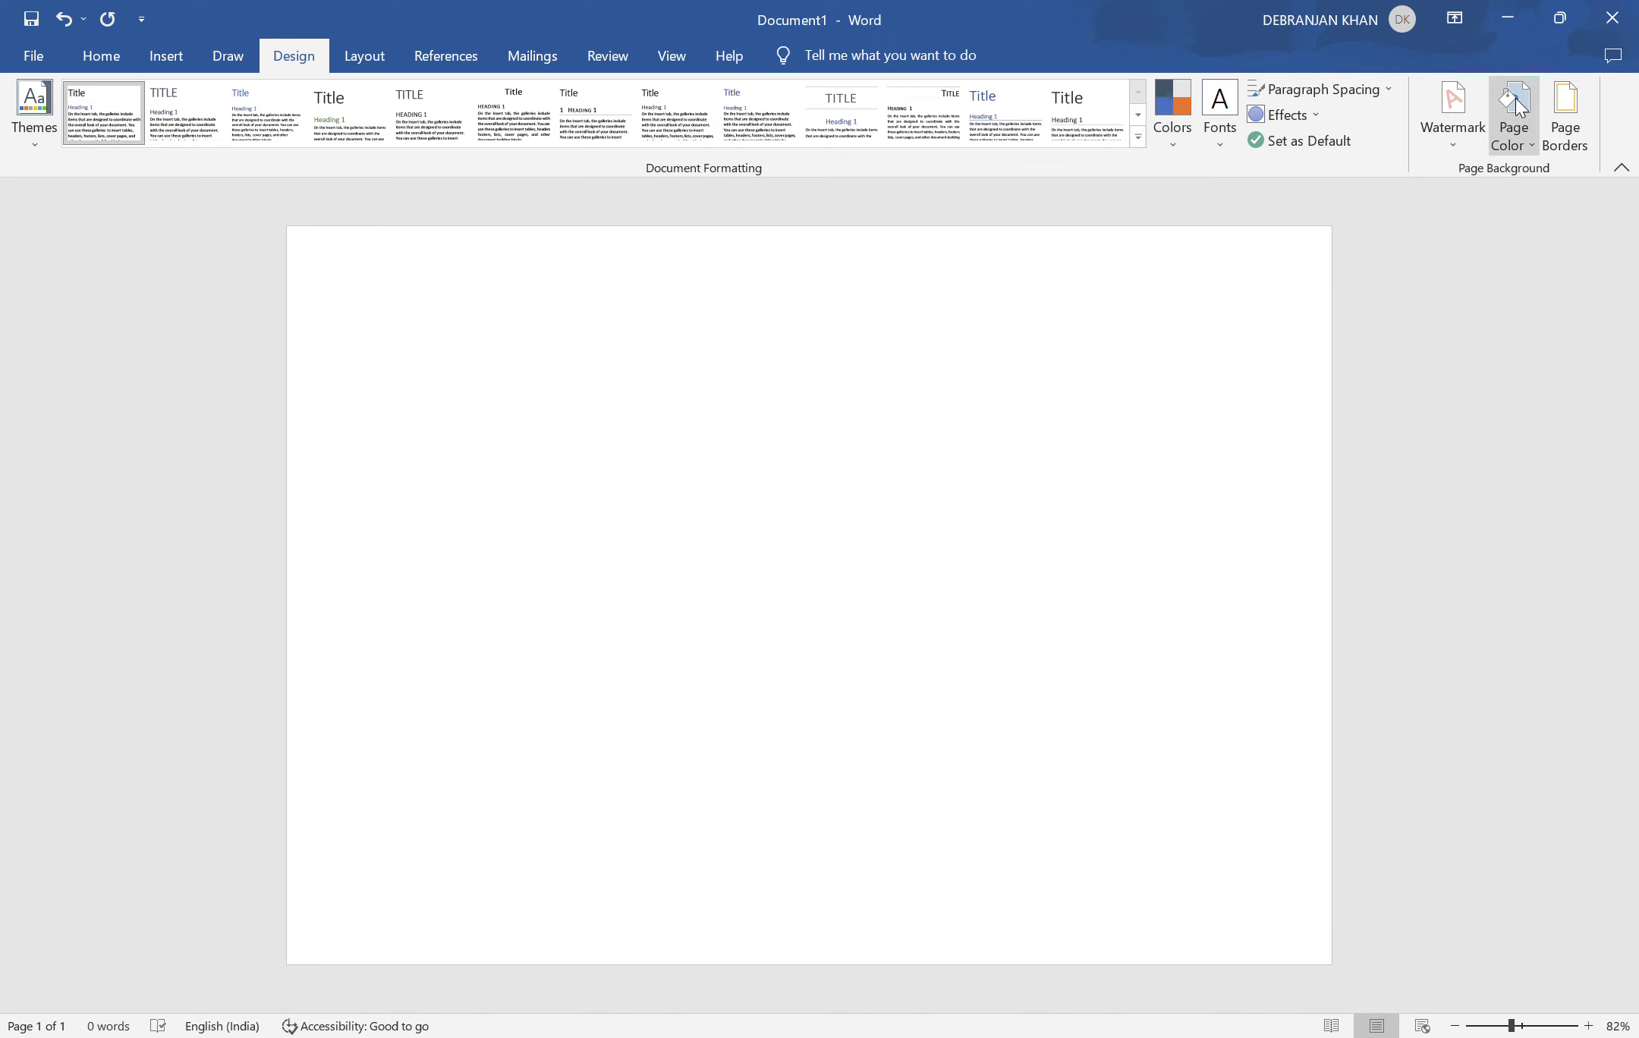
- Apply a single-line Box page border around the landscape page
left_click(1568, 83)
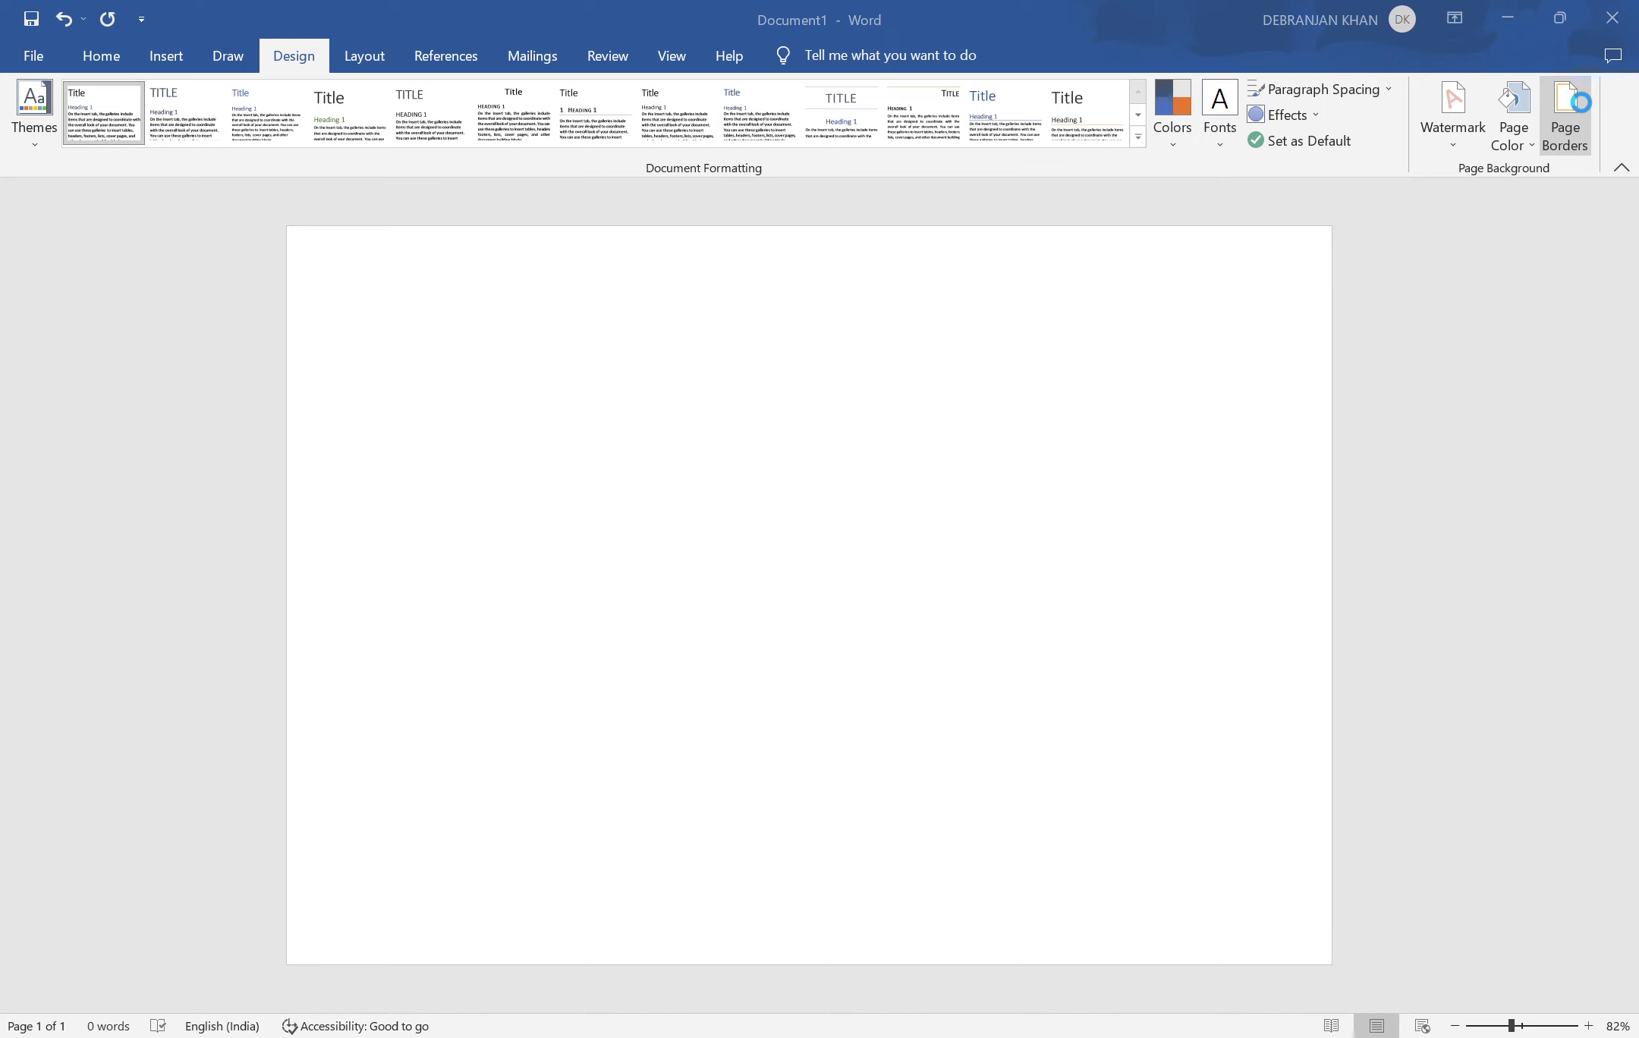
left_click(977, 733)
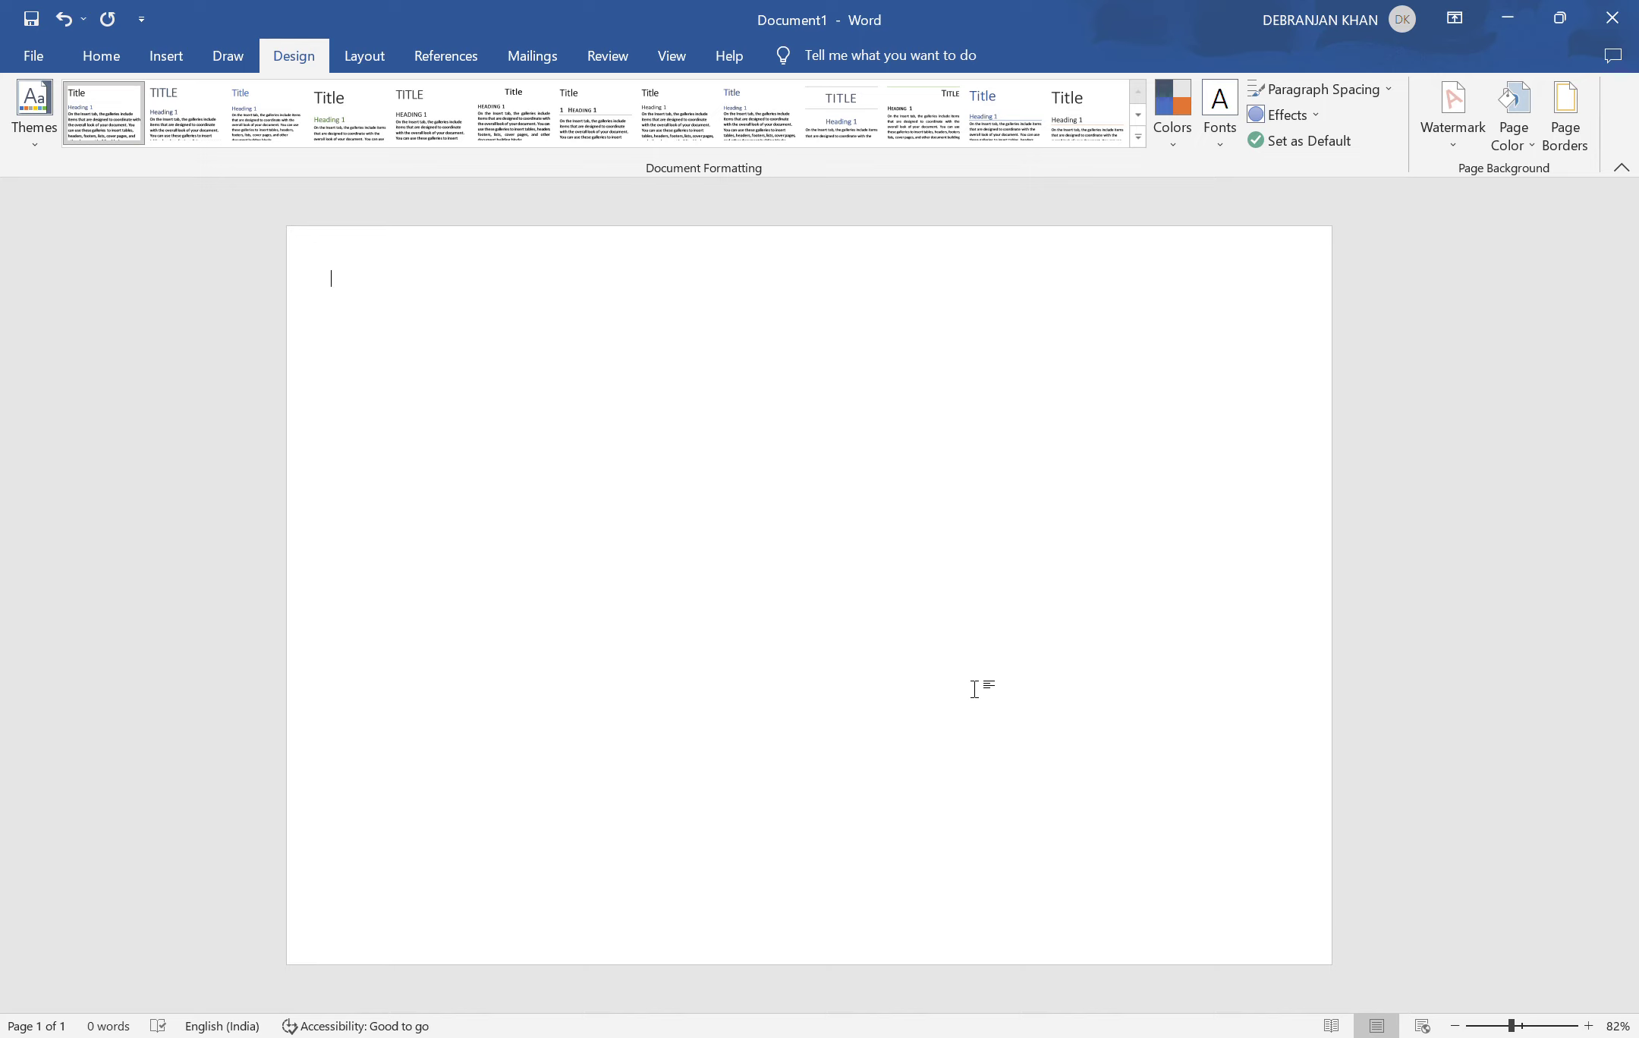
left_click(1573, 87)
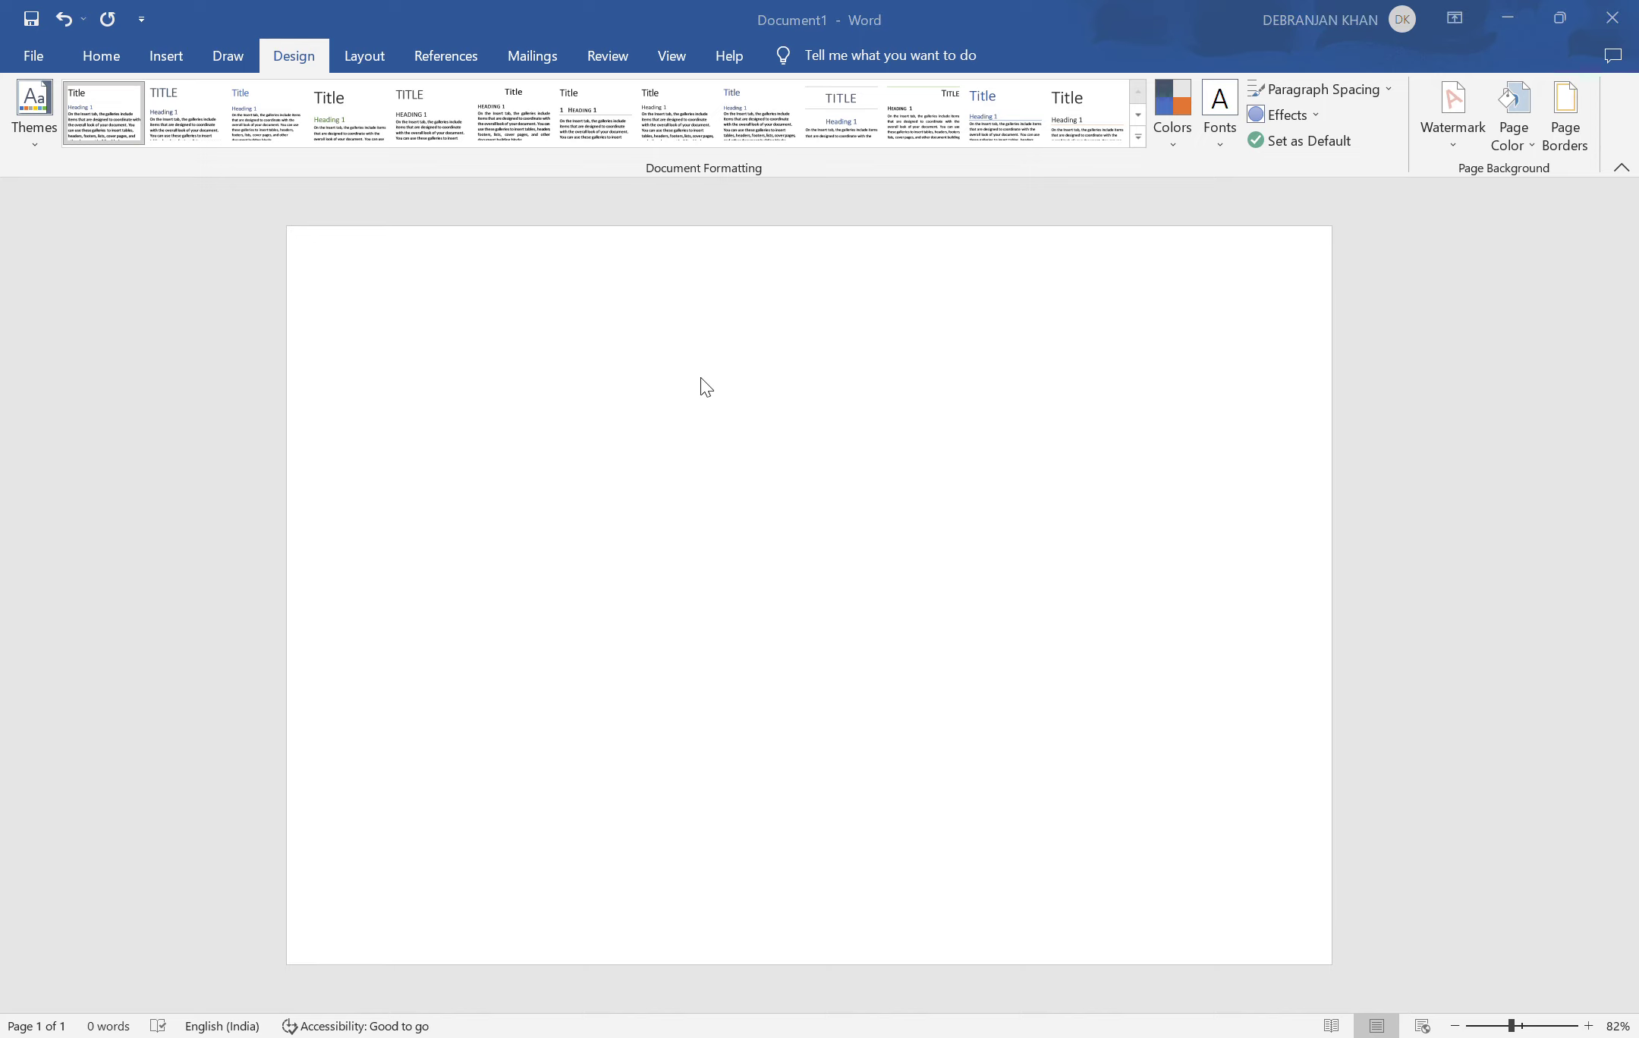
left_click(975, 730)
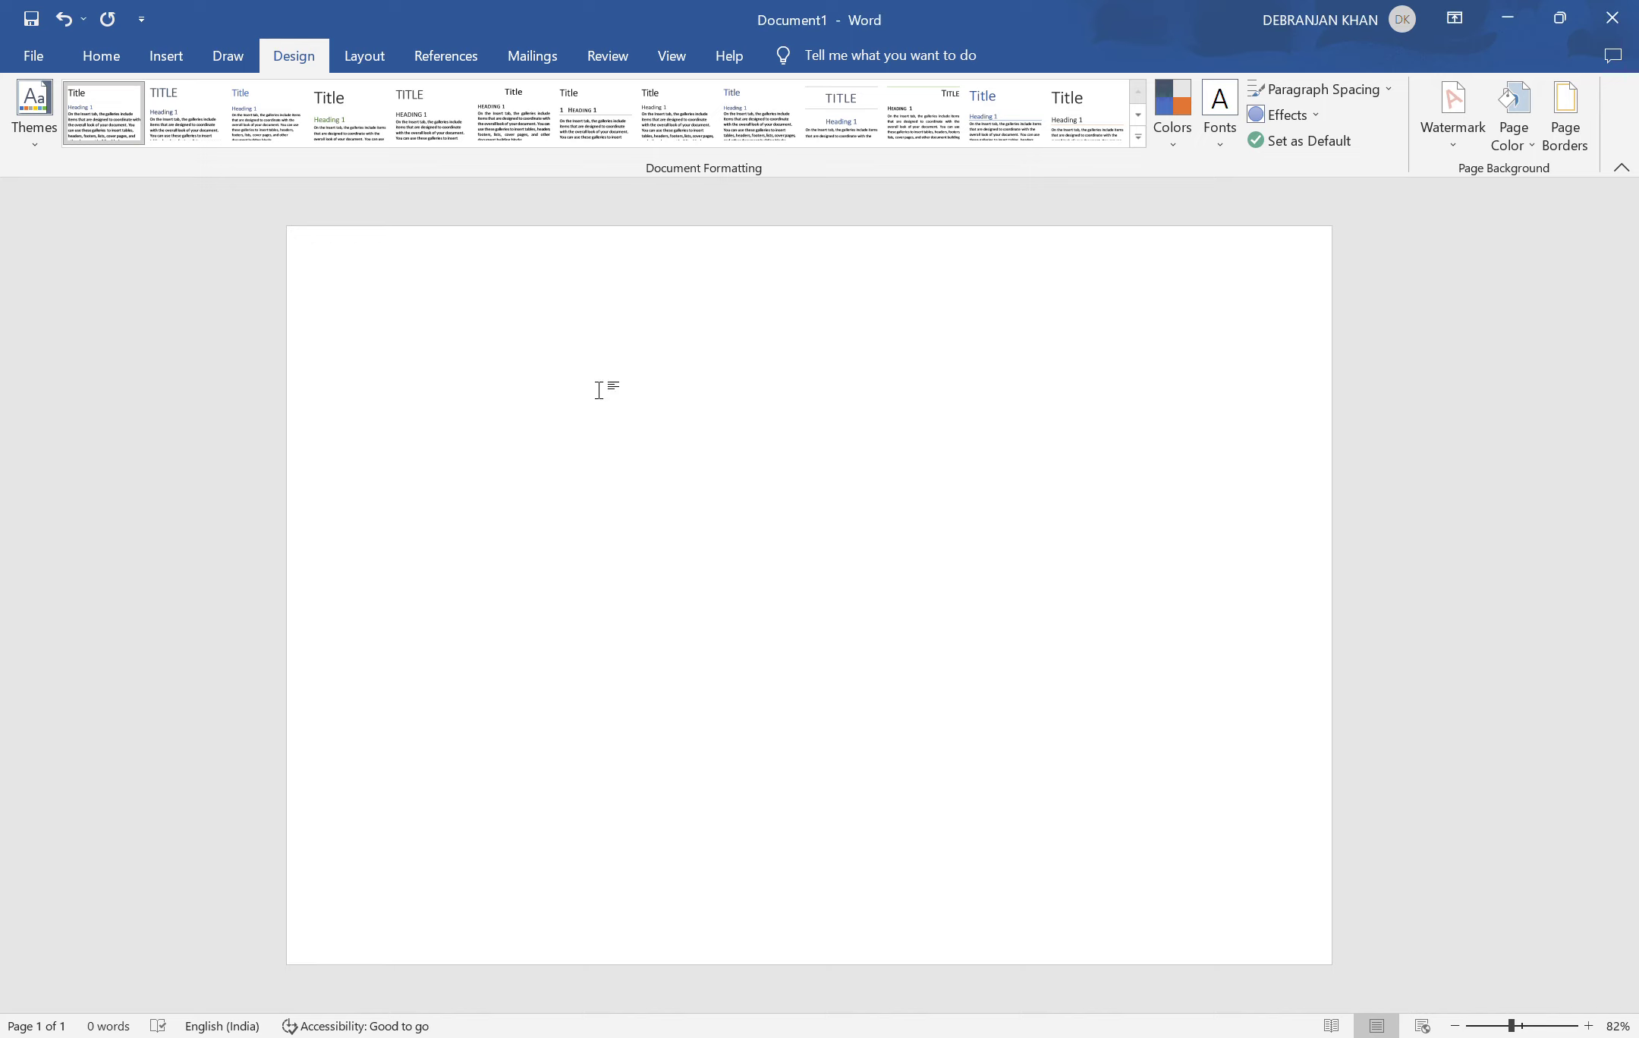
left_click(1554, 110)
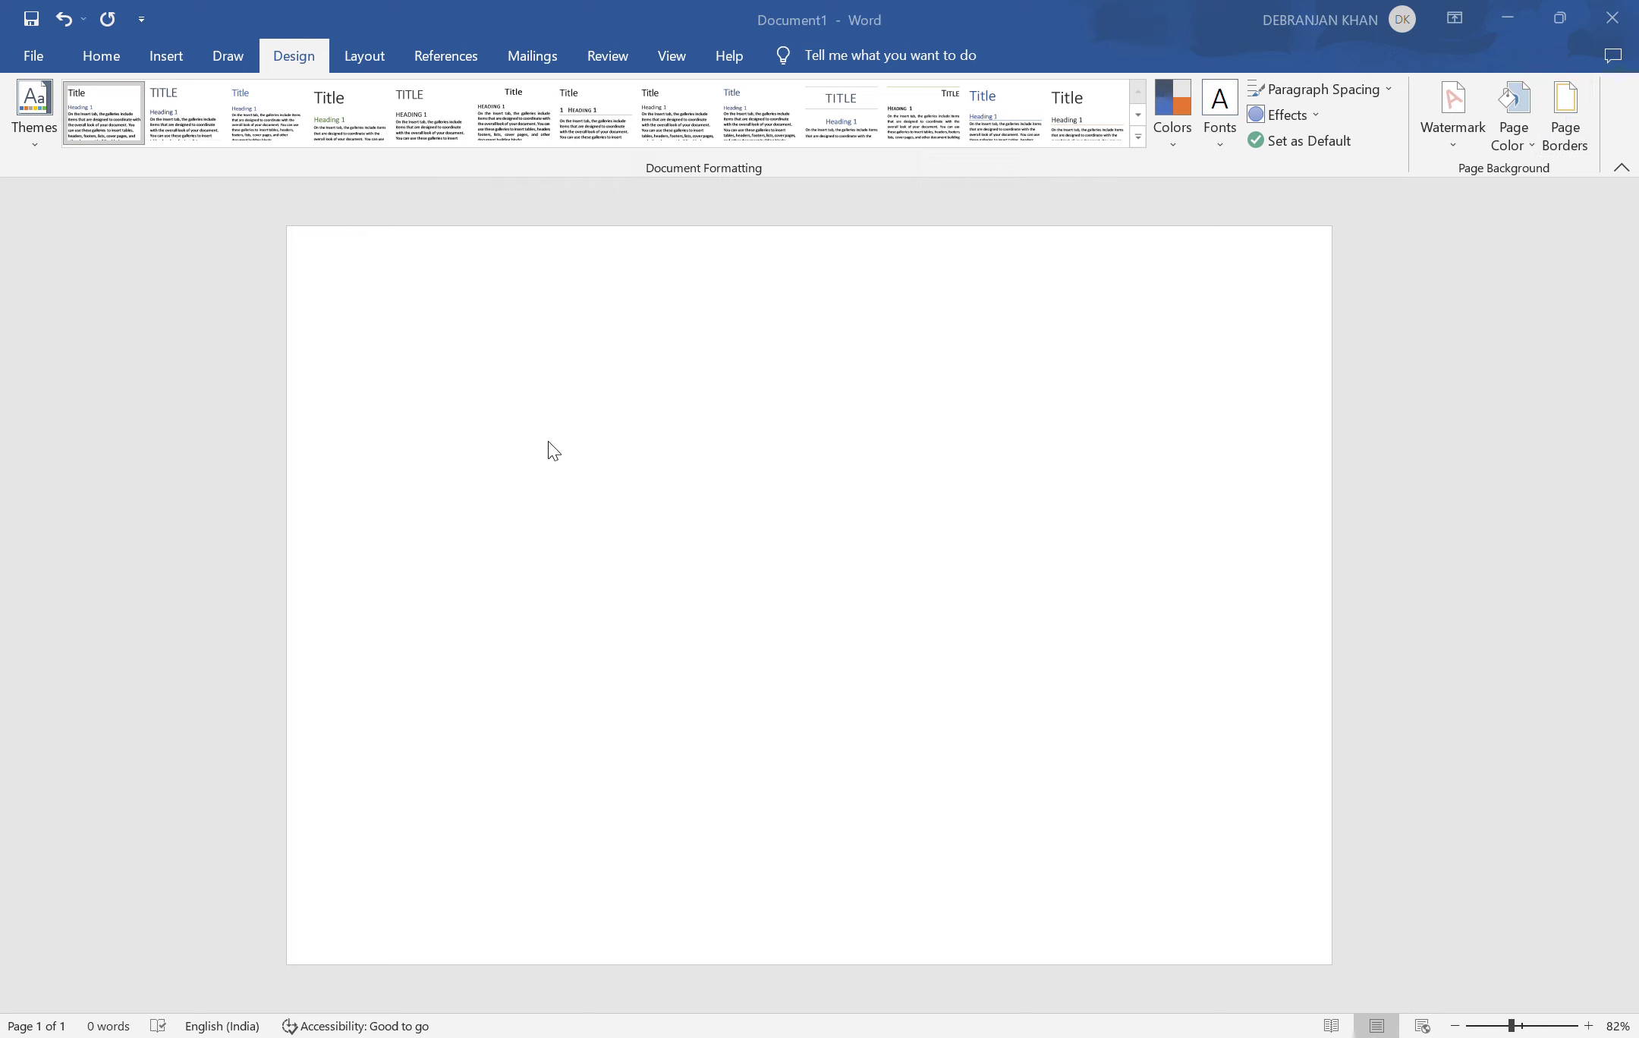
key("Return")
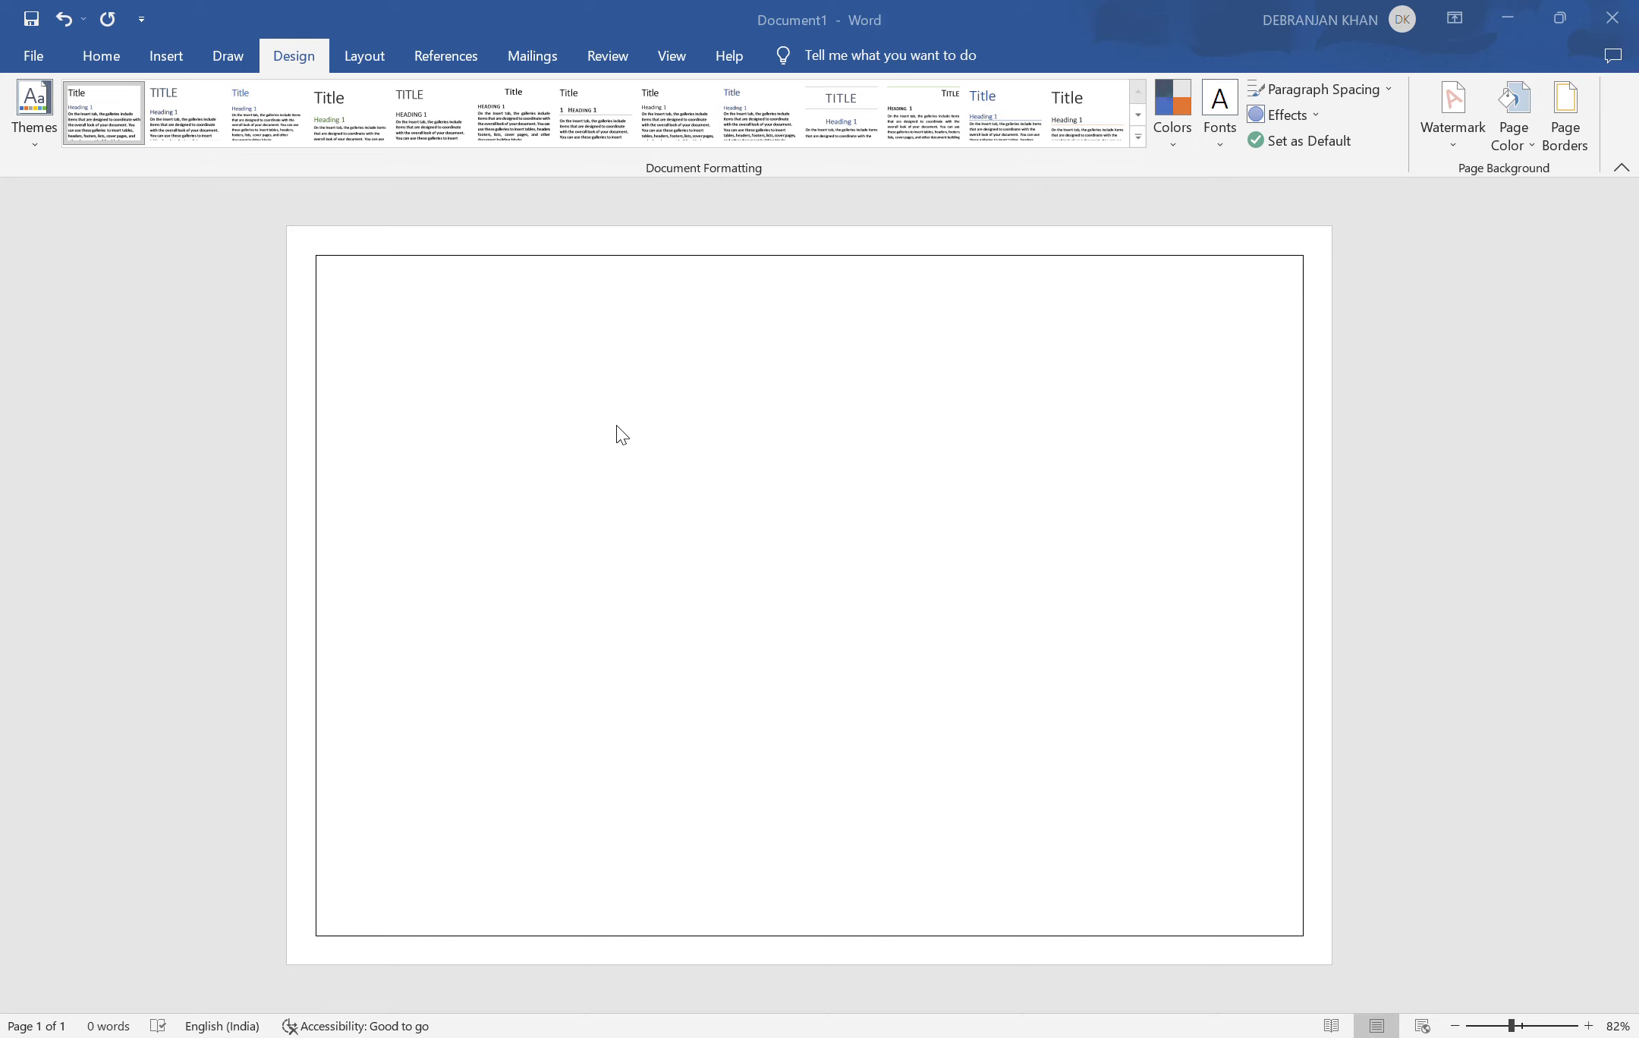
left_click(1108, 956)
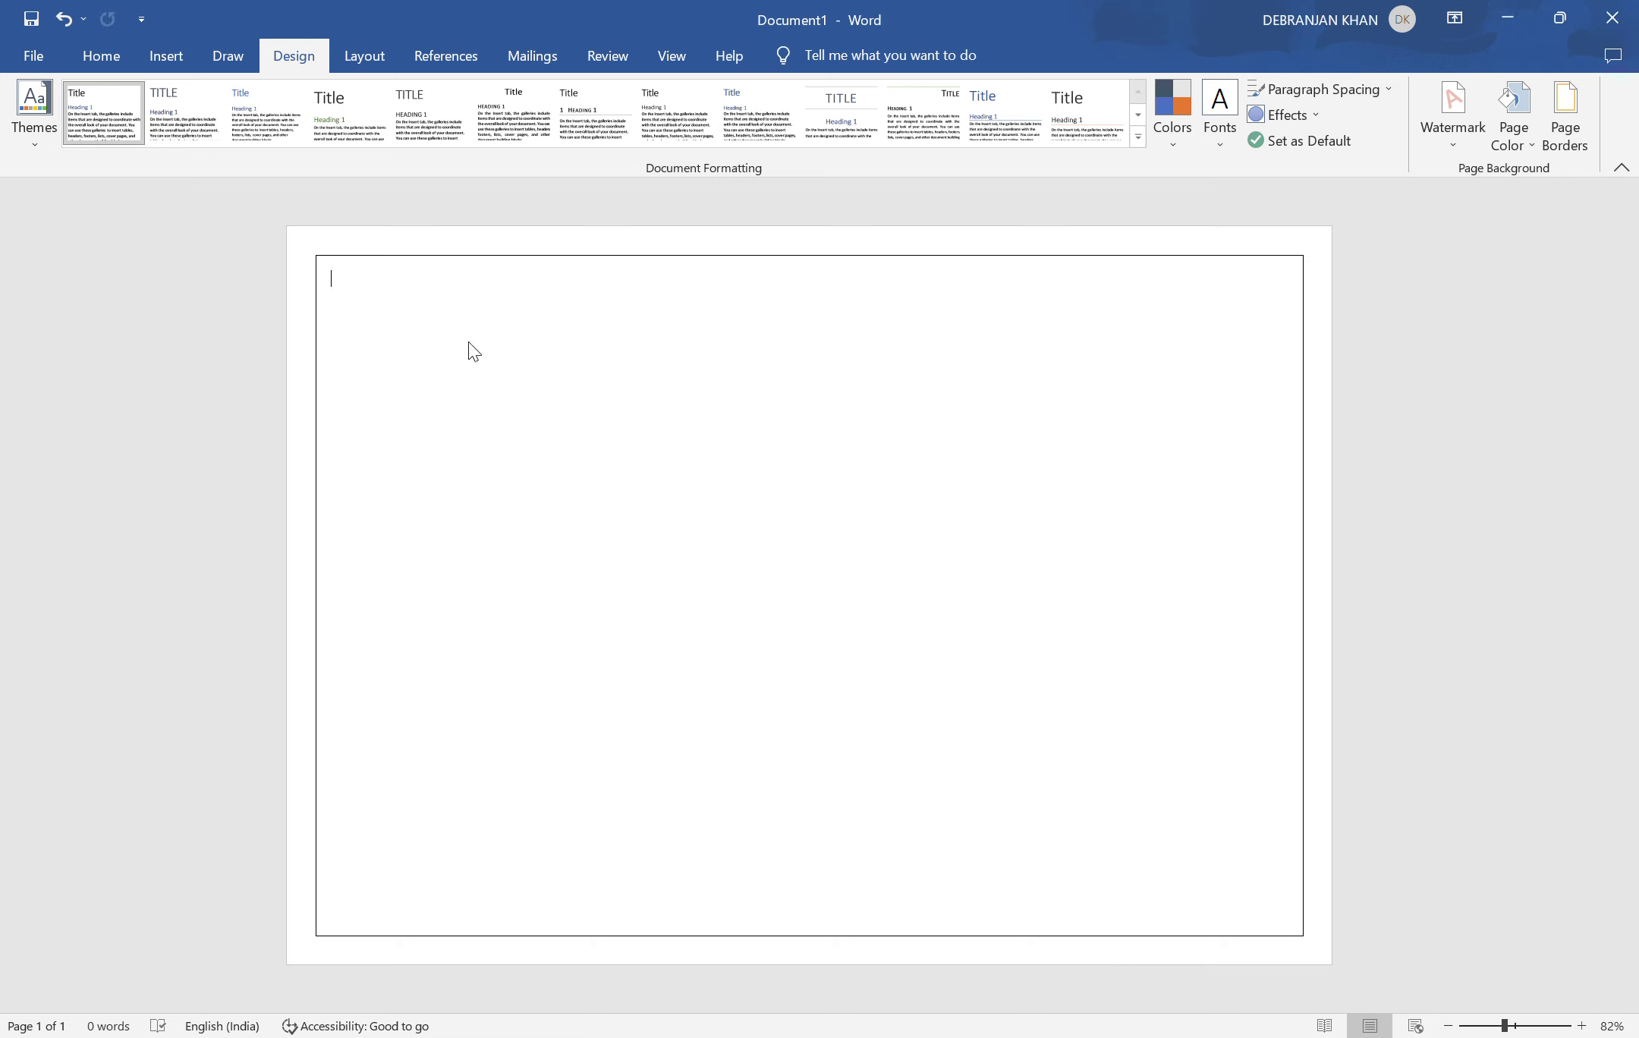
- Paste the red-and-black curved-lines image and fit it into the page's top-left corner
key("ctrl+v")
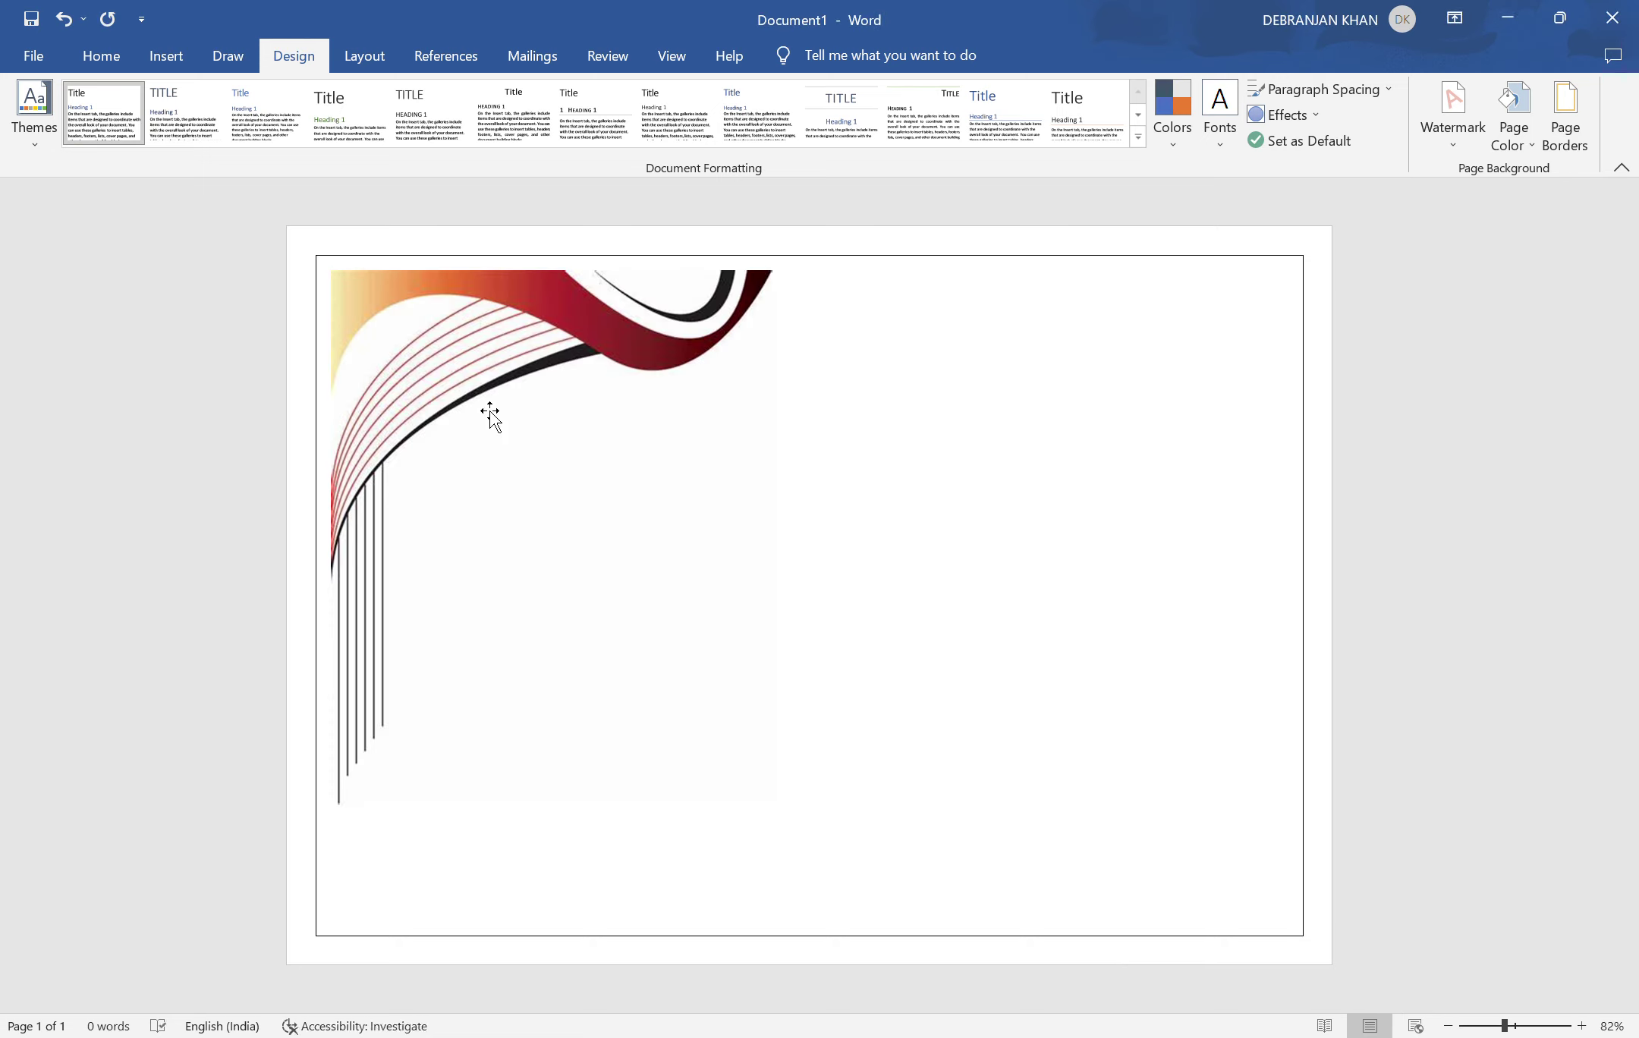
left_click(476, 404)
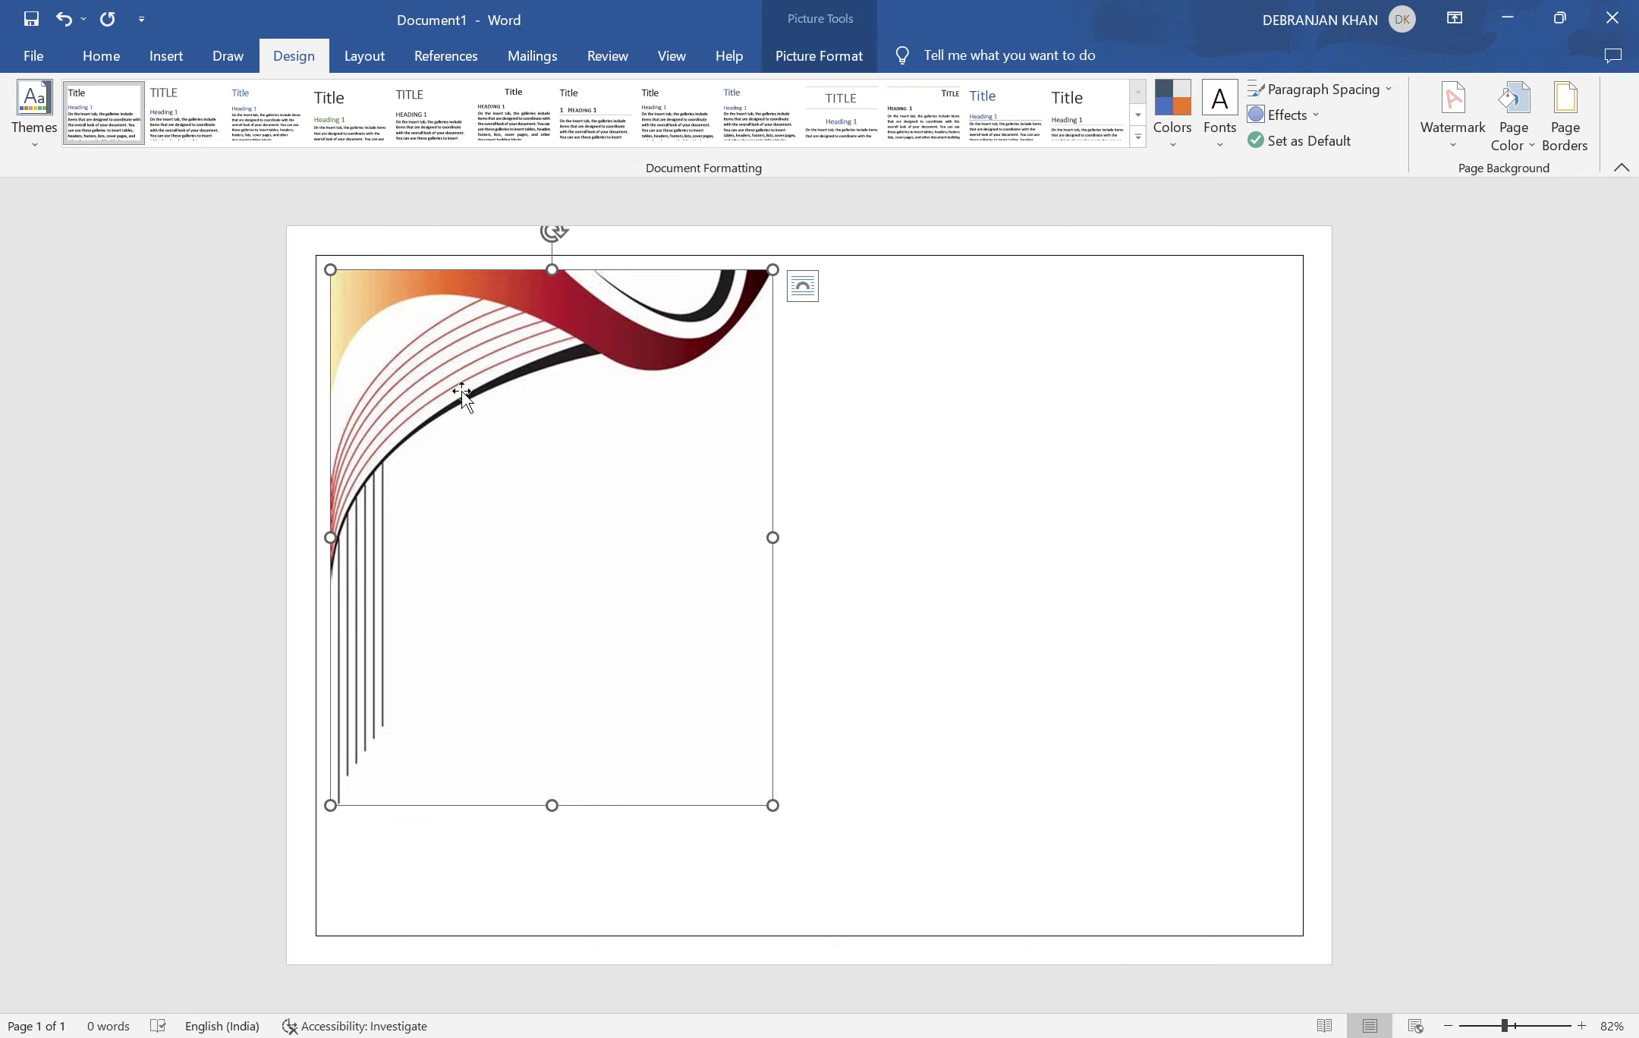
left_click(774, 69)
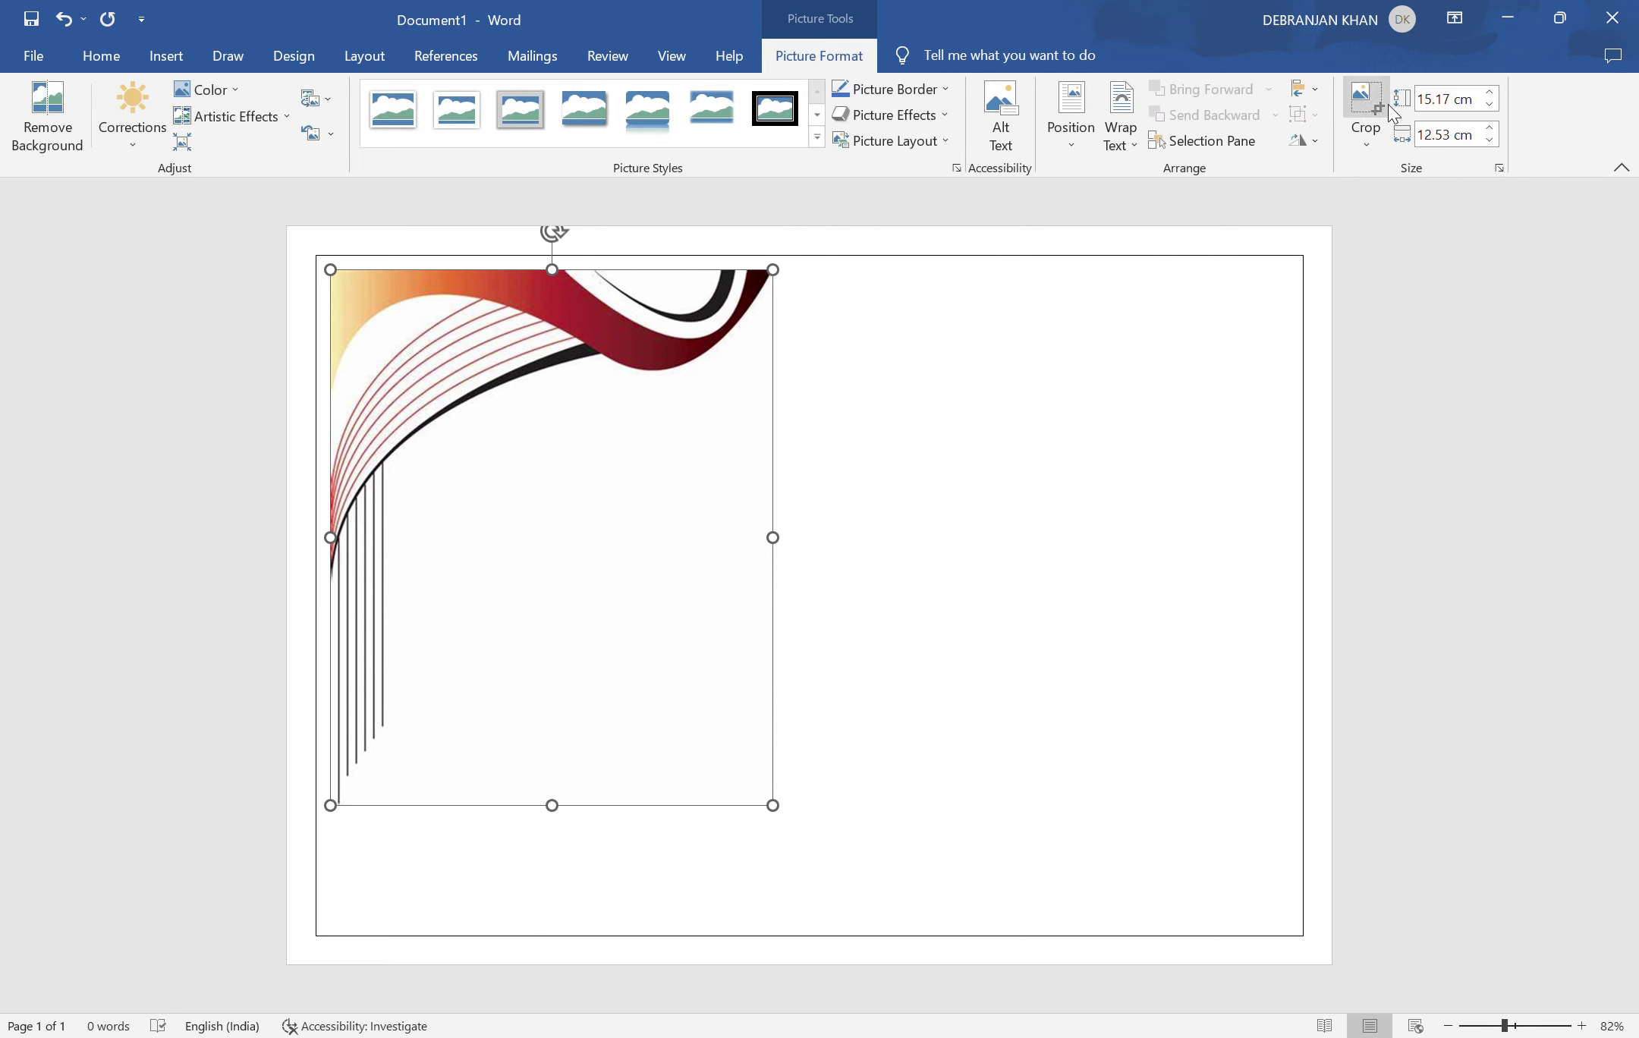
left_click(1159, 288)
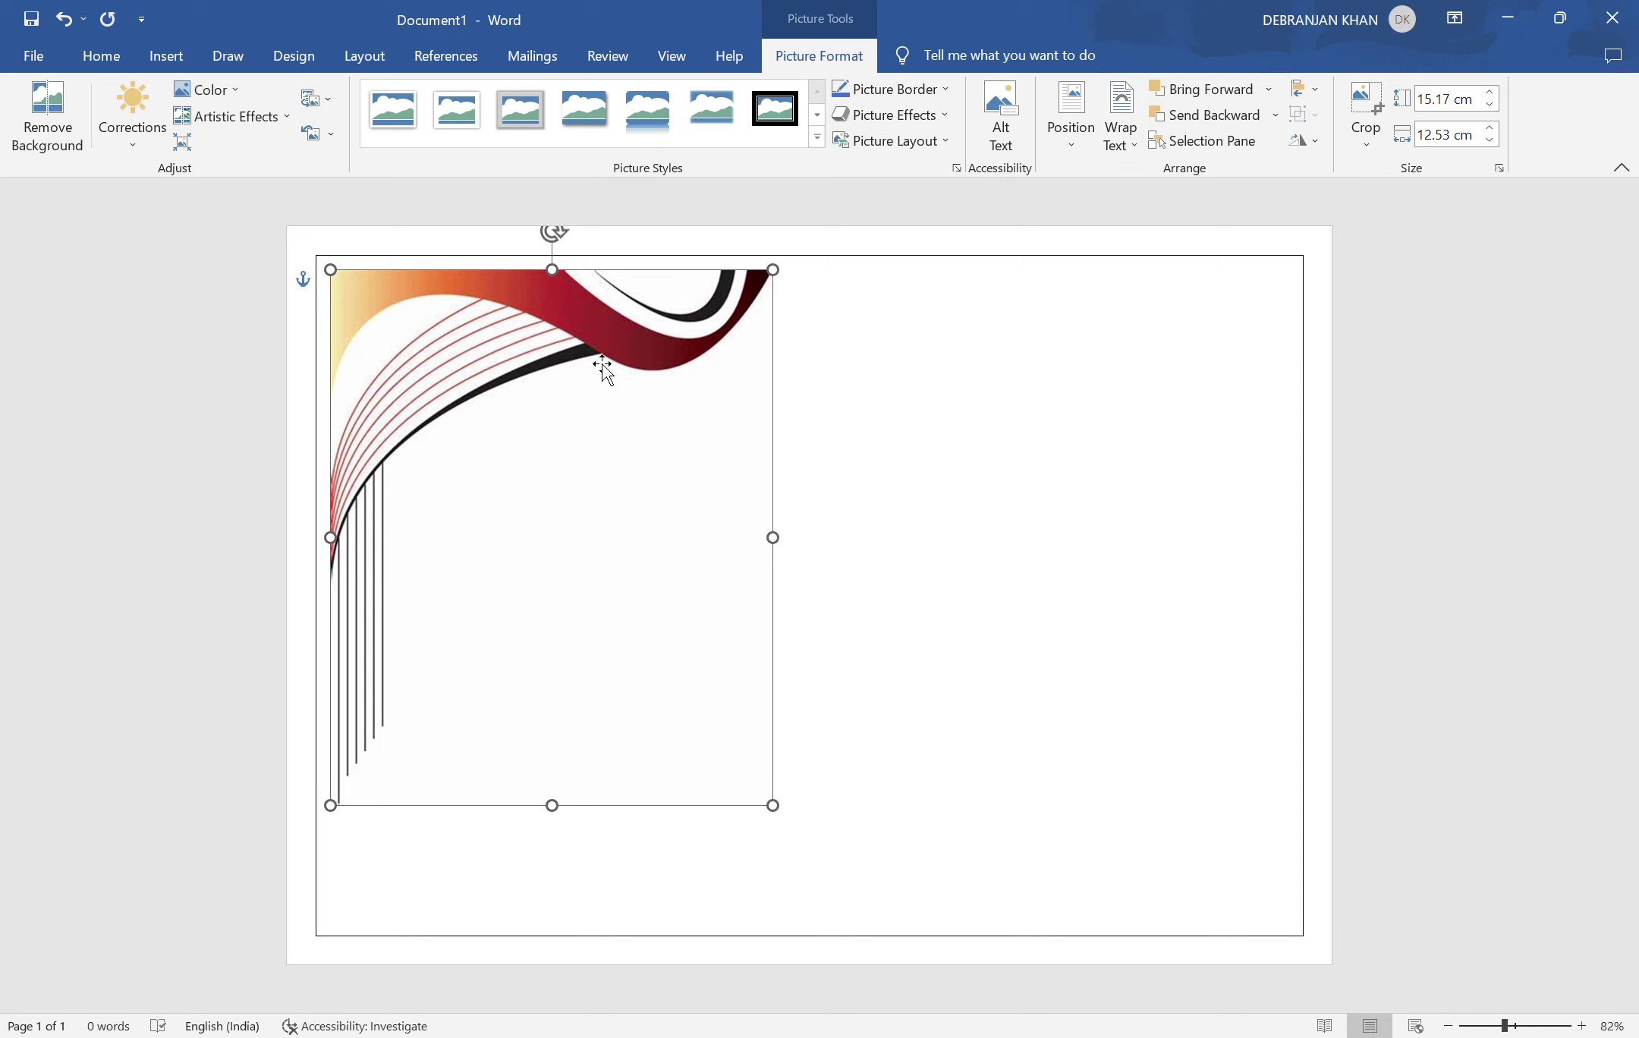
left_click_drag(603, 370, 530, 344)
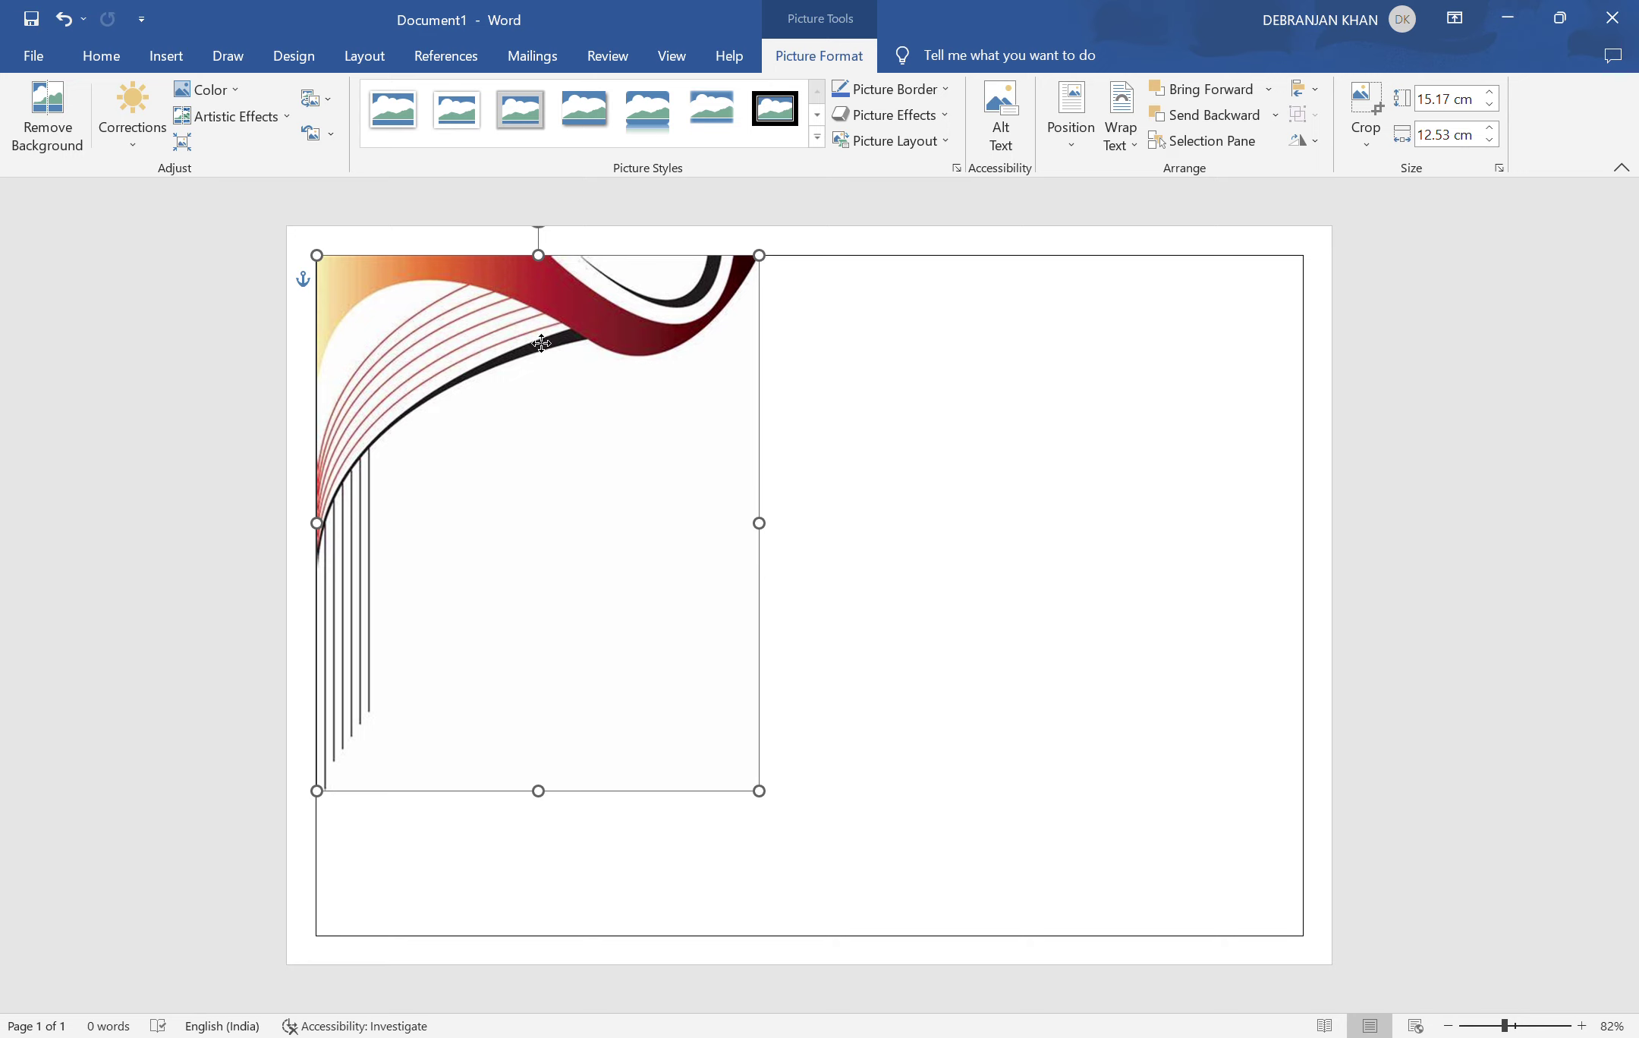
- Duplicate the swoosh image, rotate the copy 180° and fit it into the bottom-right corner
left_click_drag(531, 345, 793, 406, "ctrl")
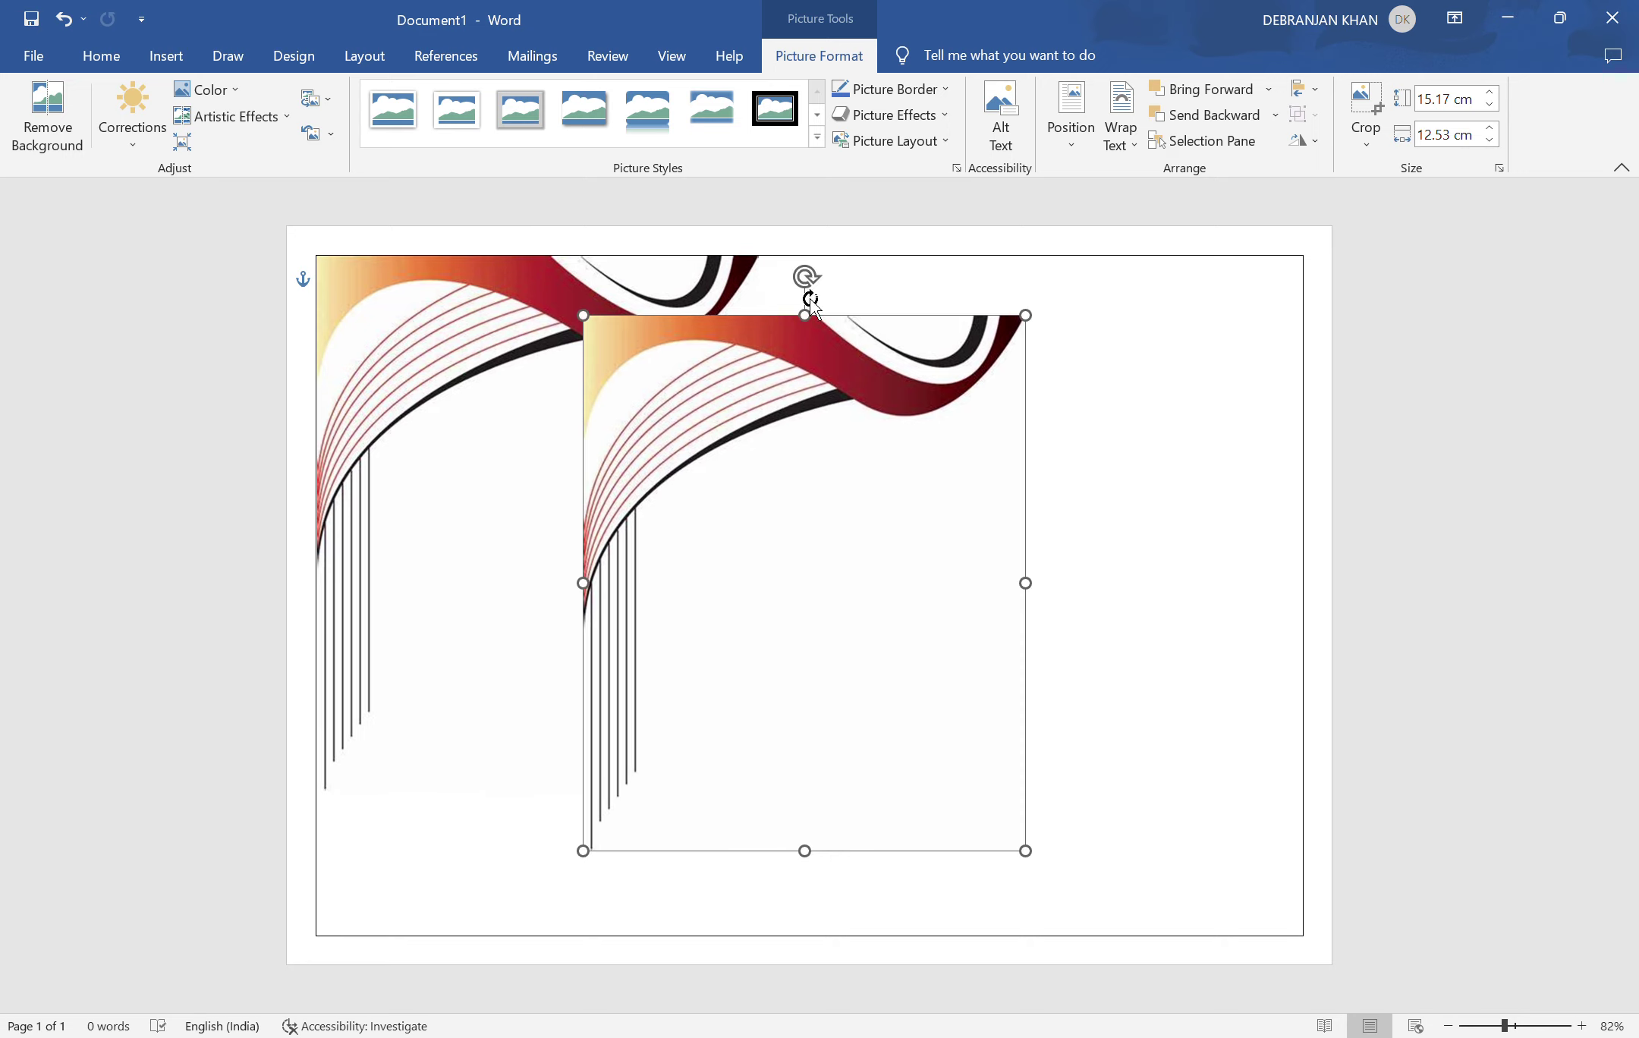
mouse_move(807, 277)
left_mouse_down()
mouse_move(1046, 483)
mouse_move(795, 726)
left_mouse_up()
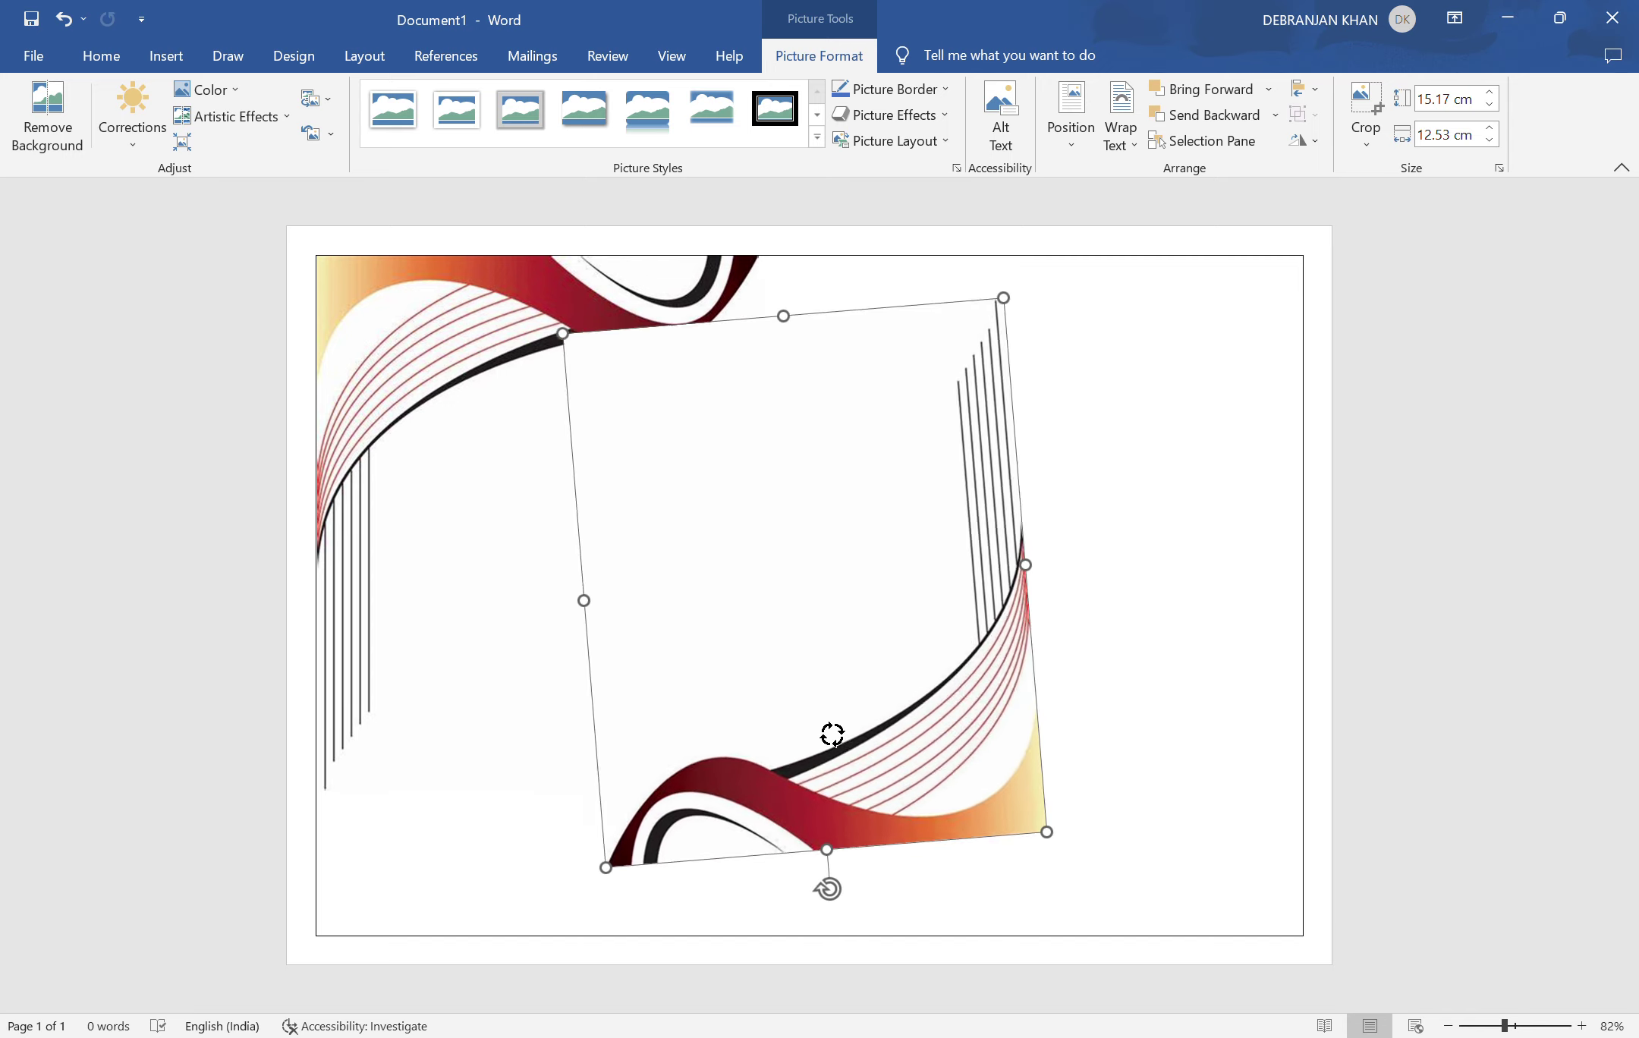
mouse_move(796, 726)
left_mouse_down()
mouse_move(970, 738)
mouse_move(1146, 793)
left_mouse_up()
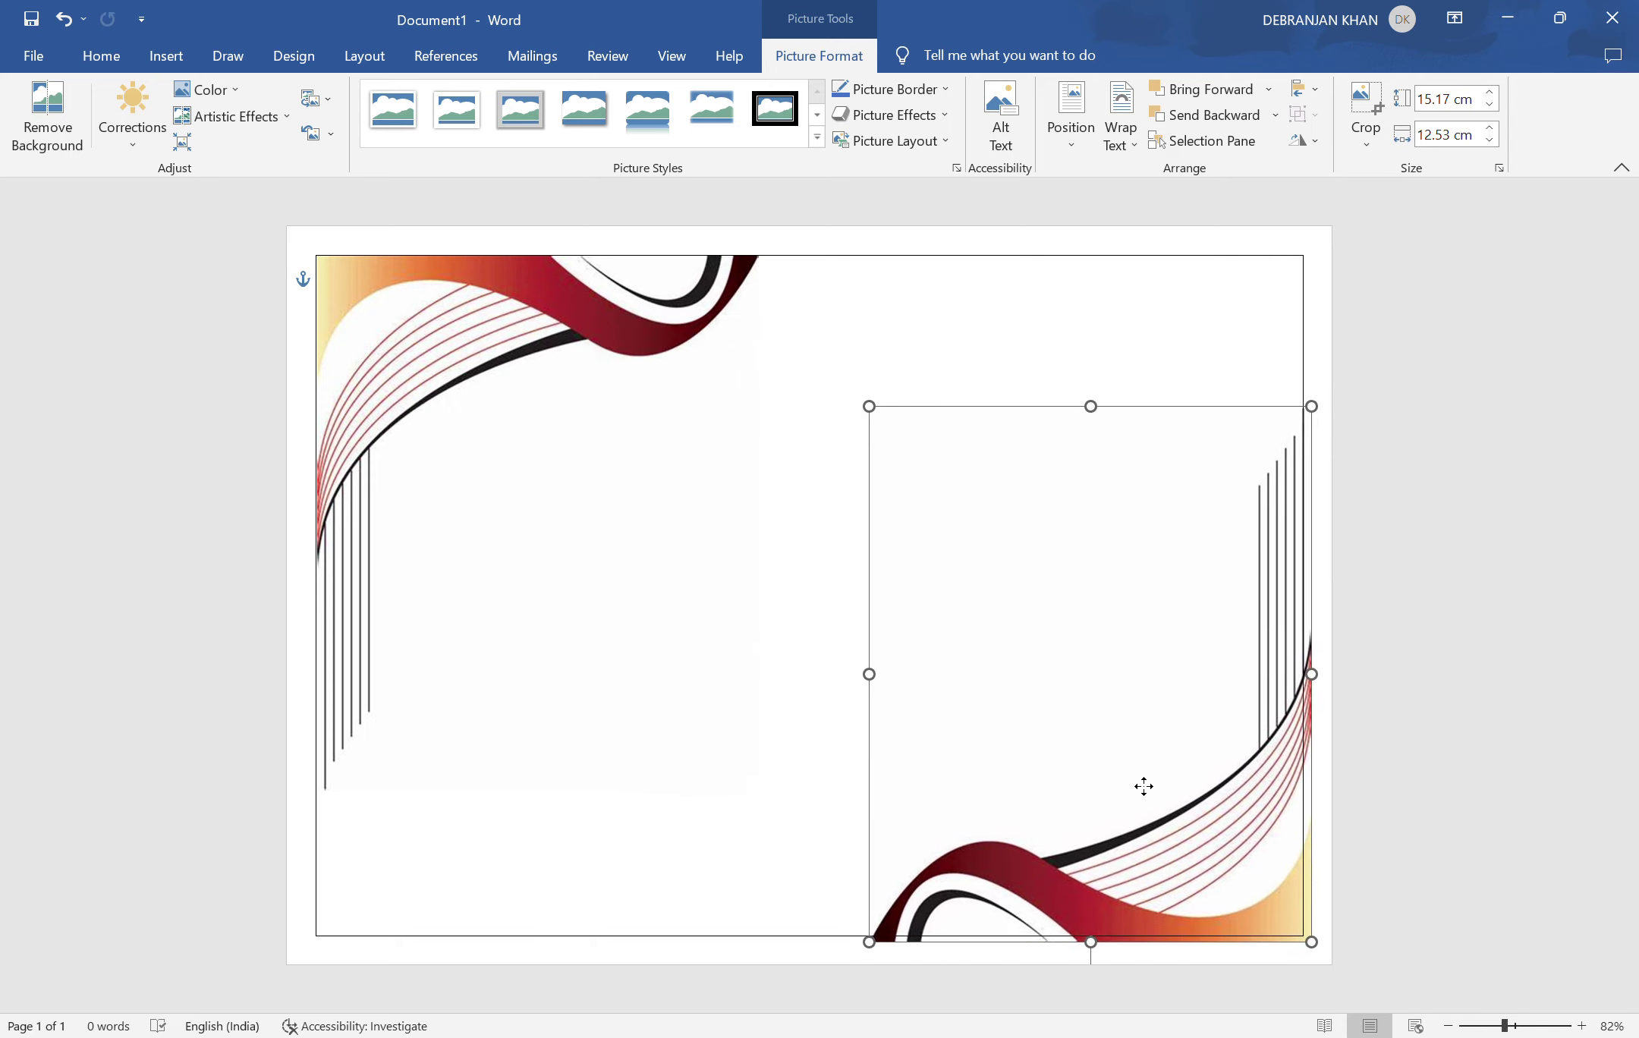
left_click_drag(1145, 794, 1136, 780)
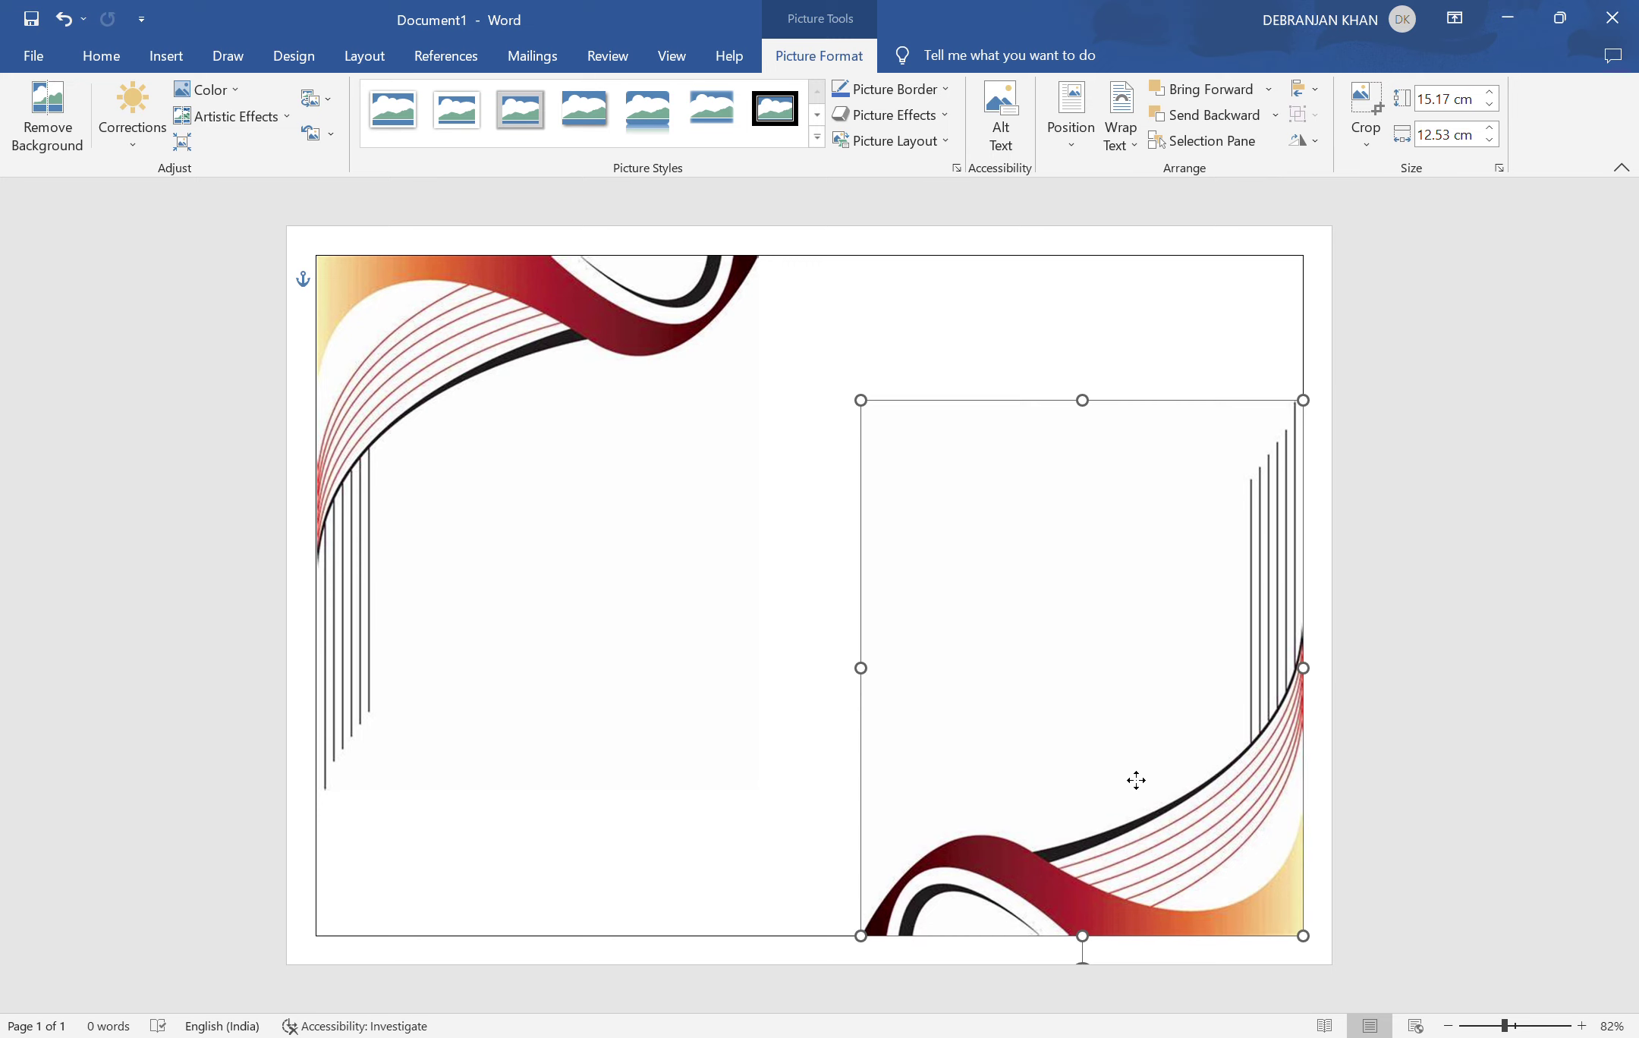
left_click(785, 729)
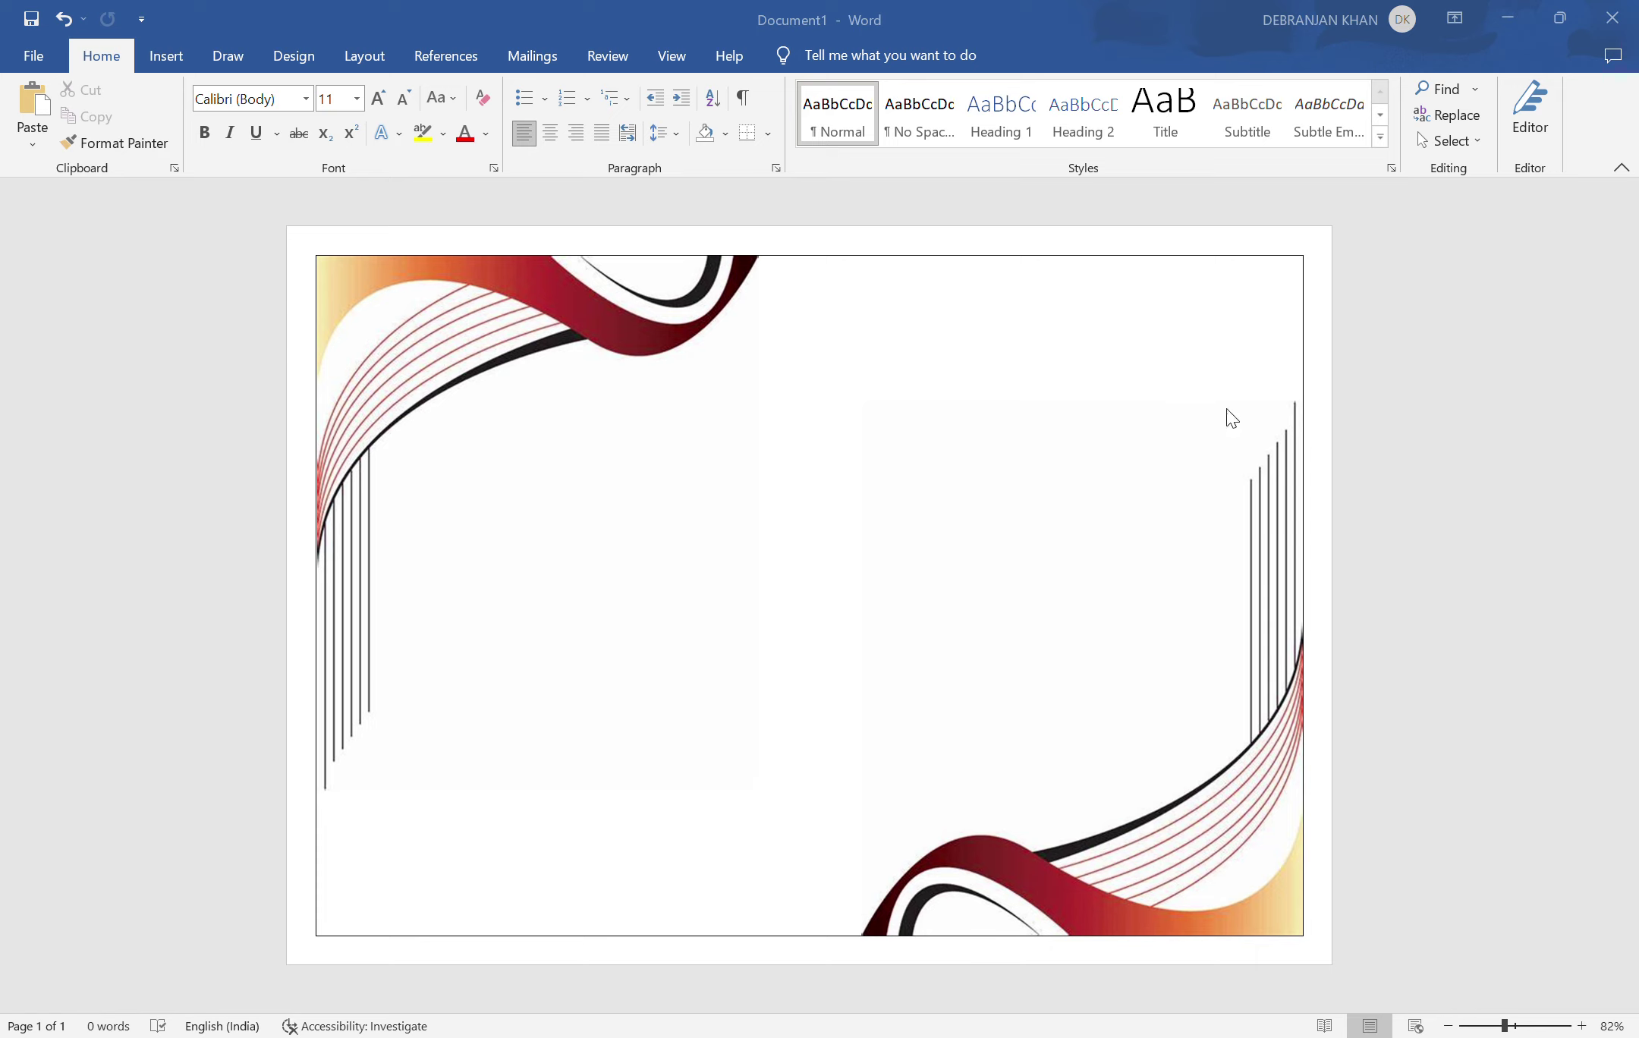
- Add empty lines further down the page and check both corner decorations
left_click(1133, 922)
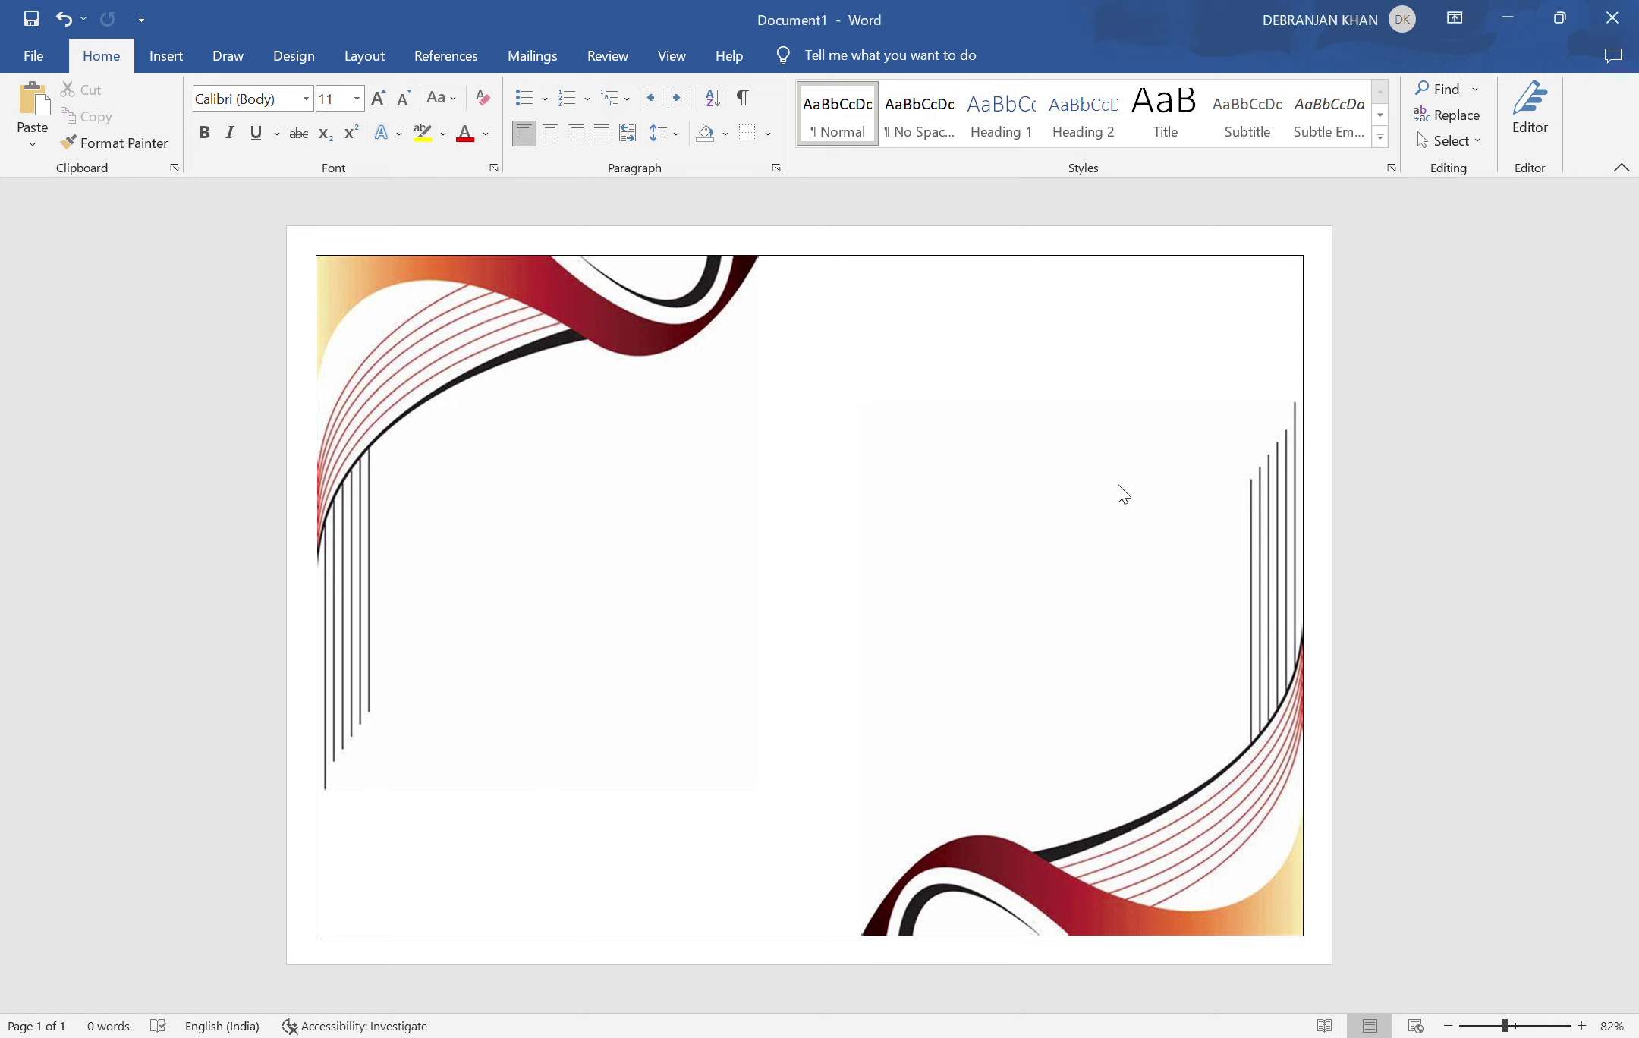
key("Return")
key("Return")
key("Return")
left_click(954, 478)
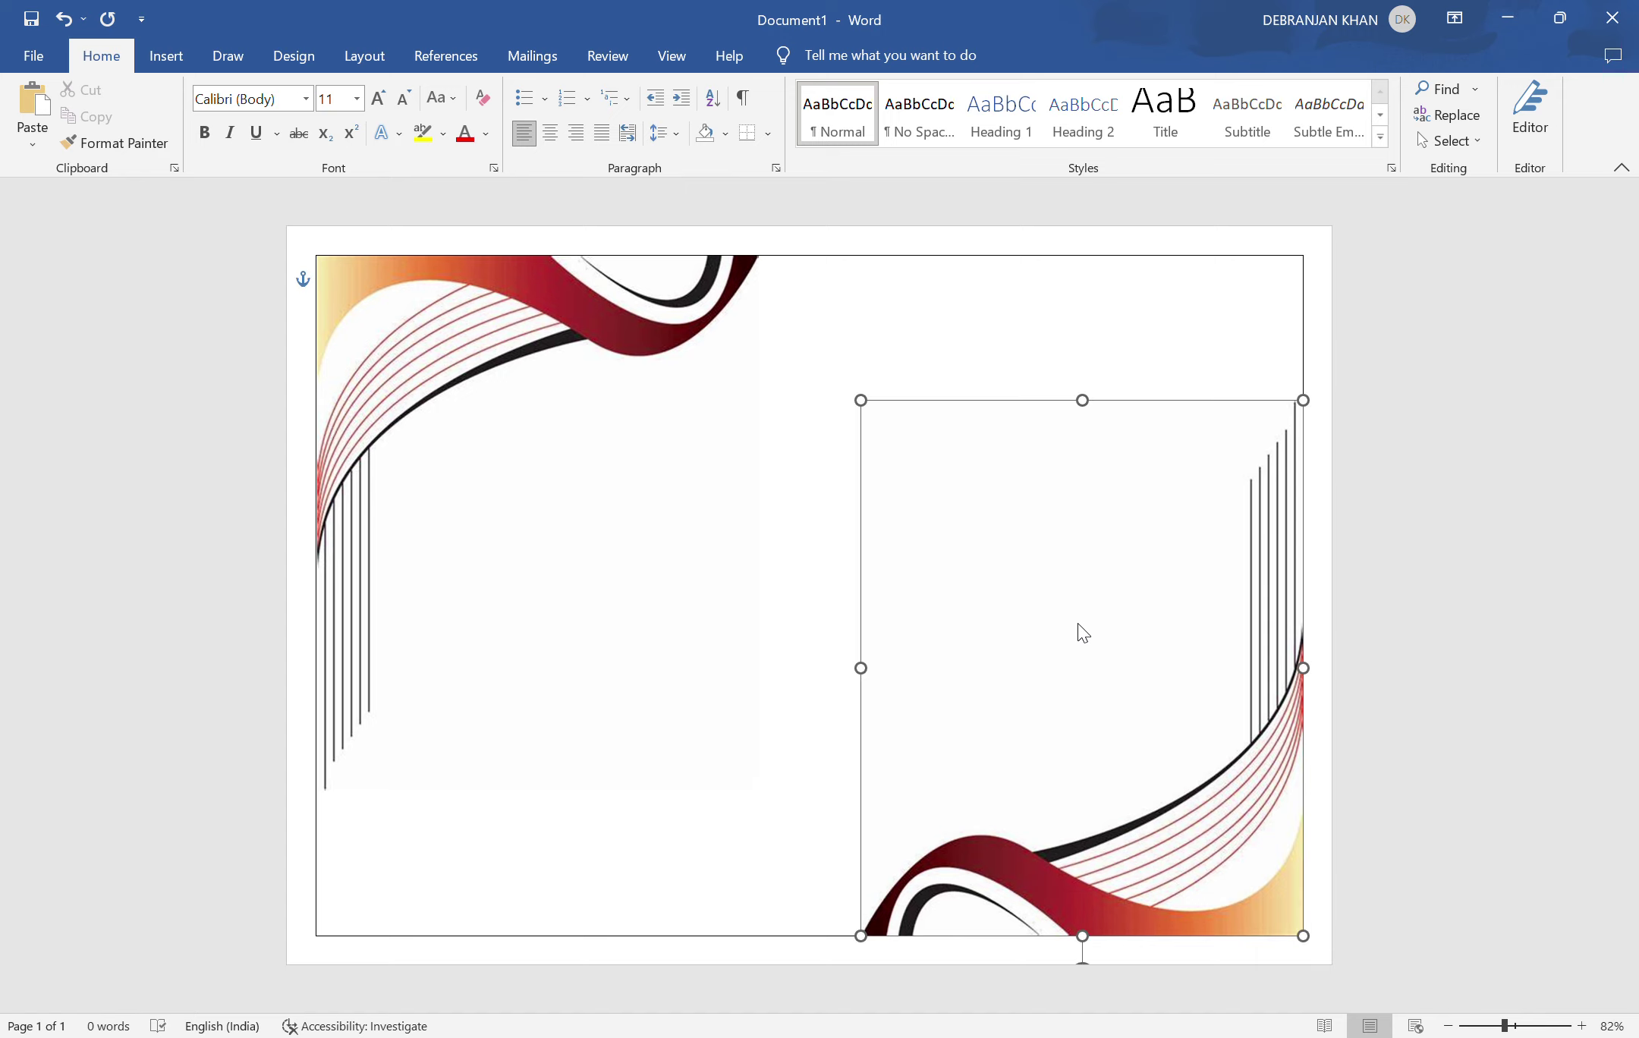
left_click(1056, 600)
left_click(637, 523)
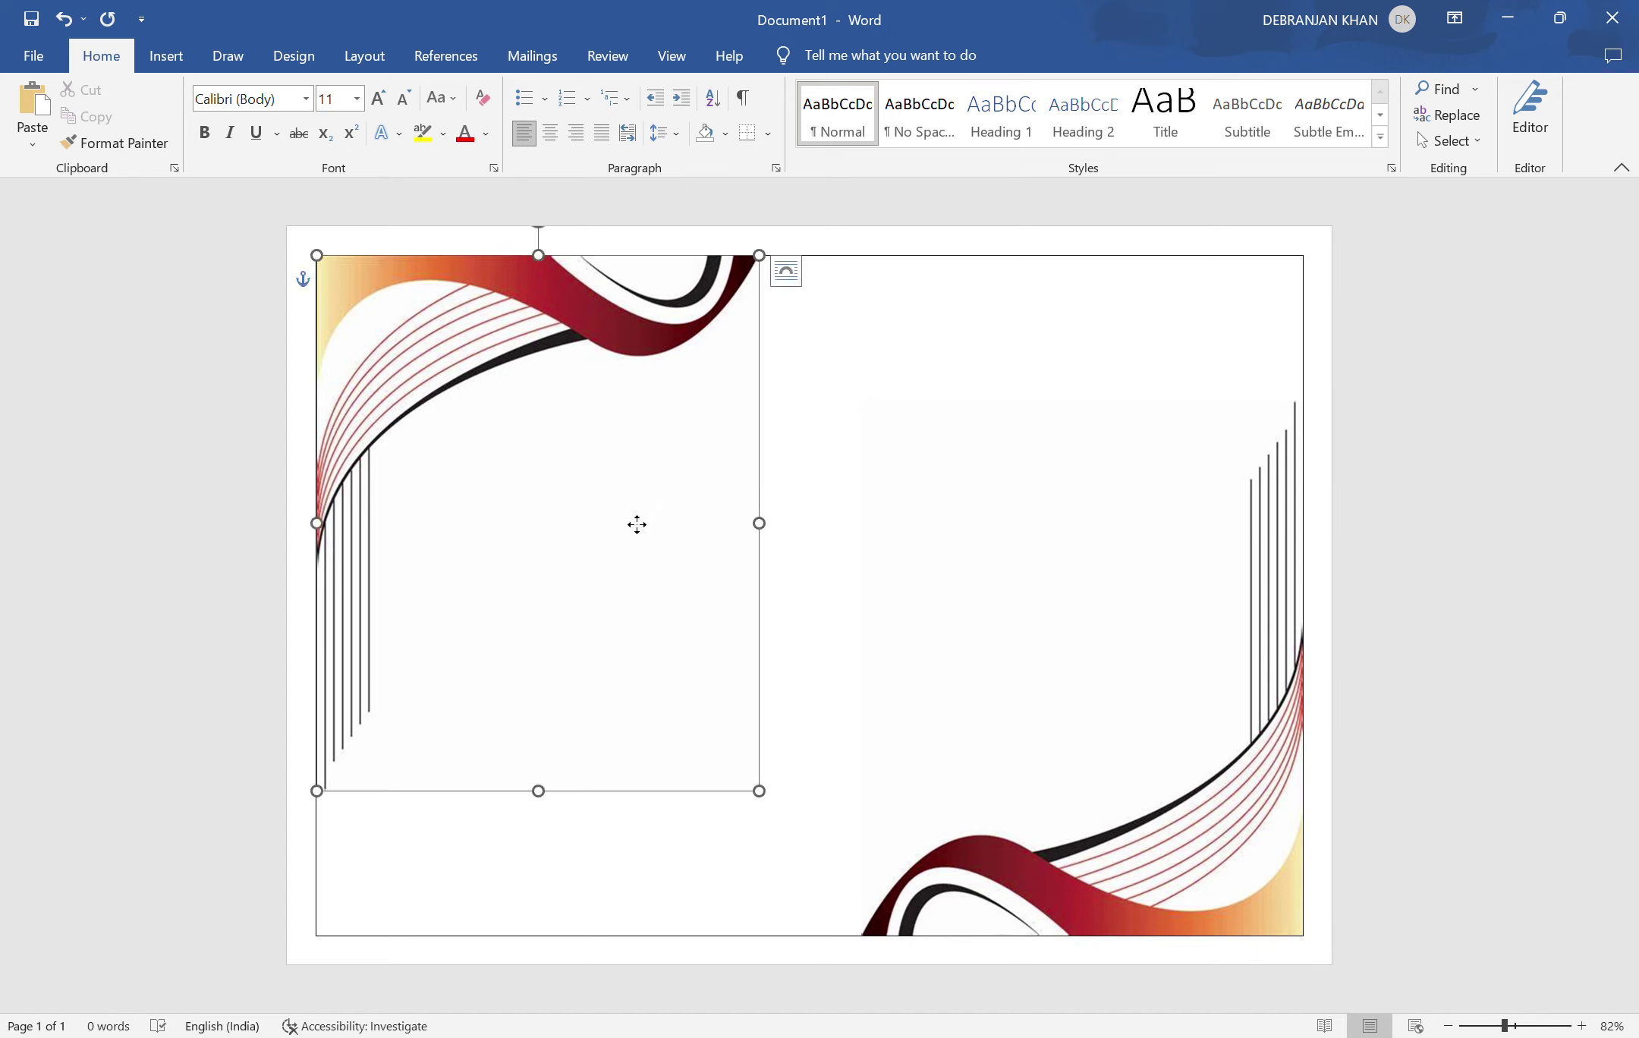
left_click(863, 426)
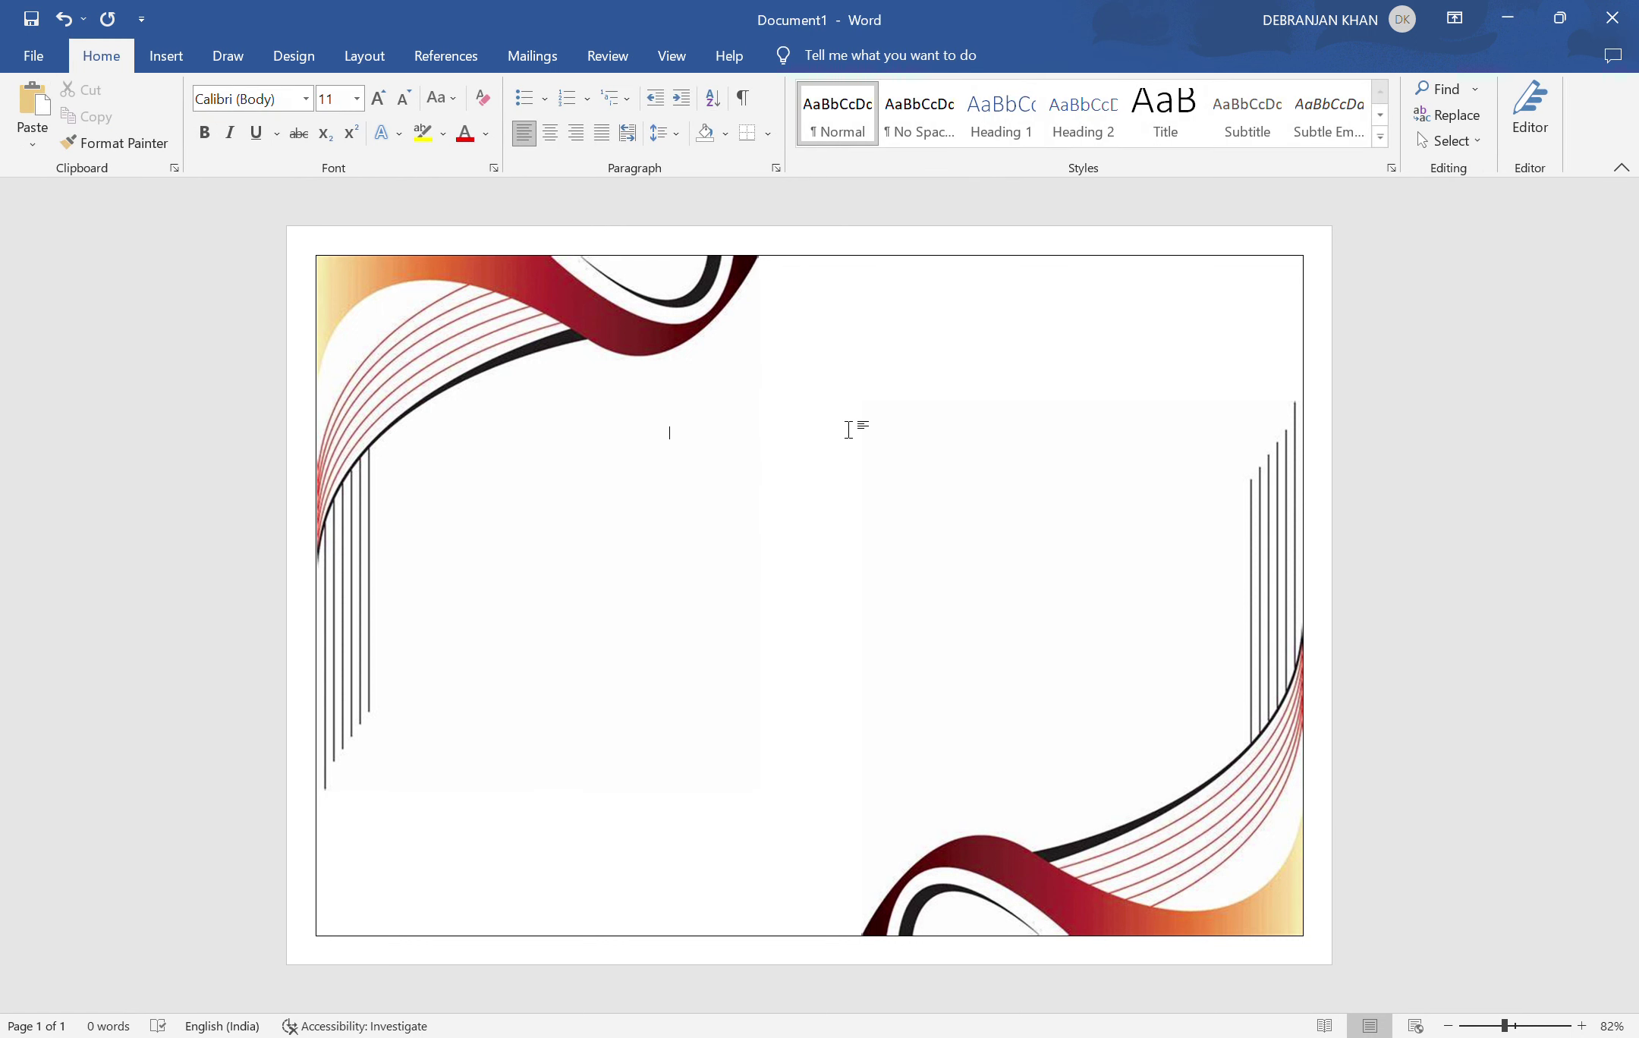
- Paste the red CERTIFIED stamp and position it snugly in the top-right corner
key("ctrl+v")
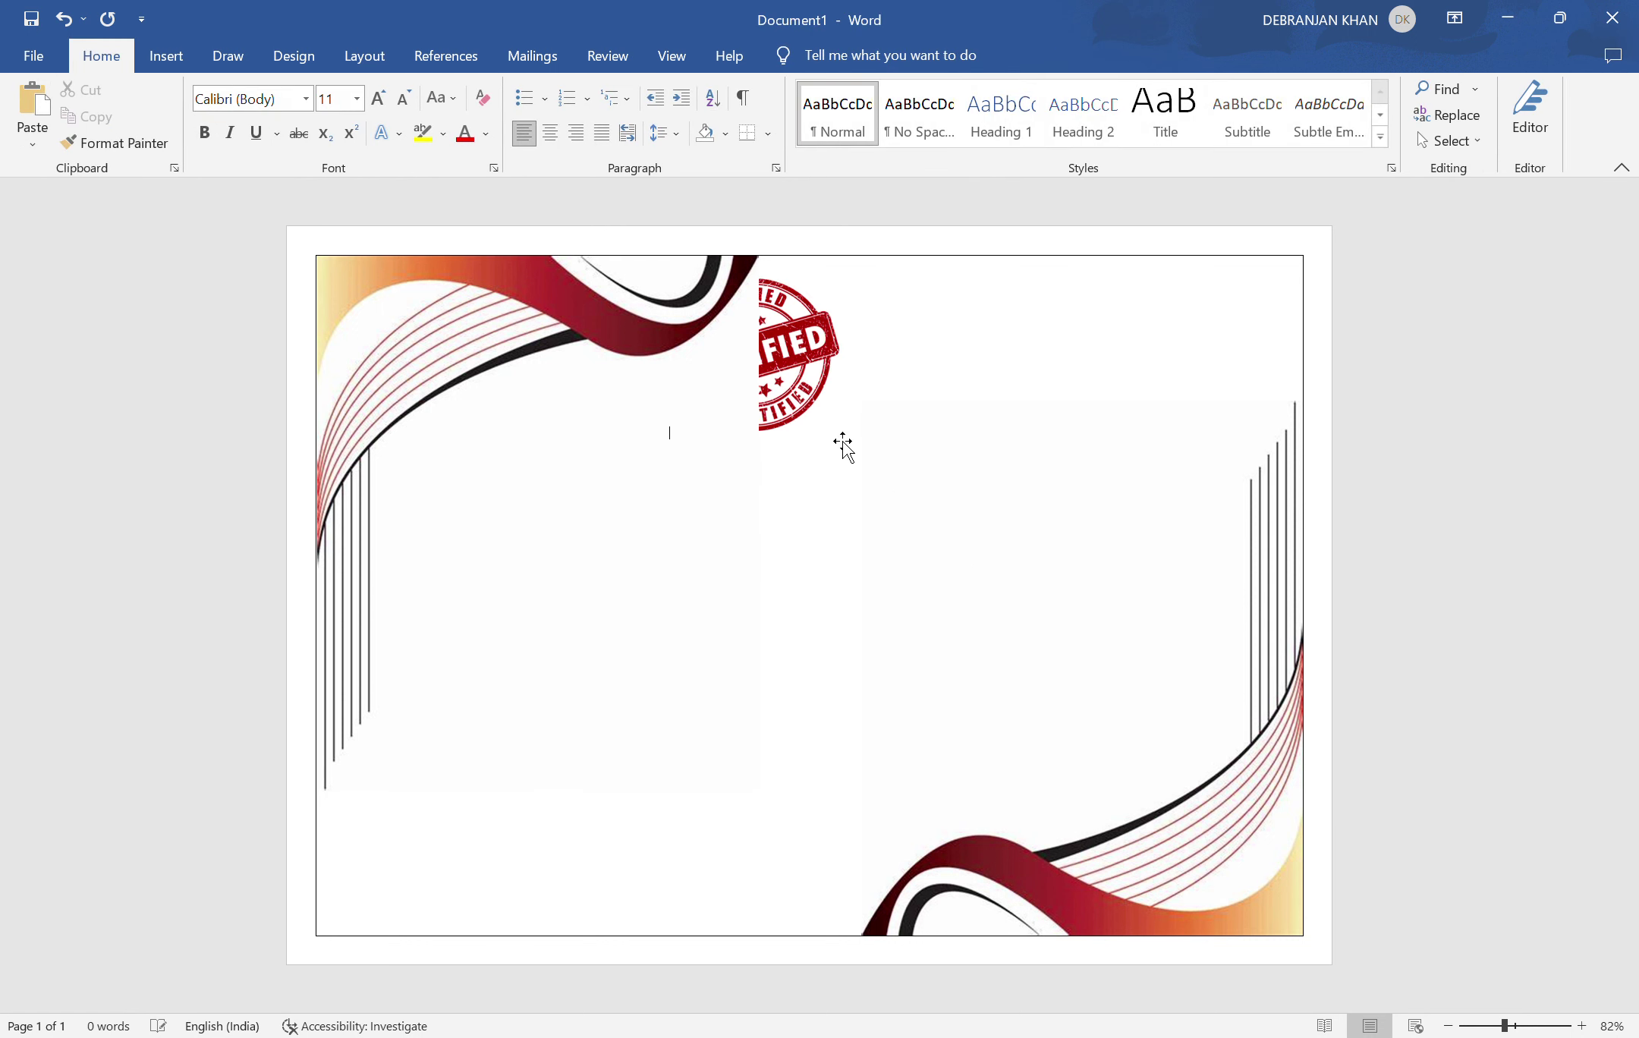
left_click(790, 372)
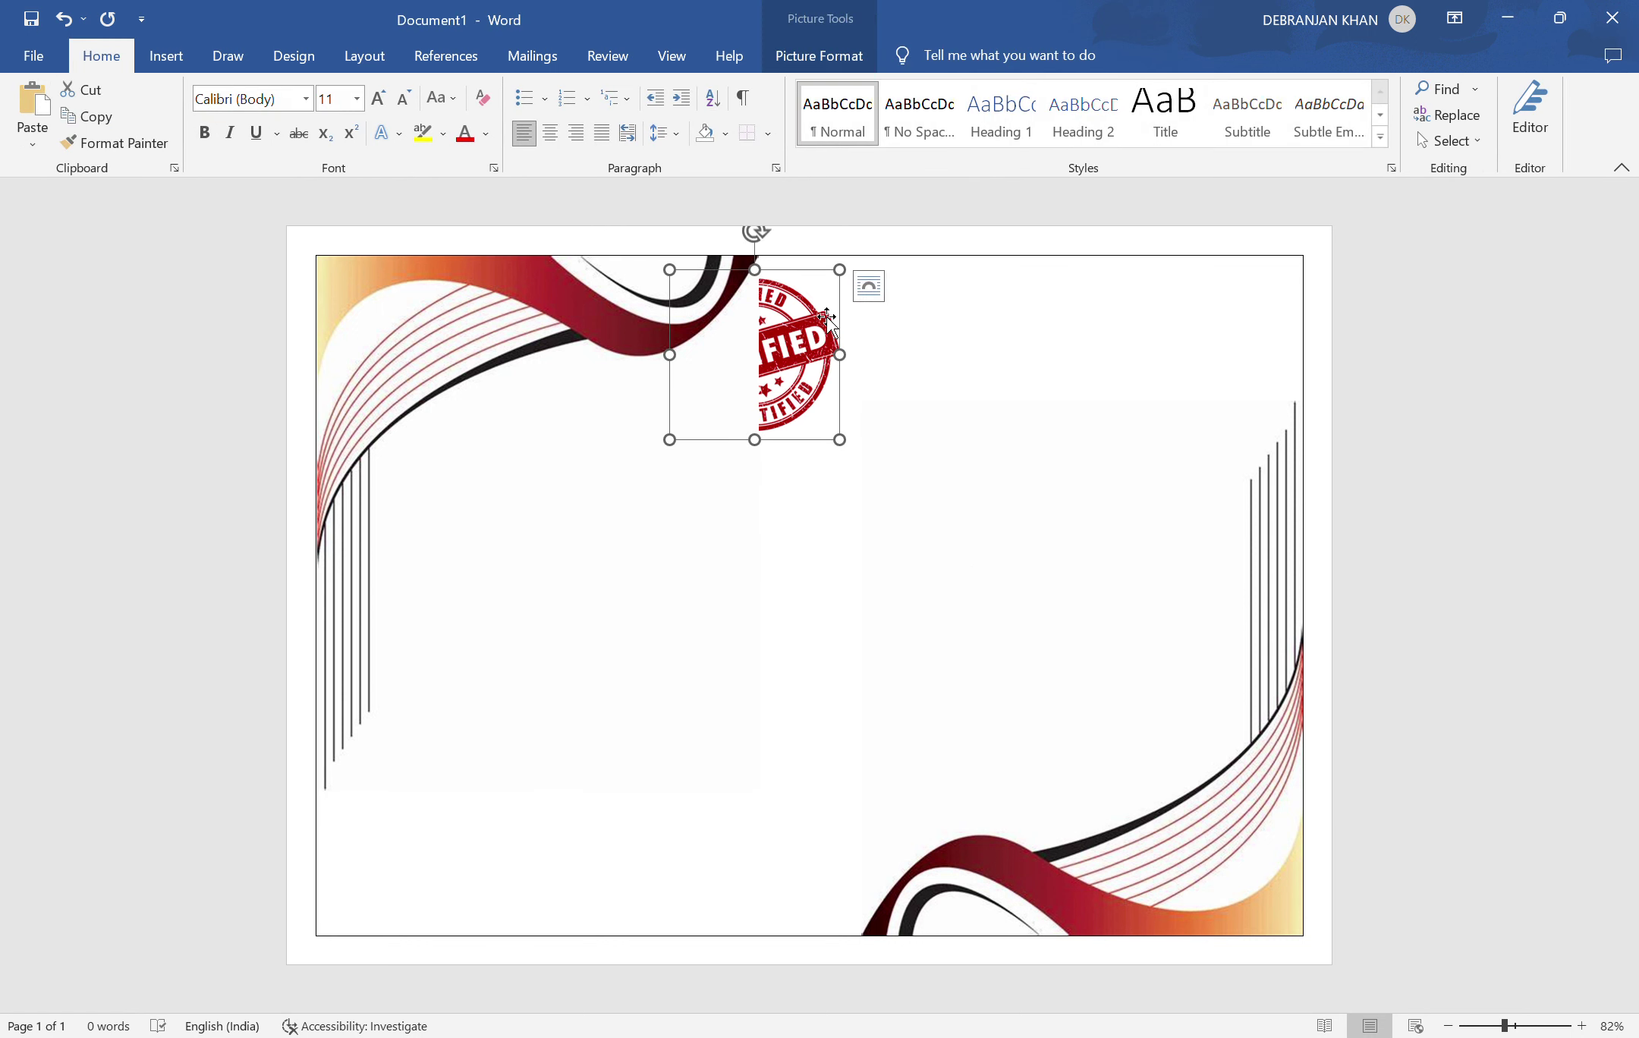
left_click(838, 64)
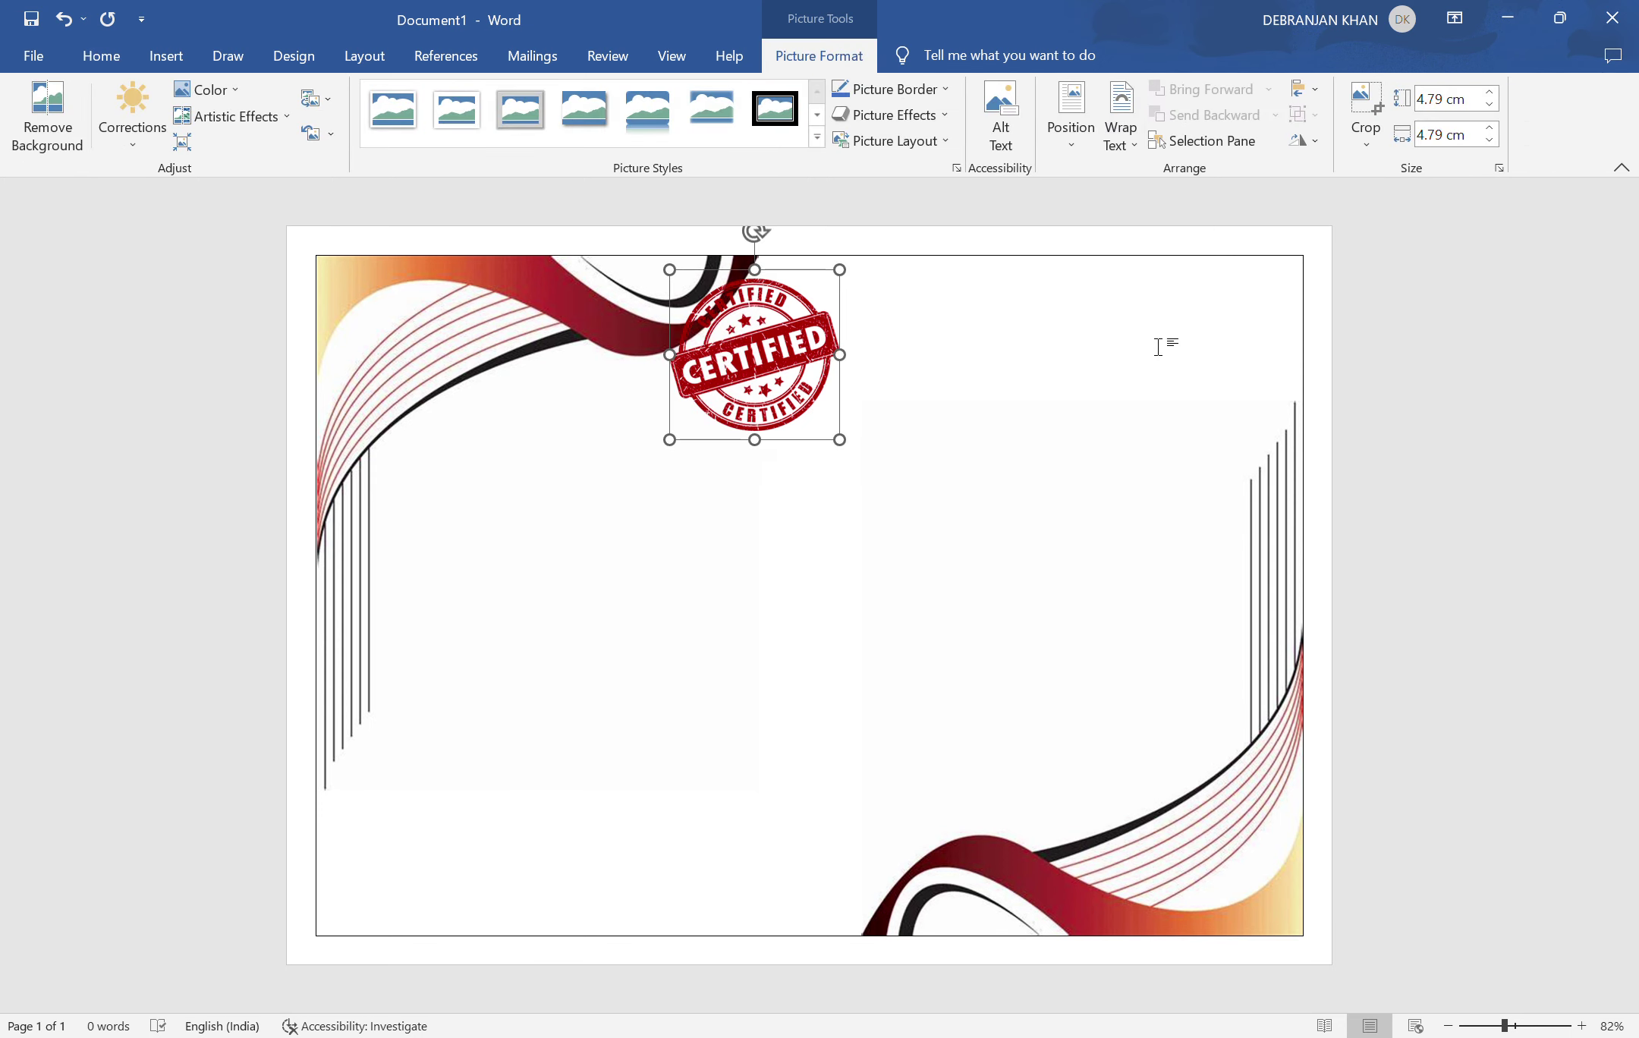
mouse_move(788, 346)
left_mouse_down()
mouse_move(1230, 347)
mouse_move(1228, 321)
mouse_move(1251, 340)
left_mouse_up()
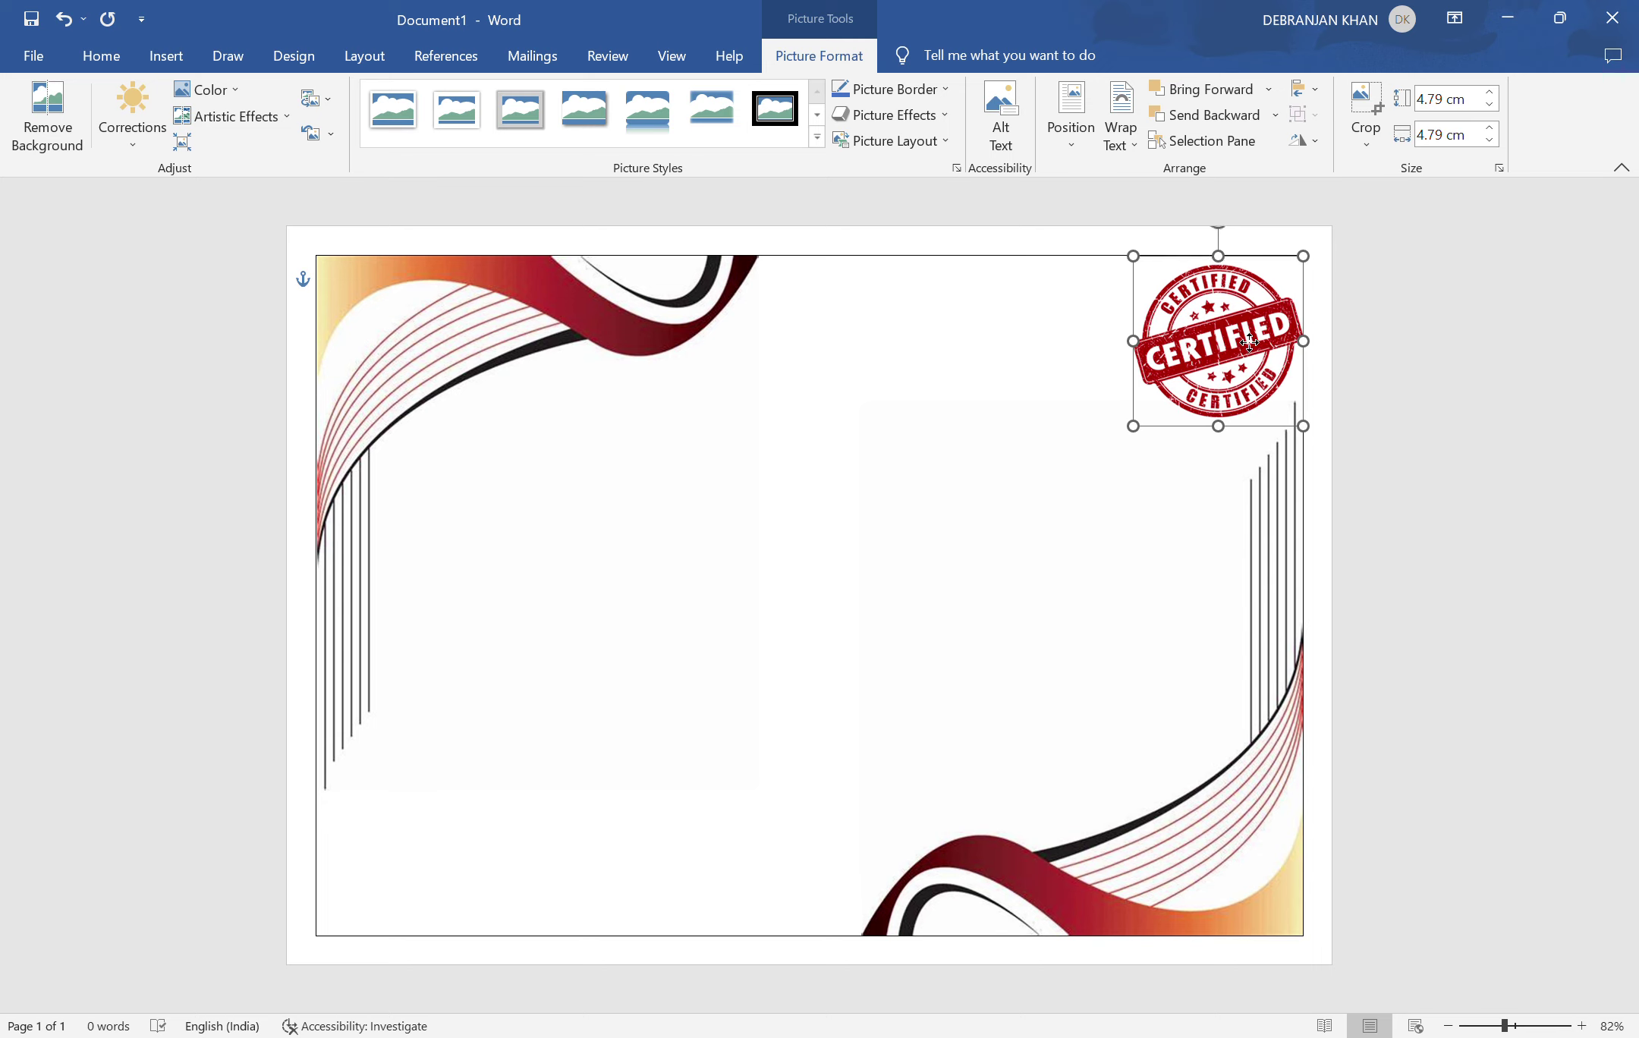
left_click_drag(1251, 339, 1244, 347)
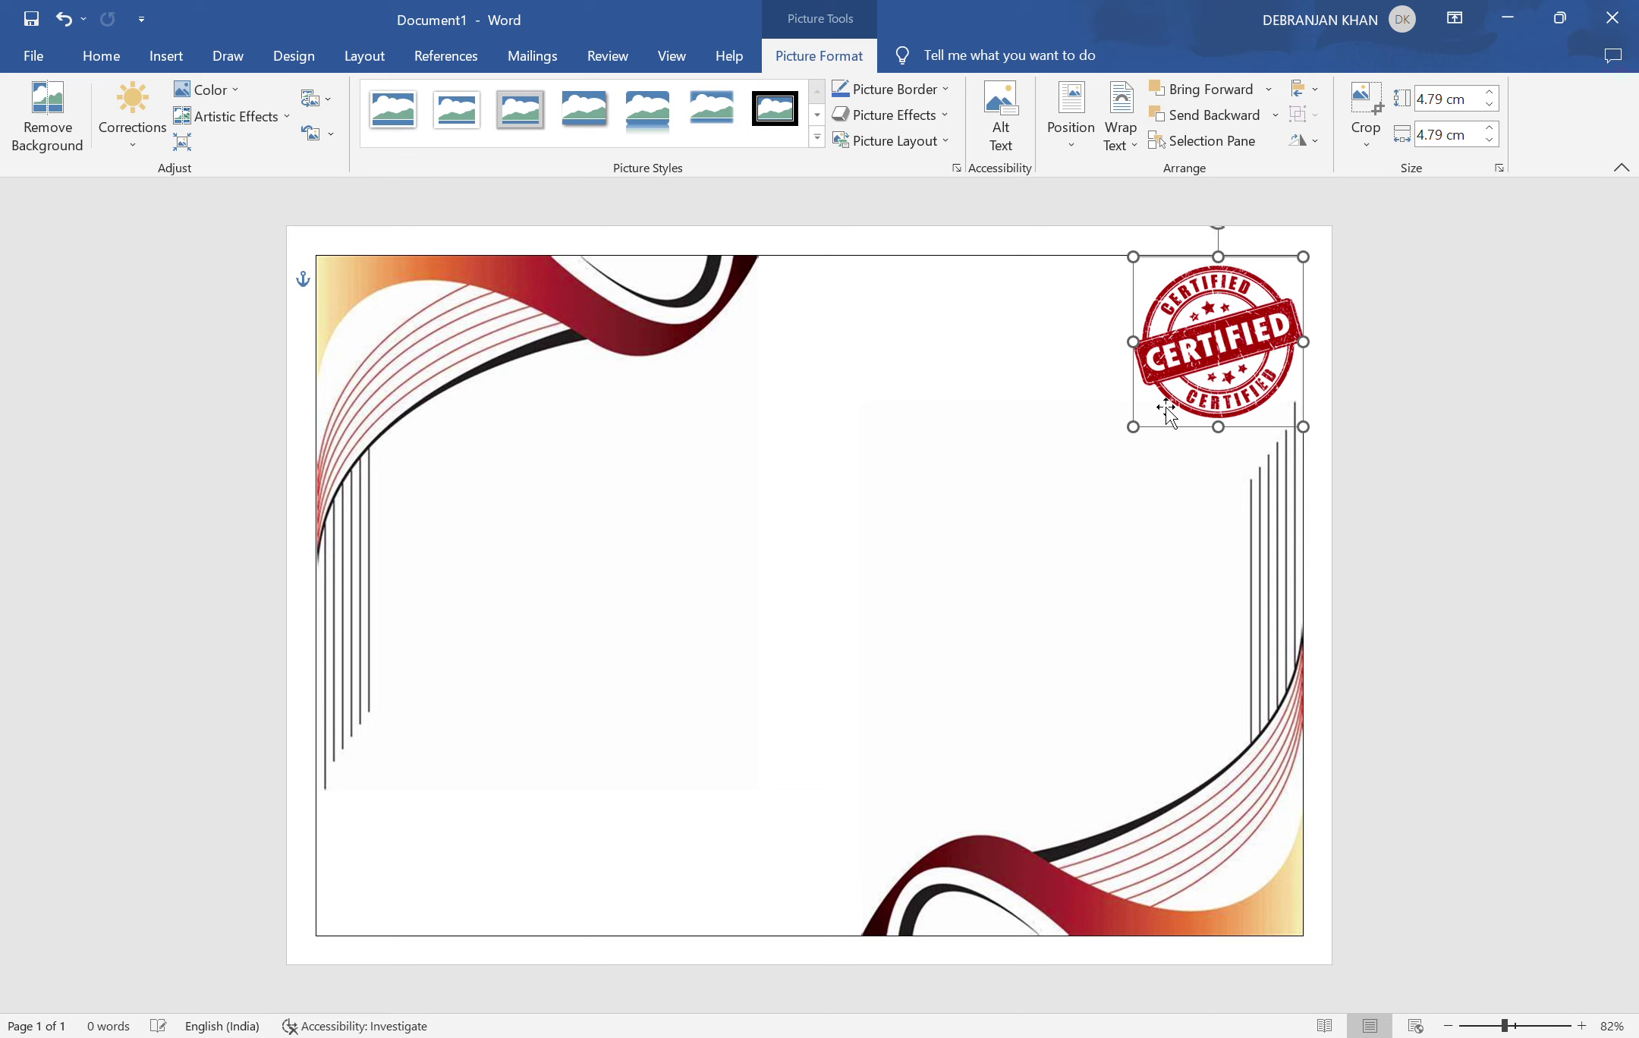
left_click(945, 592)
left_click(741, 621)
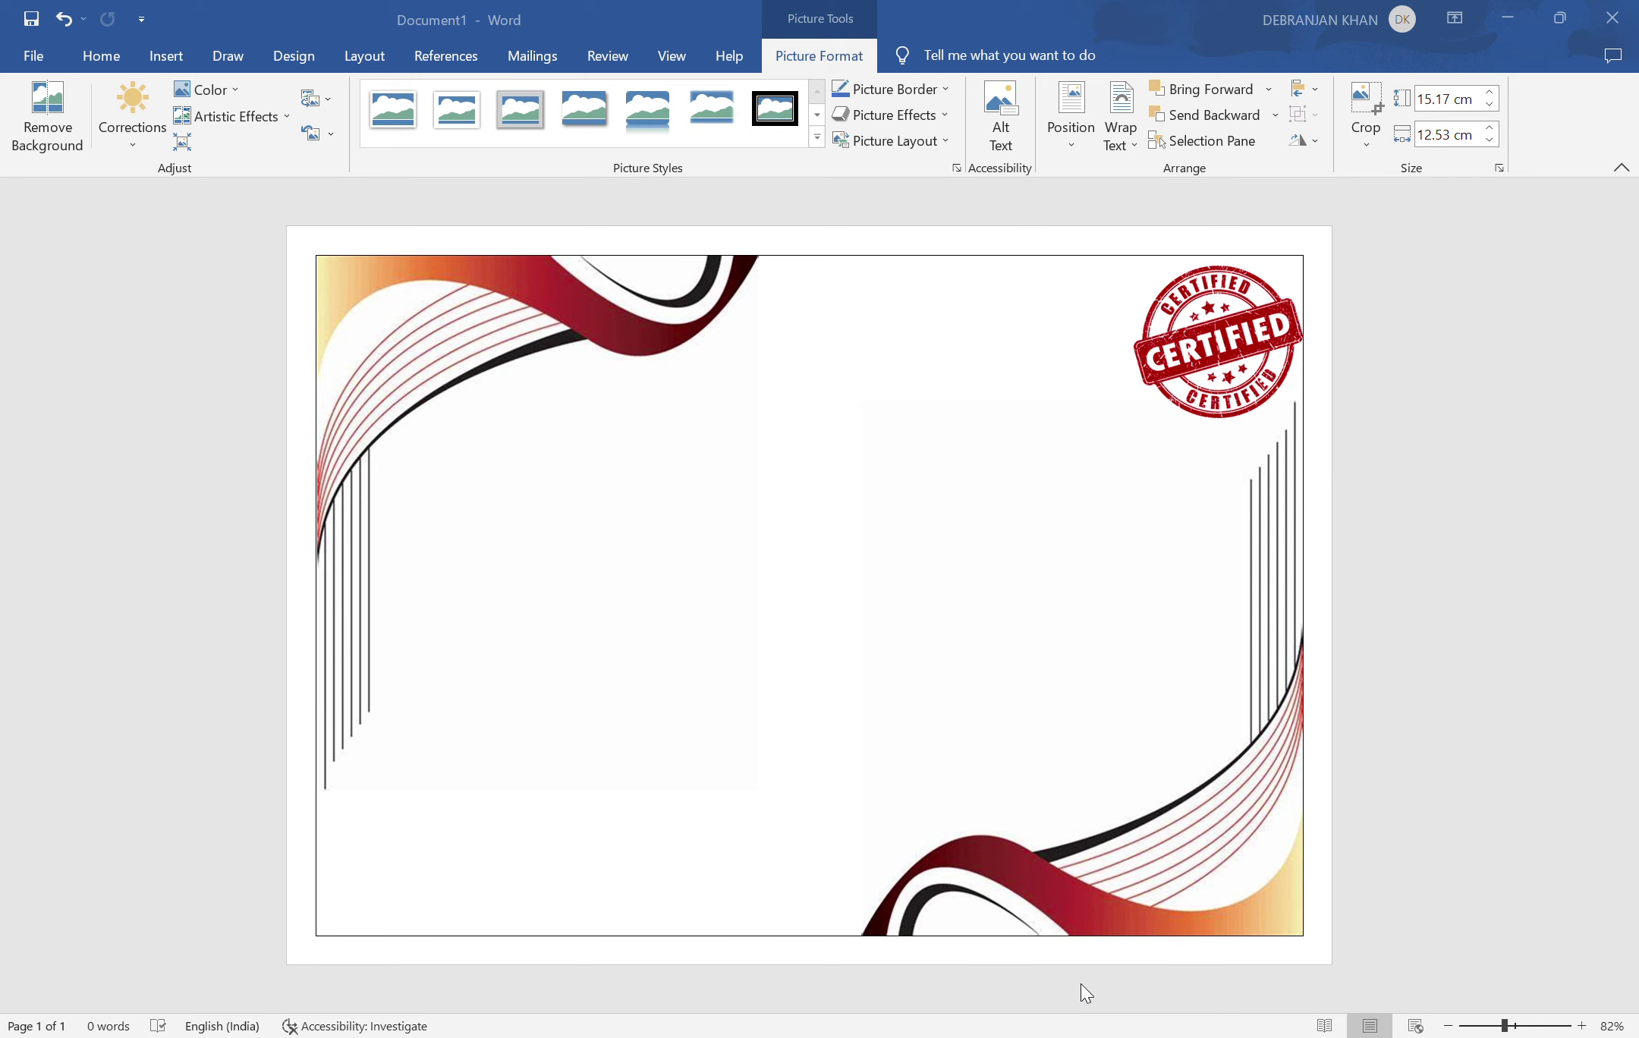
- Remove a stray pasted 'ACHIVEMENT' word from the page
left_click(848, 448)
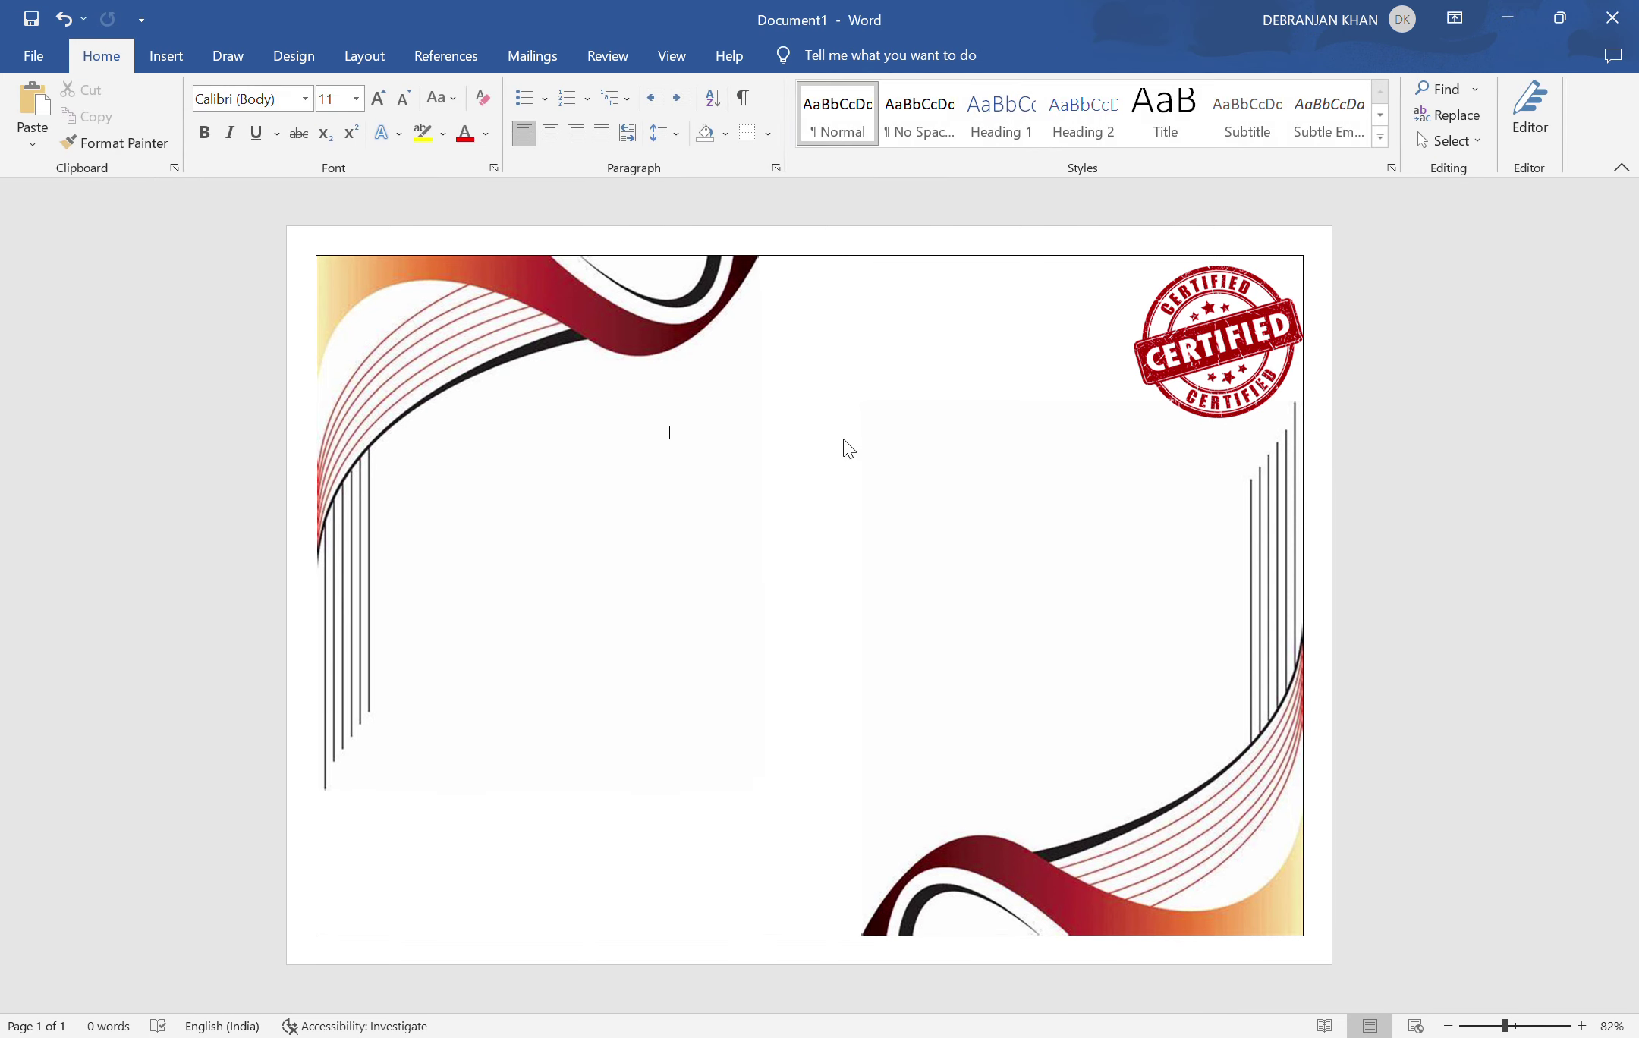
type("ACHIVEMENT")
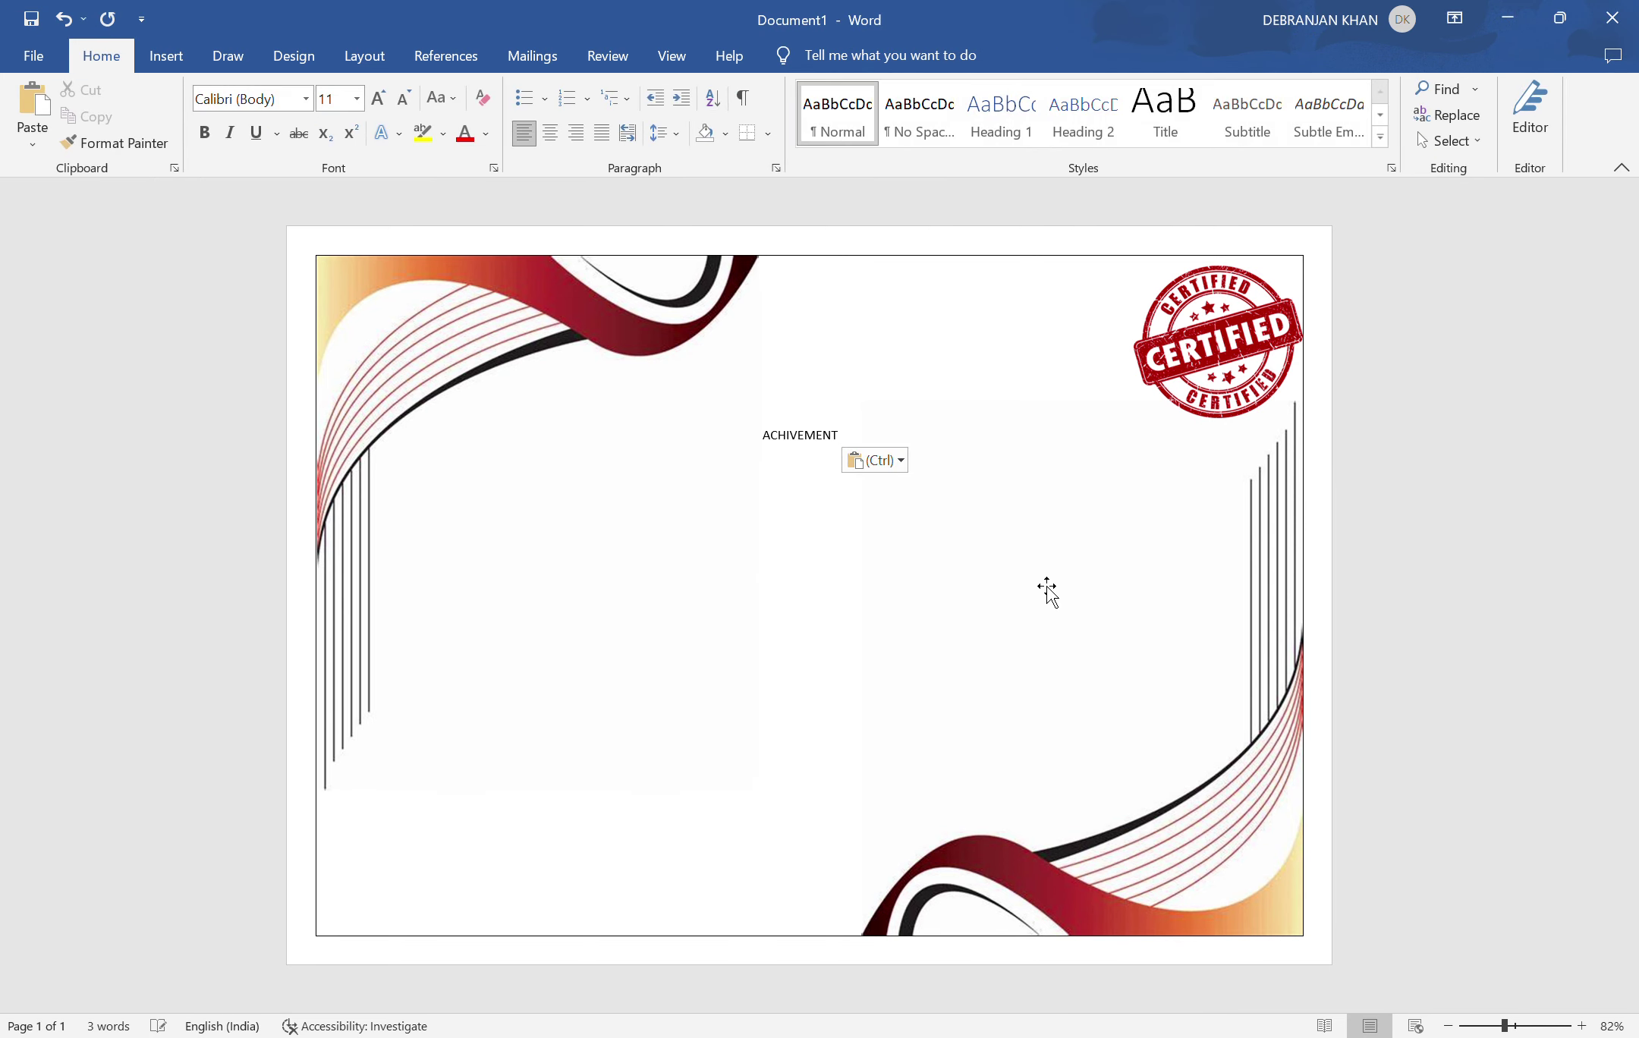
left_click(757, 438)
left_click(894, 438)
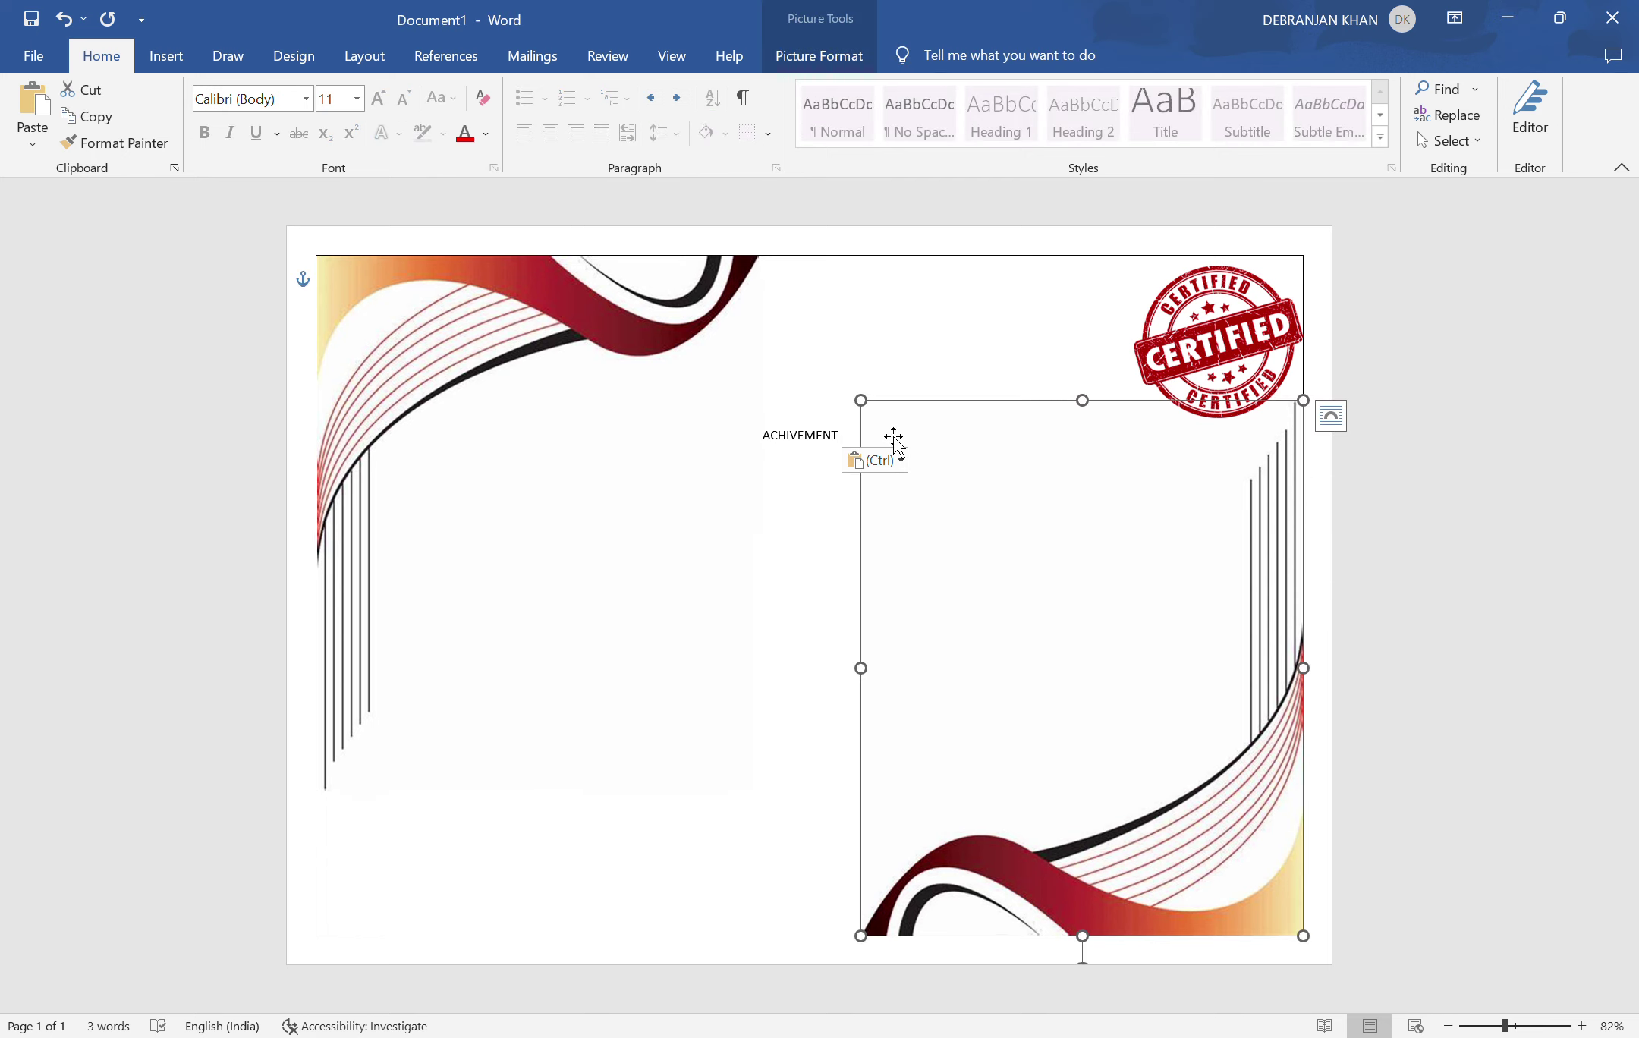
left_click(836, 454)
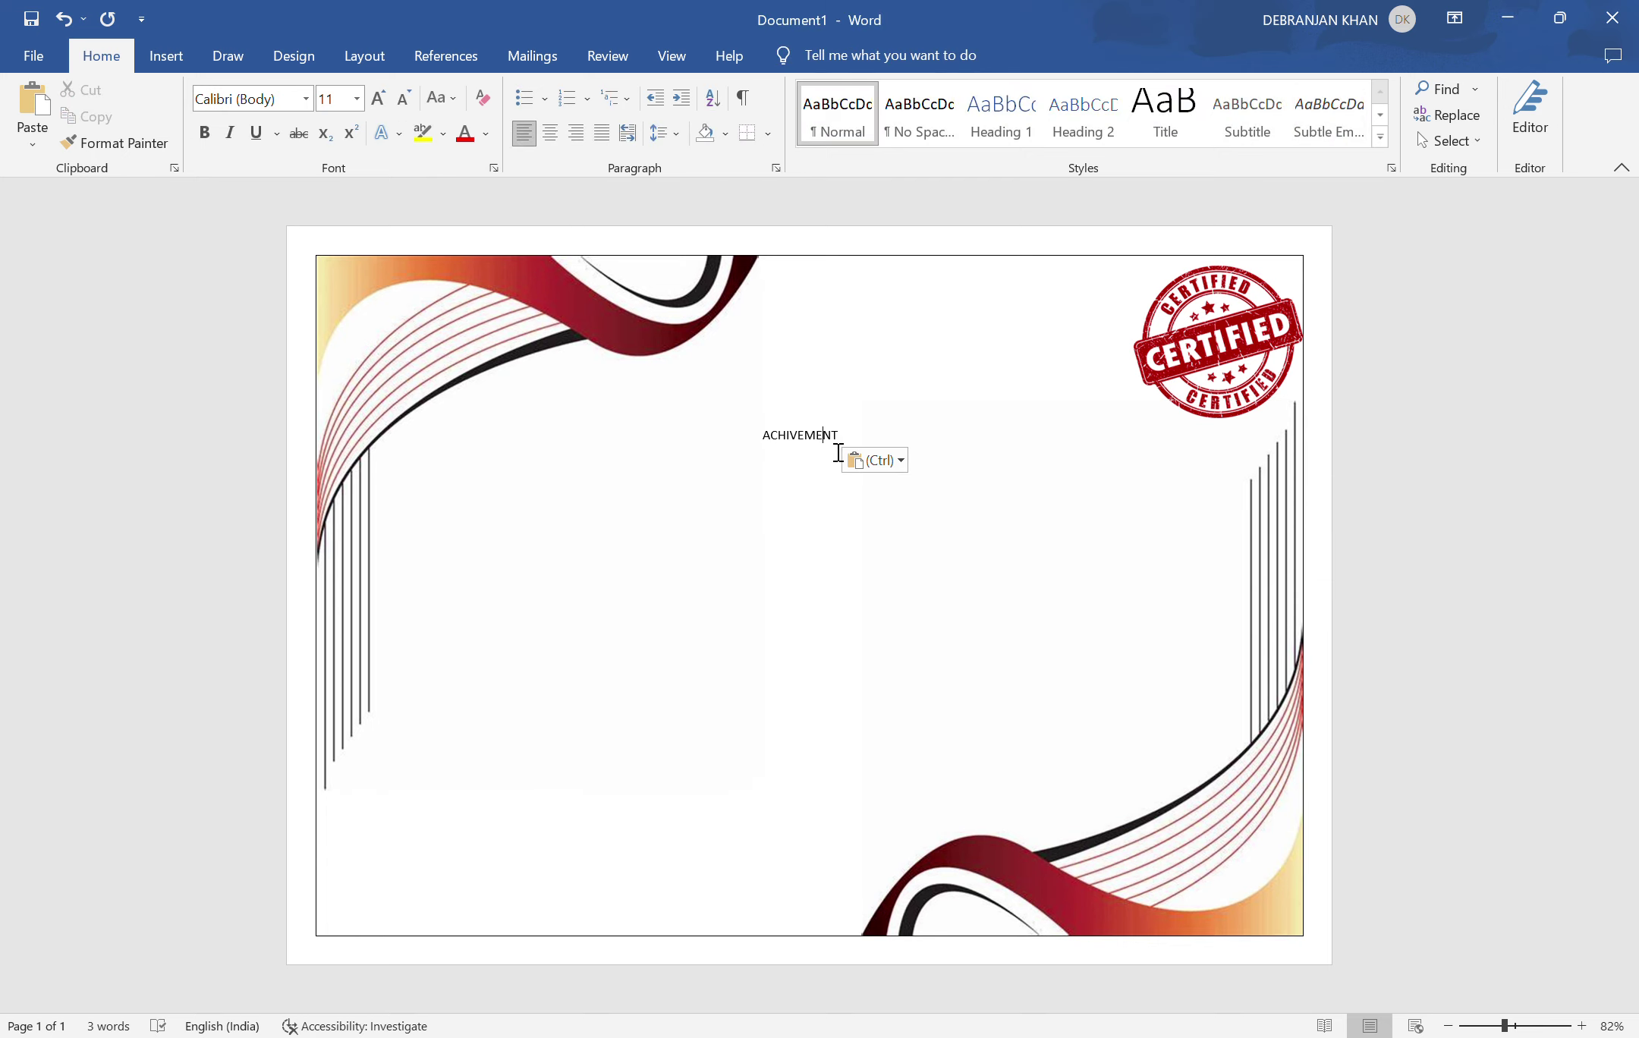
key("BackSpace")
key("BackSpace")
key("BackSpace")
key("BackSpace")
- Insert WordArt reading 'CERTIFICATE OF ACHIVEMENT' and place it across the upper middle
left_click(330, 279)
left_click(172, 58)
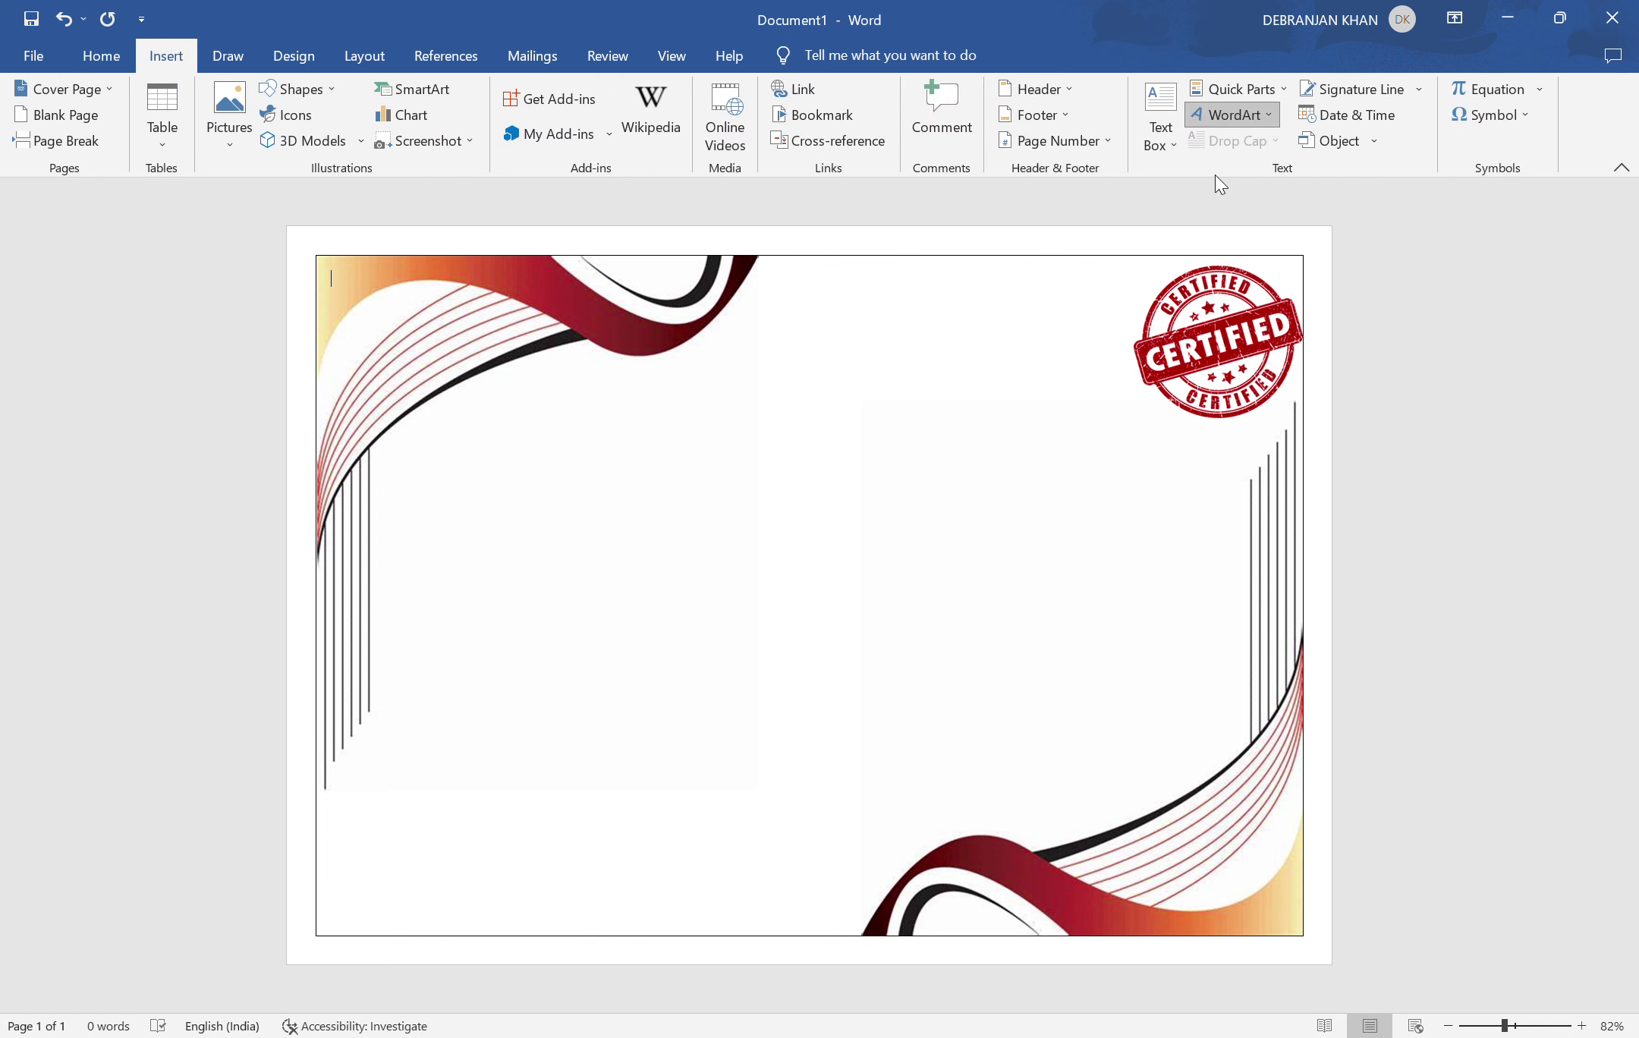
key("Delete")
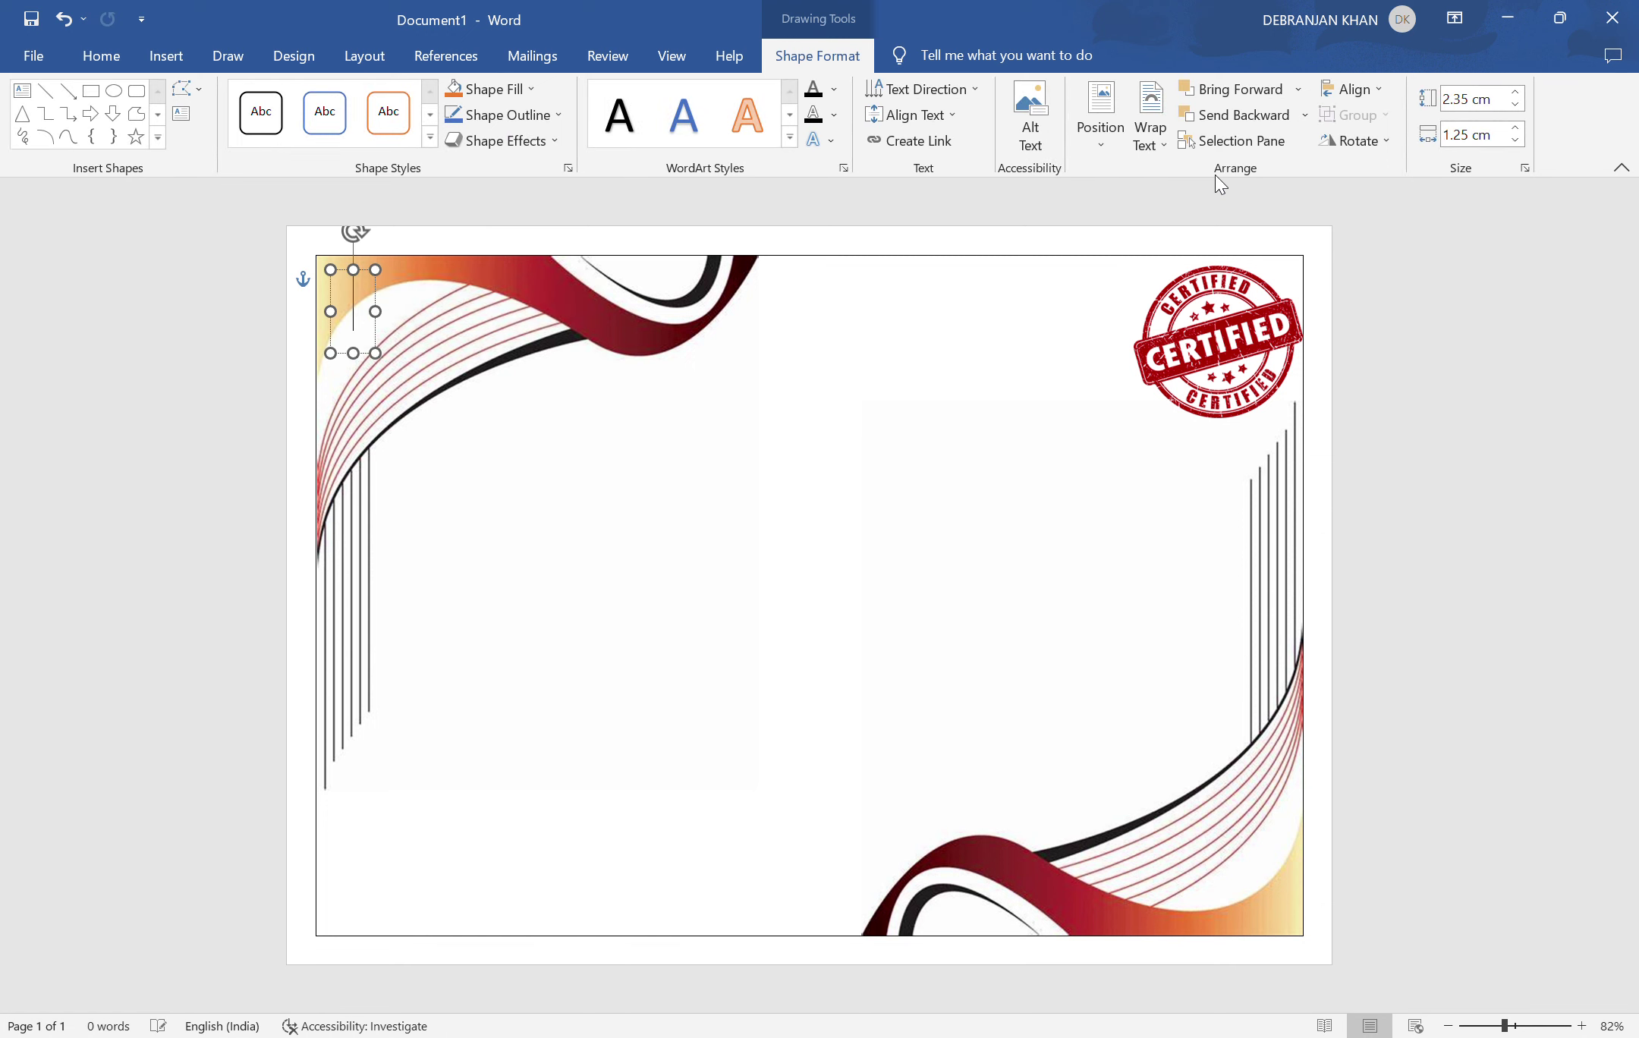
type("CER")
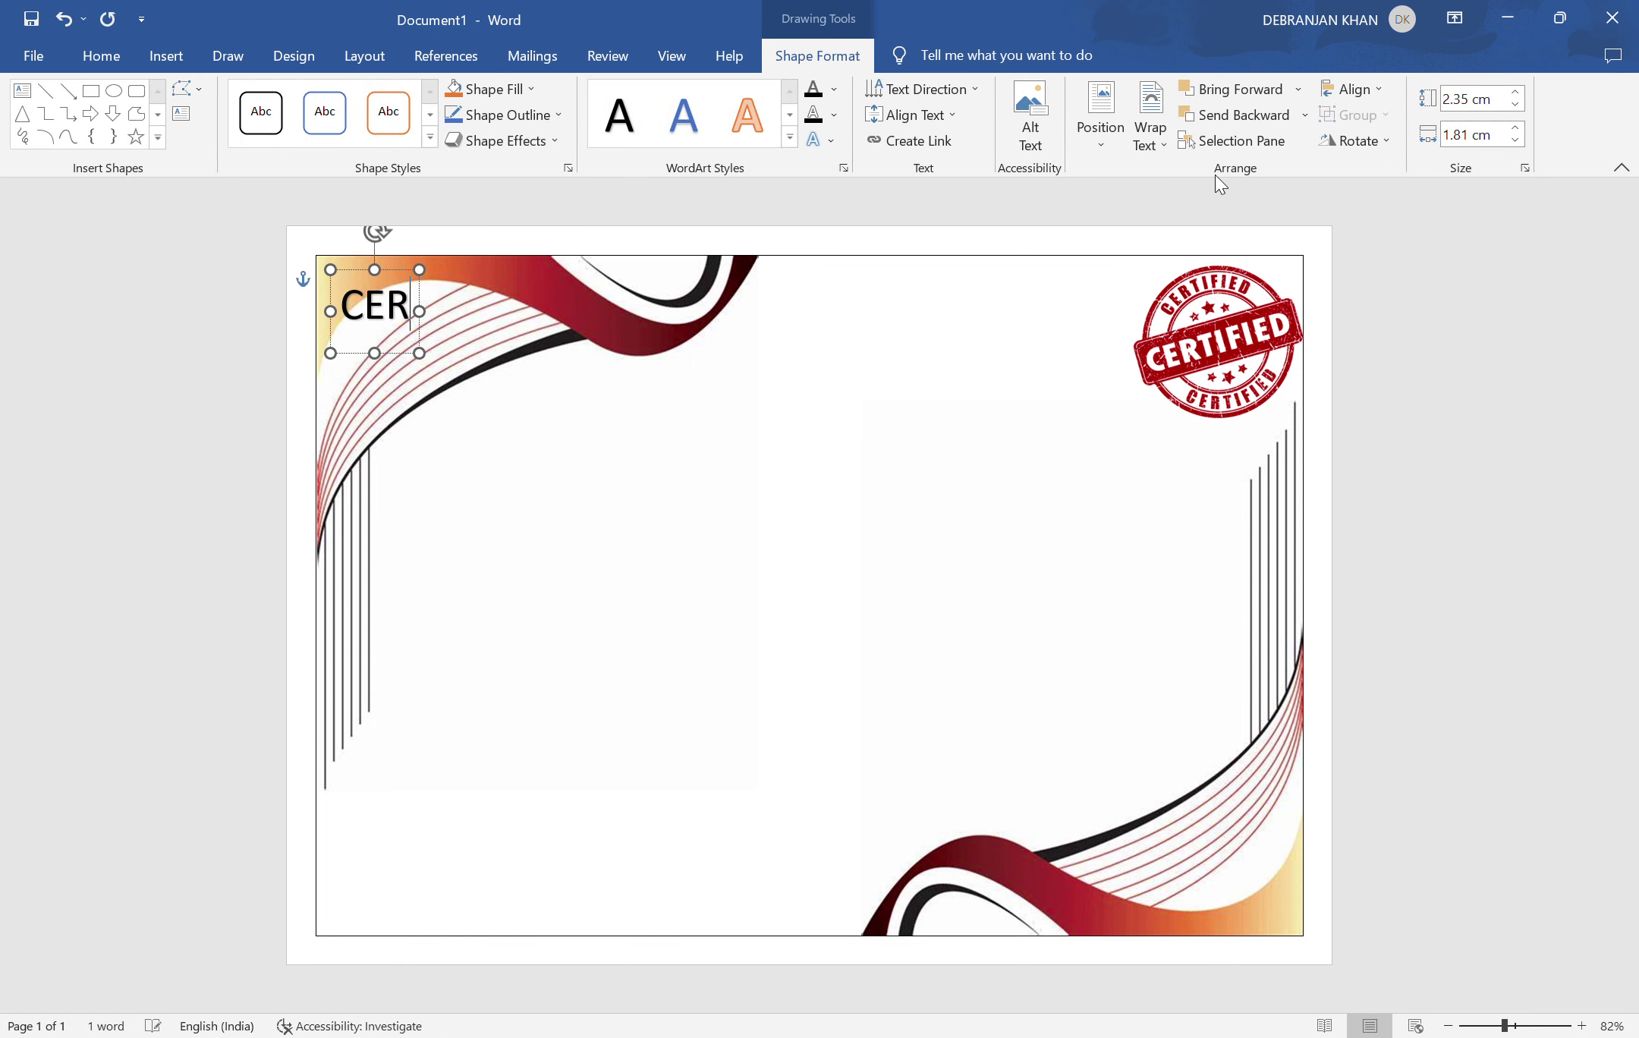
type("TIFI")
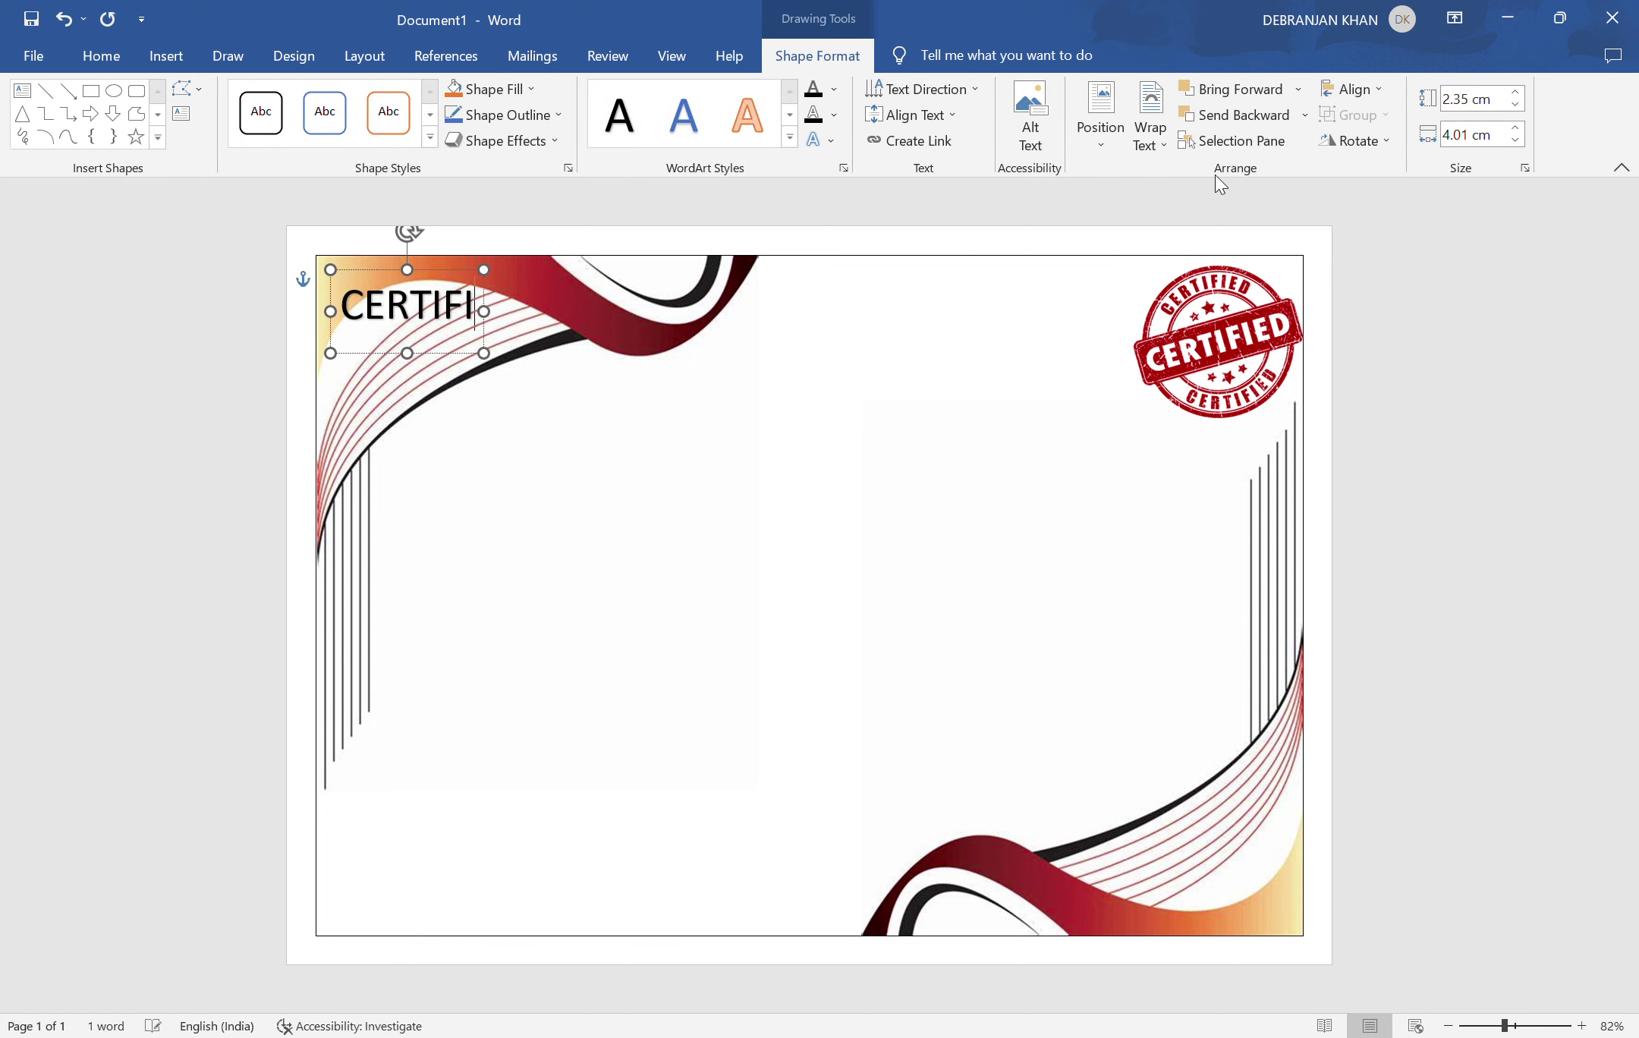
type("CATE O")
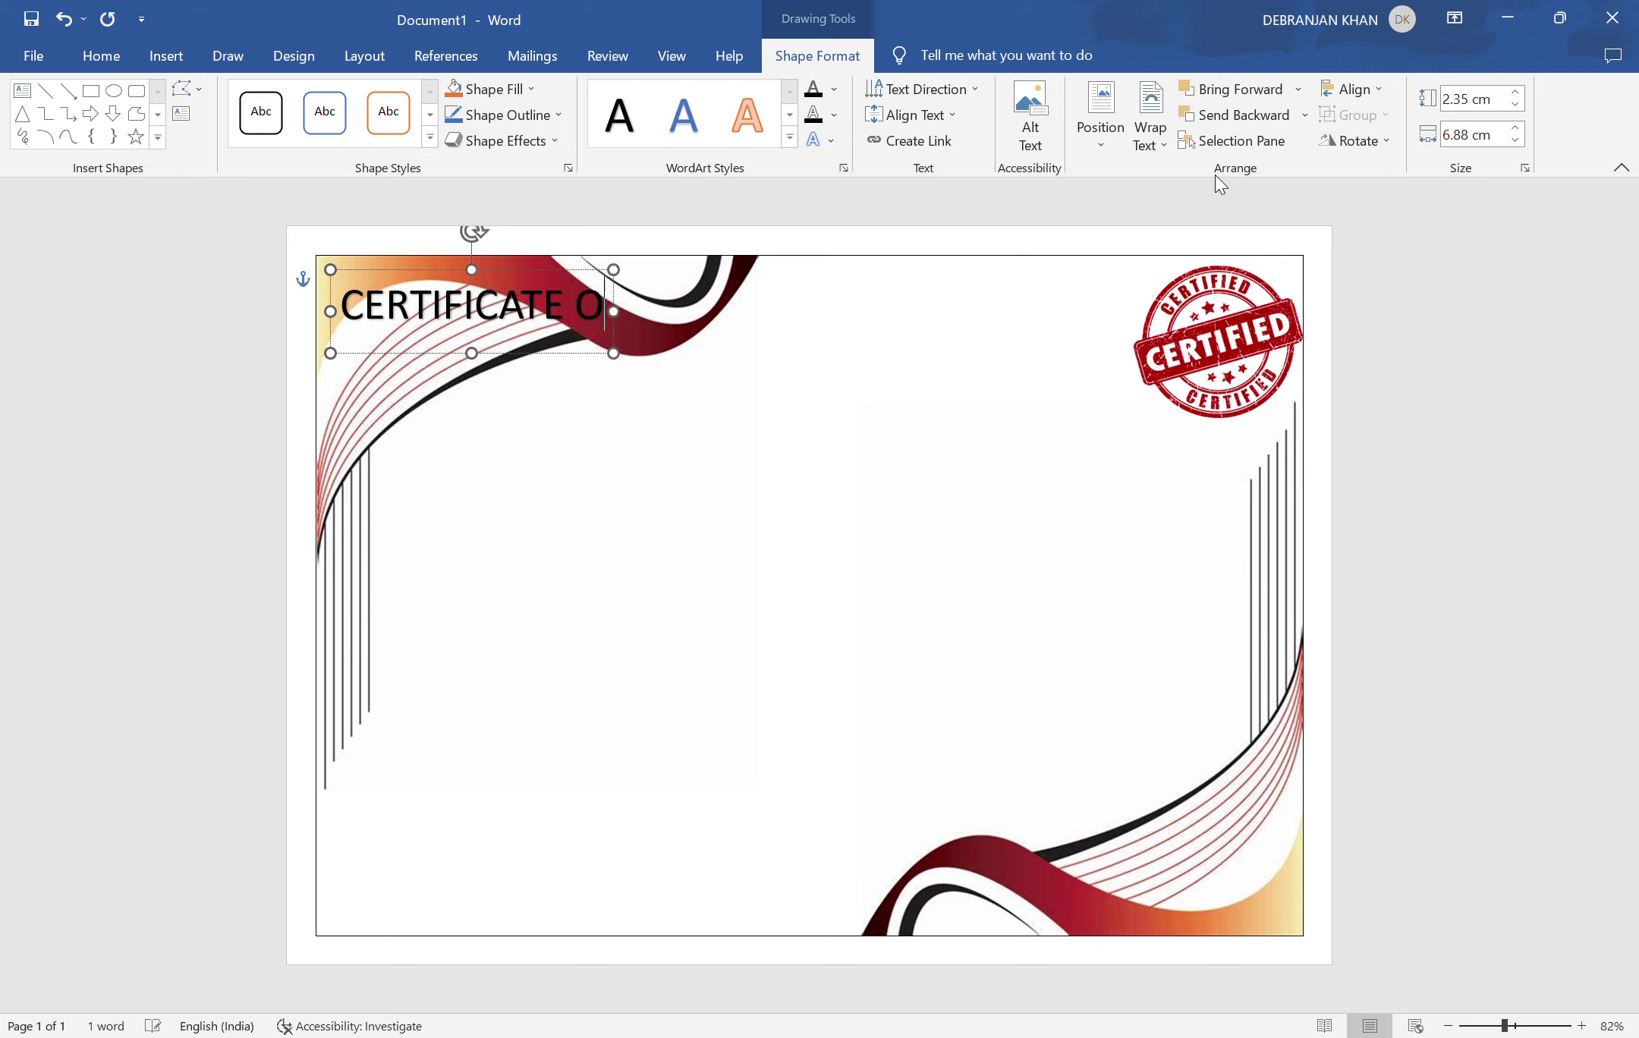
type("F ACHIBE")
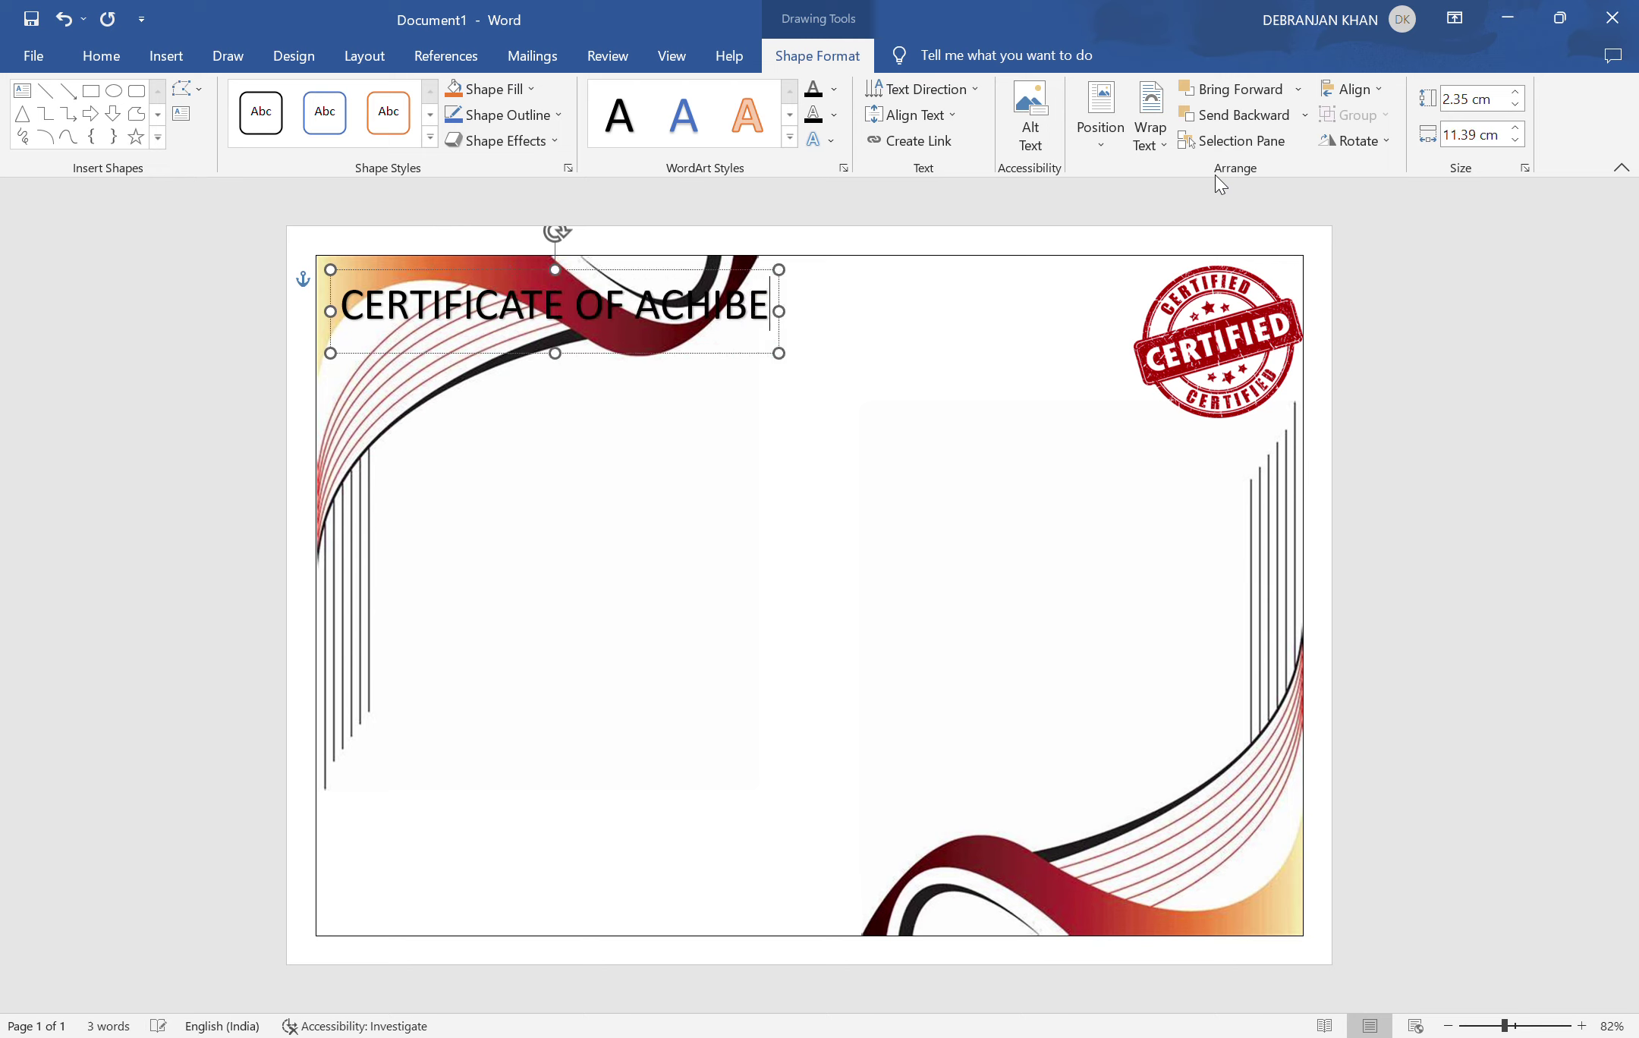
key("BackSpace")
key("BackSpace")
type("VE")
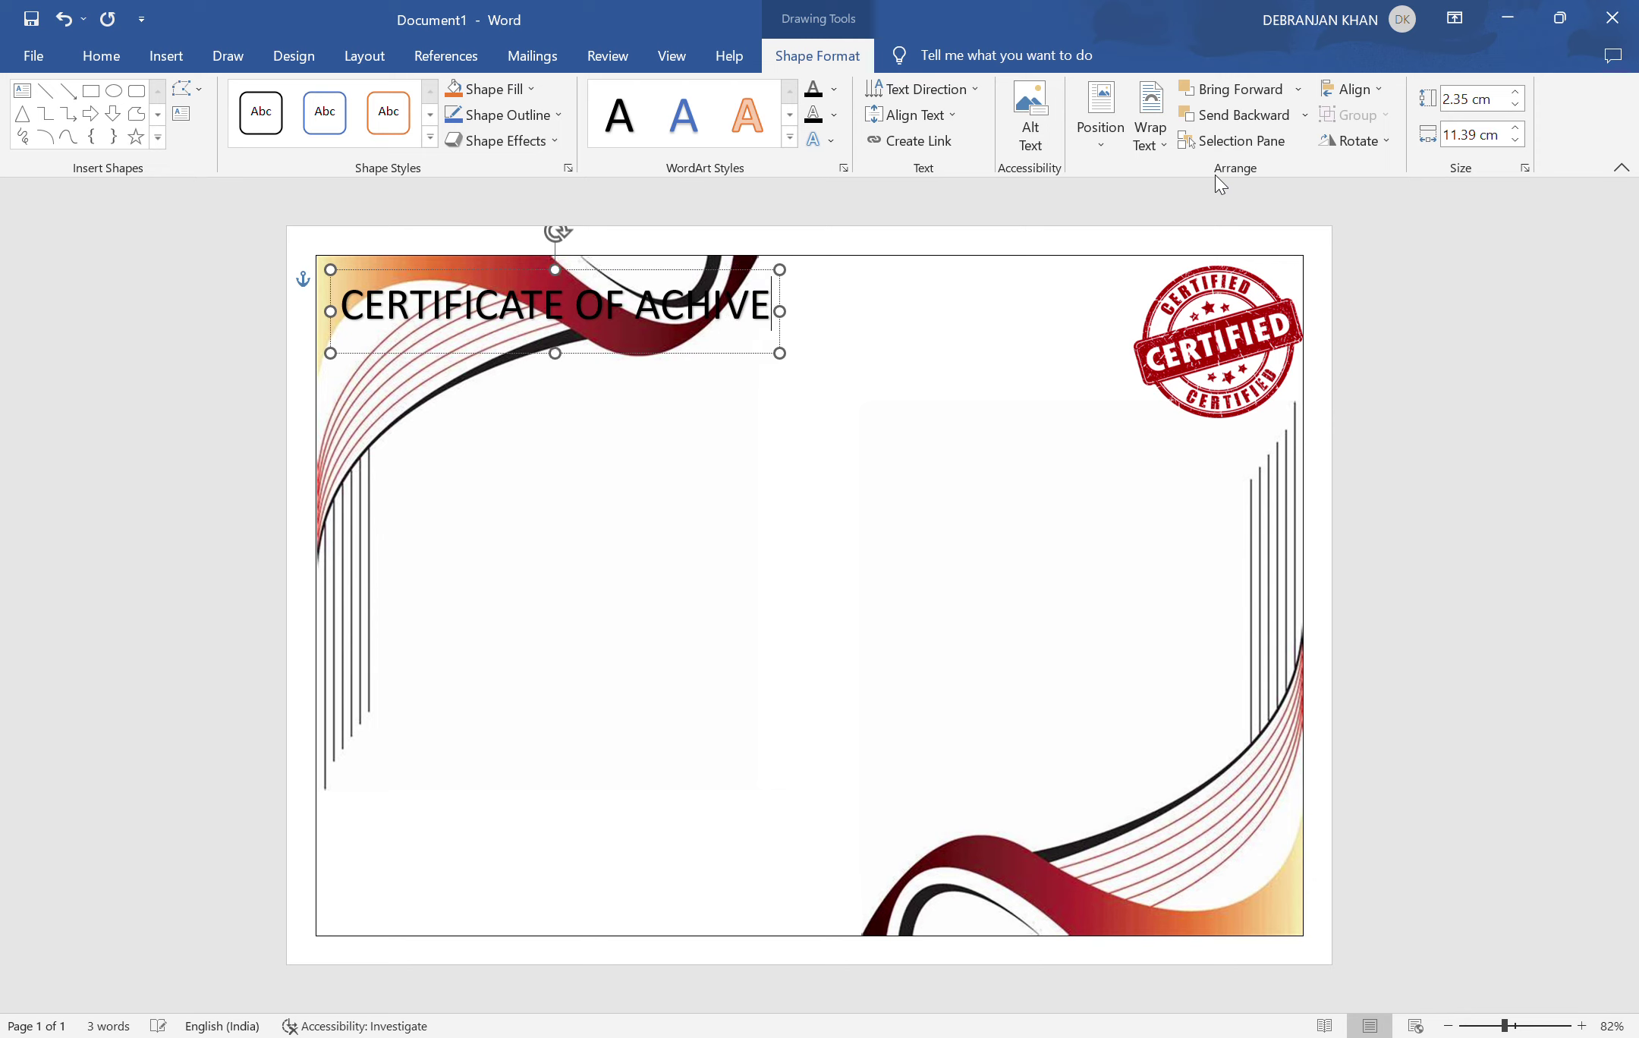
type("MENT")
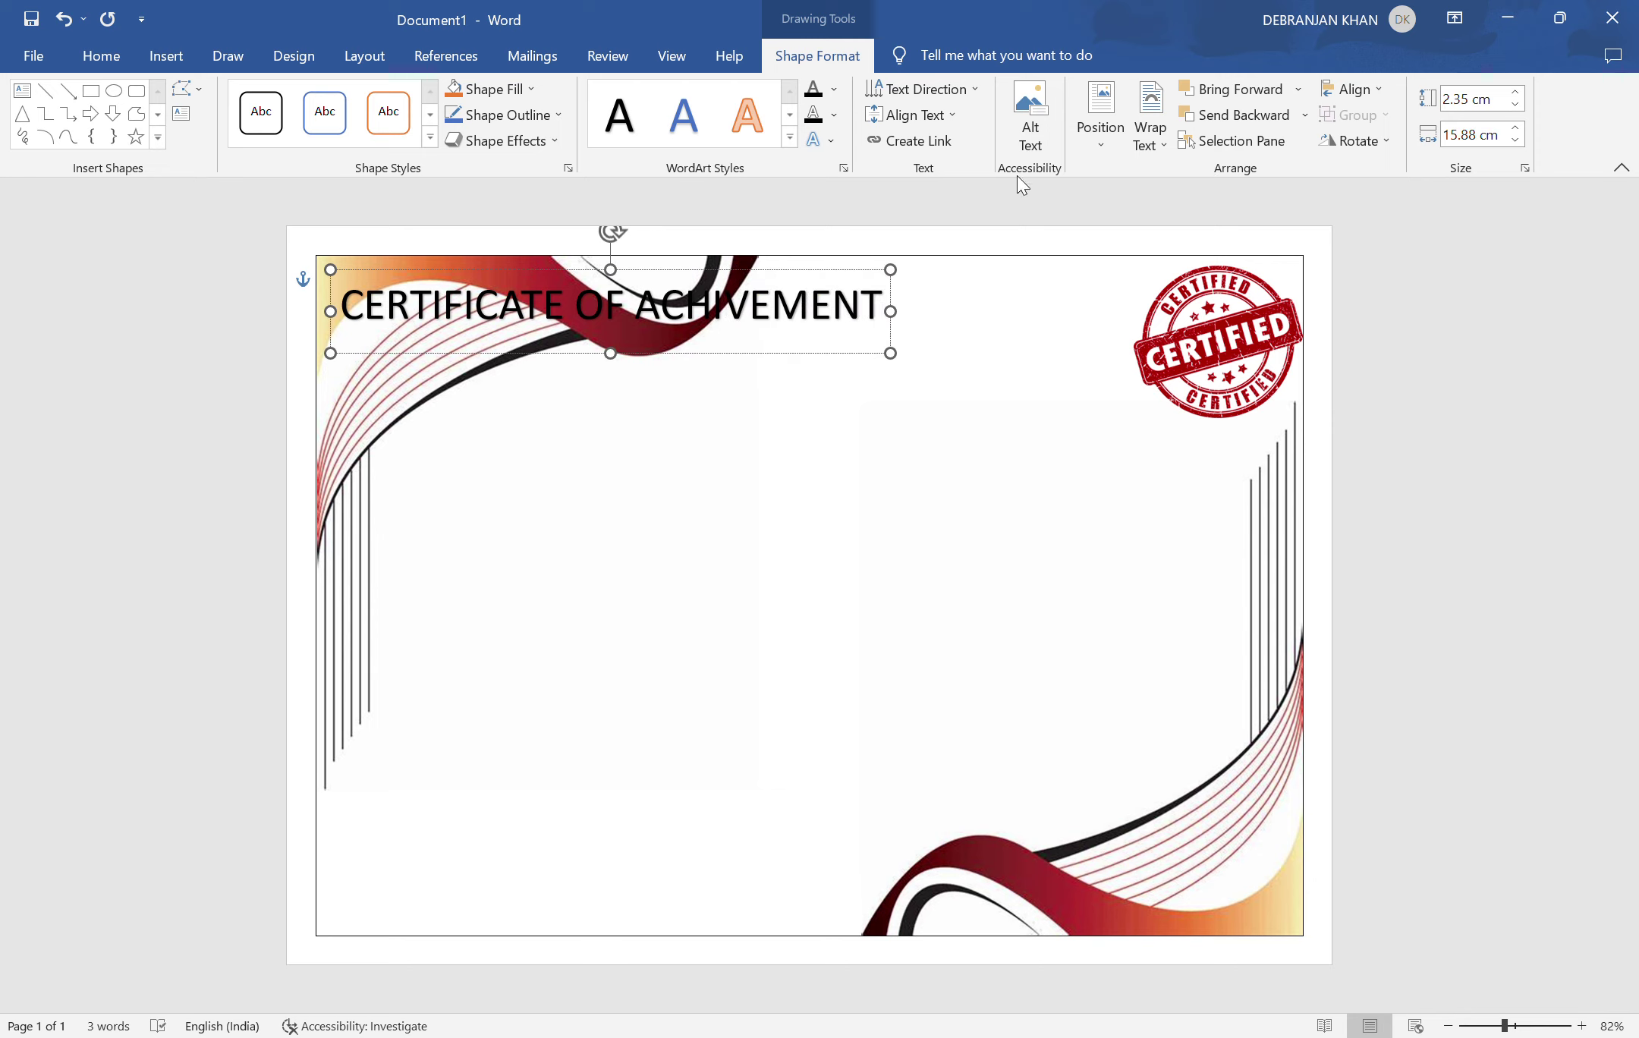
left_click_drag(804, 279, 965, 395)
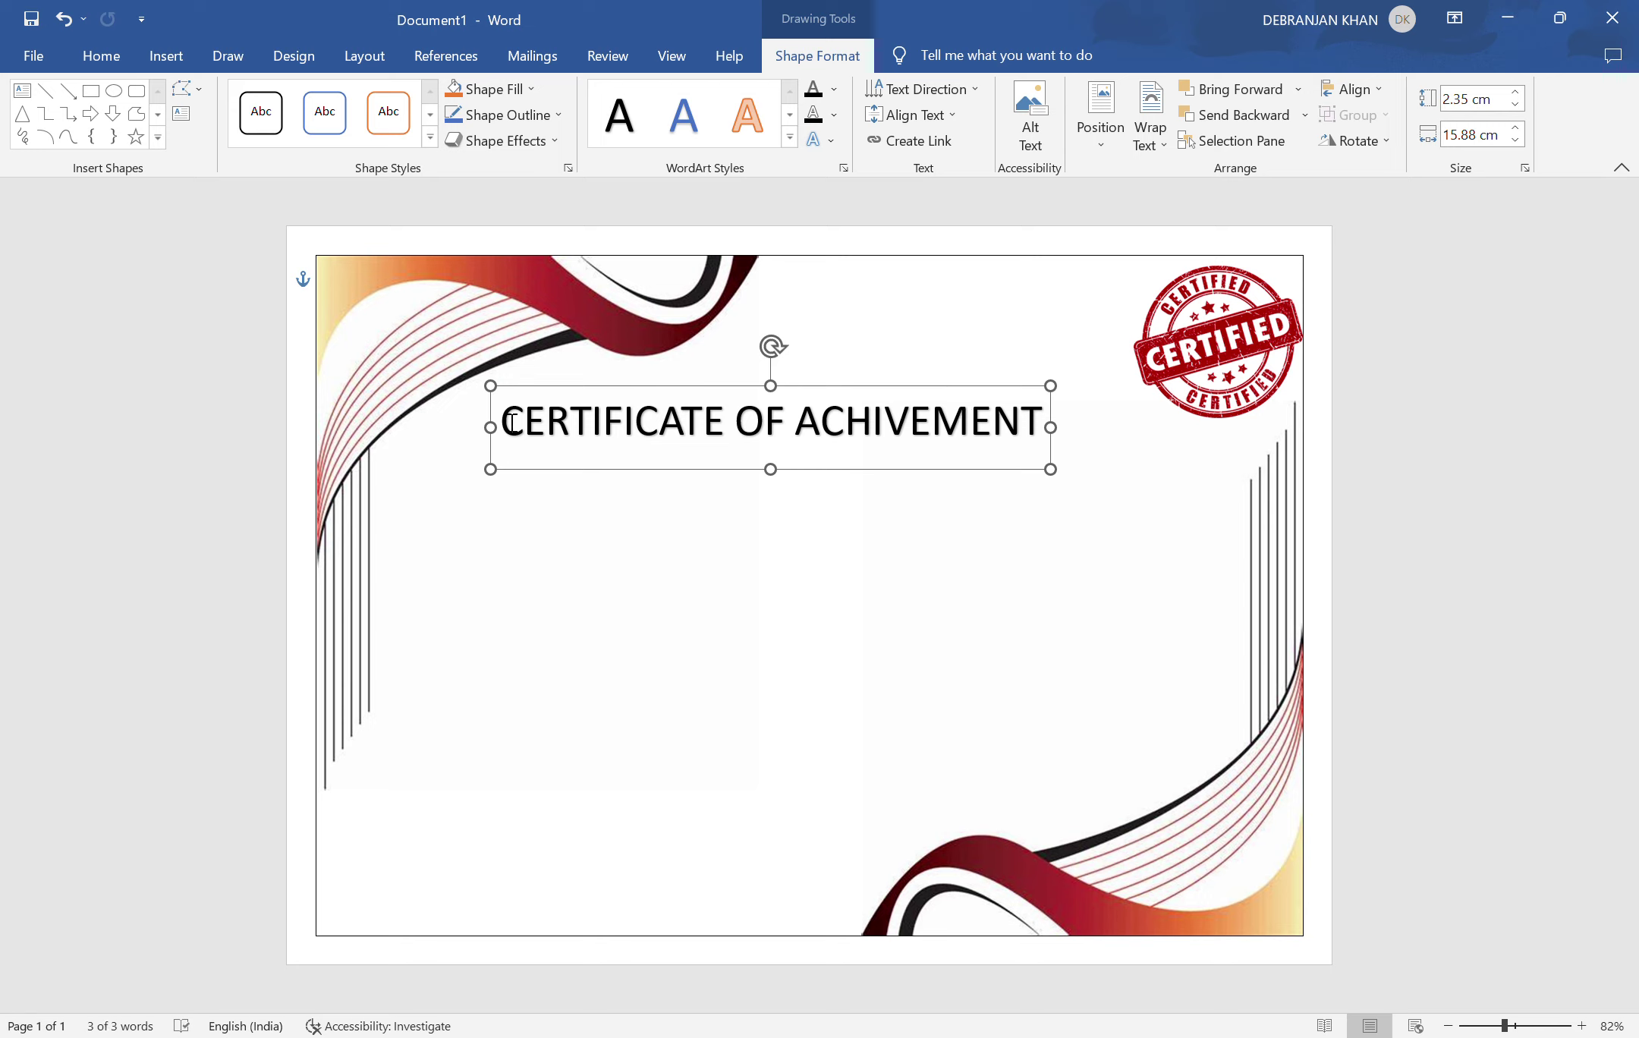
left_click_drag(513, 422, 951, 434)
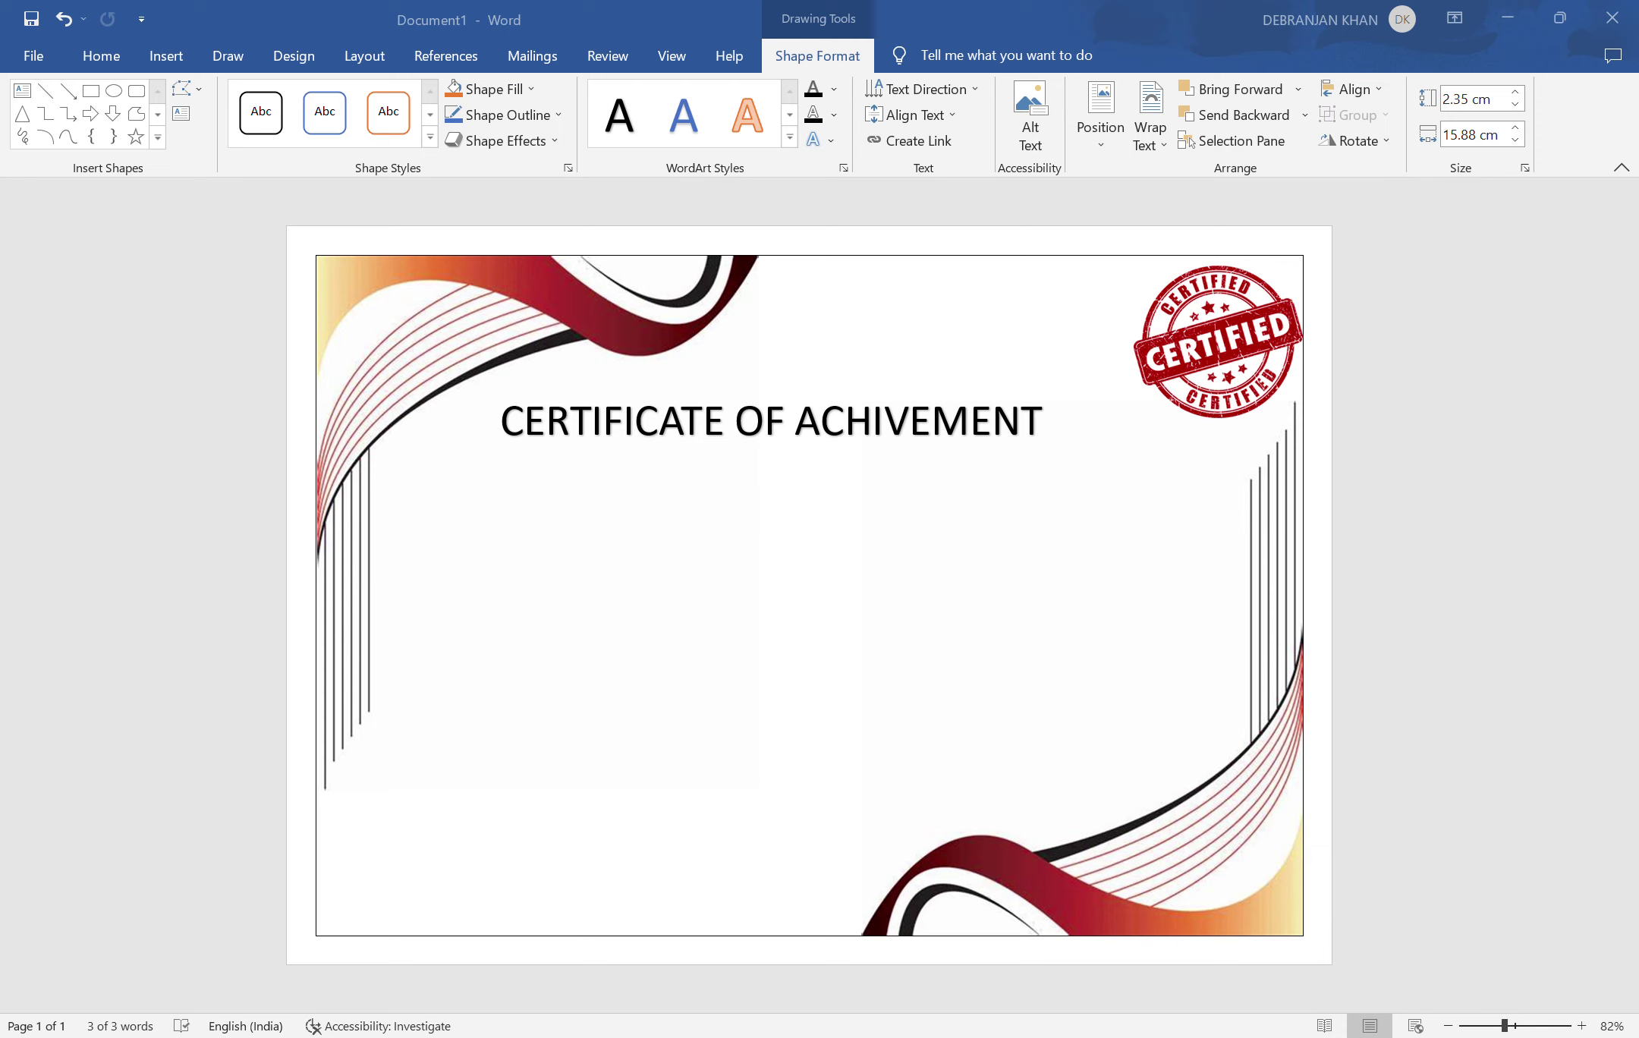
- Give the whole 'CERTIFICATE OF ACHIVEMENT' title a heavy slab-serif font and an upward arch
left_click(954, 453)
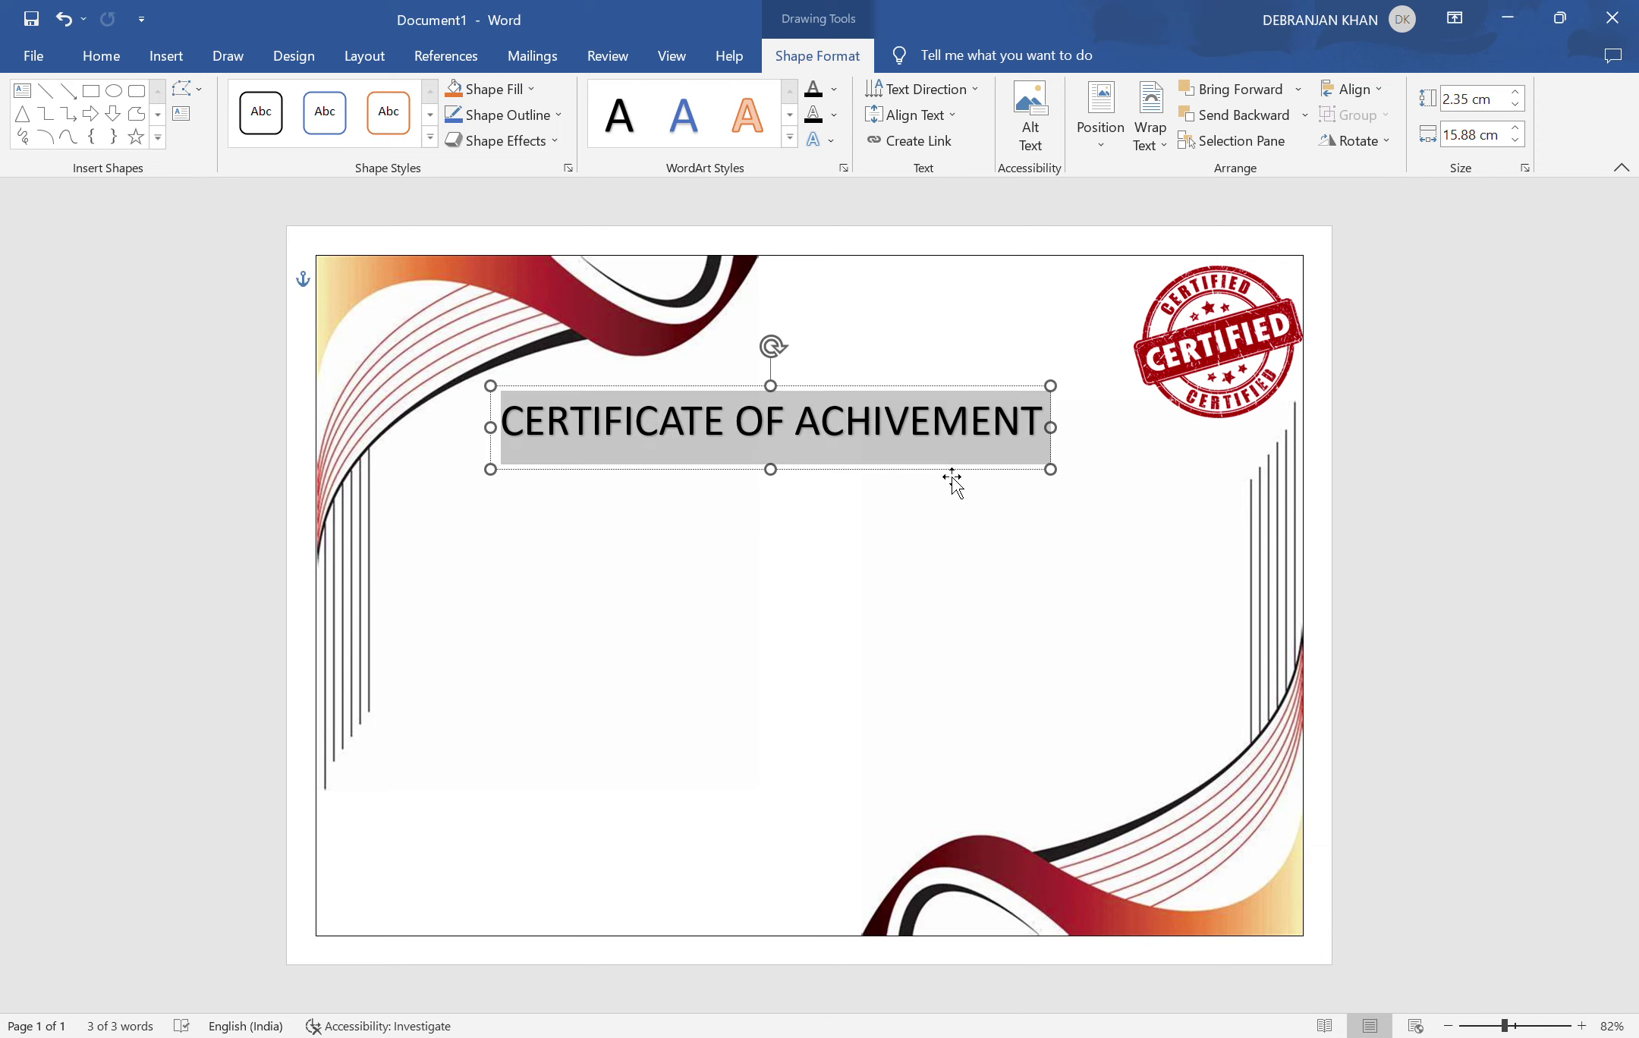
left_click(952, 477)
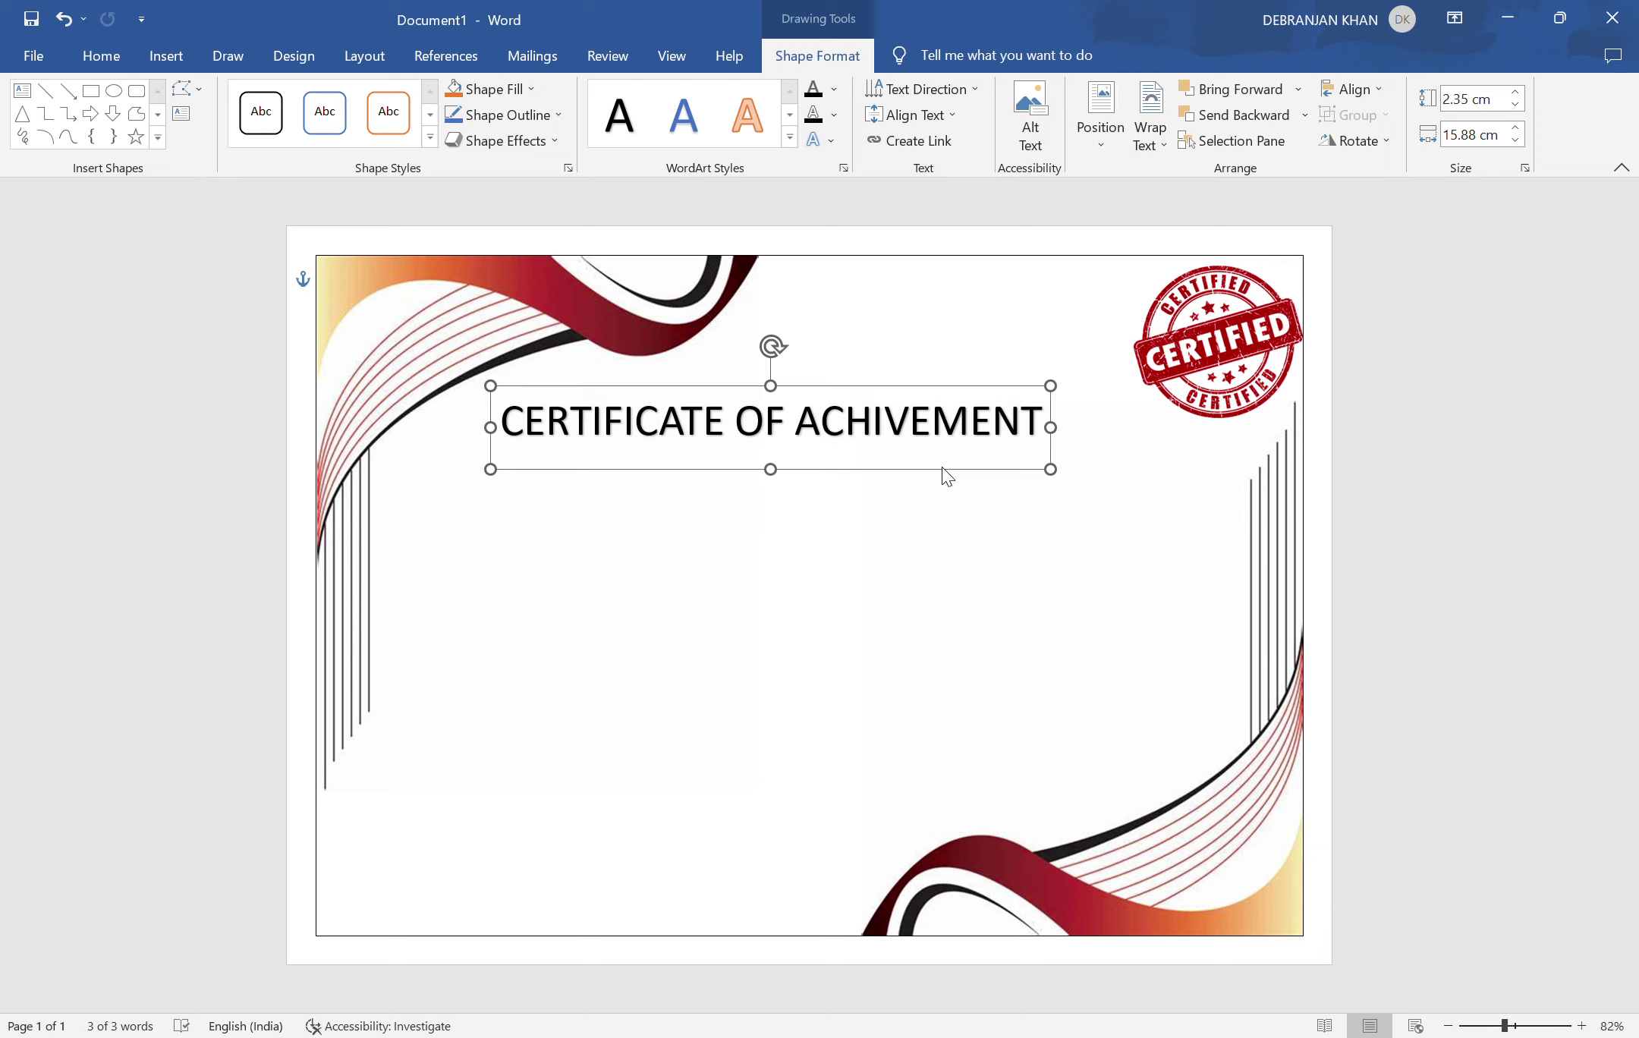
double_click(859, 429)
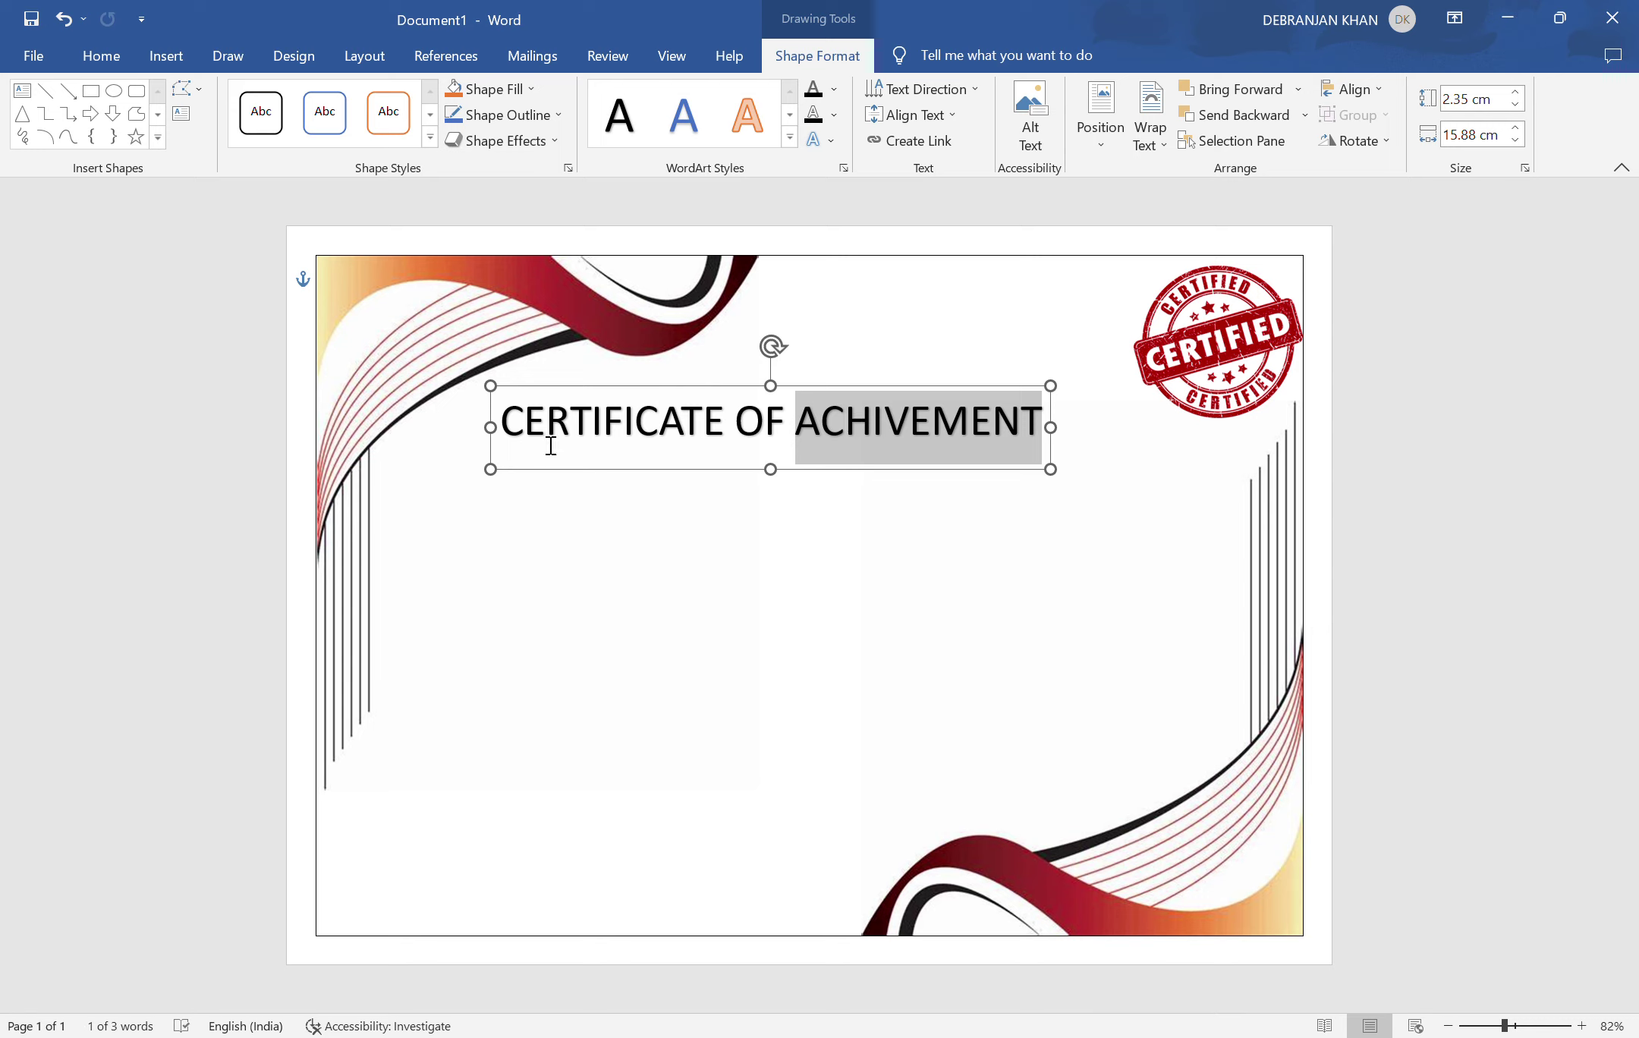
left_click_drag(681, 454, 976, 456)
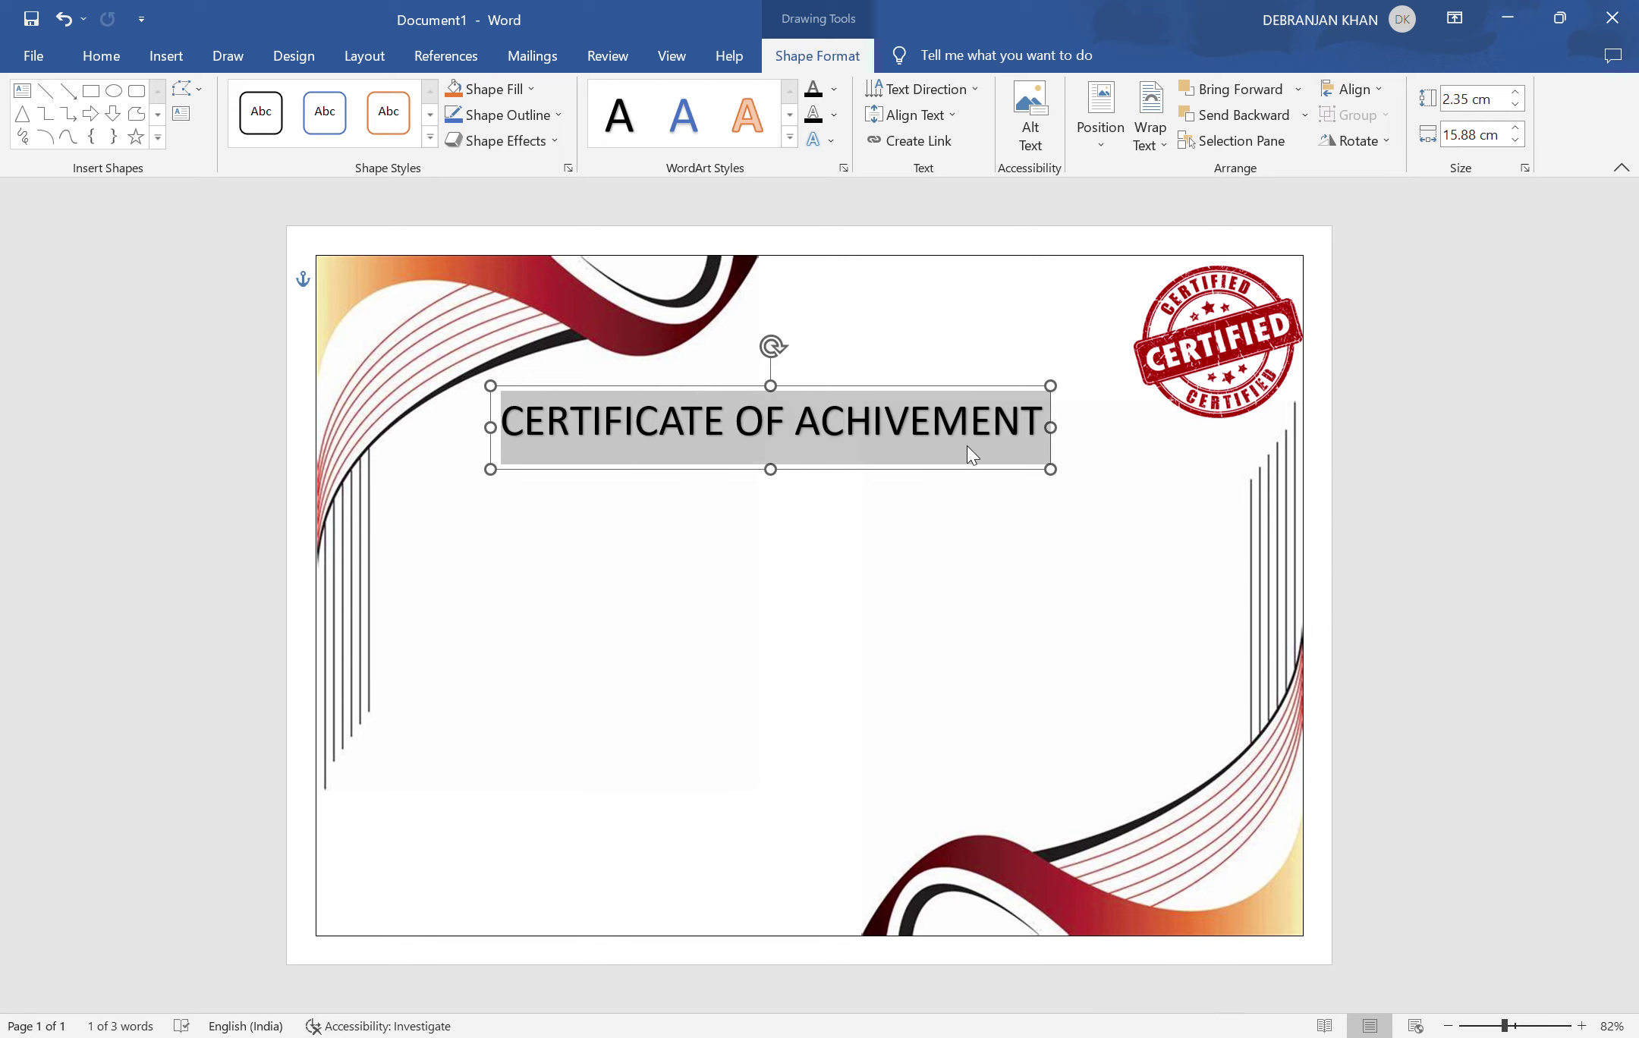
left_click(660, 377)
key("ctrl+z")
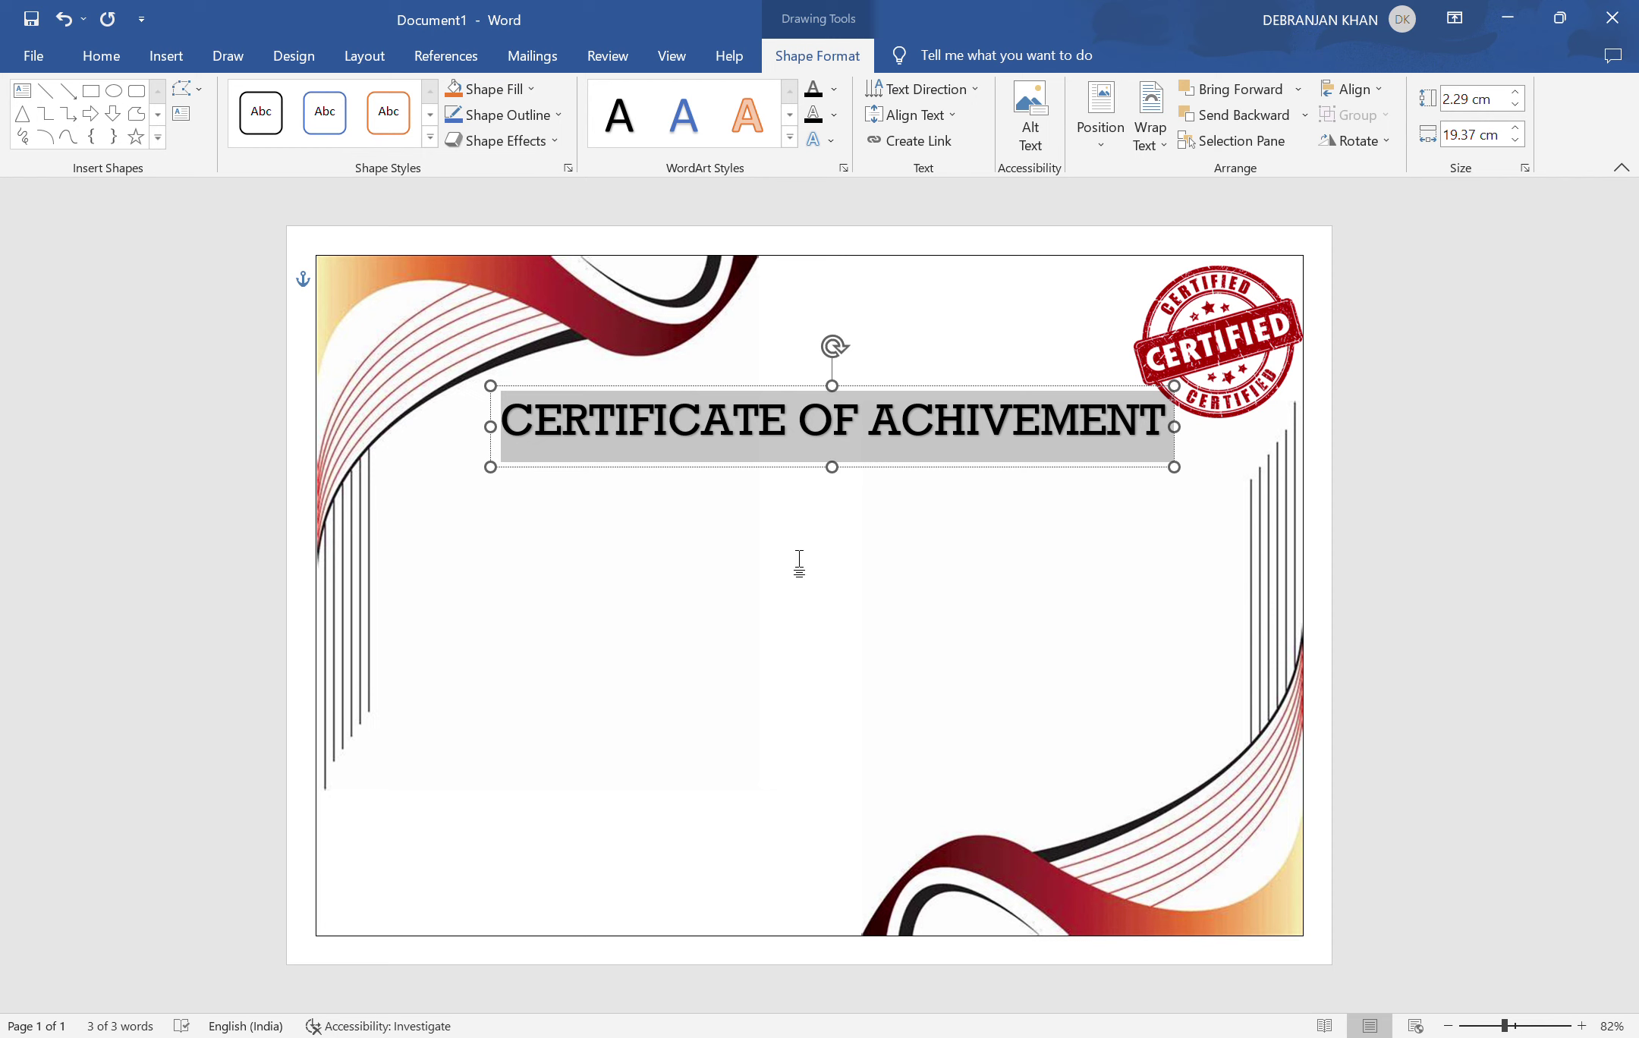
left_click(717, 567)
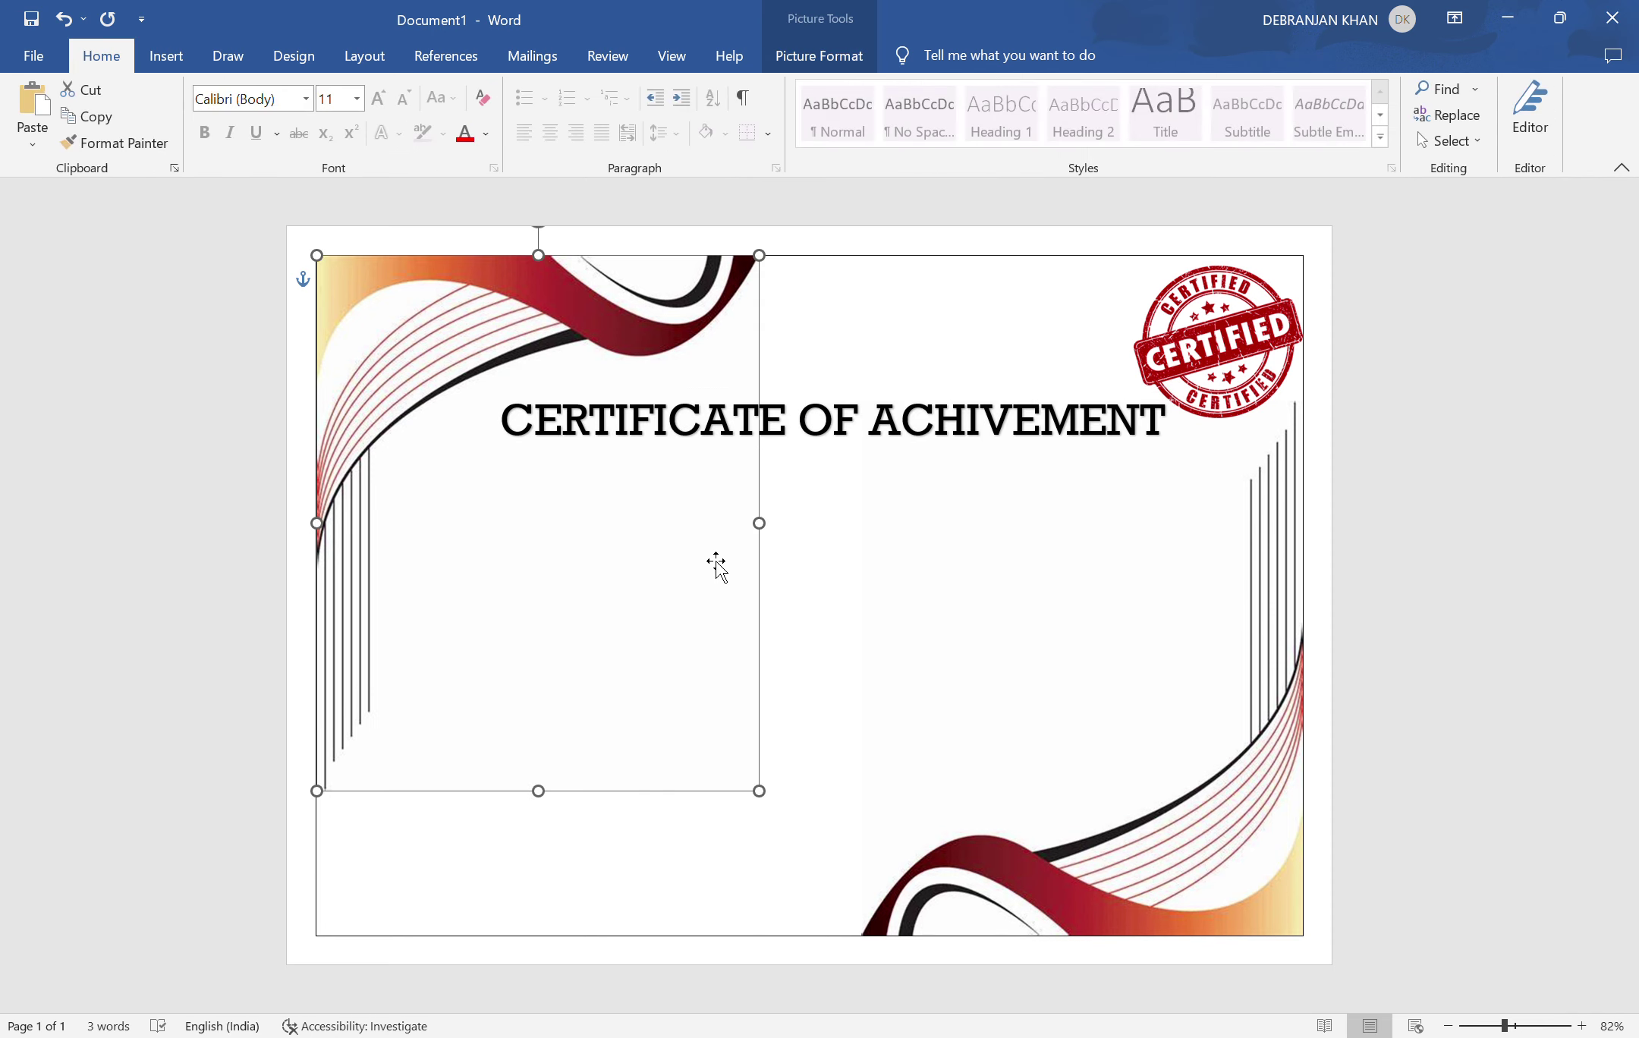
left_click(960, 451)
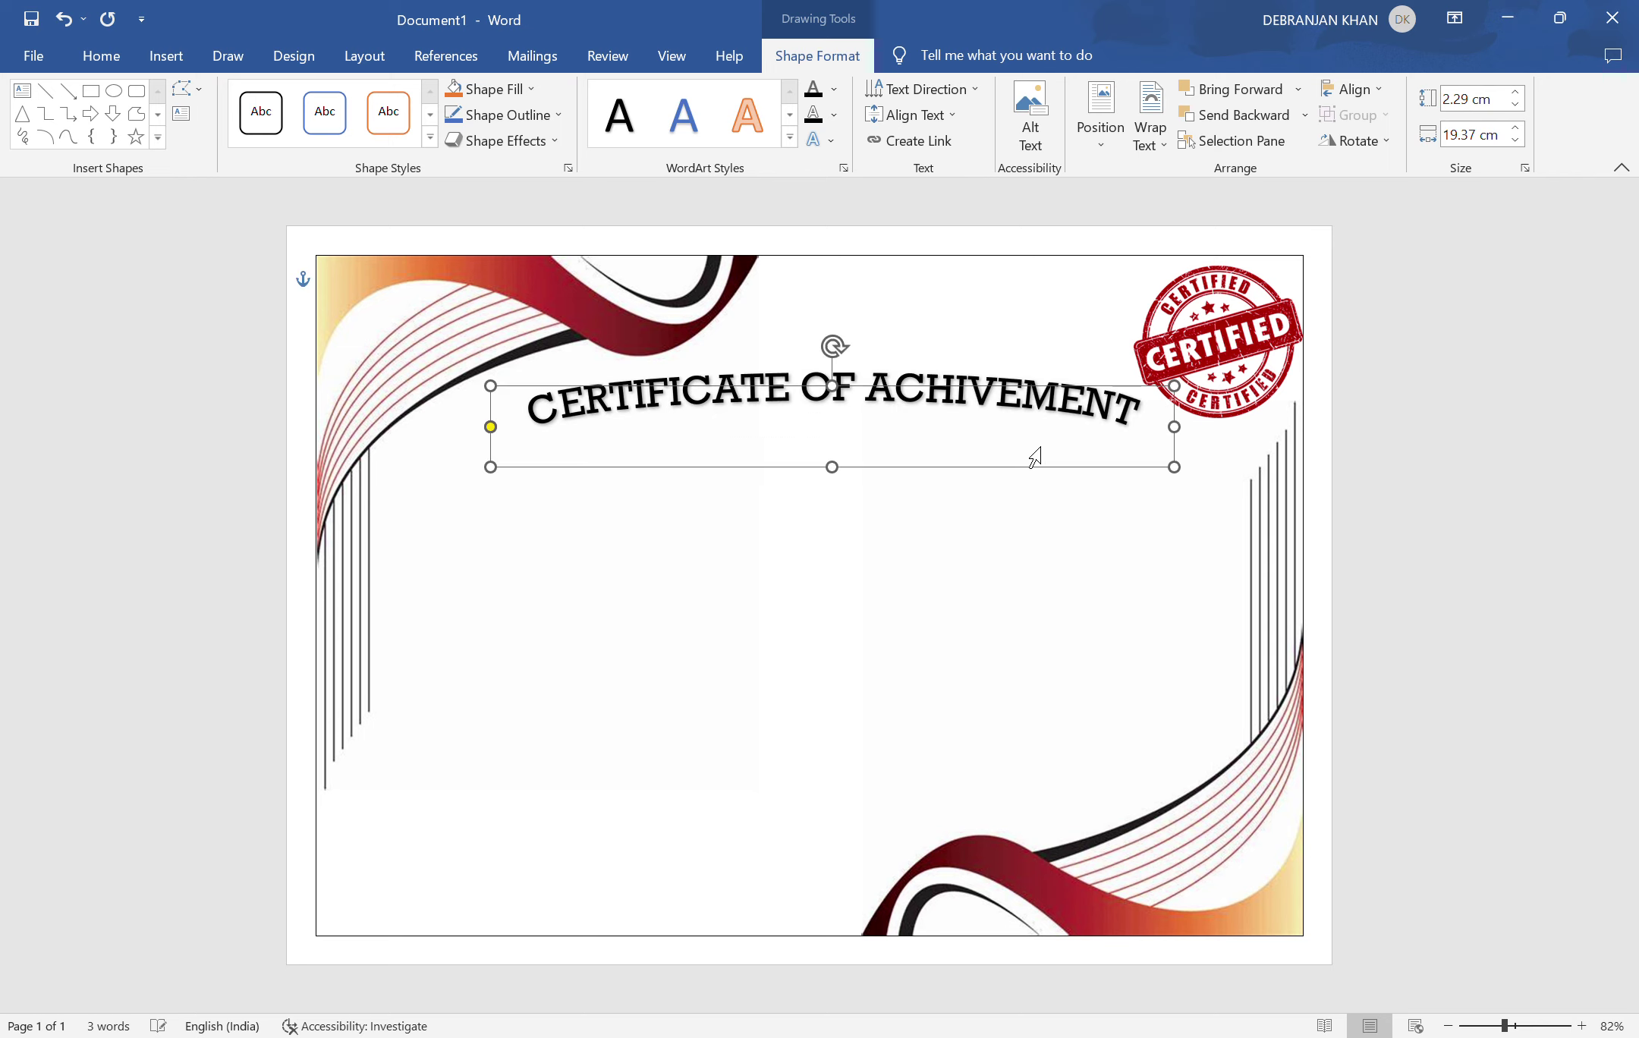
- Enlarge the title box to deepen its arch and reduce the title's font size
left_click_drag(832, 469, 874, 706)
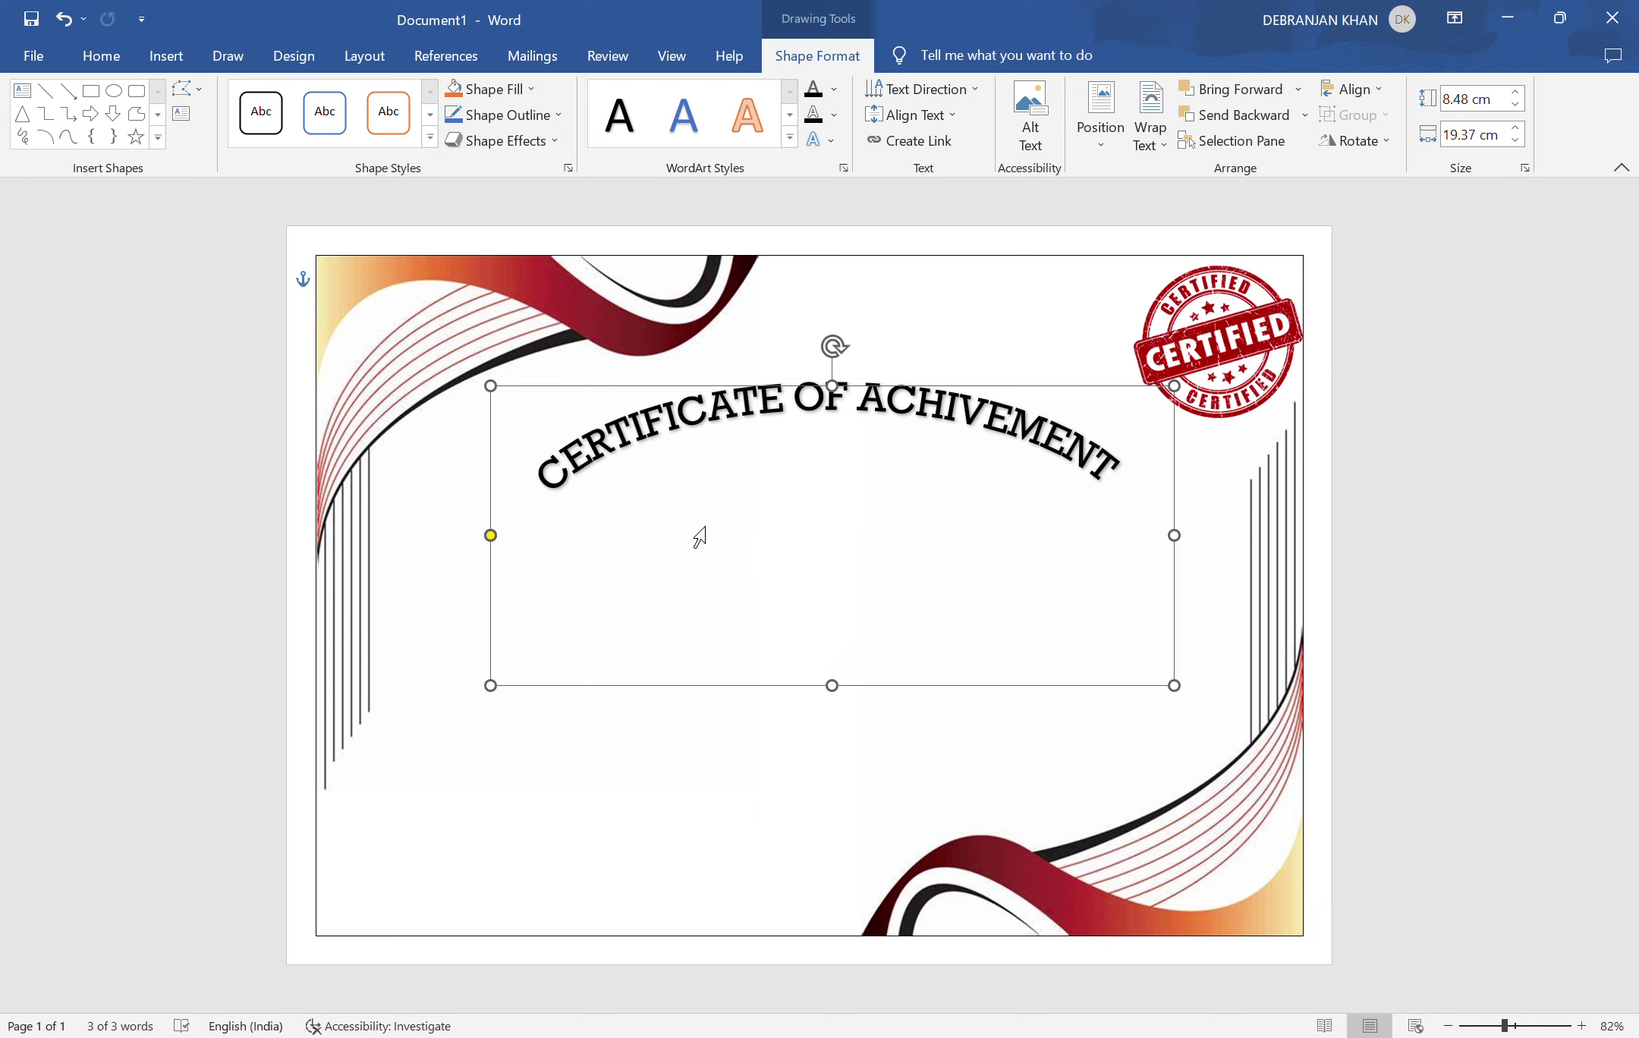
left_click(583, 477)
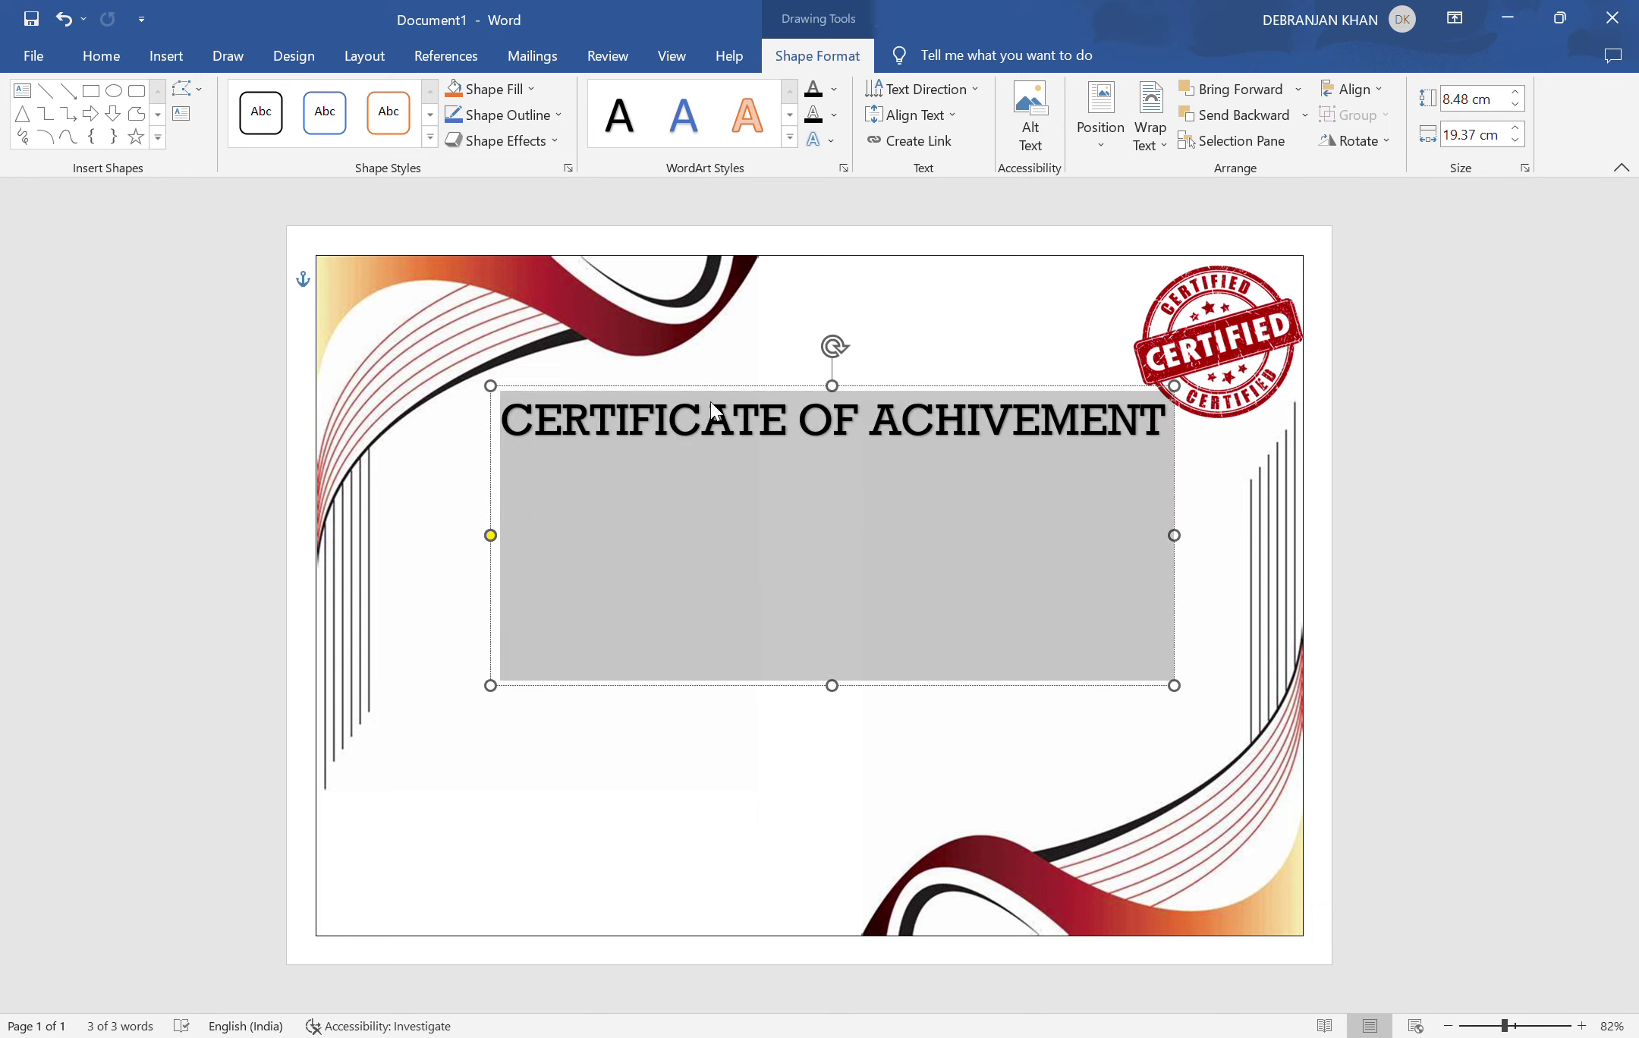
left_click(693, 781)
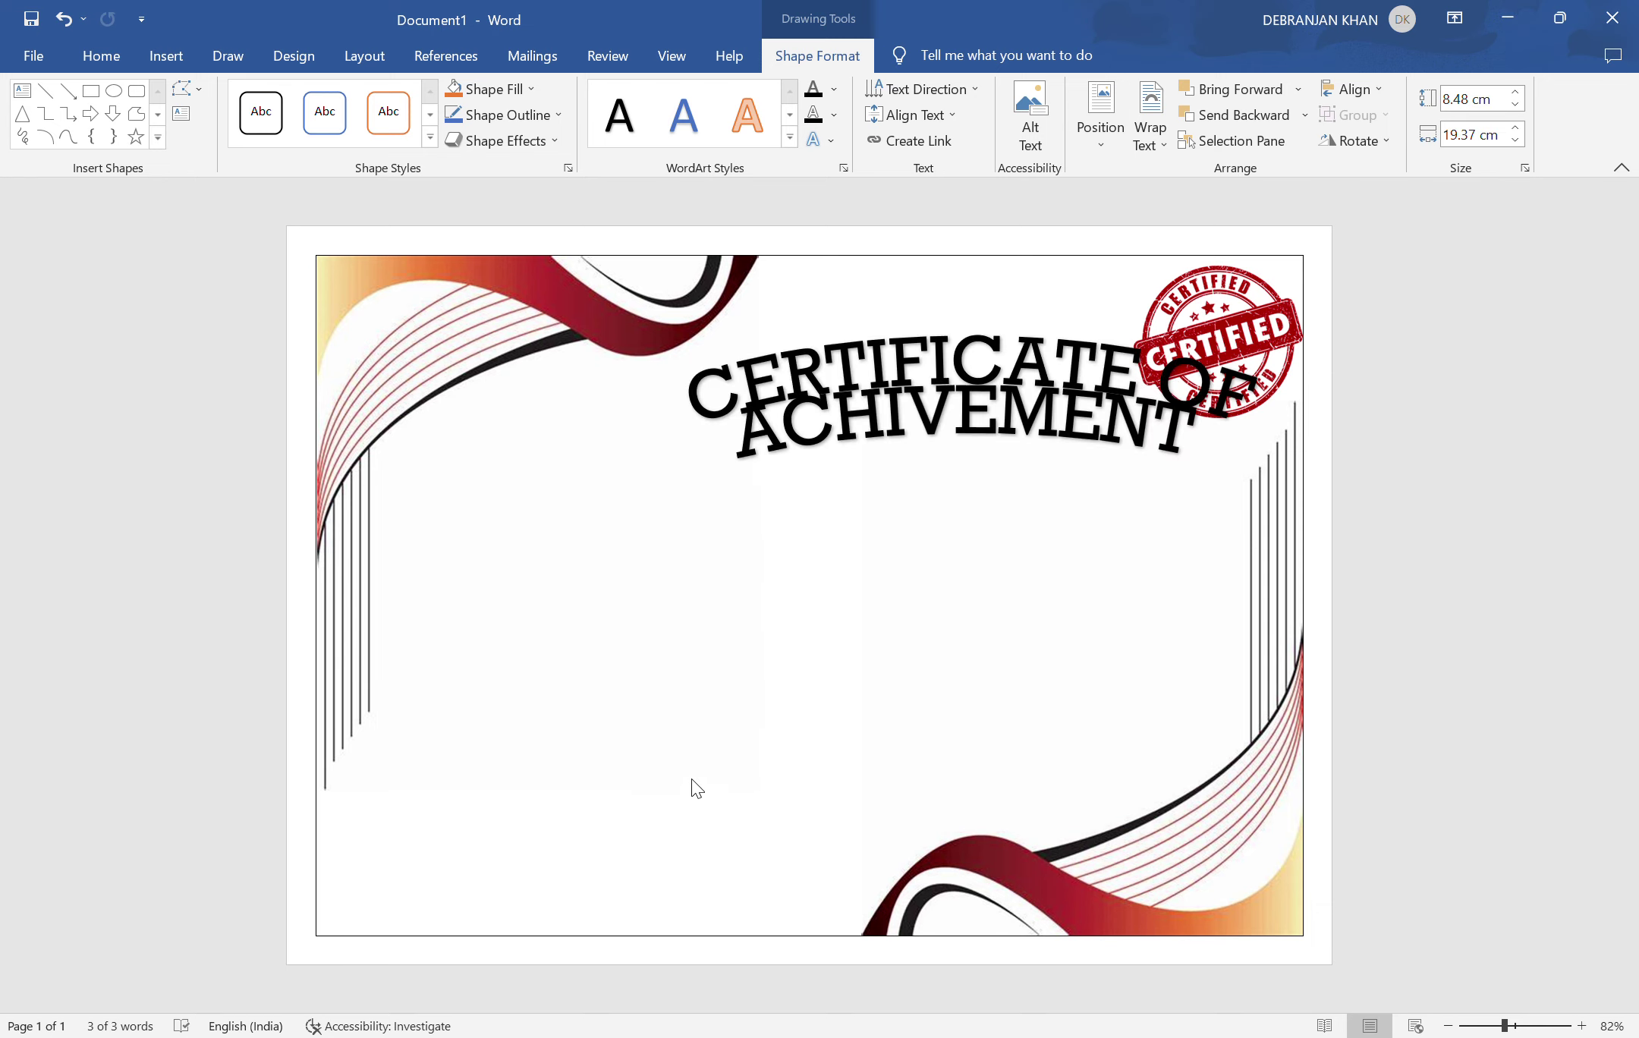
key("ctrl+z")
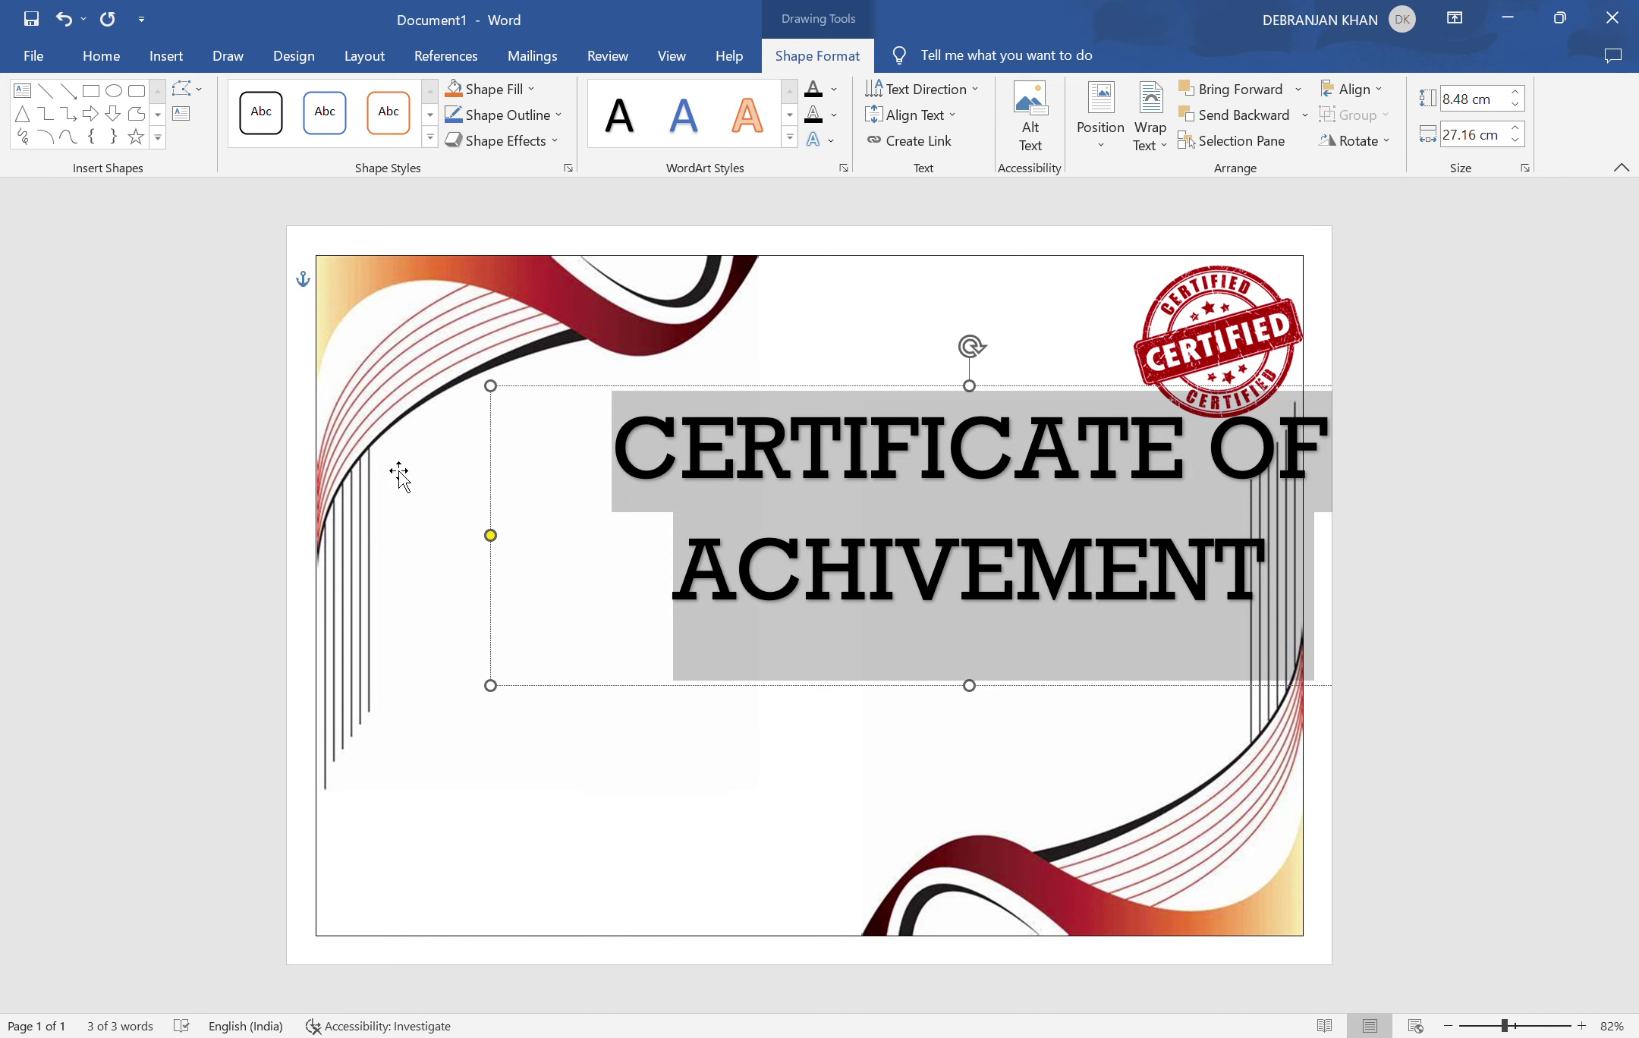
left_click_drag(491, 386, 348, 323)
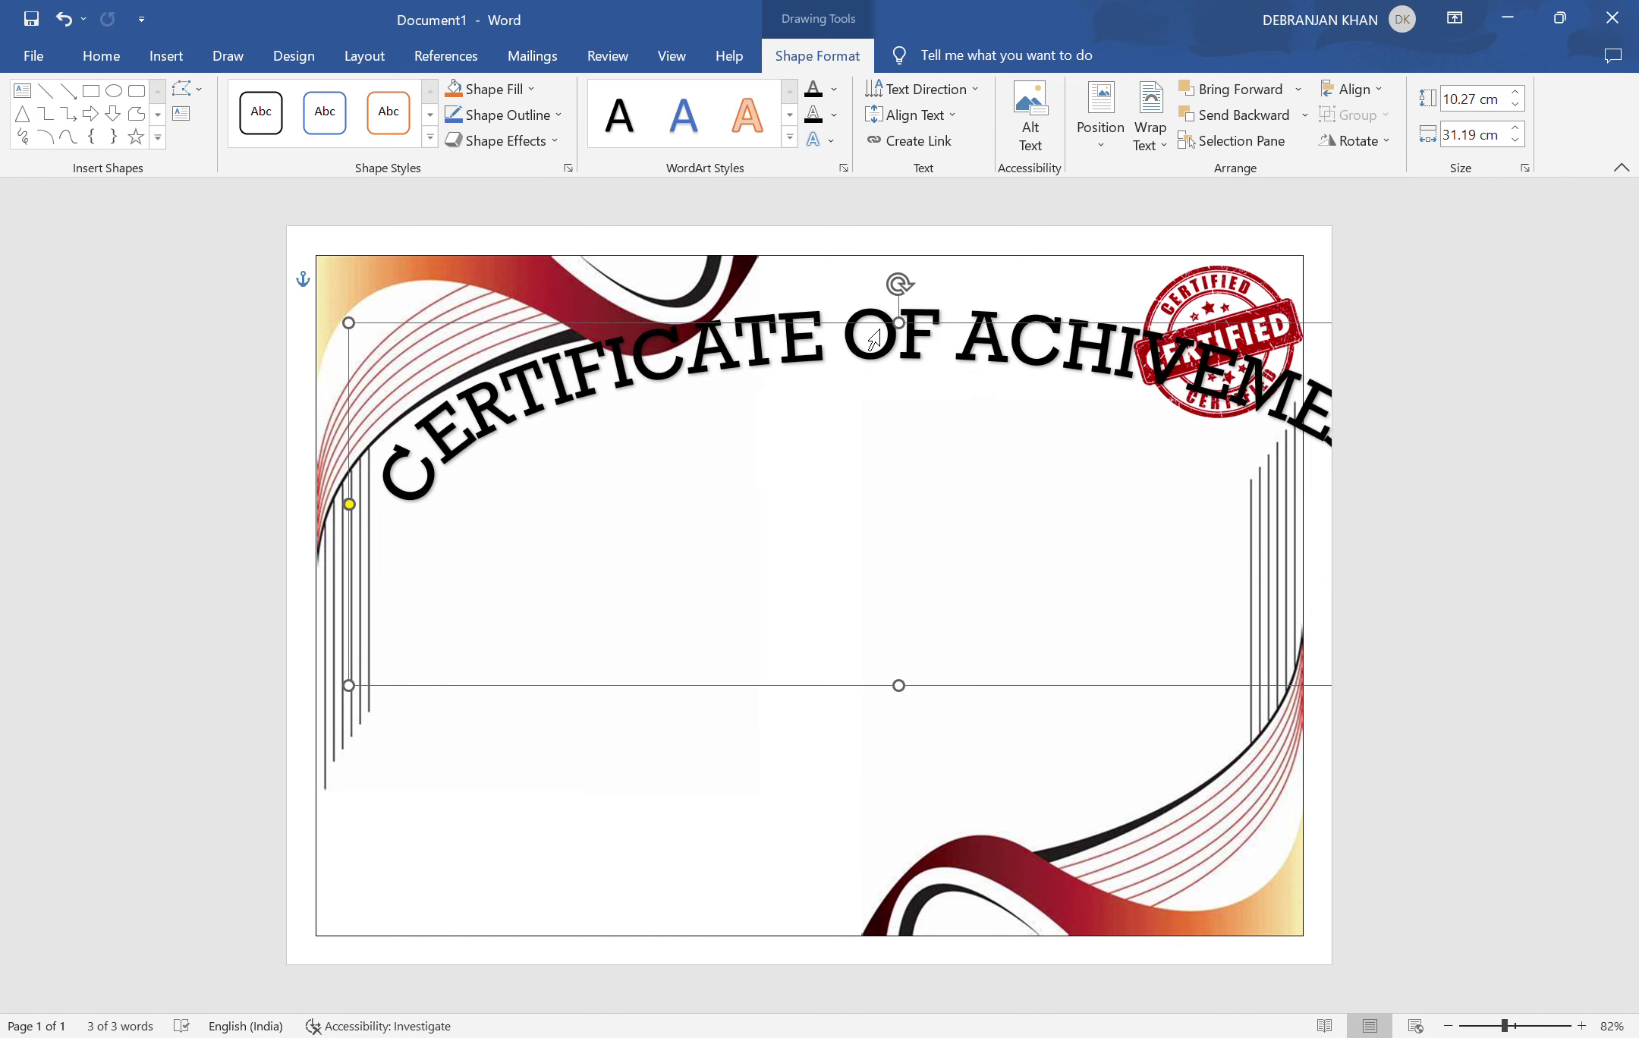
left_click_drag(875, 342, 811, 344)
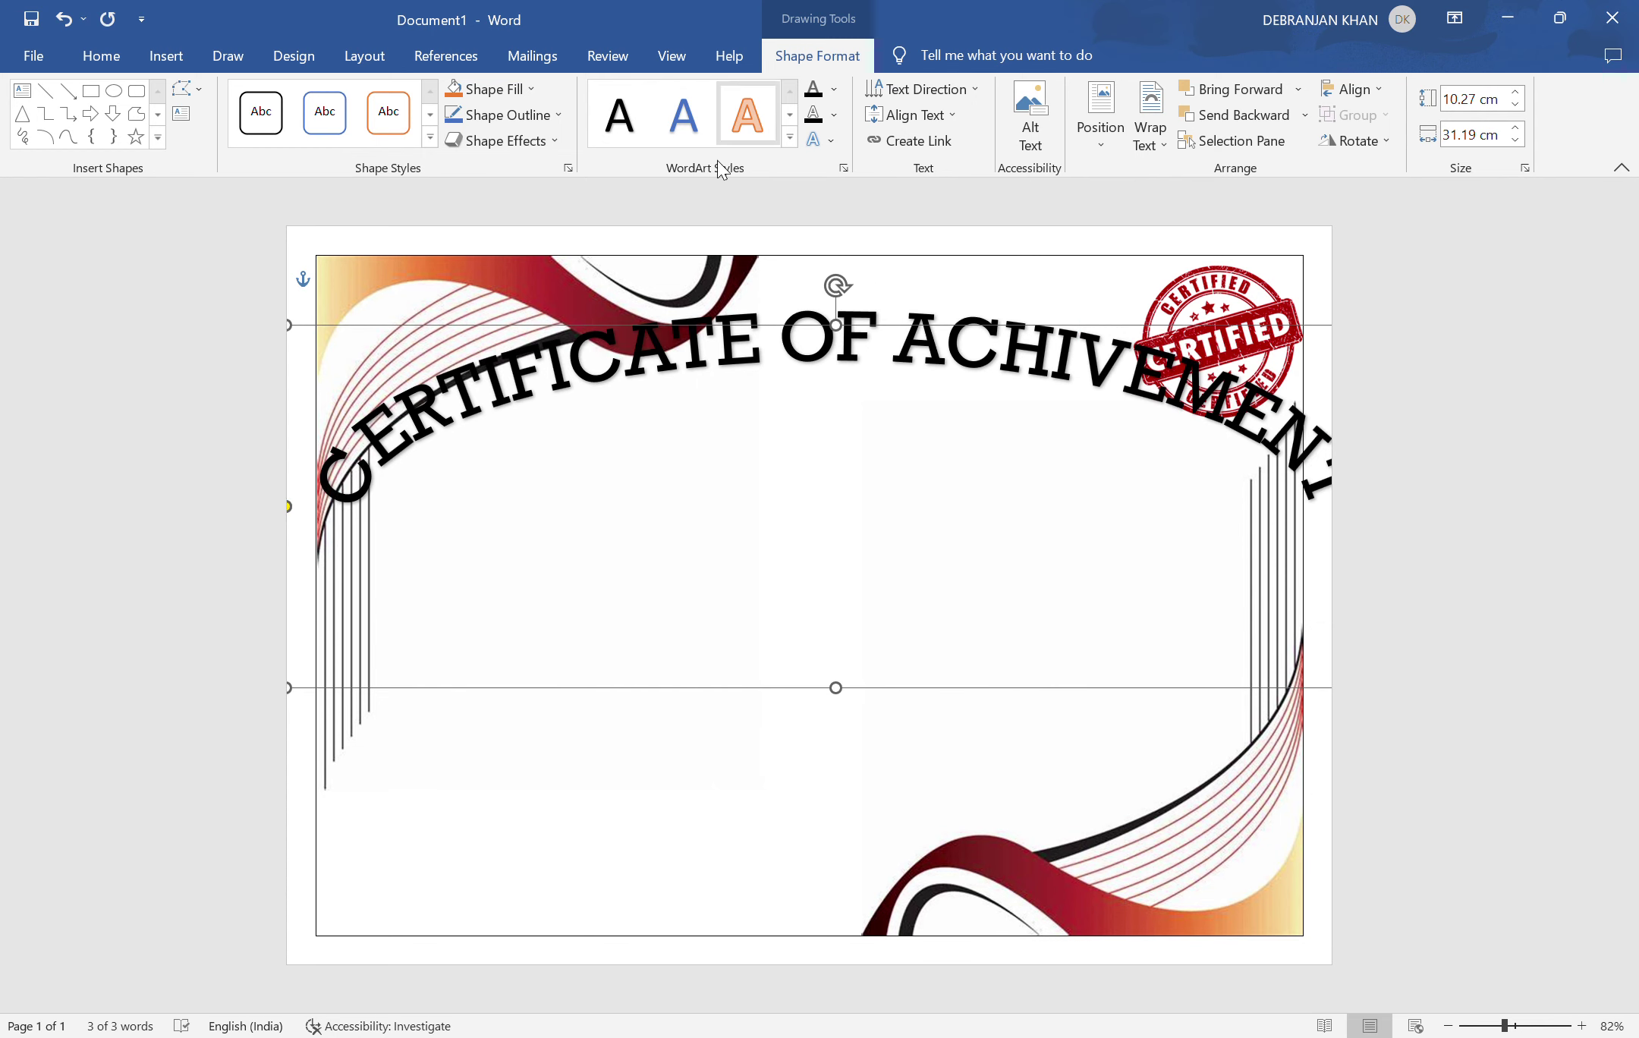
triple_click(460, 411)
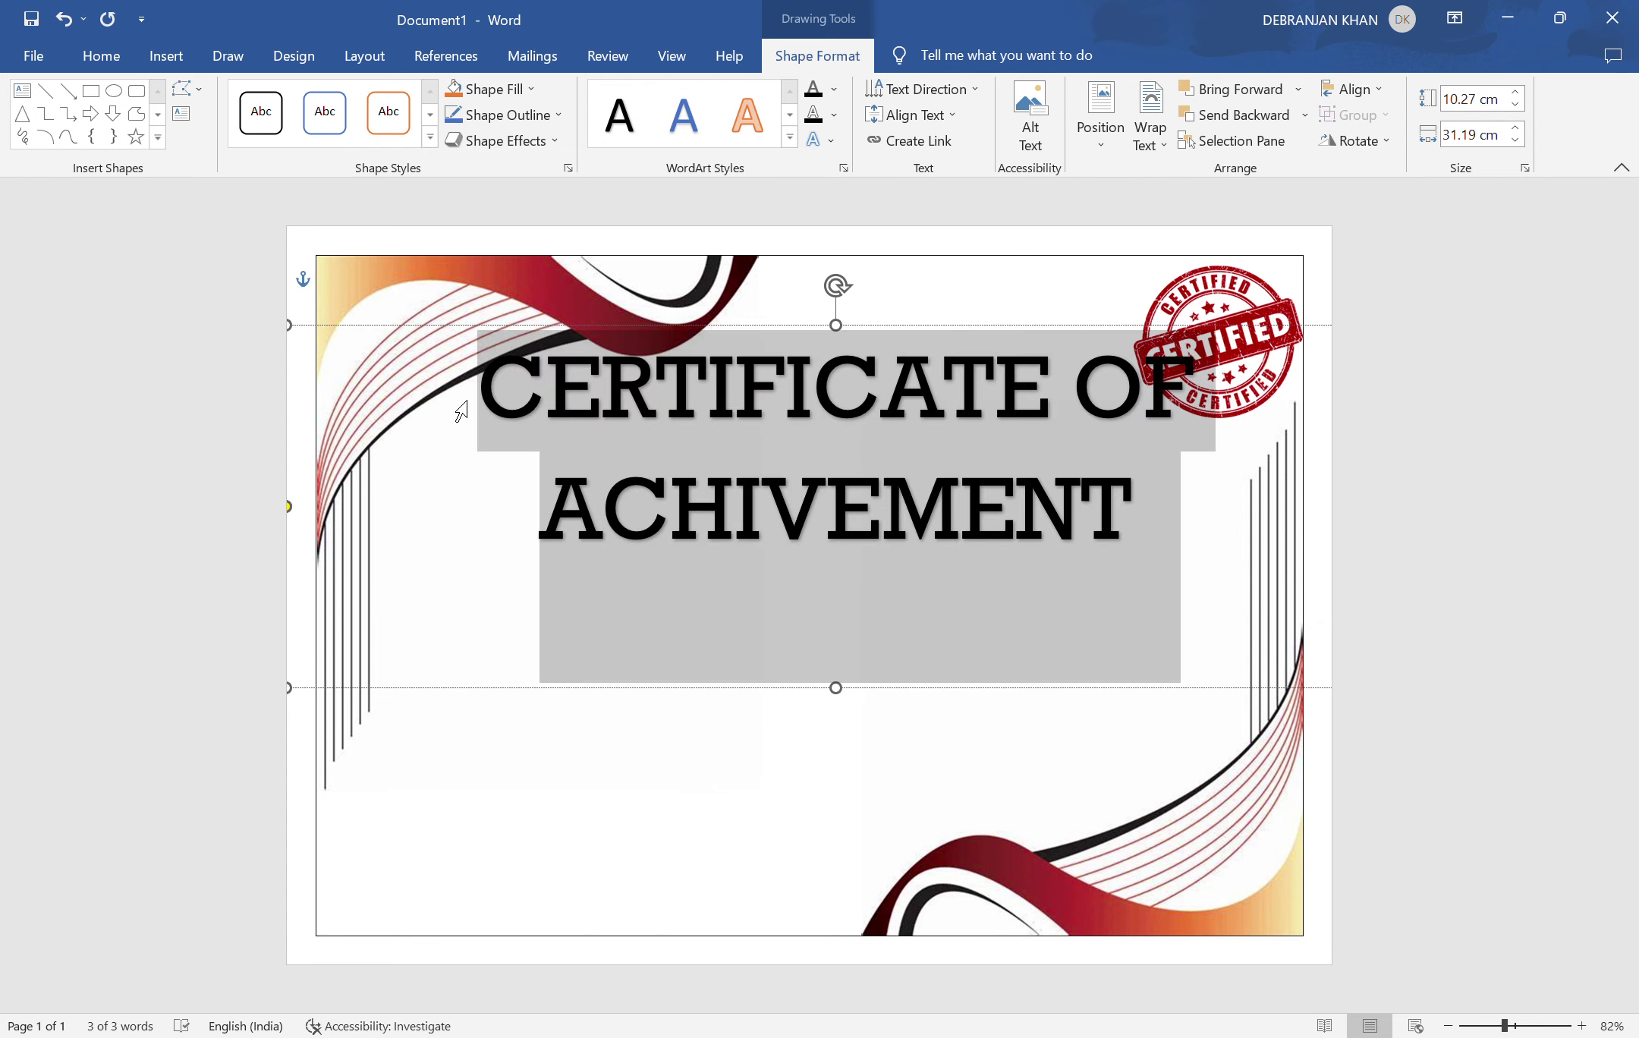
key("ctrl+shift+less")
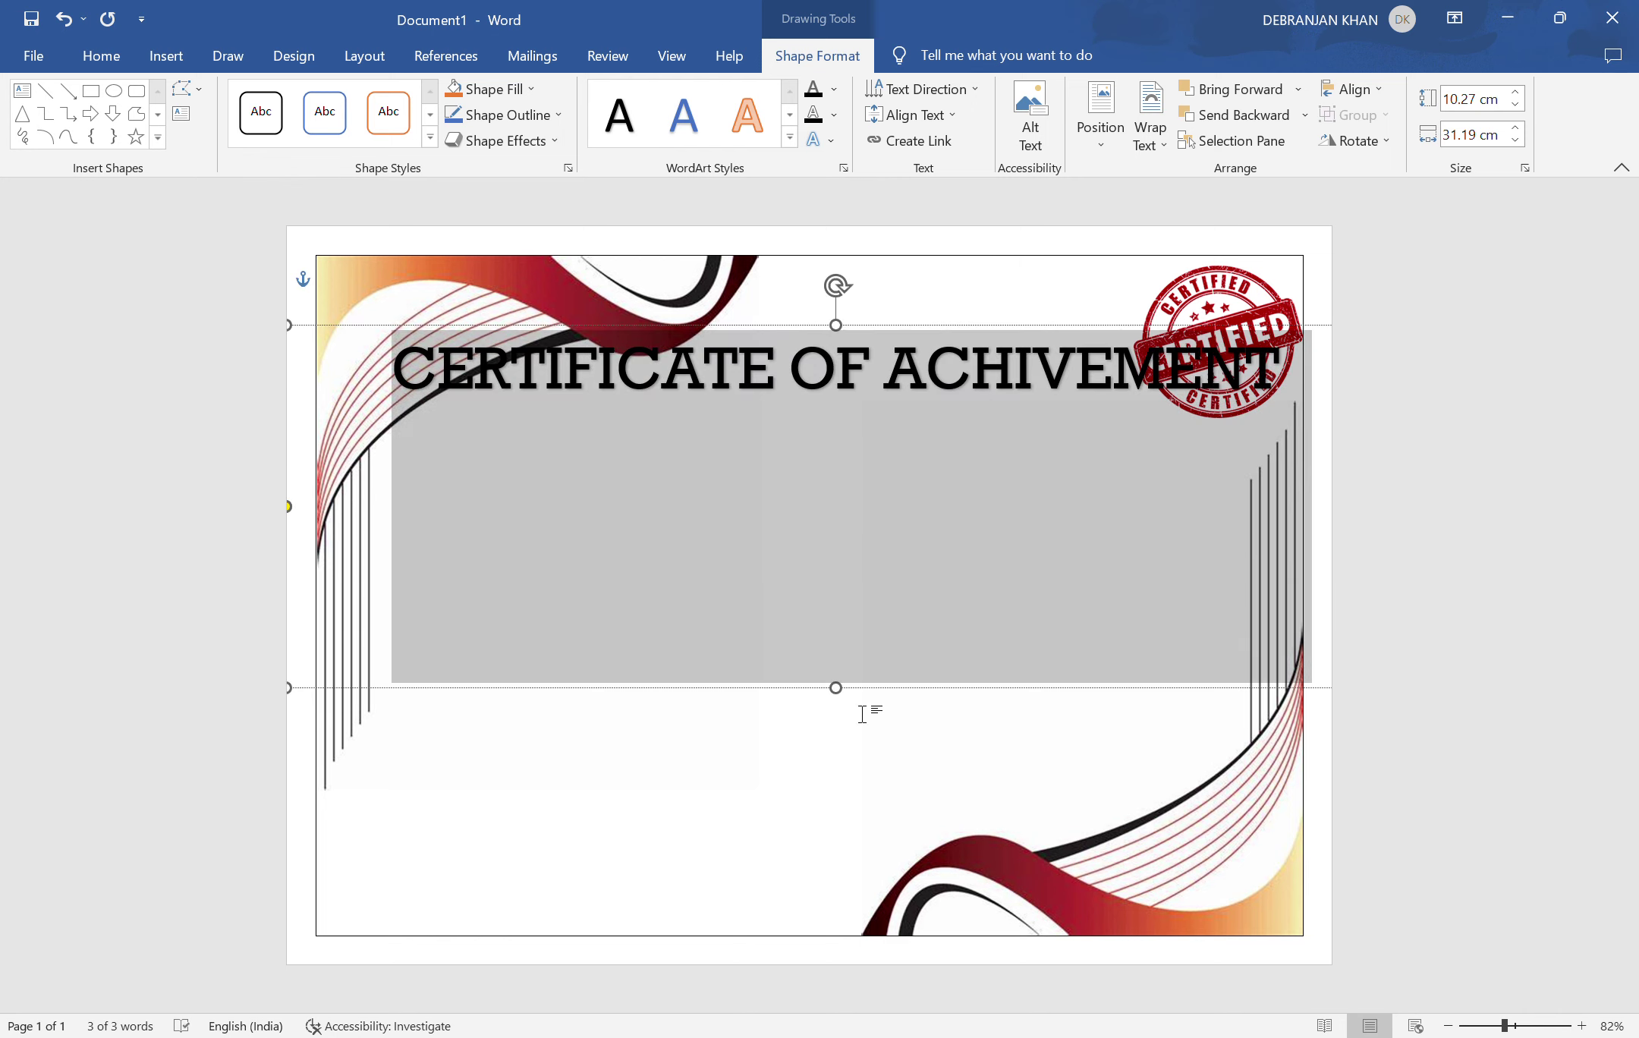
left_click_drag(837, 690, 835, 858)
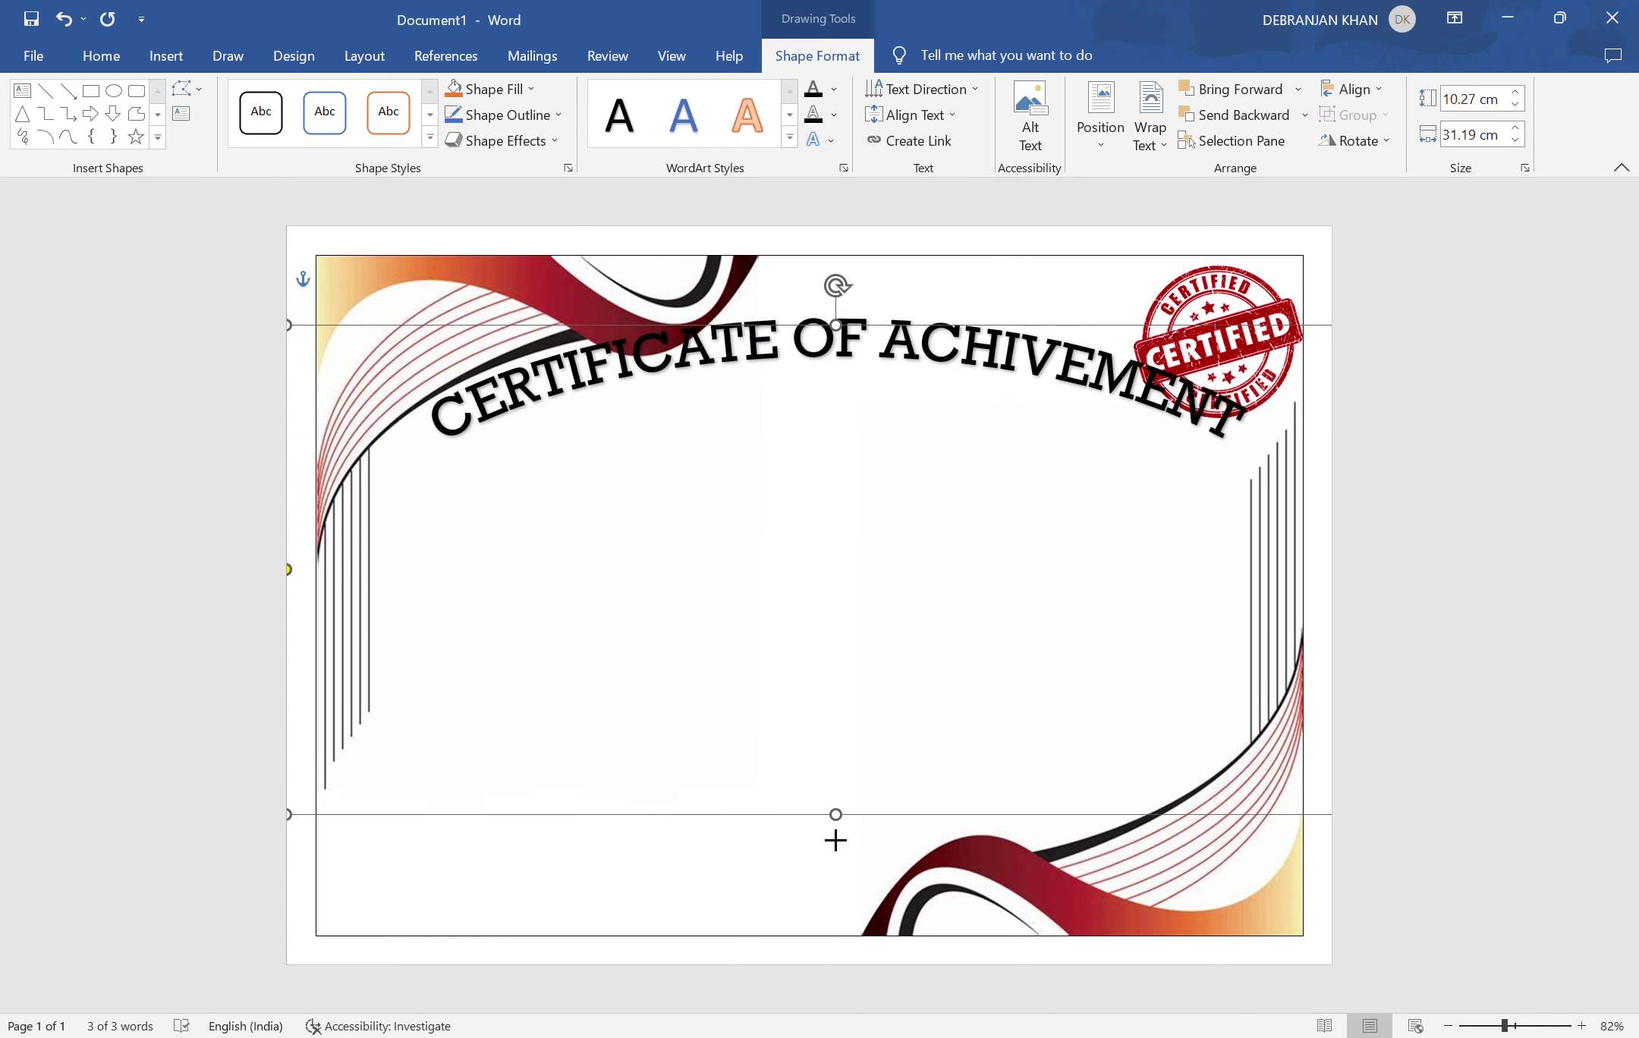
- Colour the title dark blue and set it slightly lower, centred across the page
triple_click(738, 363)
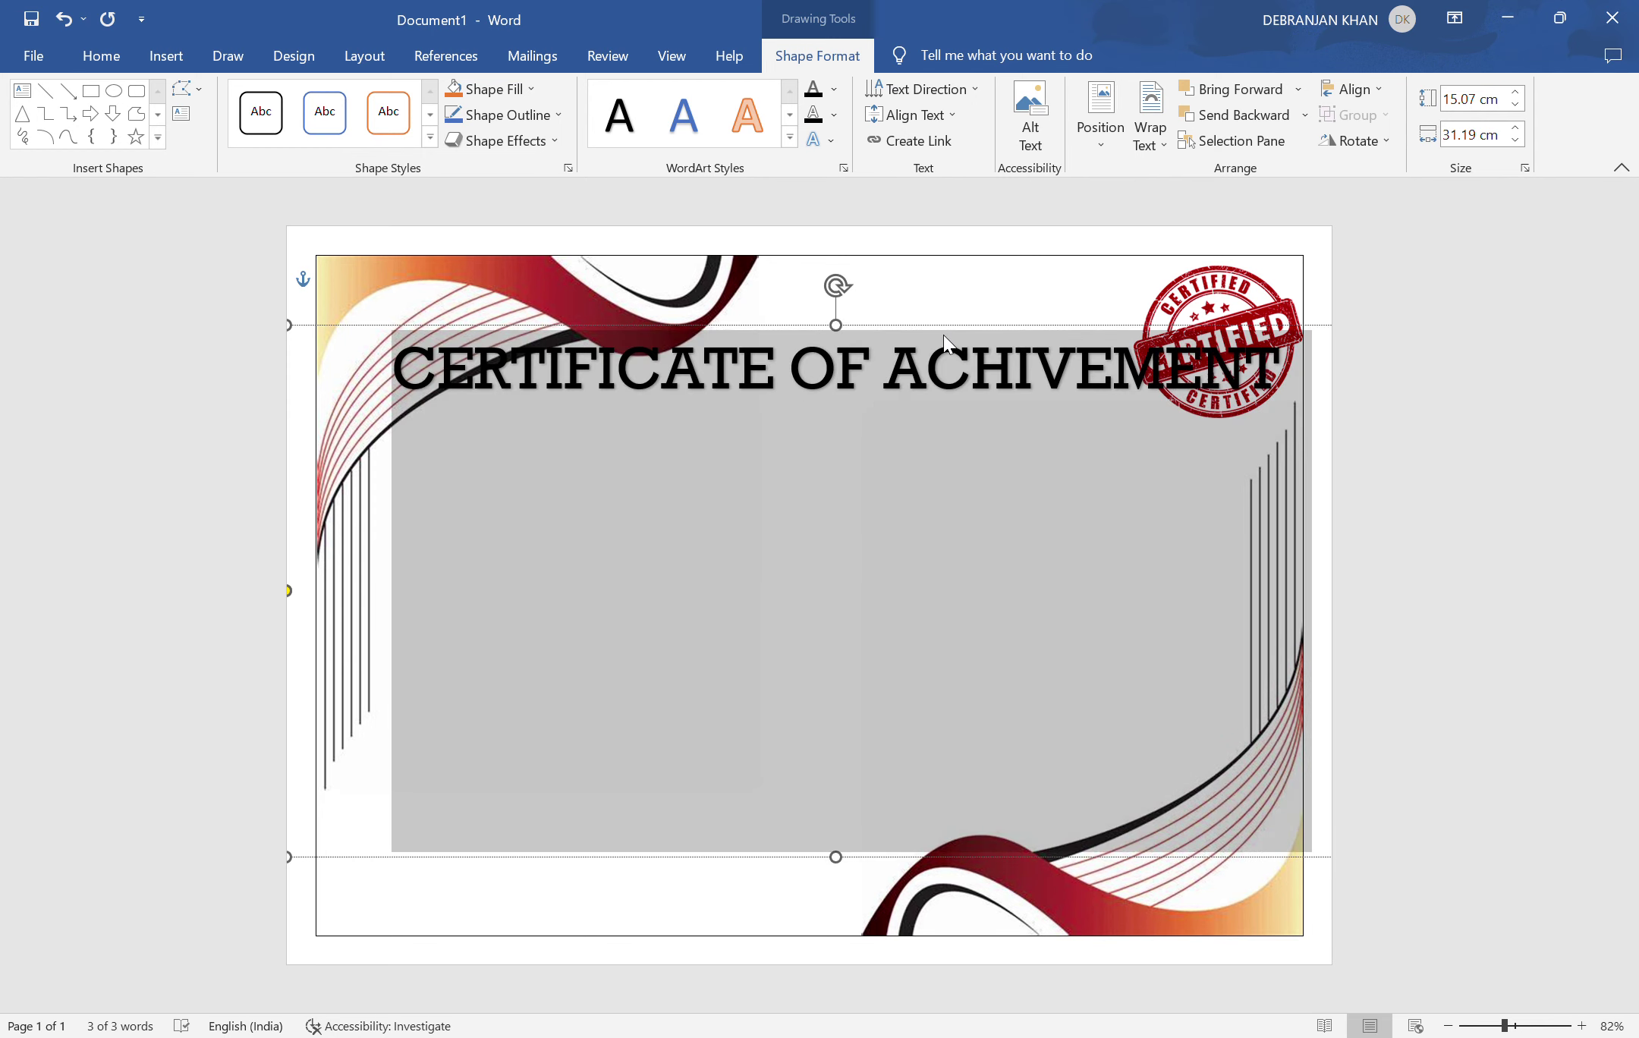
left_click(1073, 568)
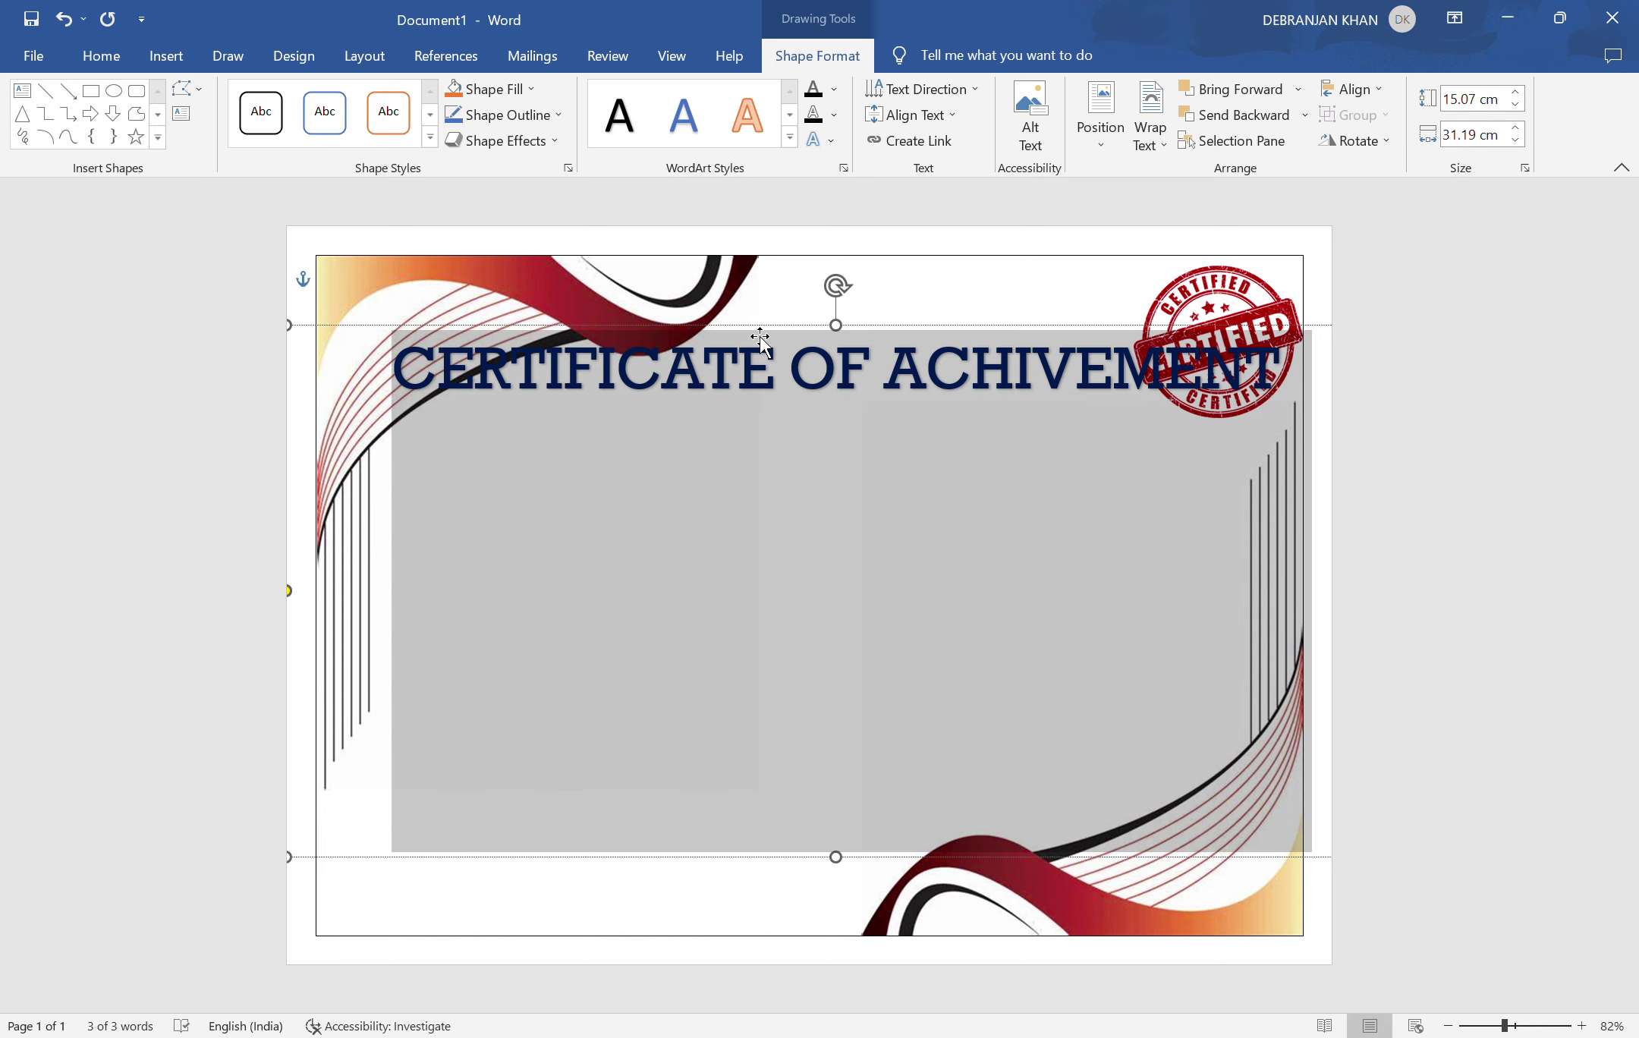
mouse_move(760, 340)
left_mouse_down()
mouse_move(742, 397)
mouse_move(729, 379)
left_mouse_up()
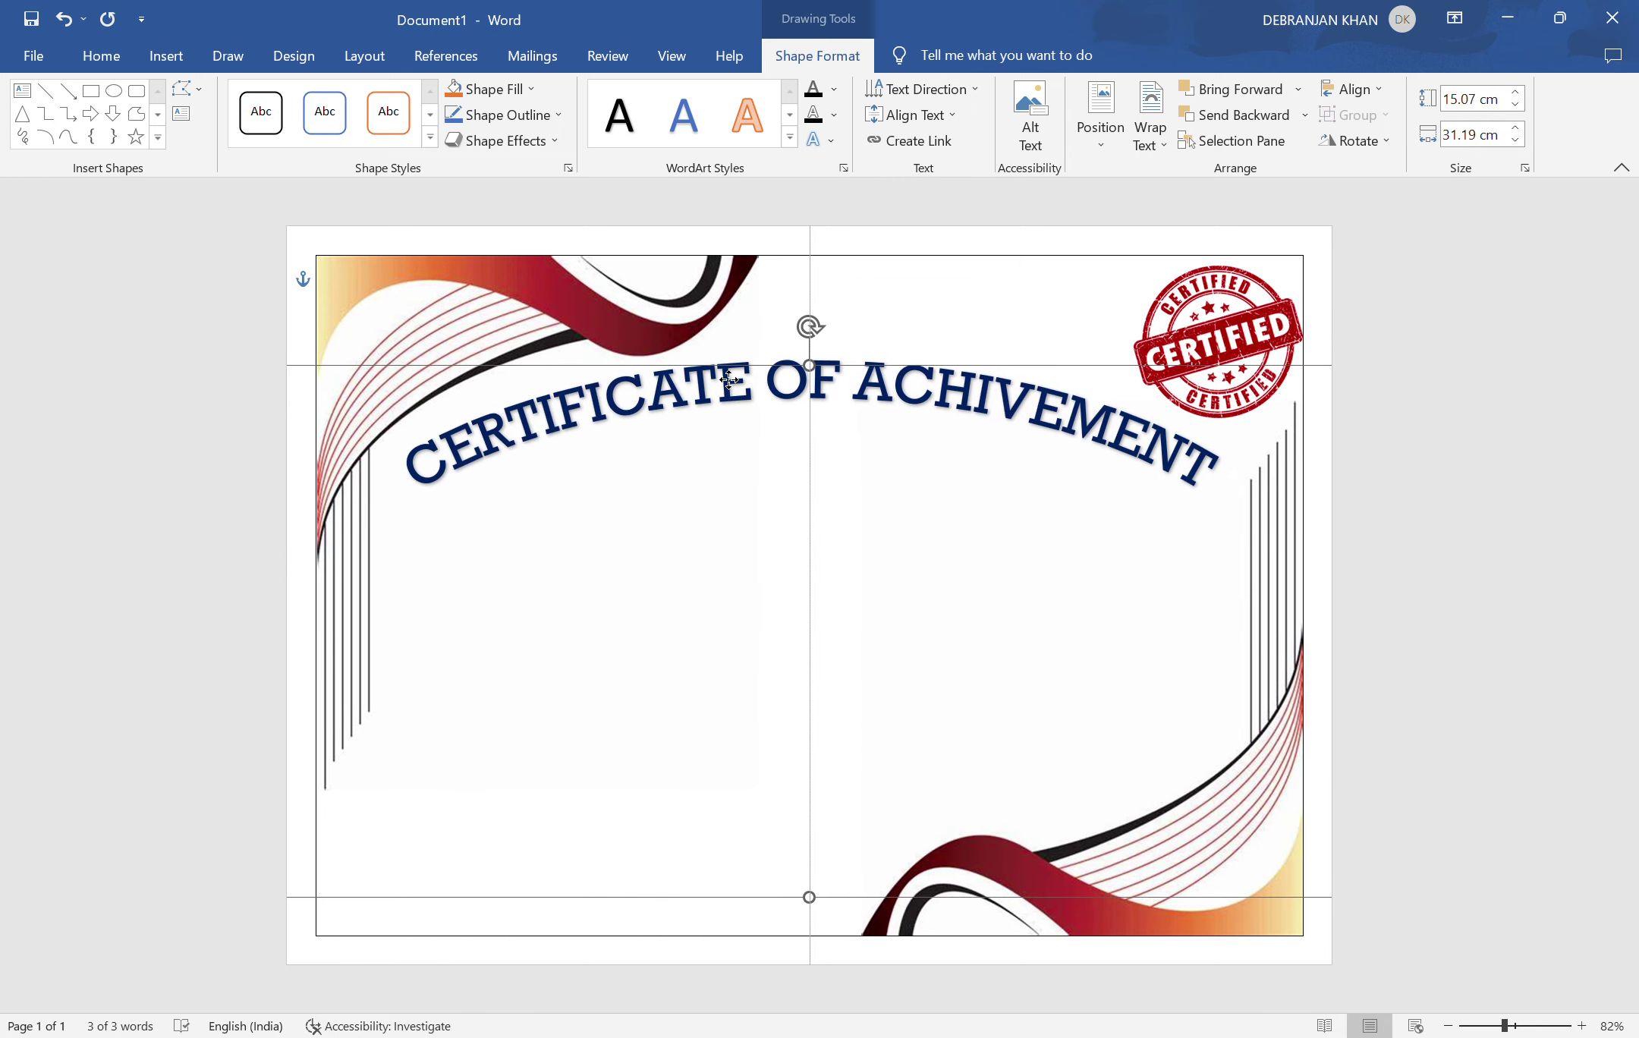
left_click_drag(729, 379, 731, 383)
left_click(772, 524)
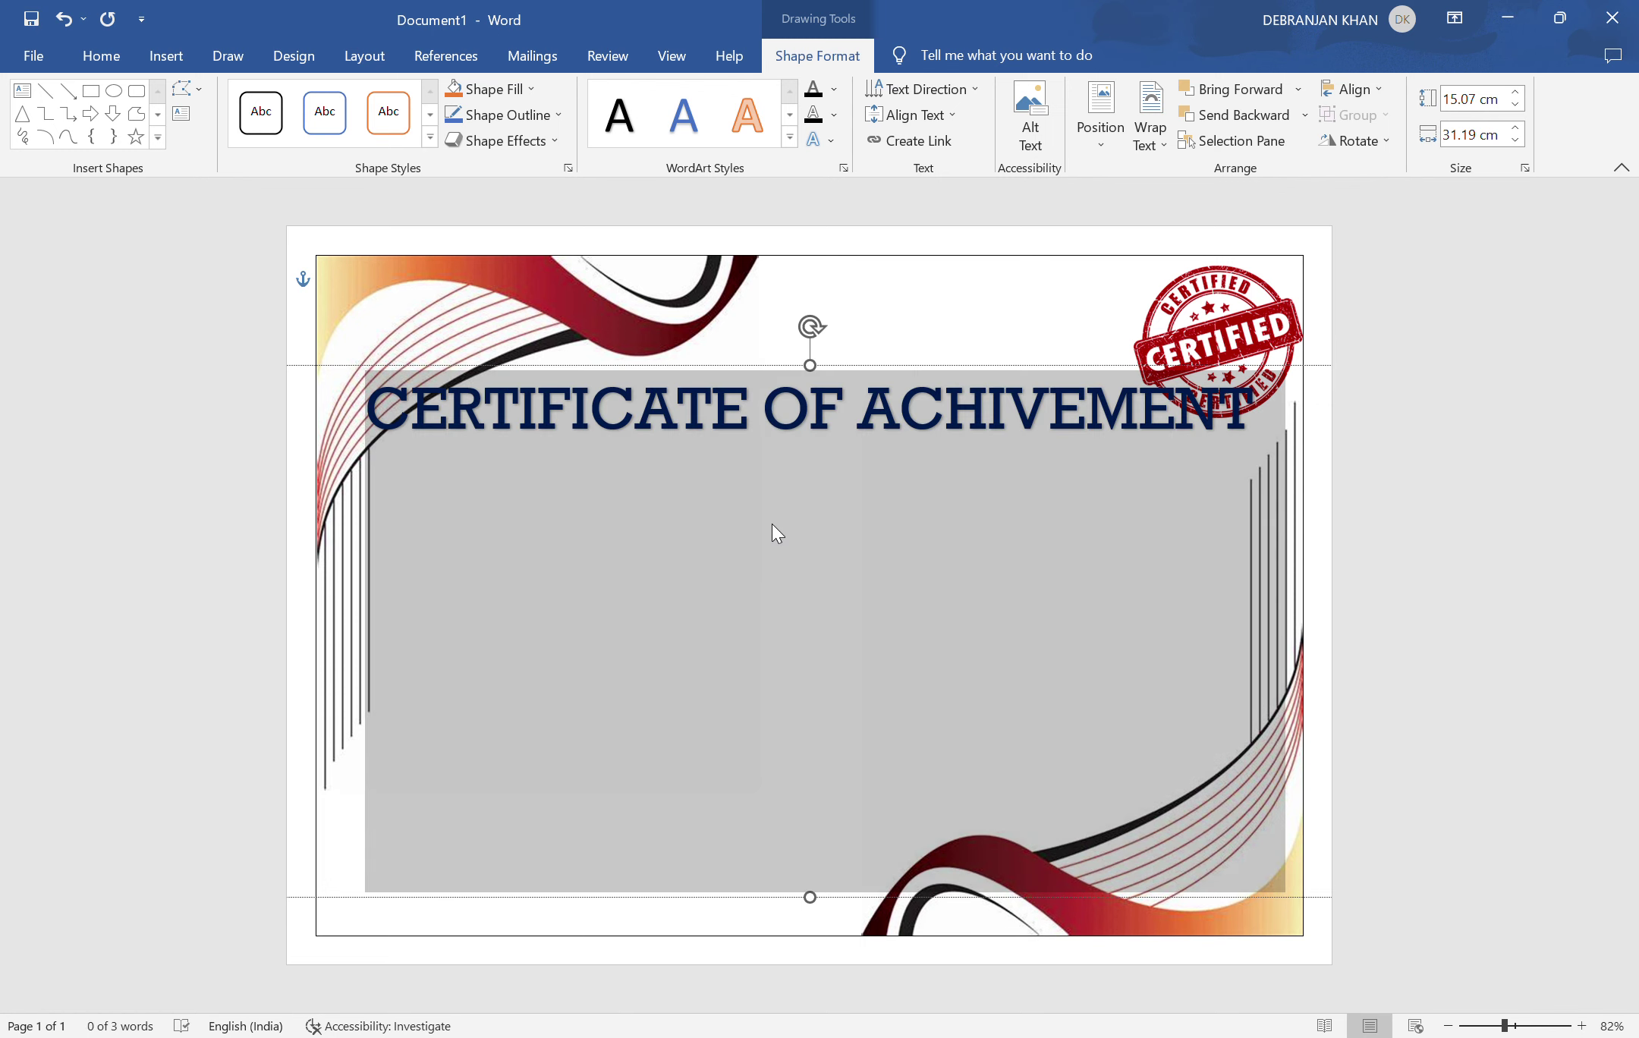
left_click(903, 342)
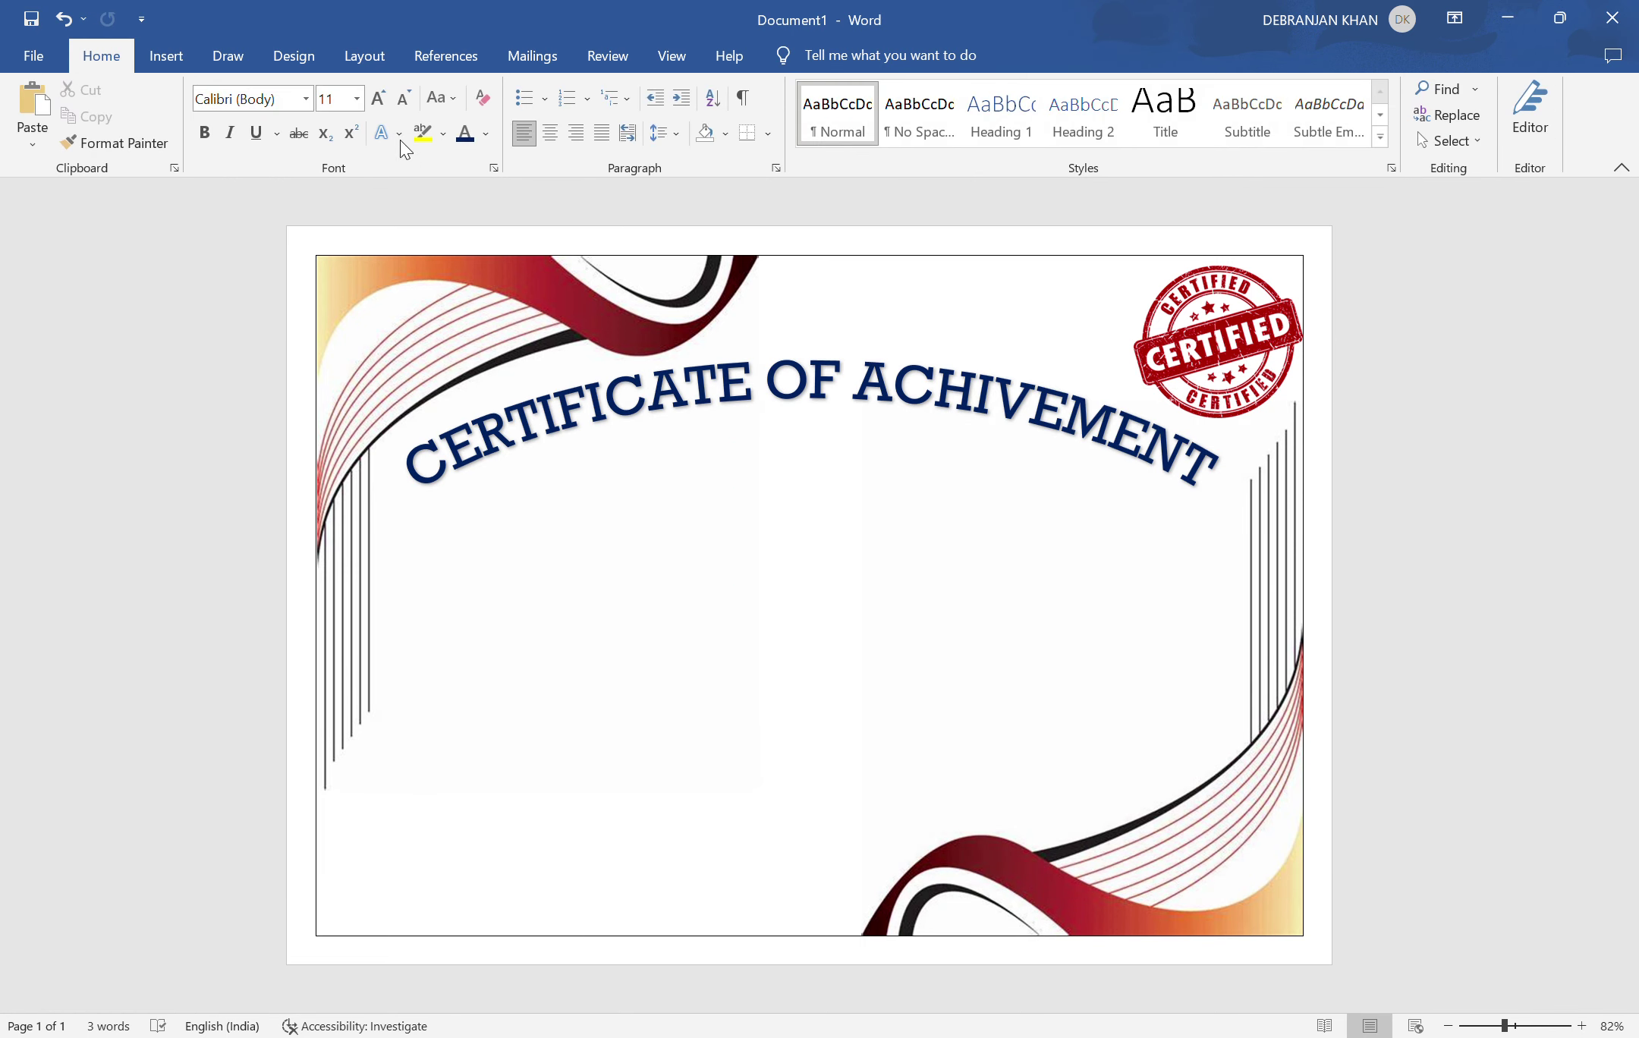
- Insert a new WordArt box and replace its placeholder with 'THIS CERTIFICATE AWARD TO'
left_click(194, 52)
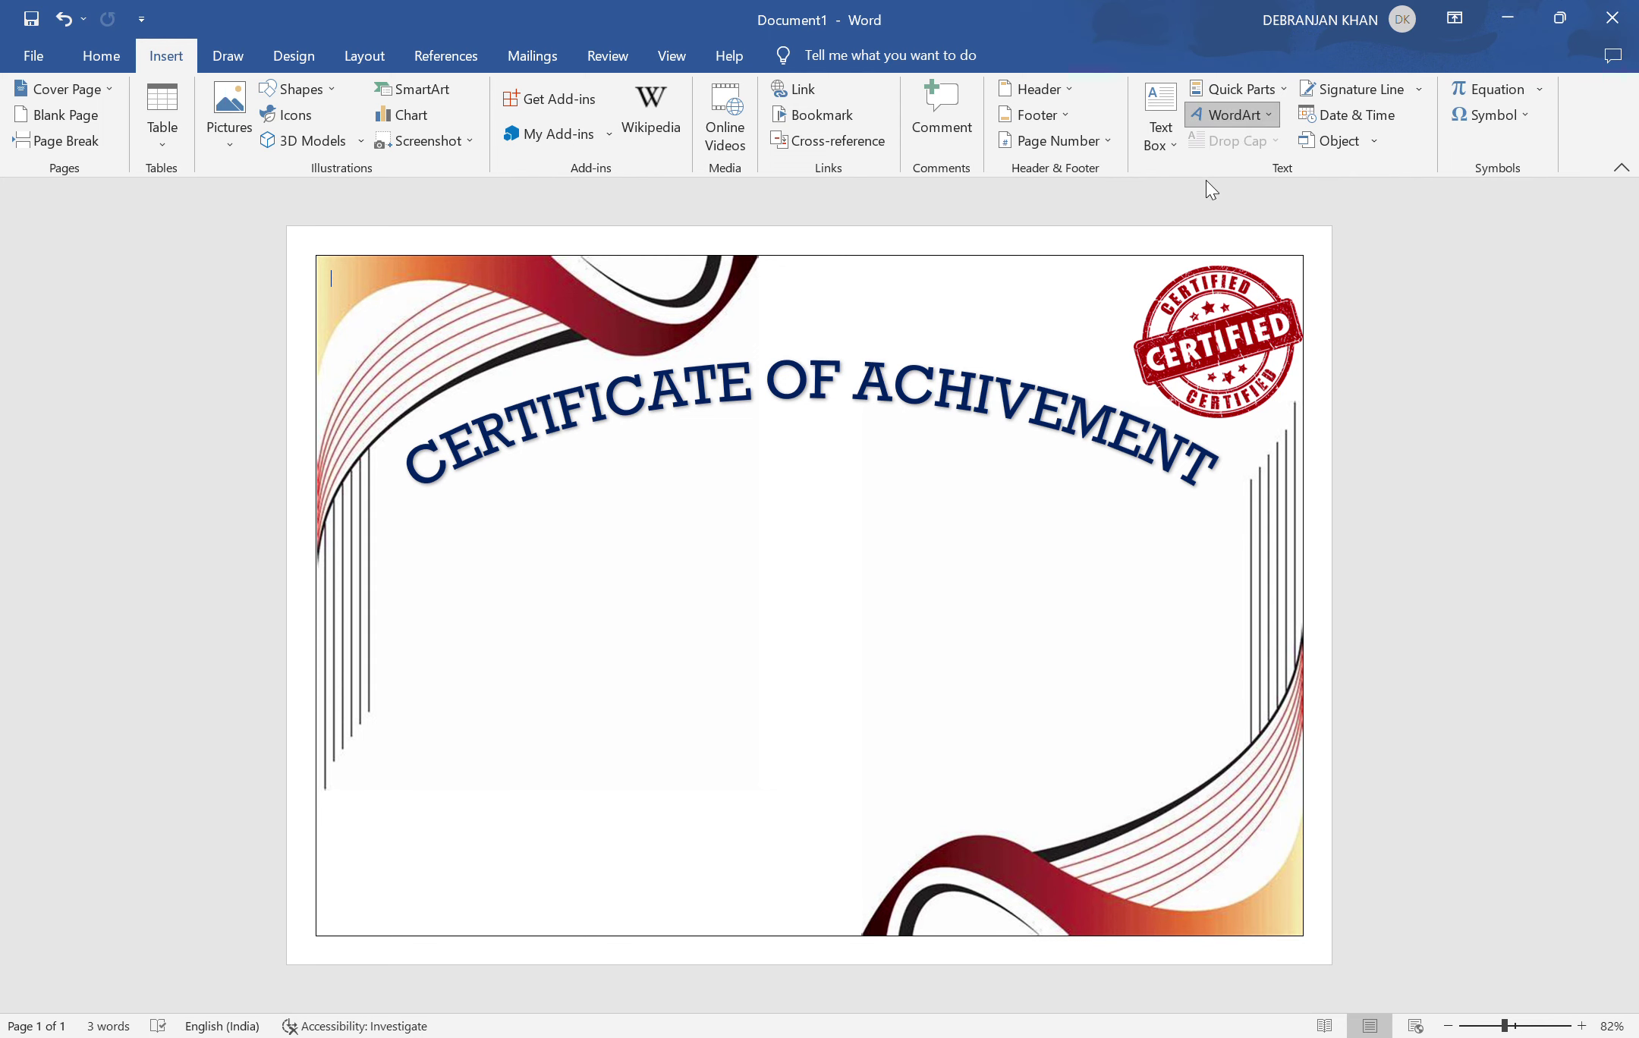
key("Delete")
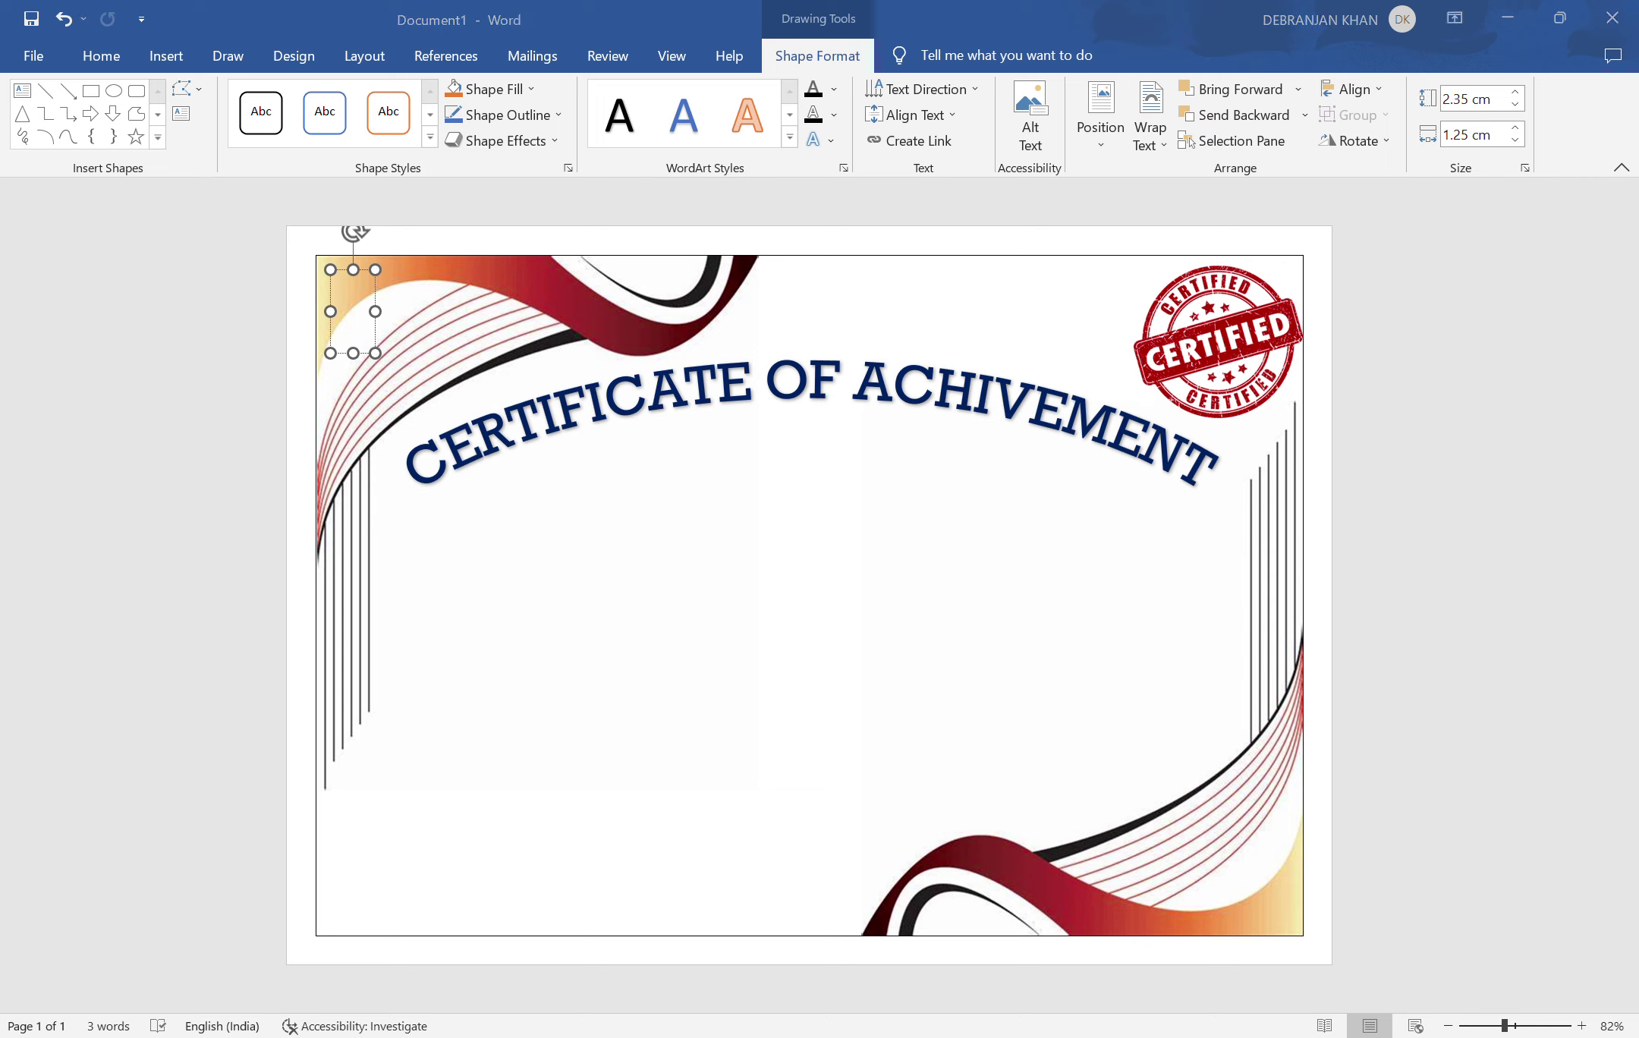
left_click(895, 942)
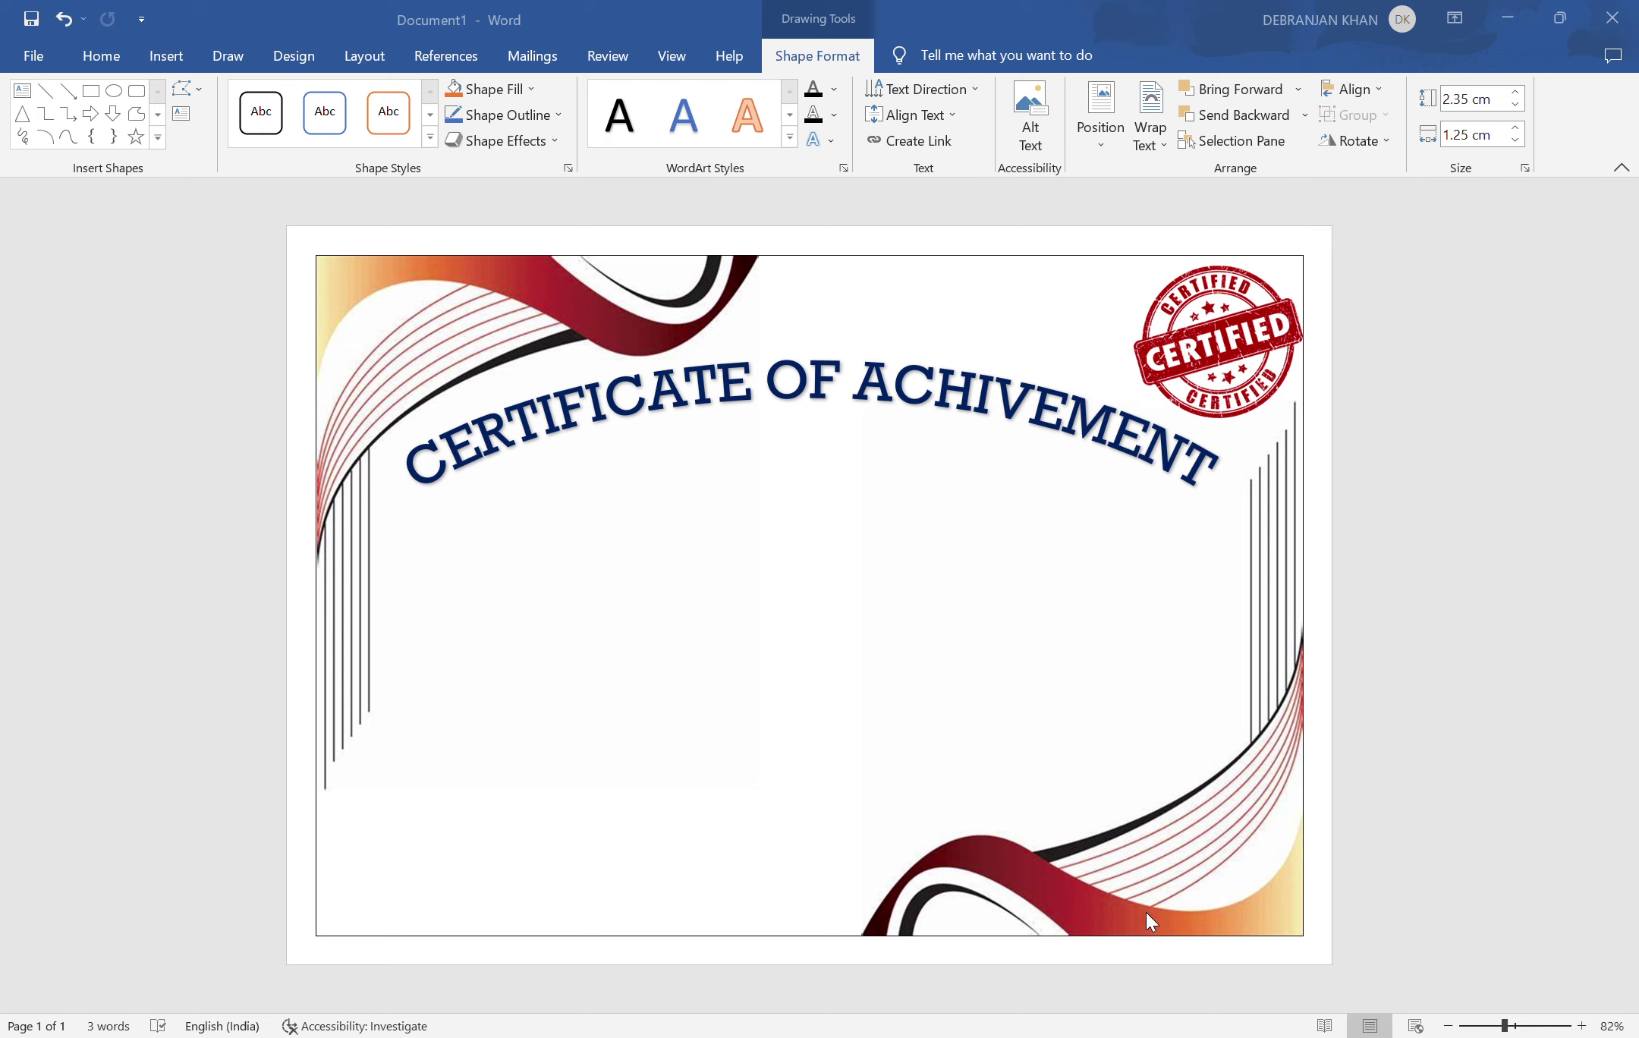
type("TH")
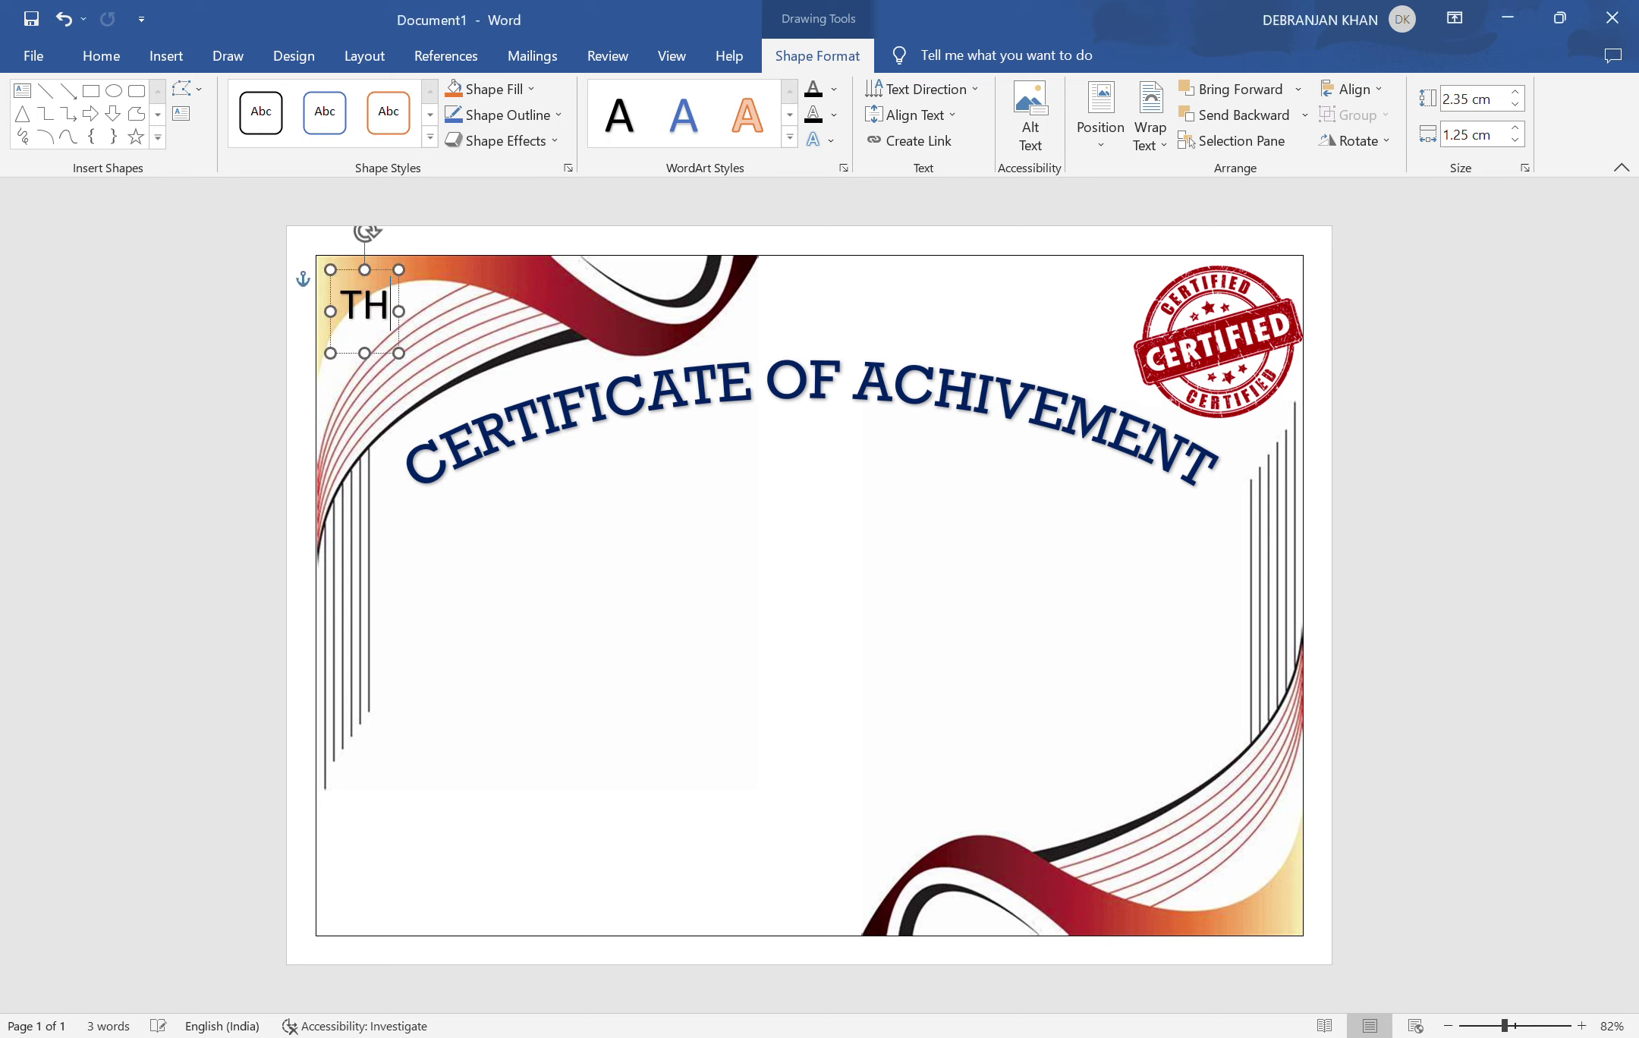
type("IS CE")
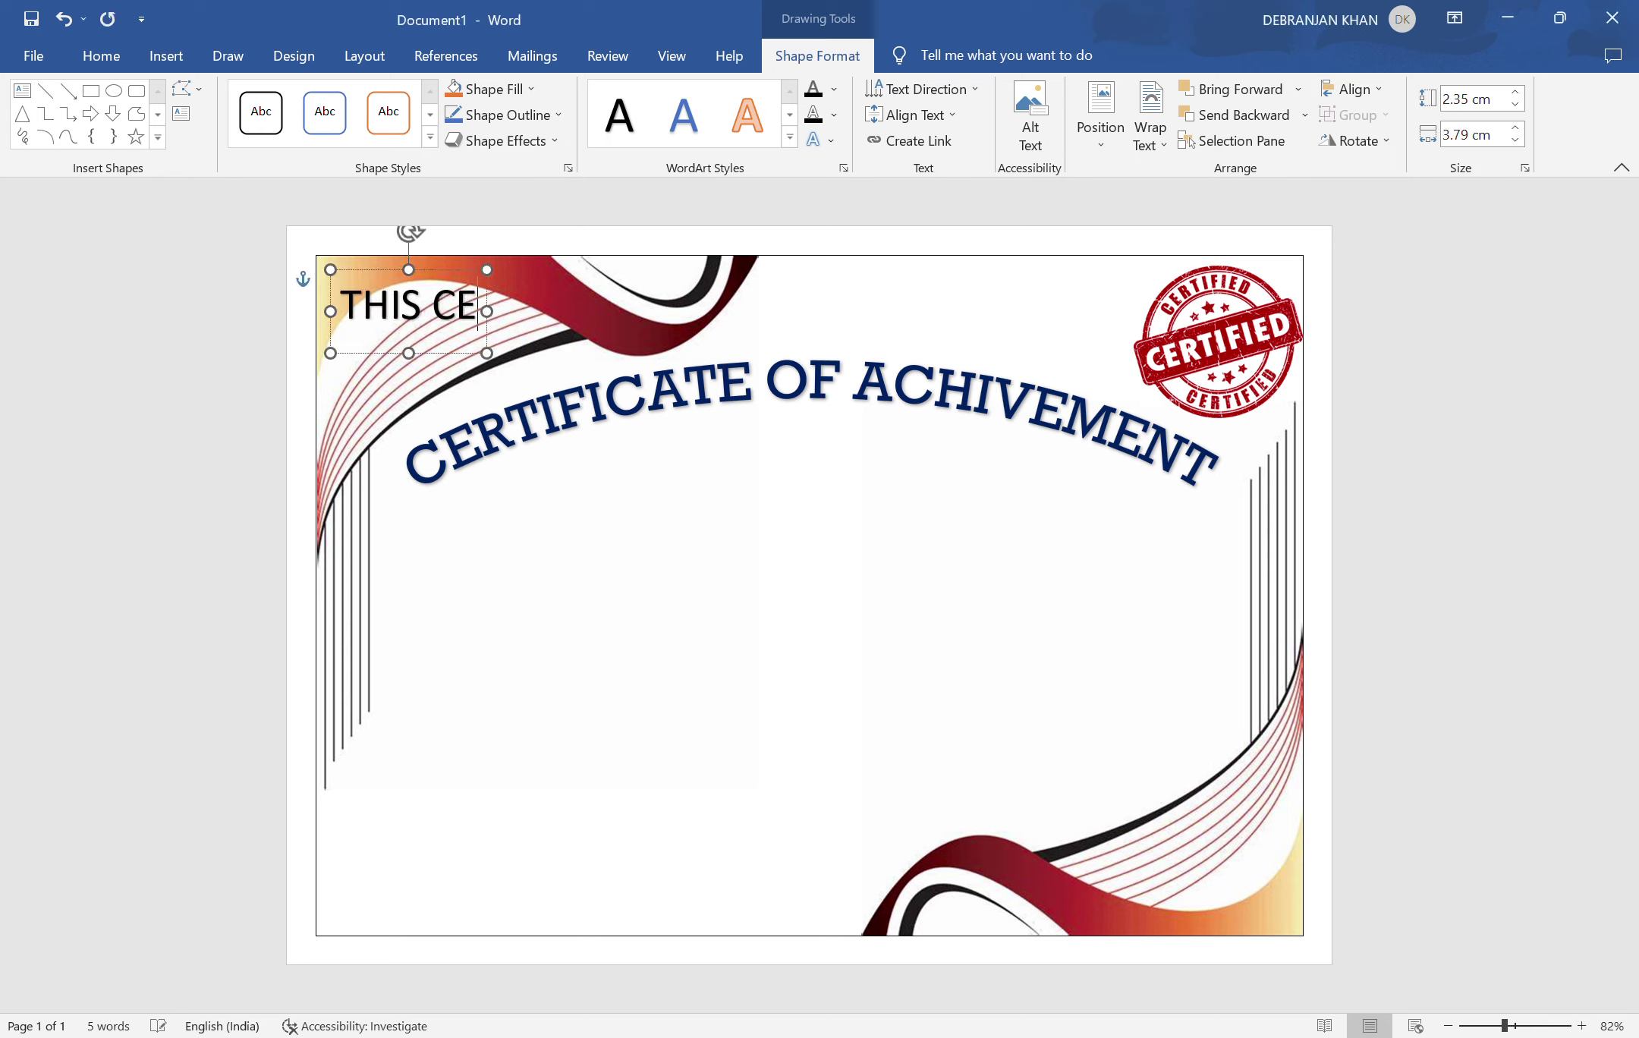
type("RTIFICATE")
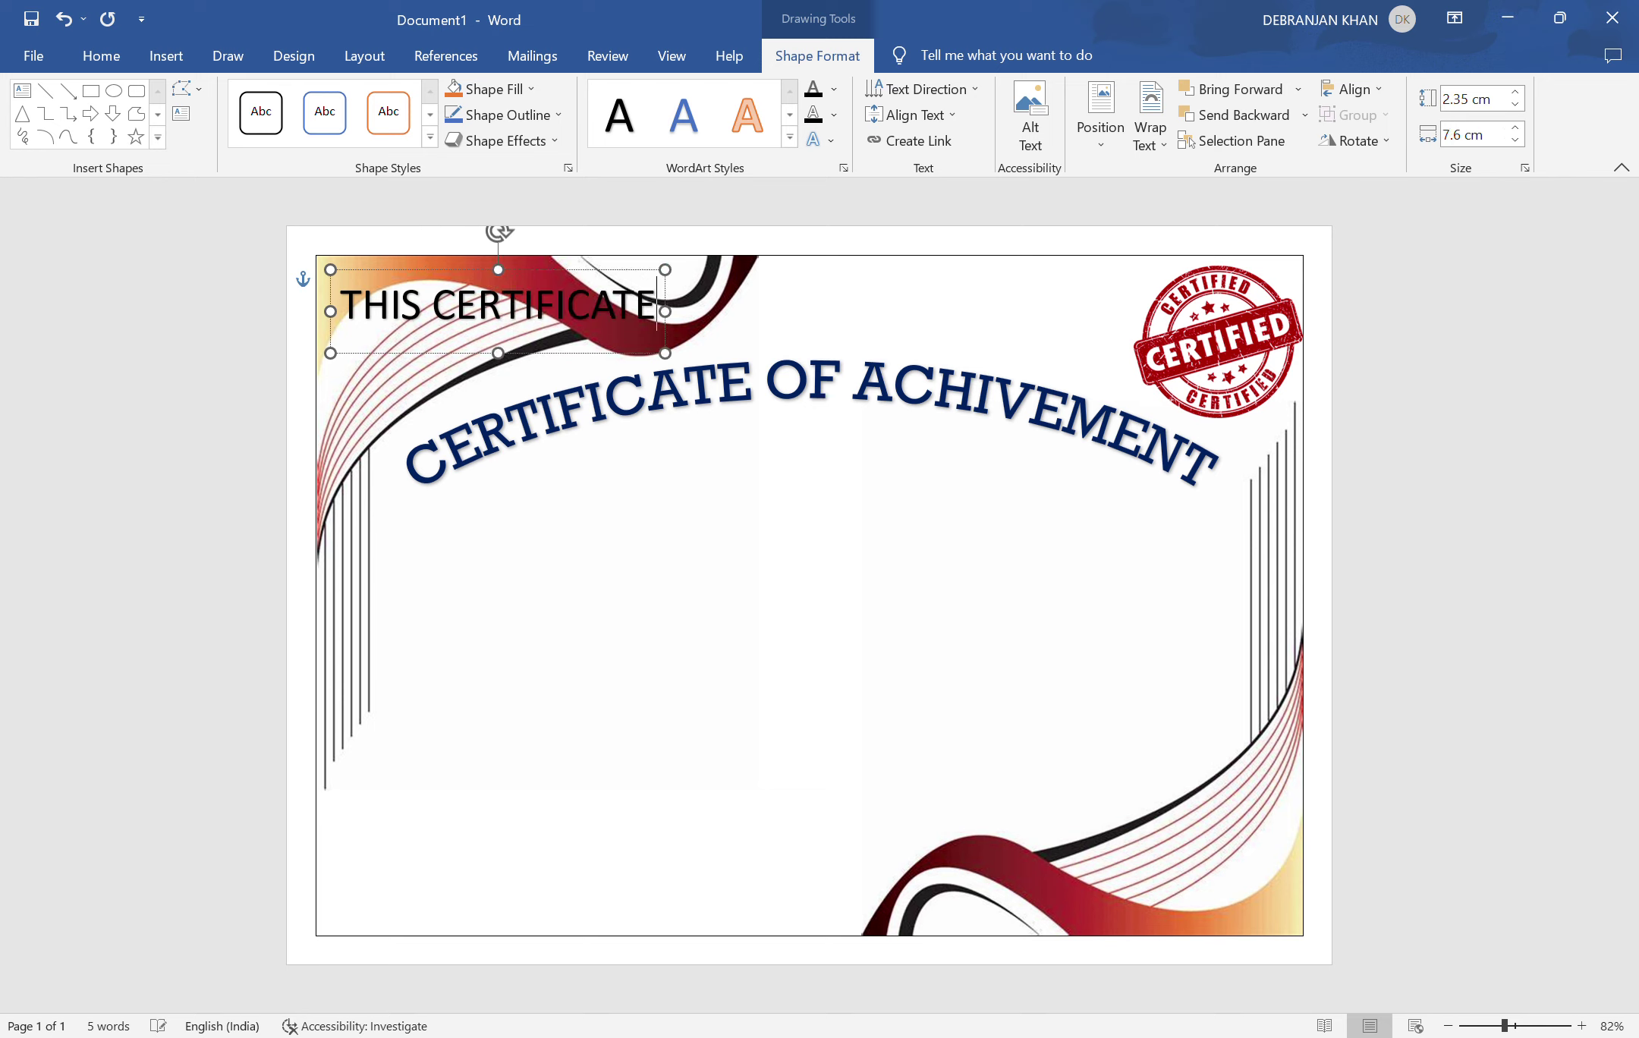
type(" AWARD")
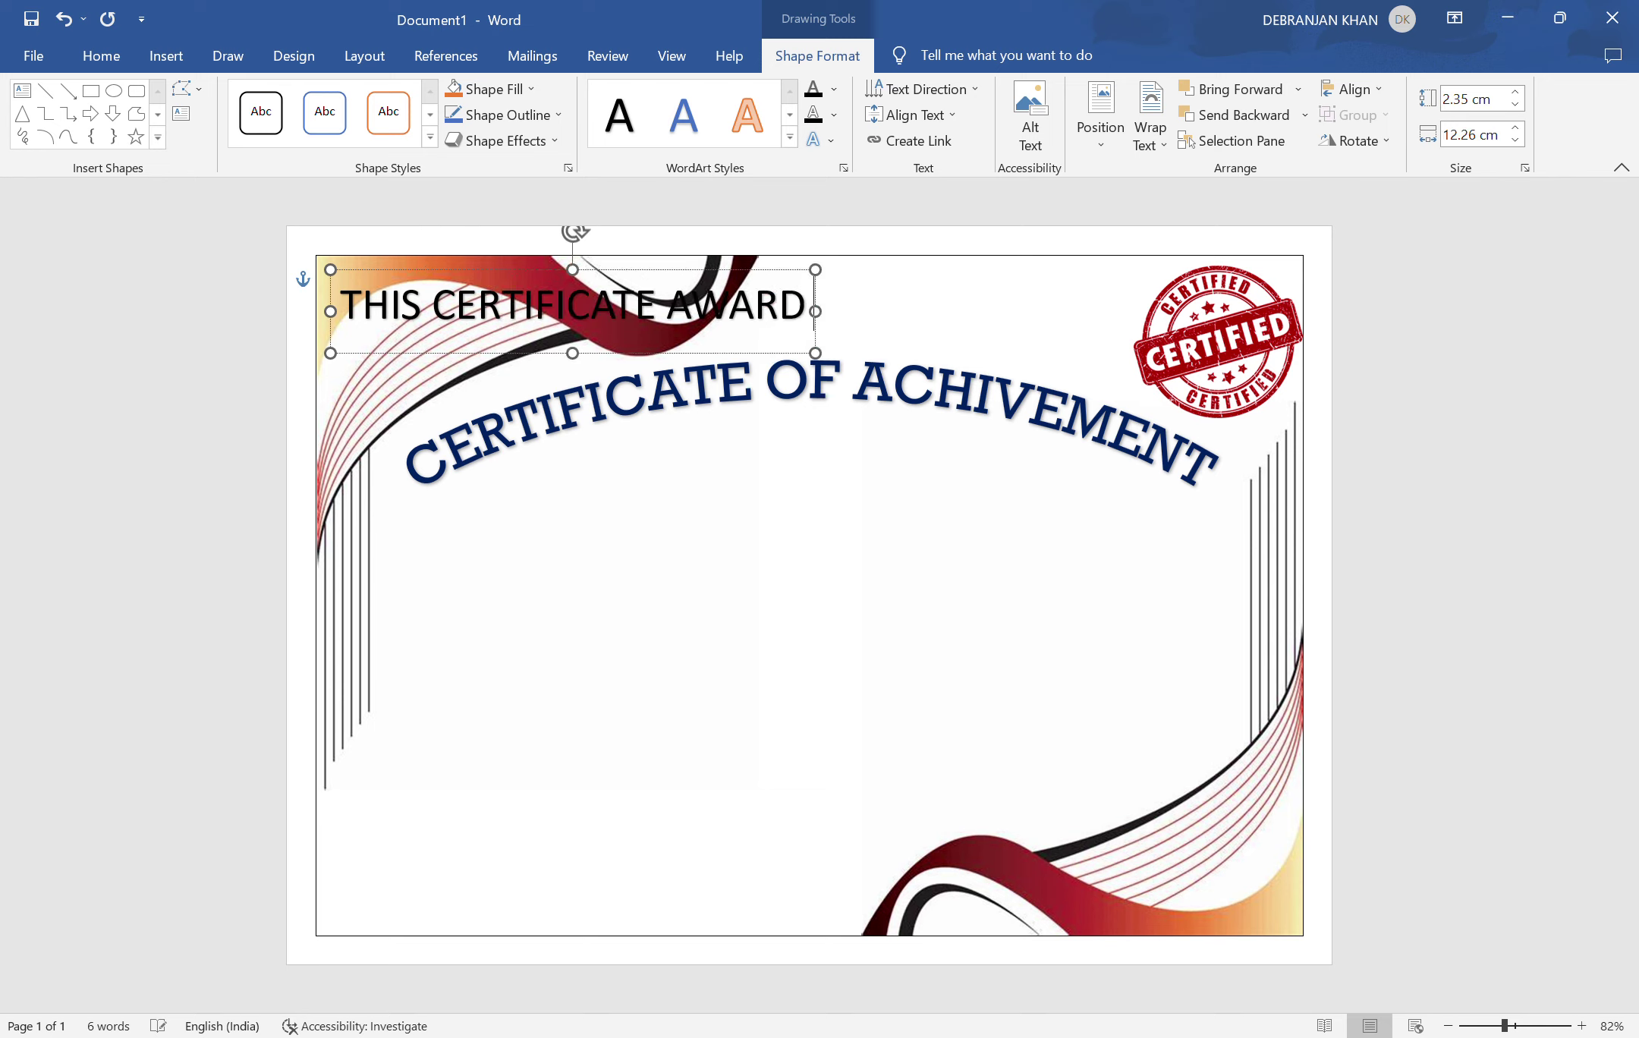
type(" TO")
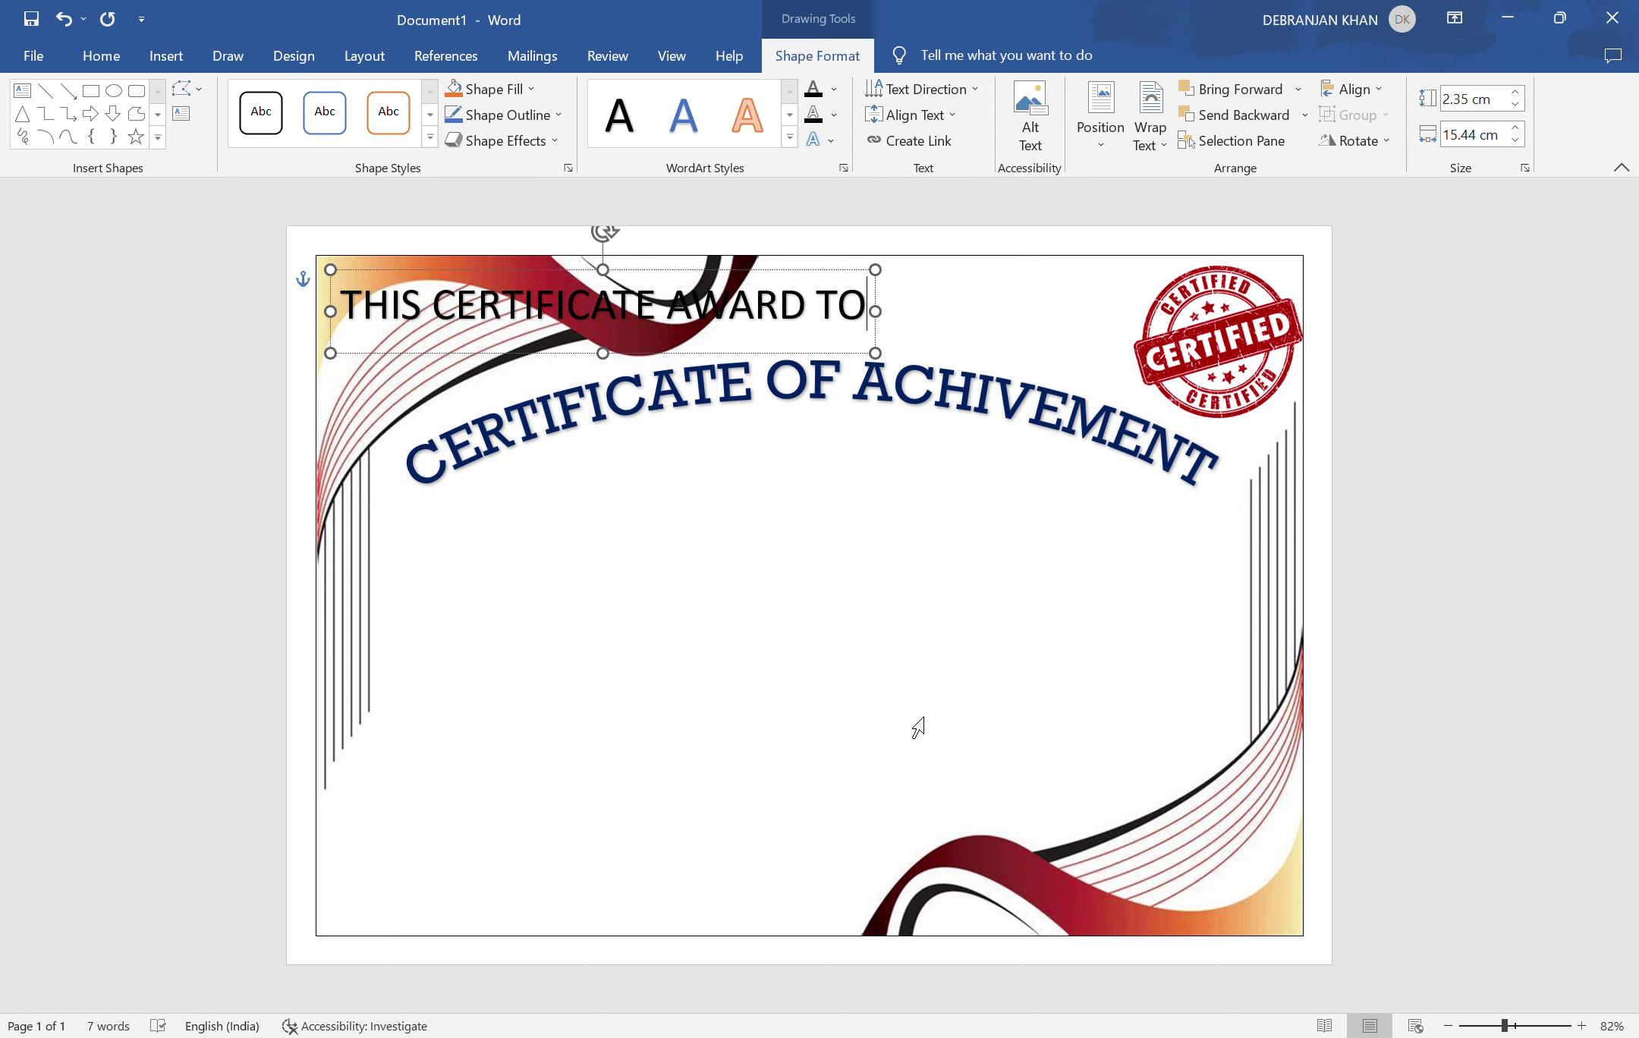
- Centre 'THIS CERTIFICATE AWARD TO' beneath the title in a smaller, condensed bold font
left_click_drag(818, 296, 1025, 461)
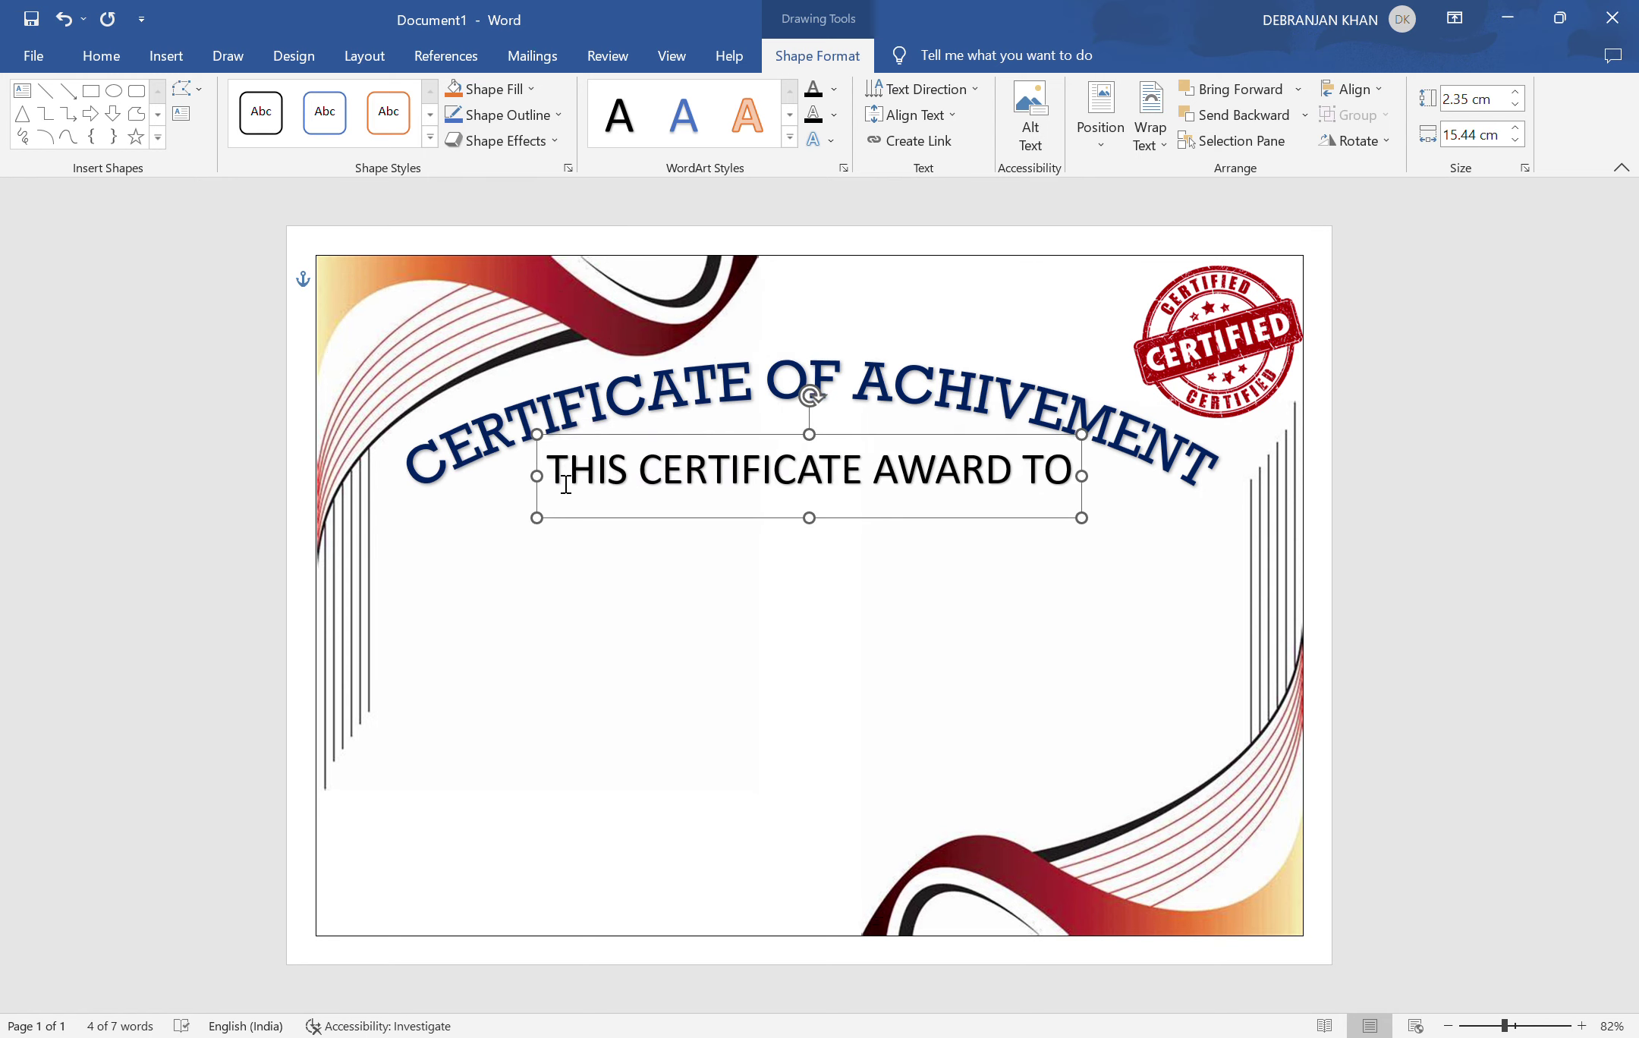
left_click_drag(548, 485, 1063, 500)
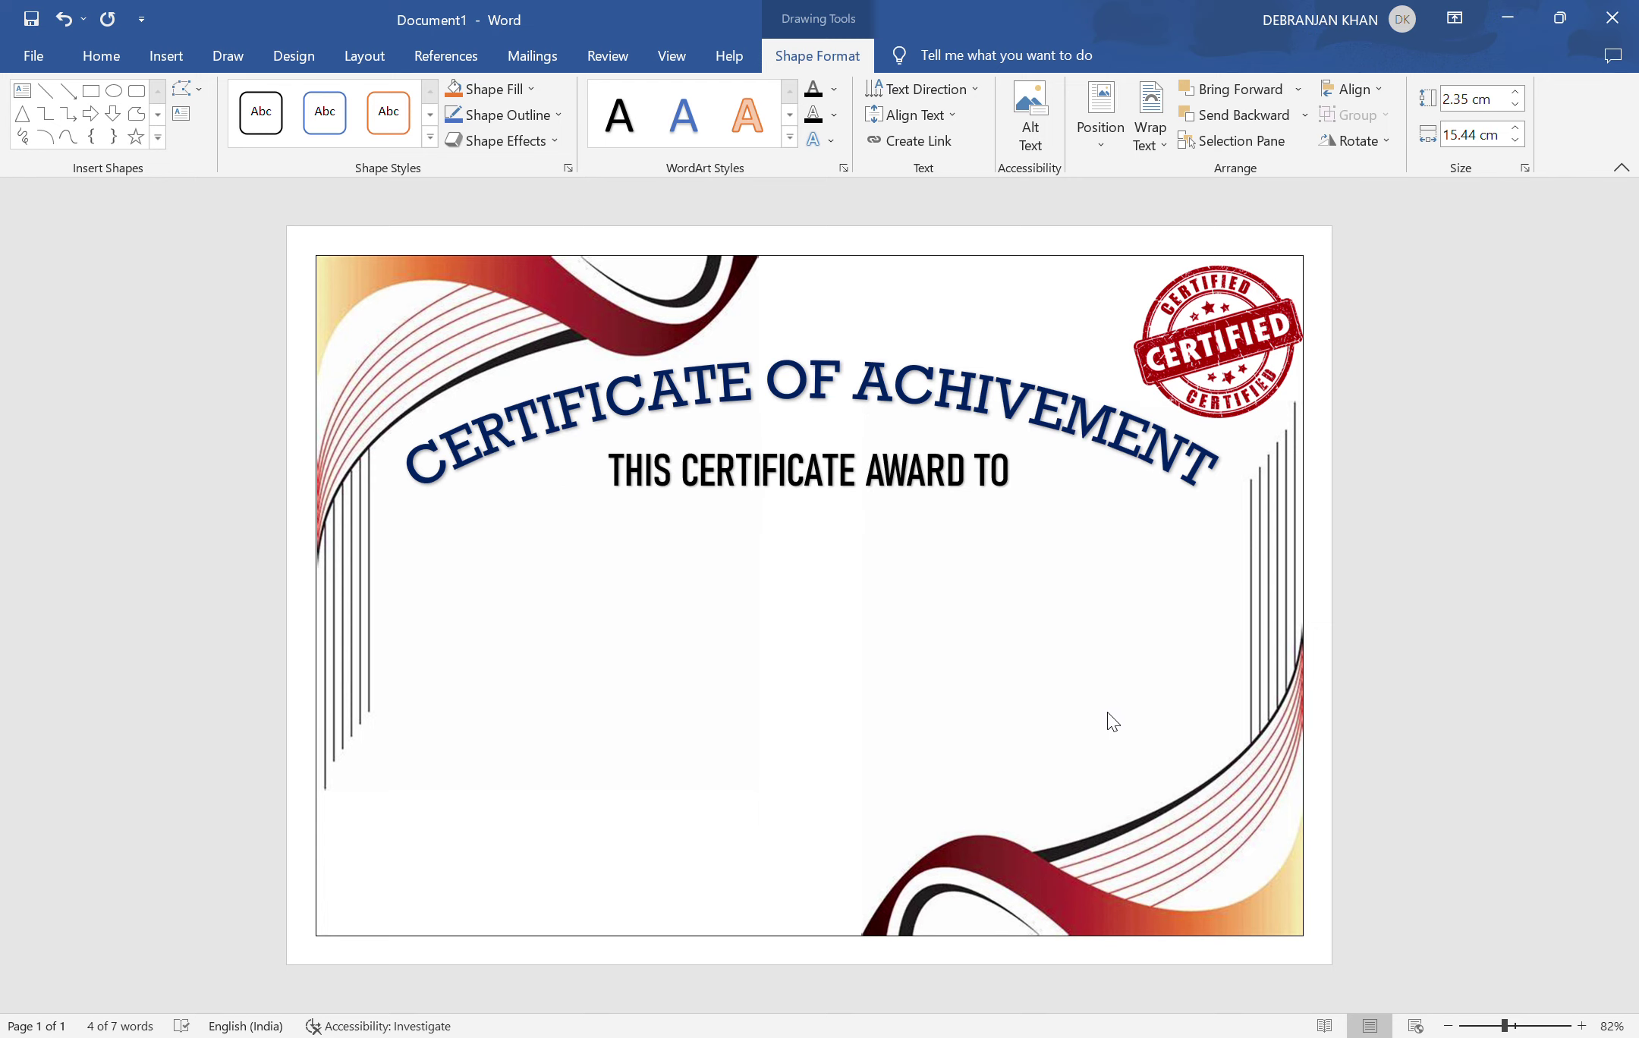
key("ctrl+z")
key("ctrl+z")
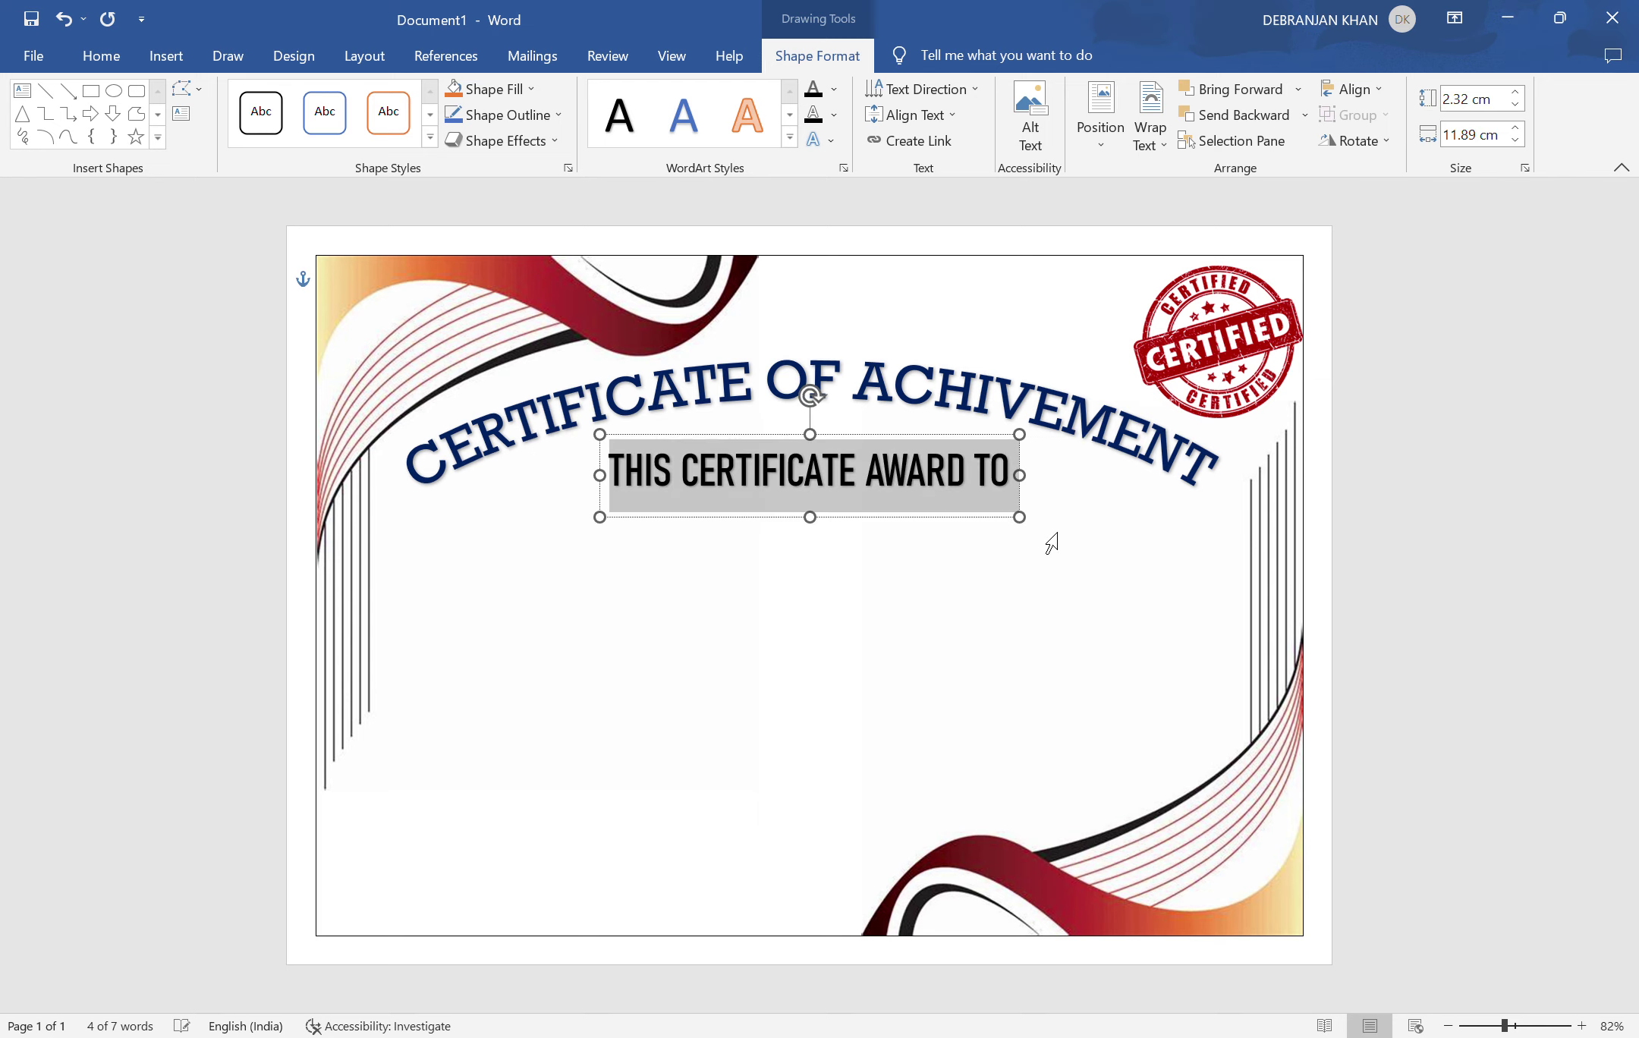
left_click_drag(867, 454, 867, 467)
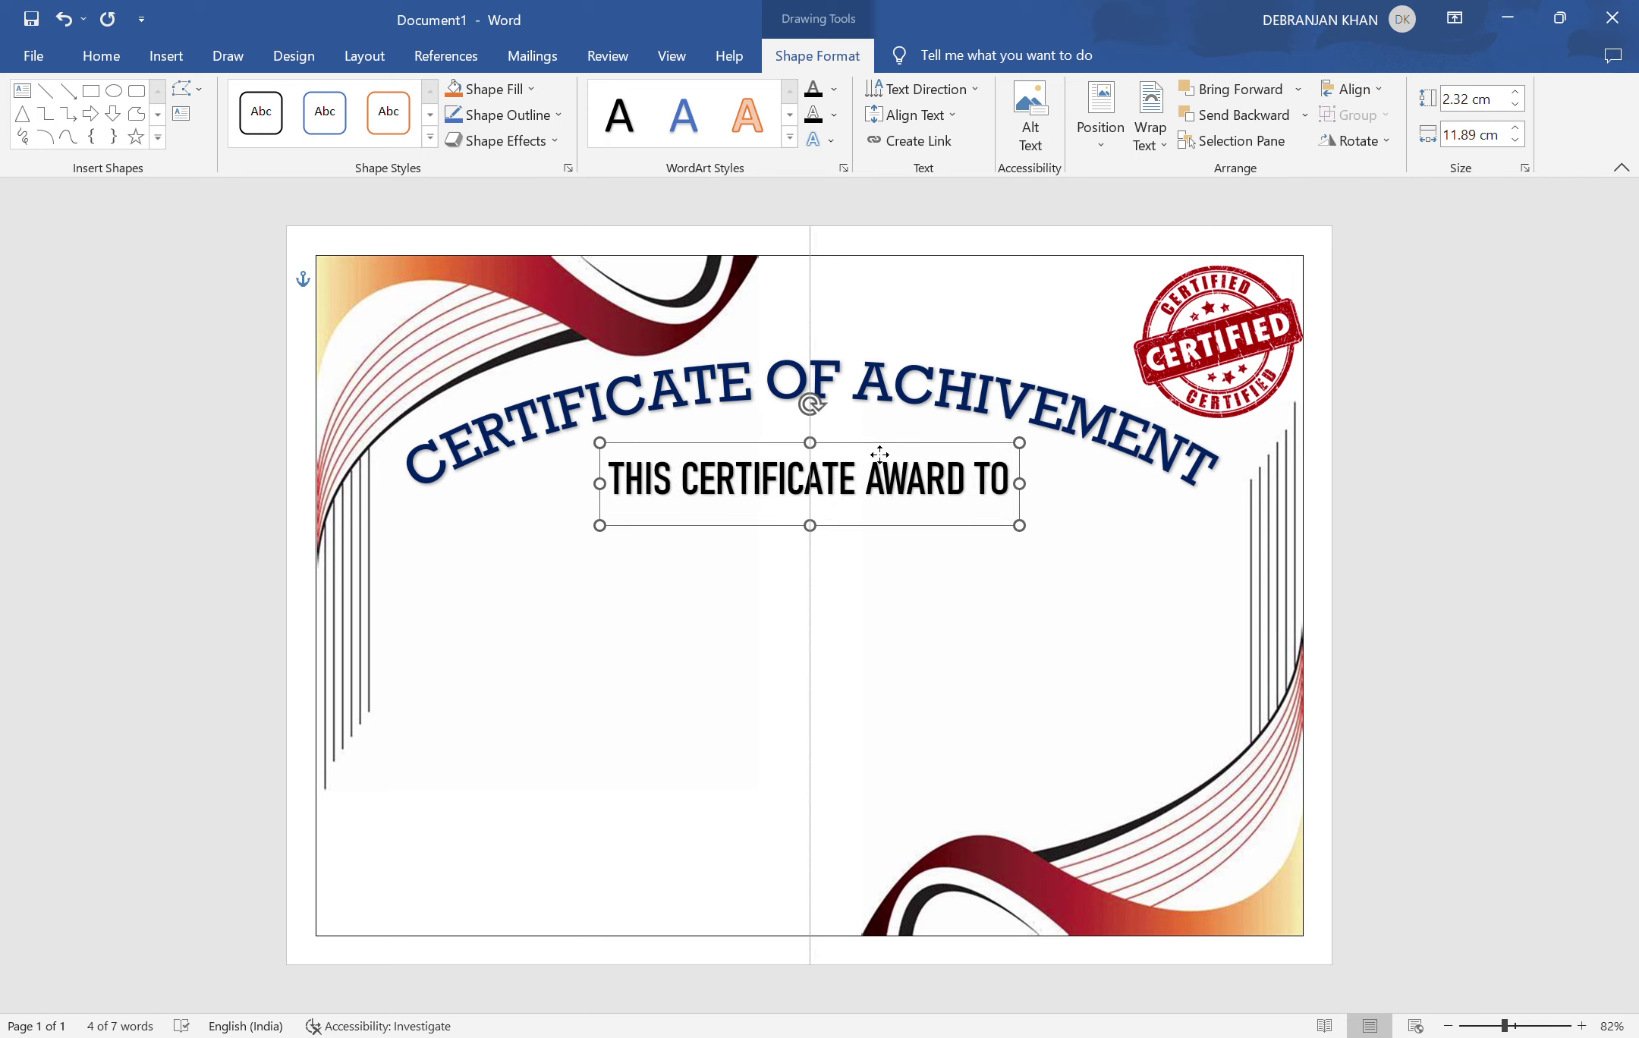
left_click_drag(611, 494, 999, 506)
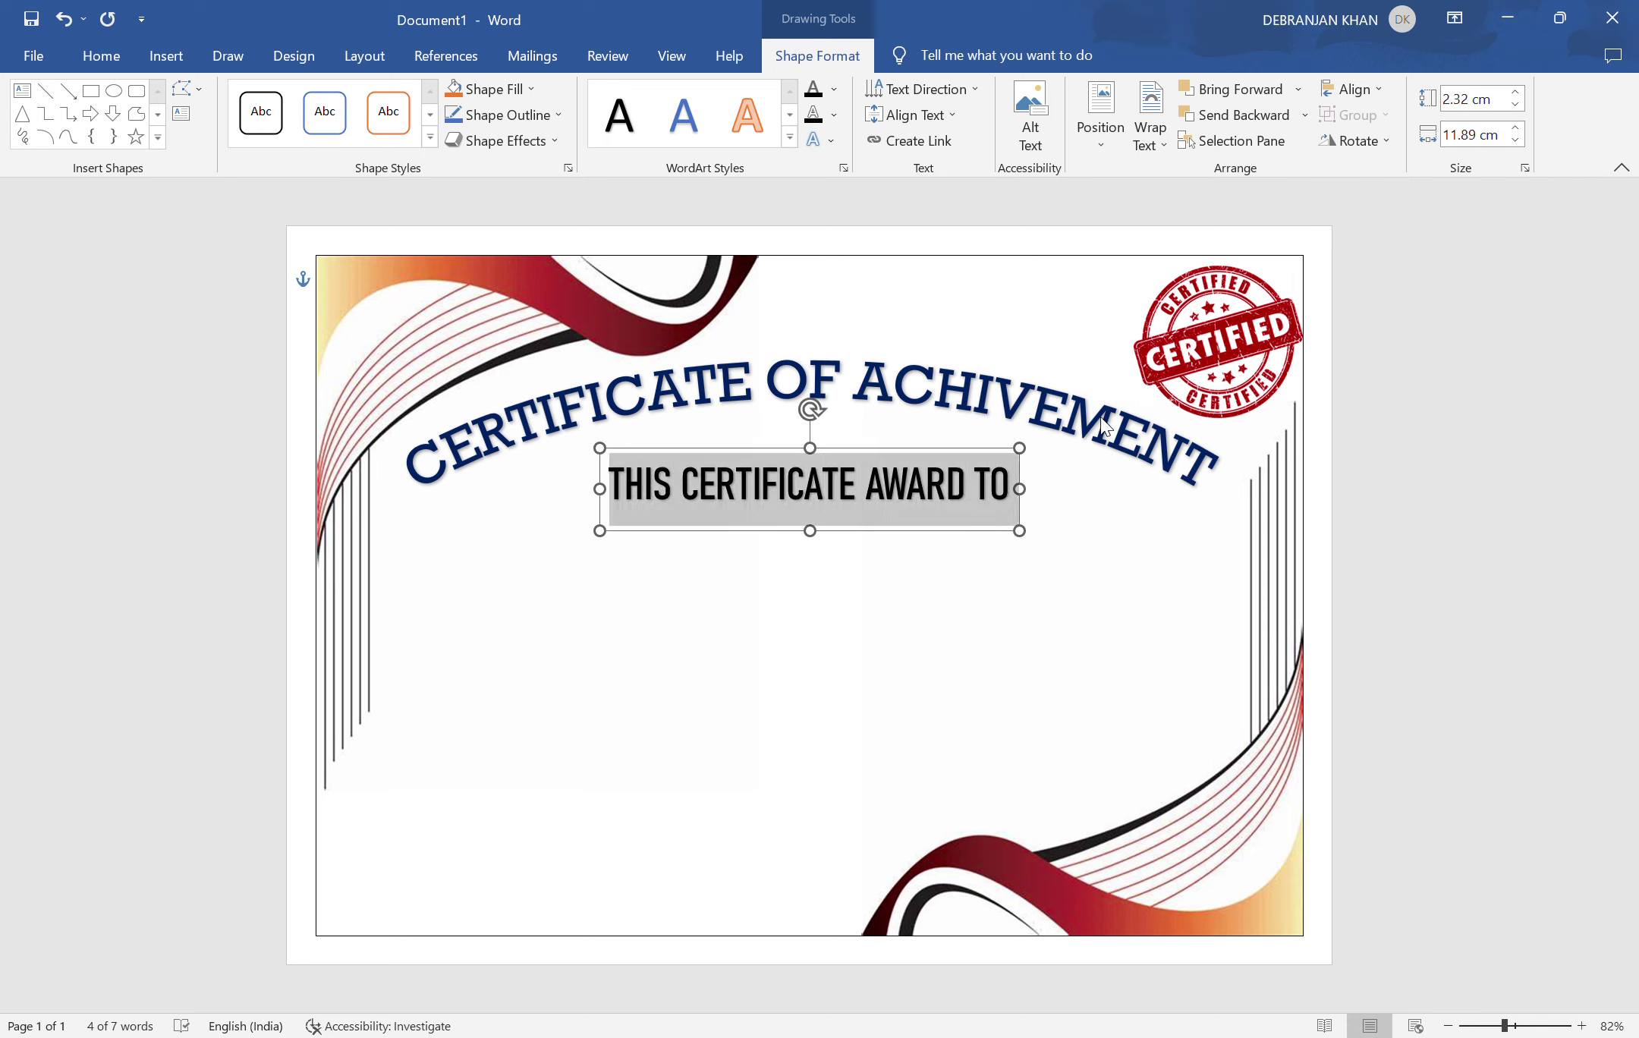
left_click(1076, 615)
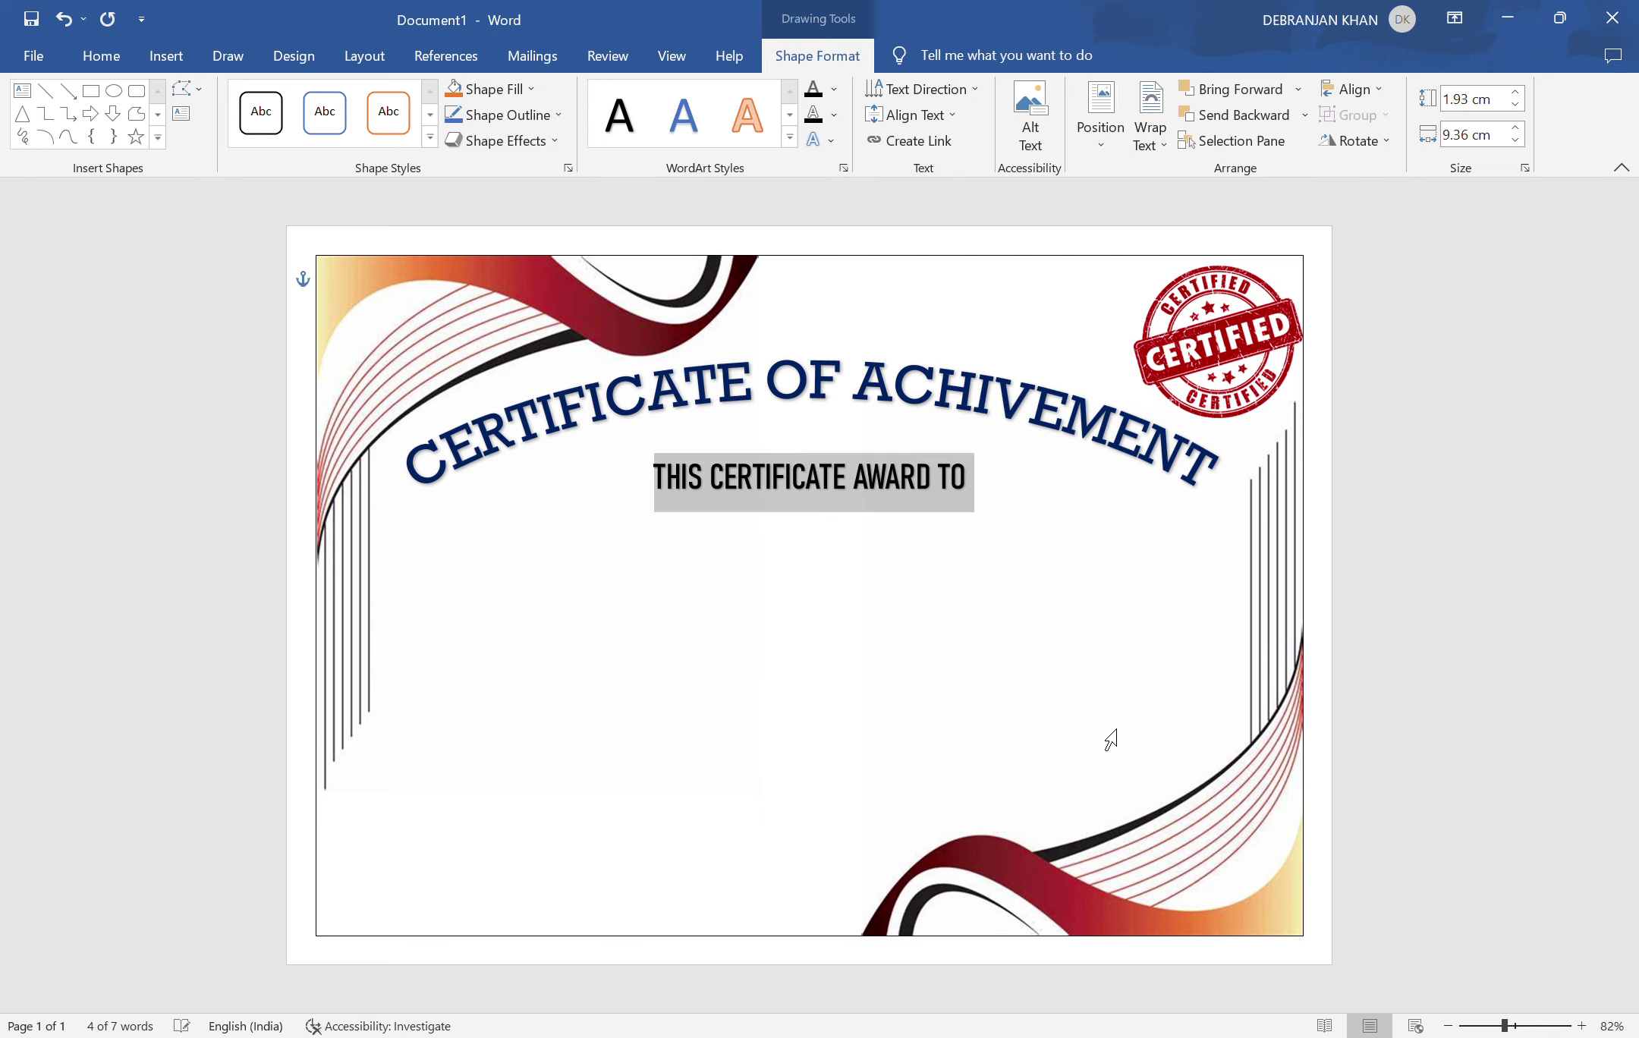
left_click(913, 636)
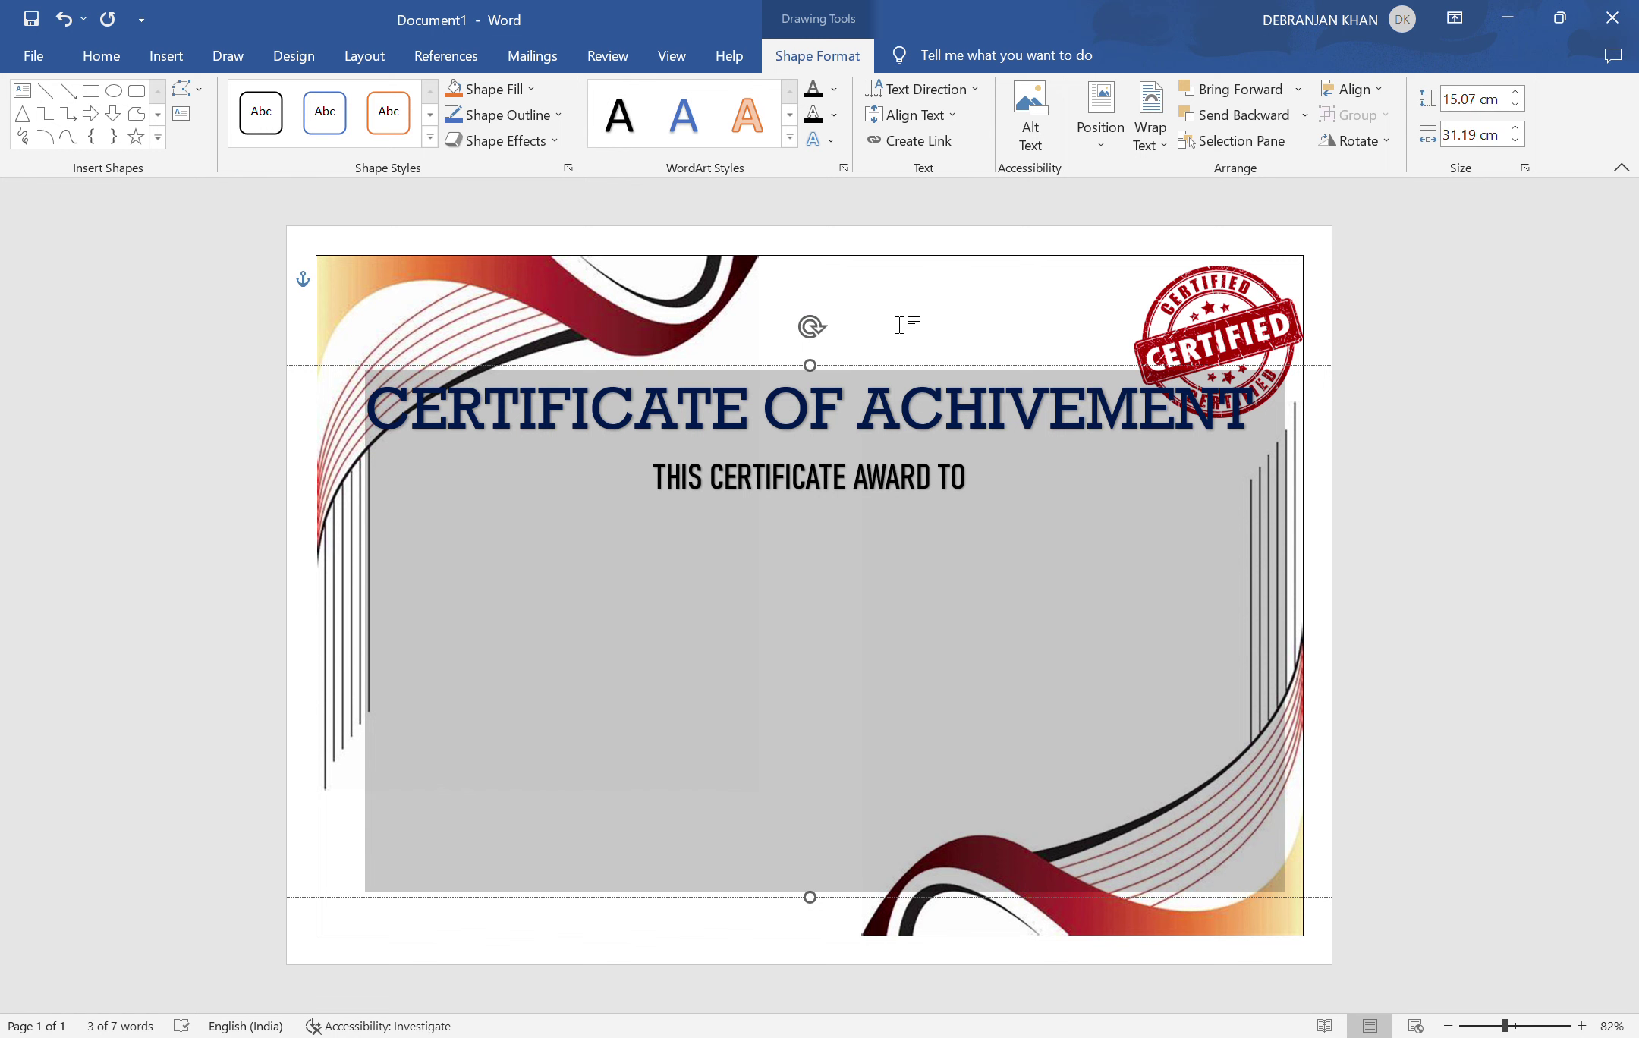
left_click(918, 306)
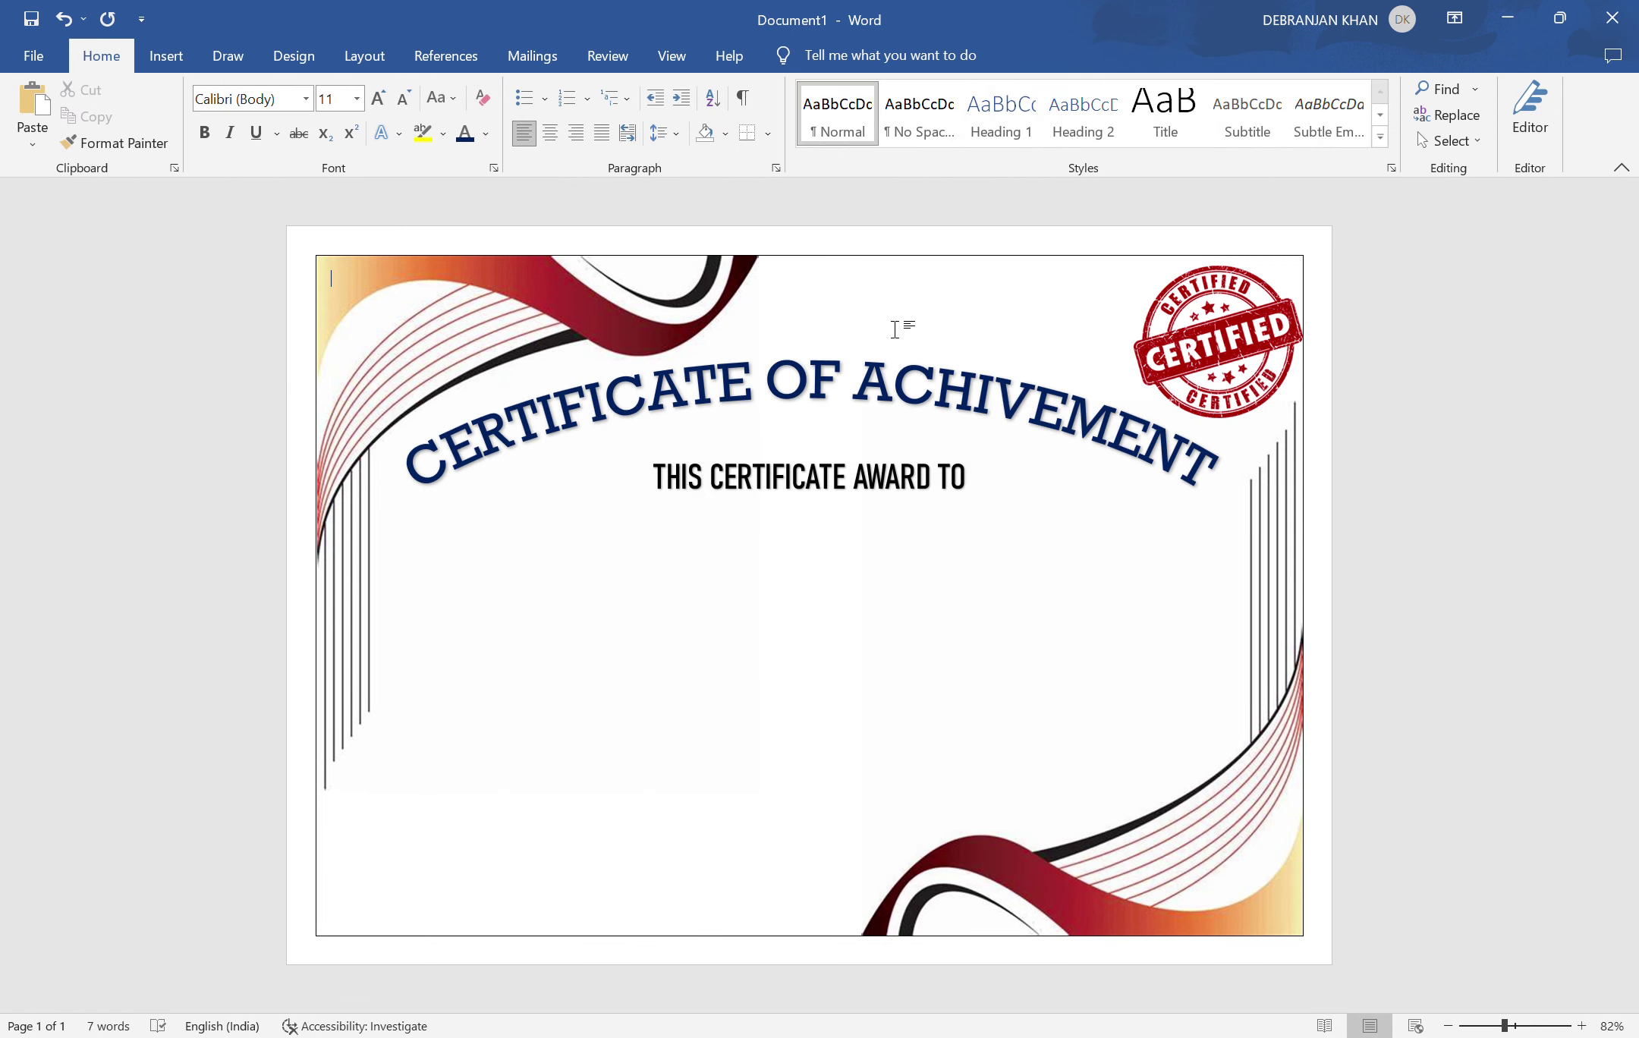
- Insert a WordArt reading 'Name:-' and make it bold in the script font
left_click(159, 59)
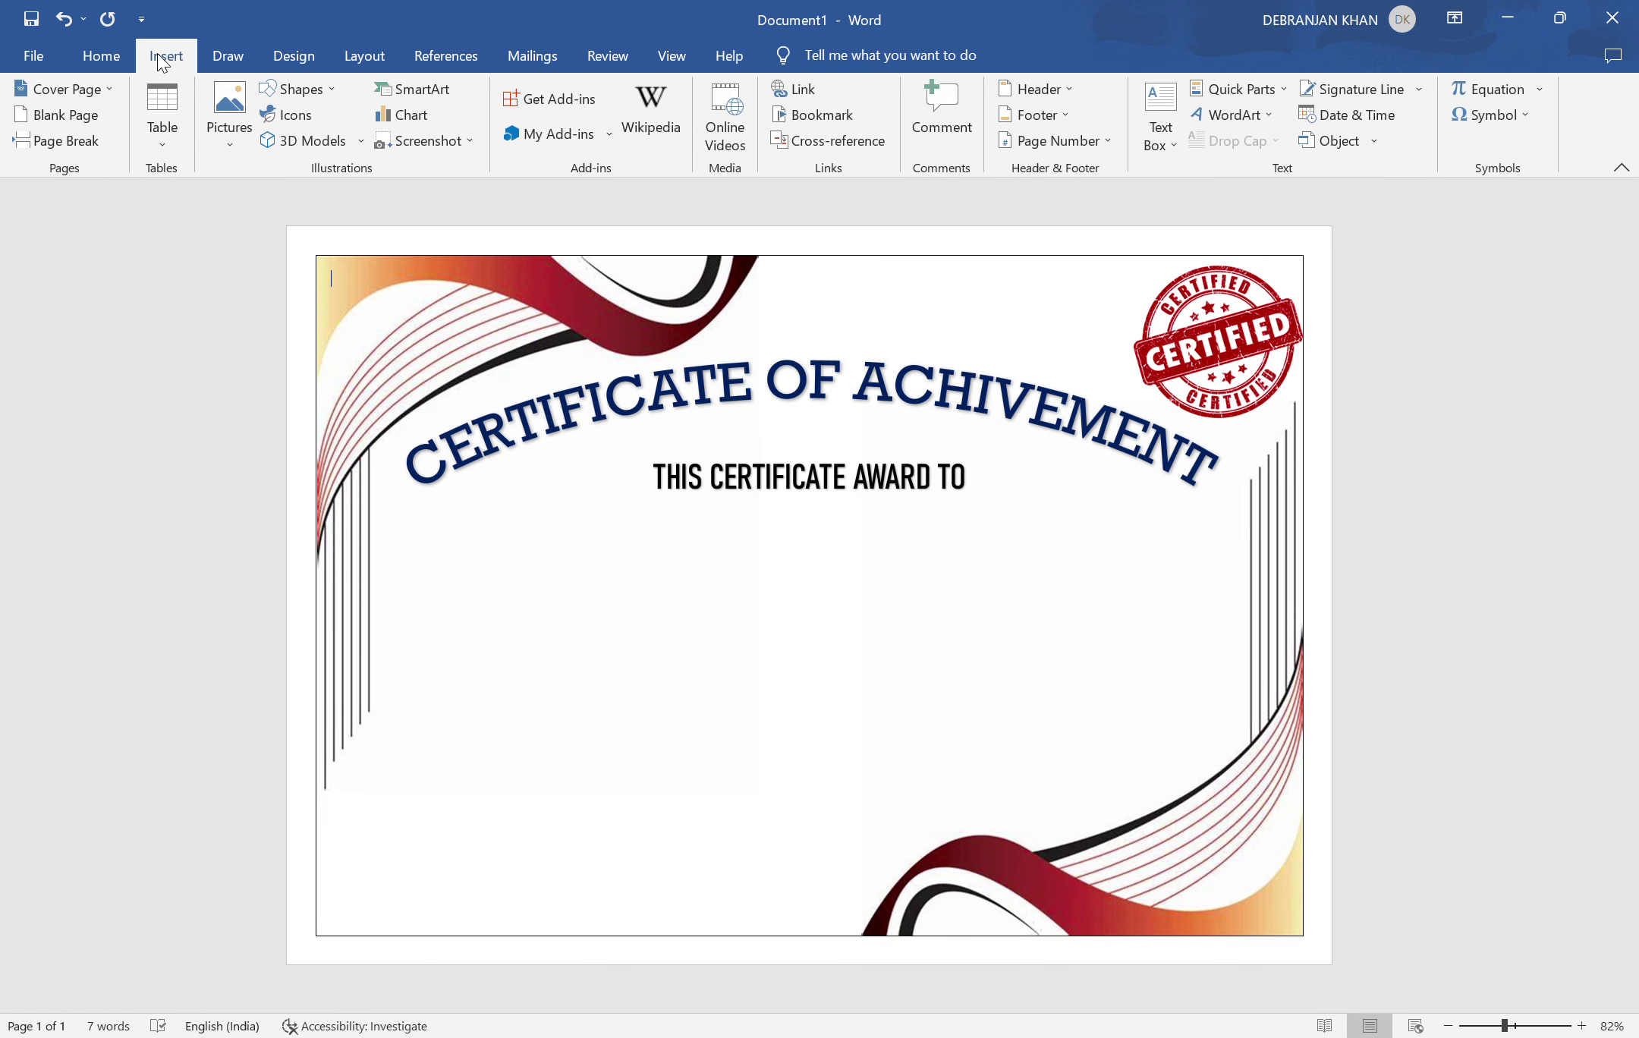
left_click(1219, 152)
key("Delete")
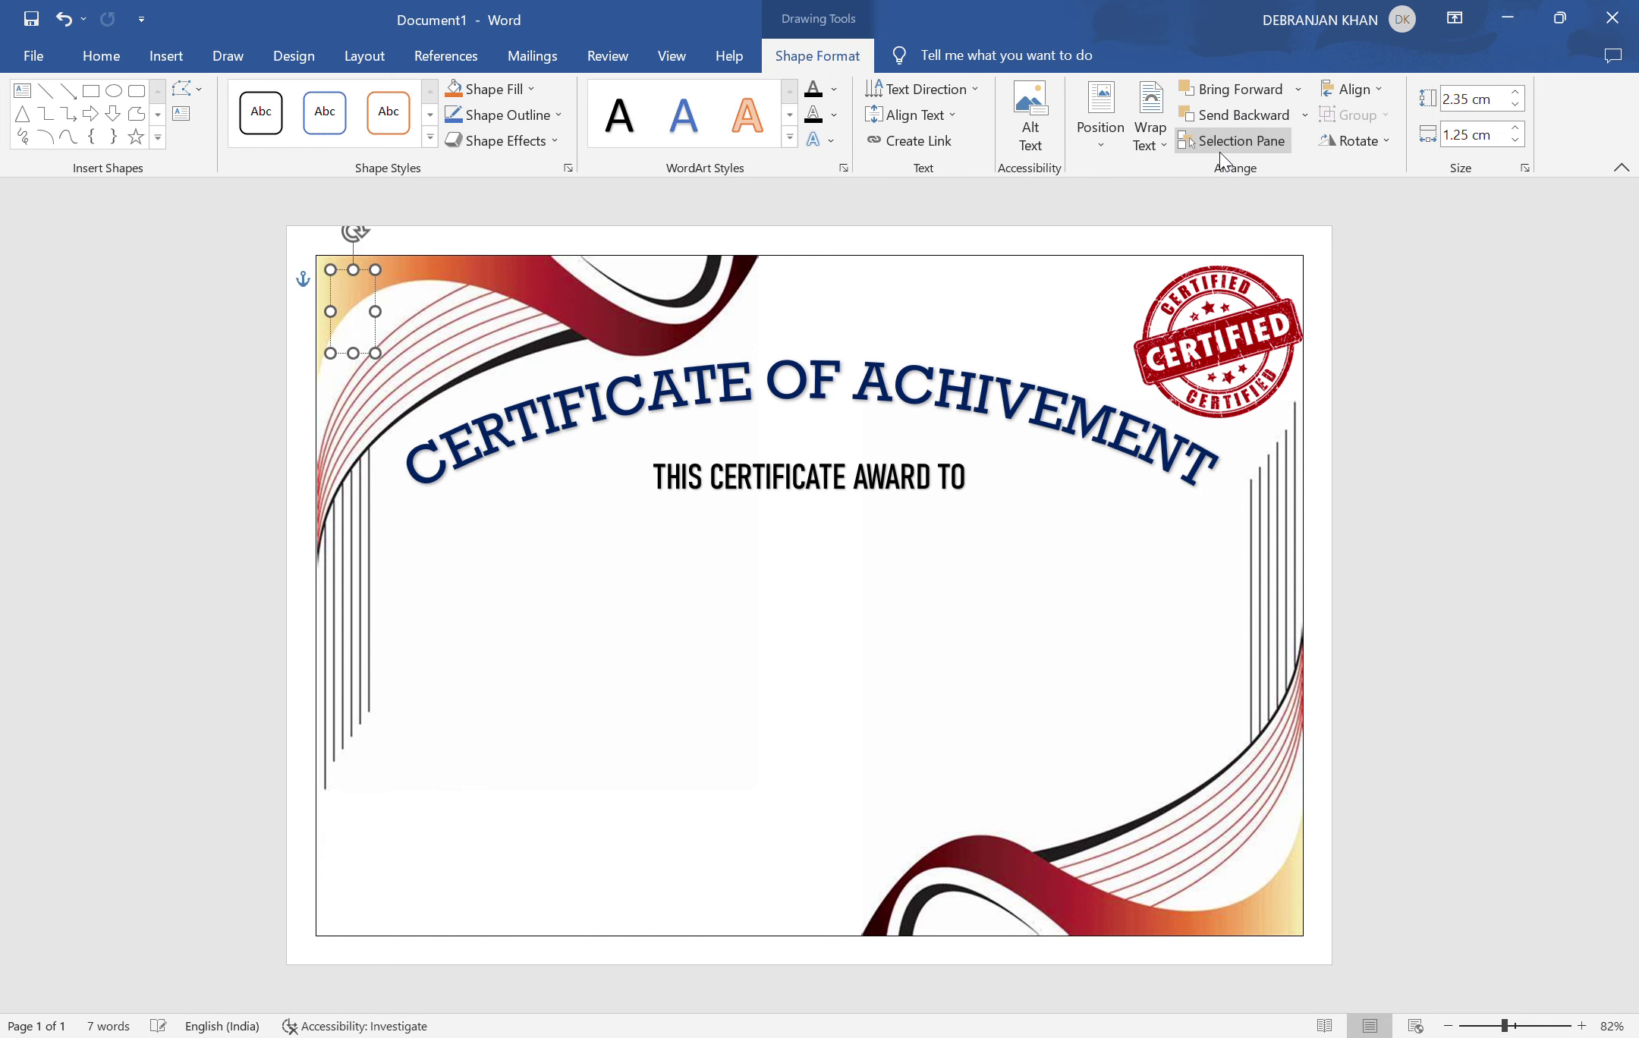
type("Name:")
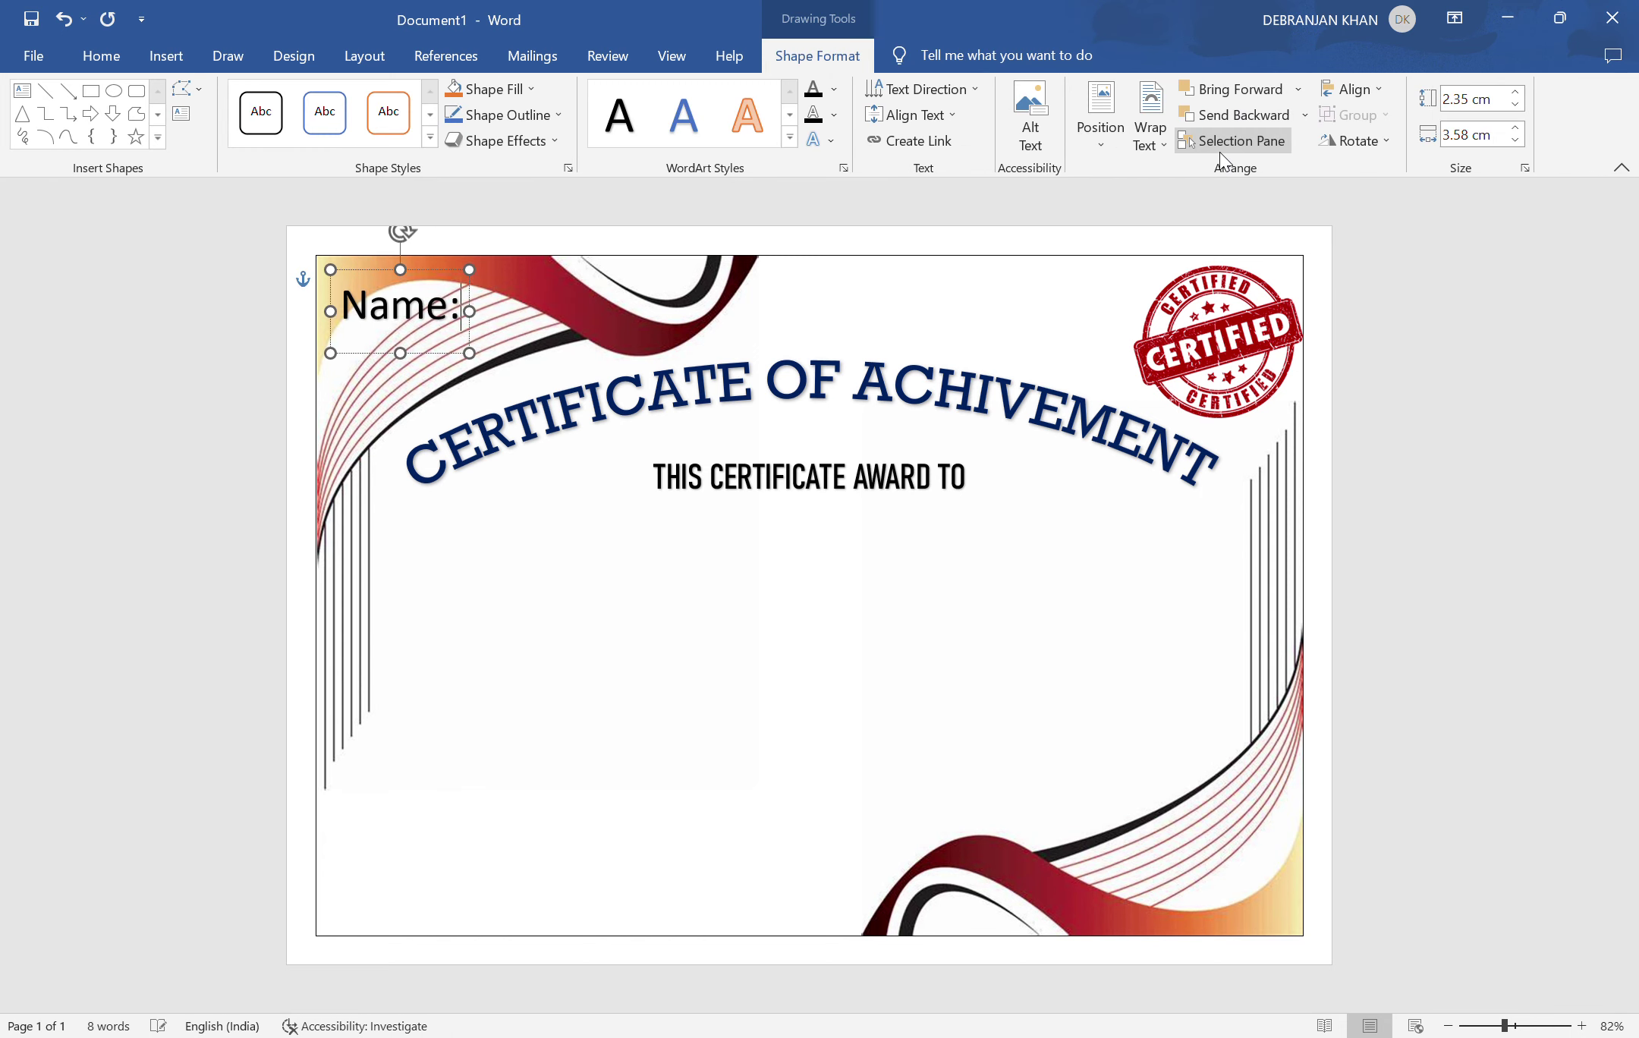
type("-")
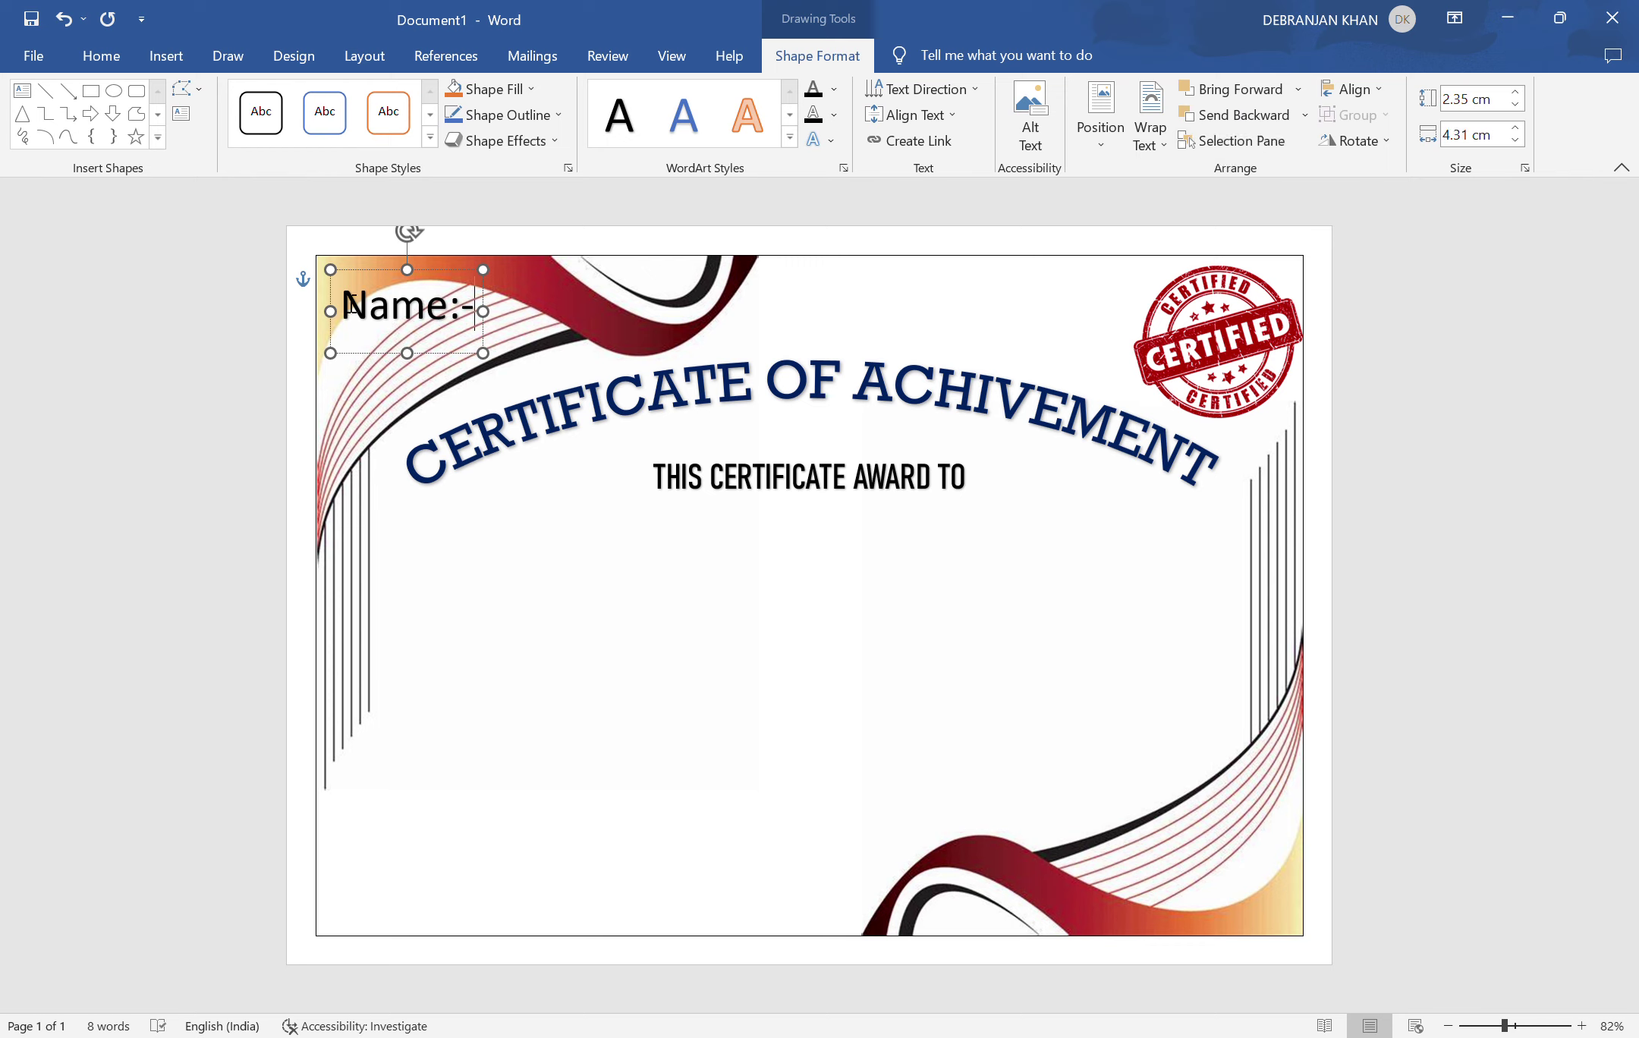
left_click_drag(352, 304, 507, 294)
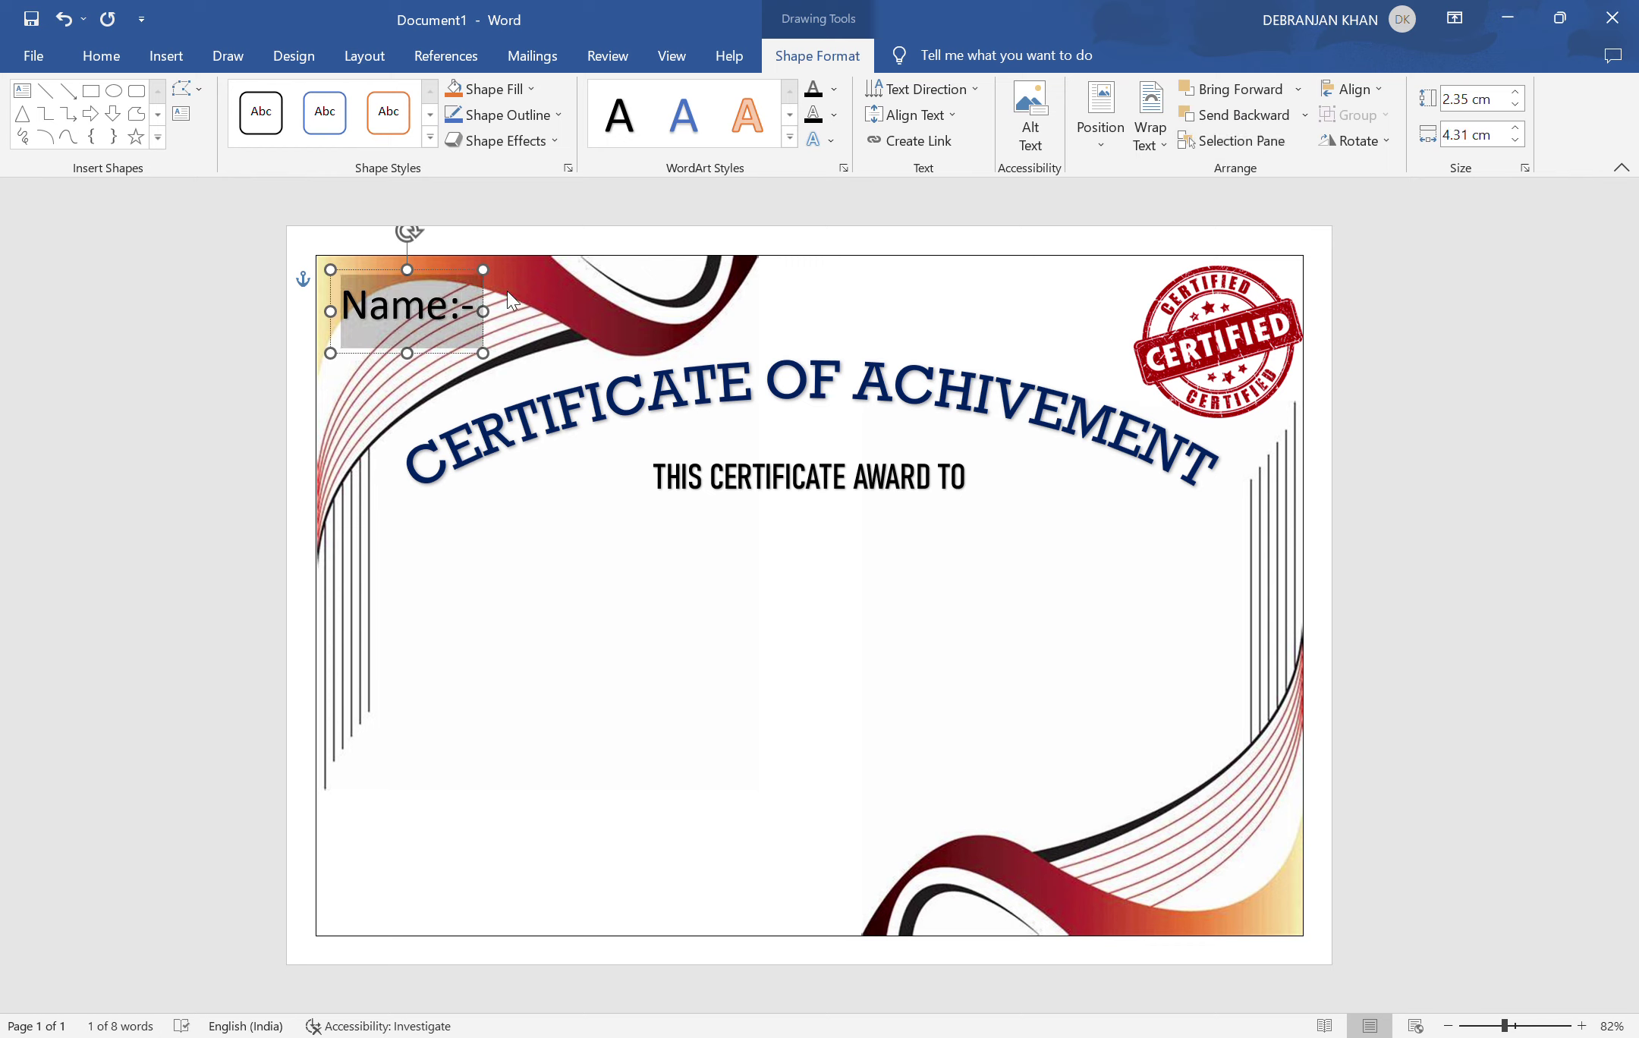
key("ctrl+b")
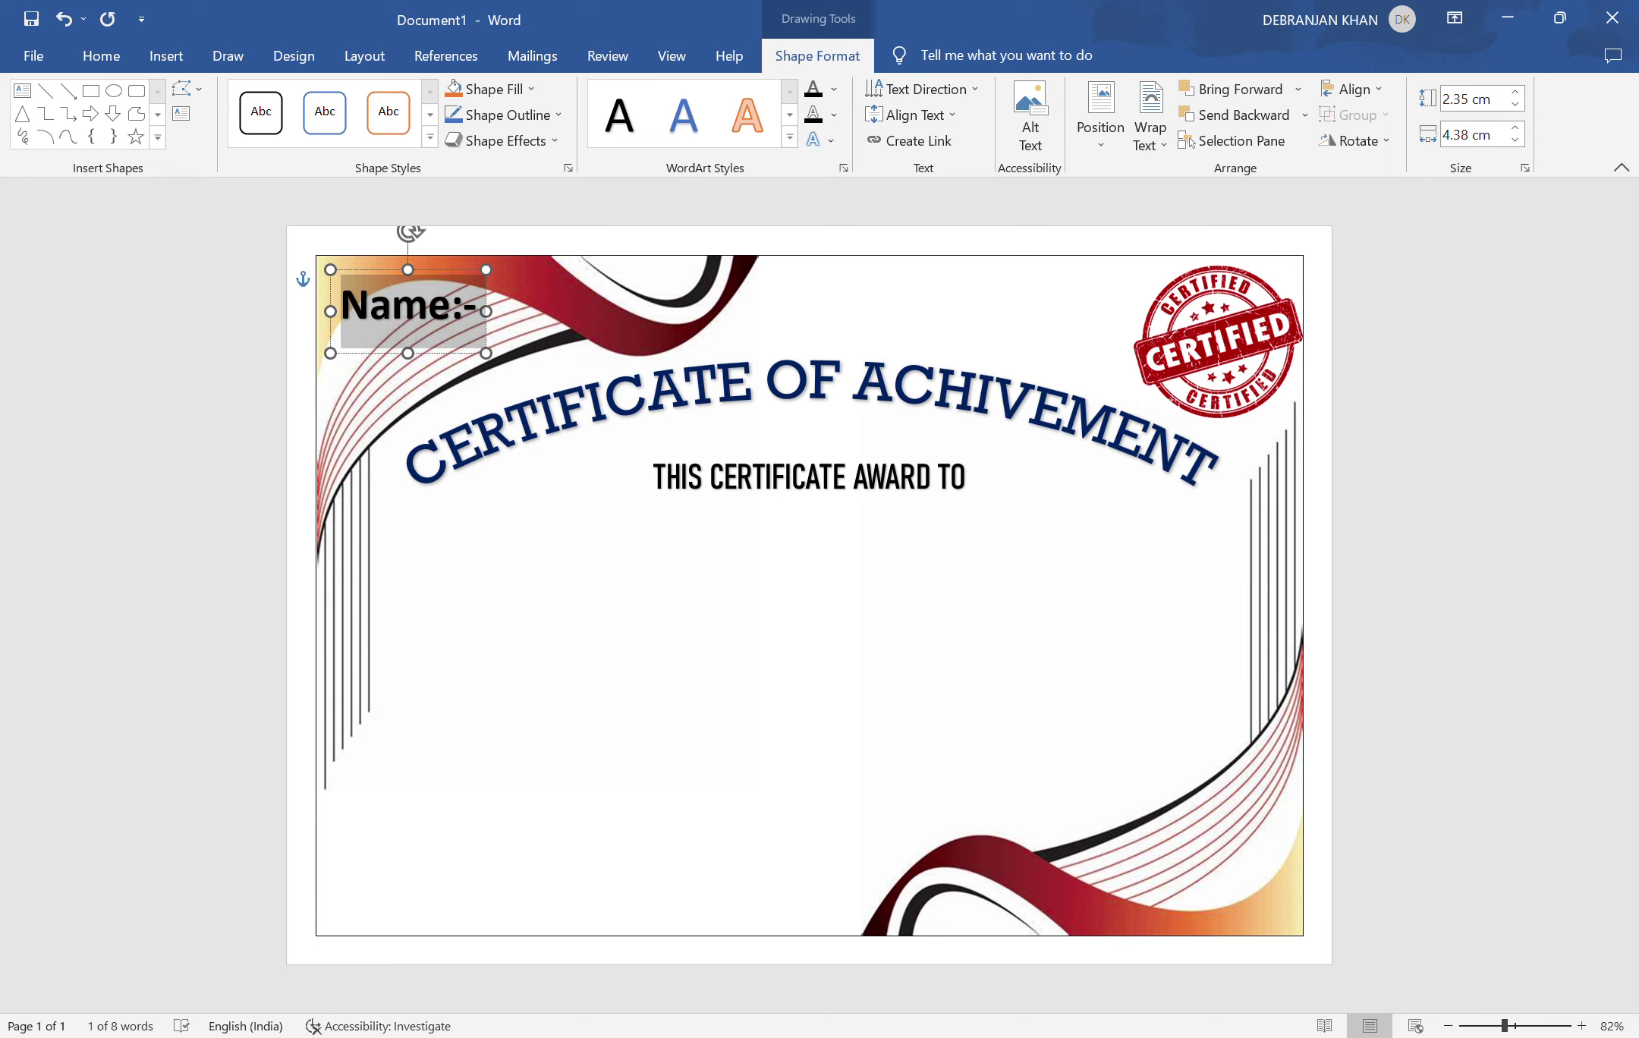
key("ctrl+y")
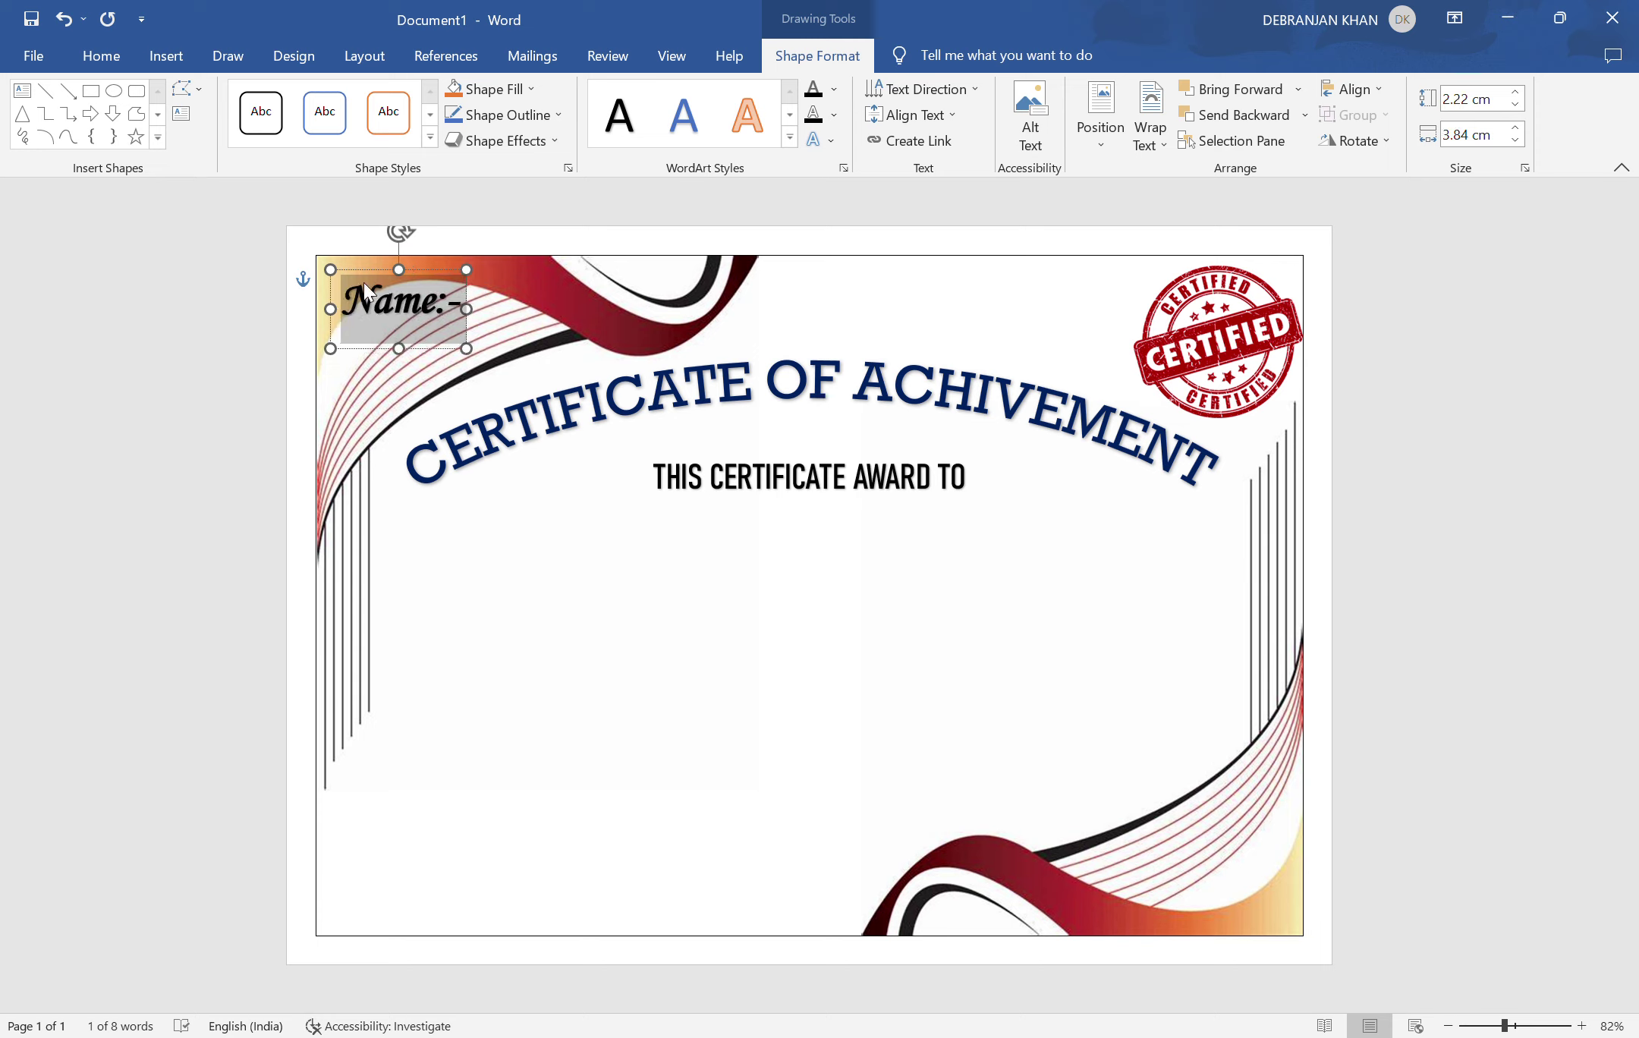
- Move the Name:- label below the award line and extend it with a long underscore line
left_click(372, 279)
left_click_drag(371, 278, 488, 517)
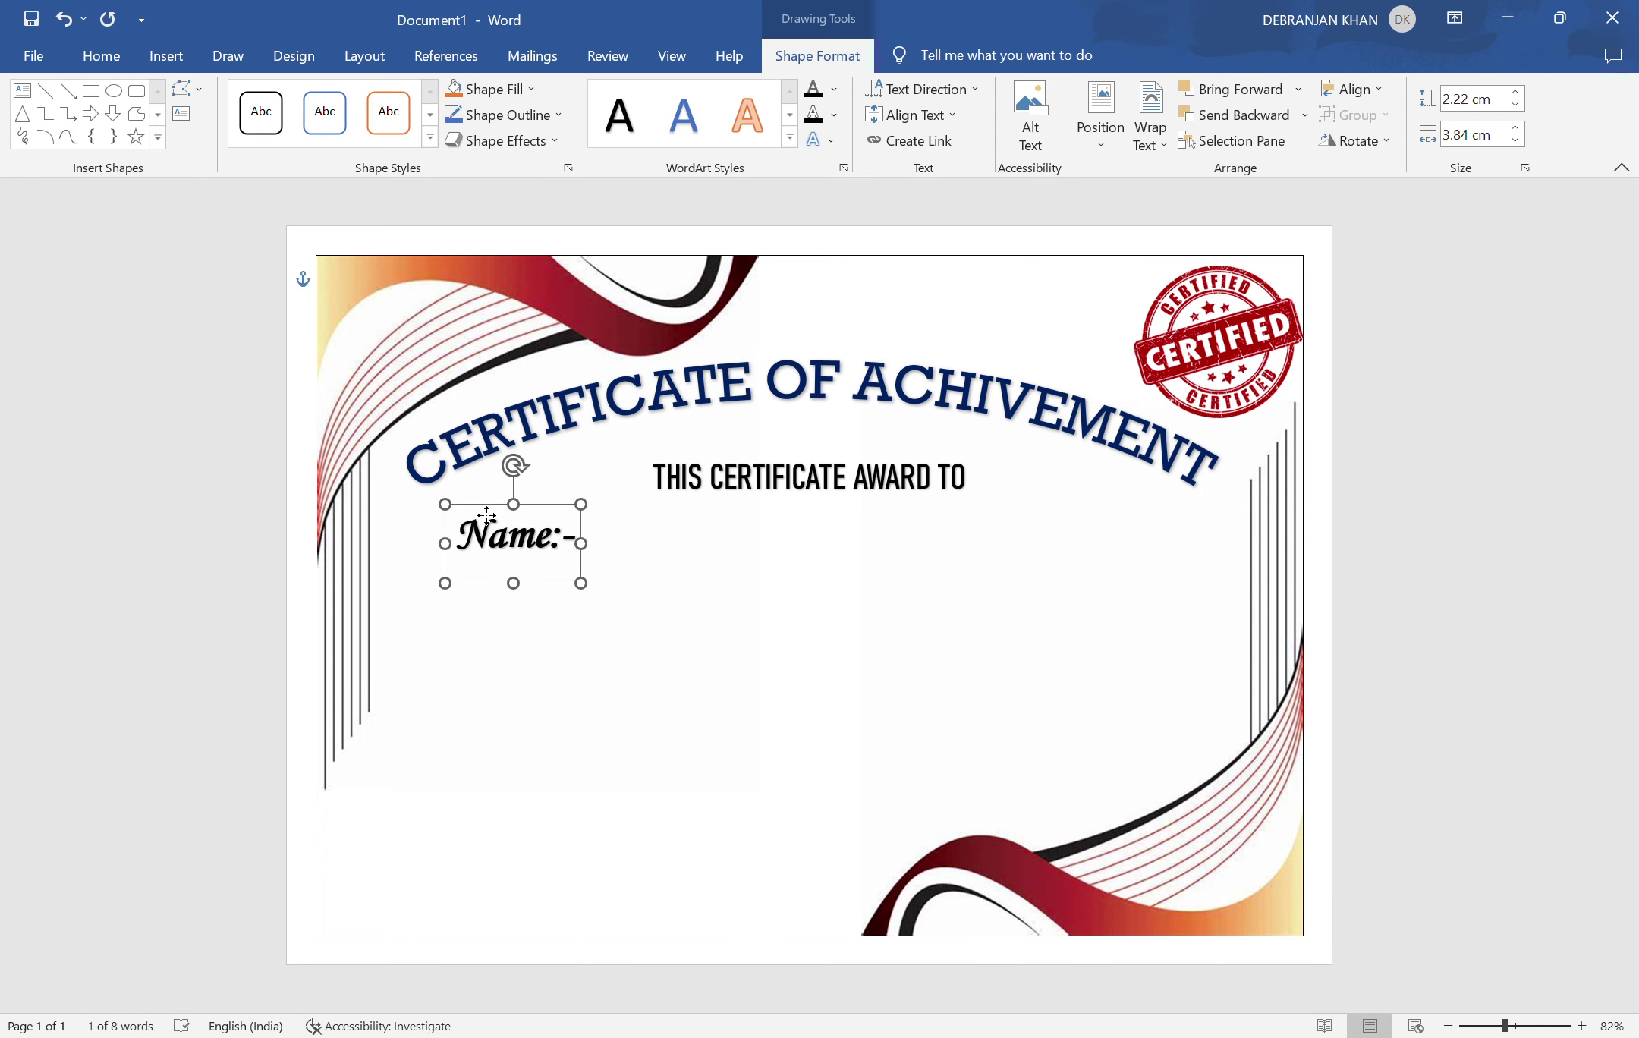
left_click(580, 552)
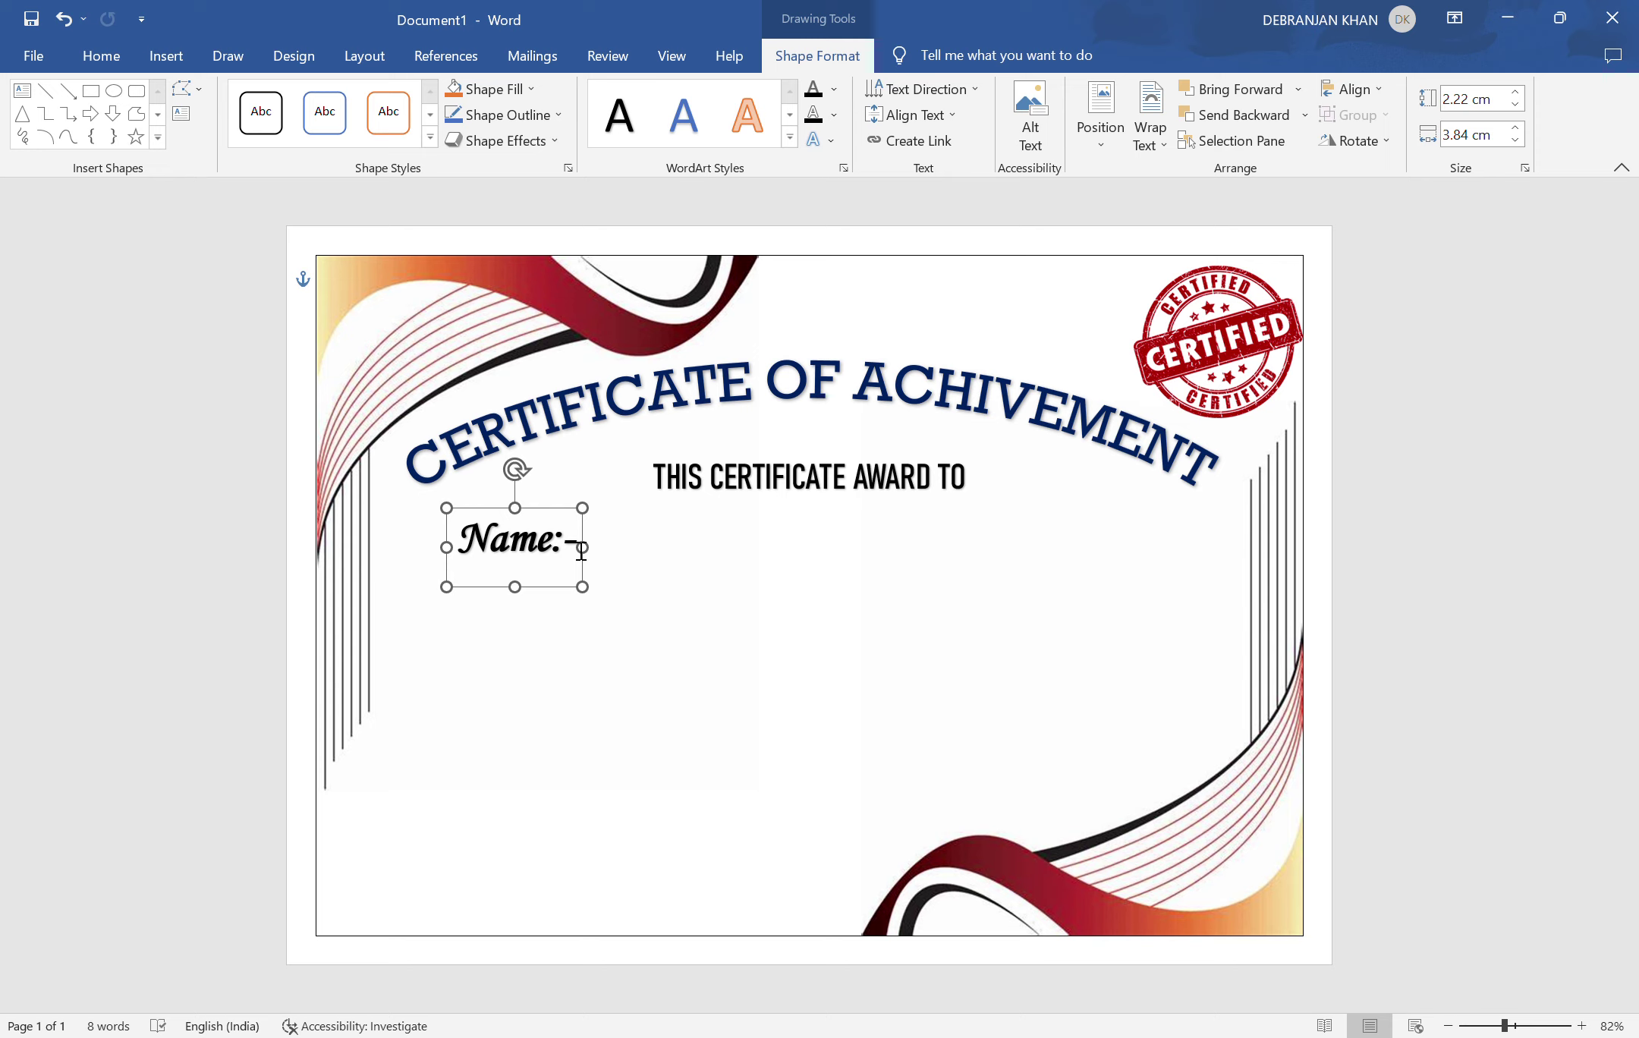
type("_______________________")
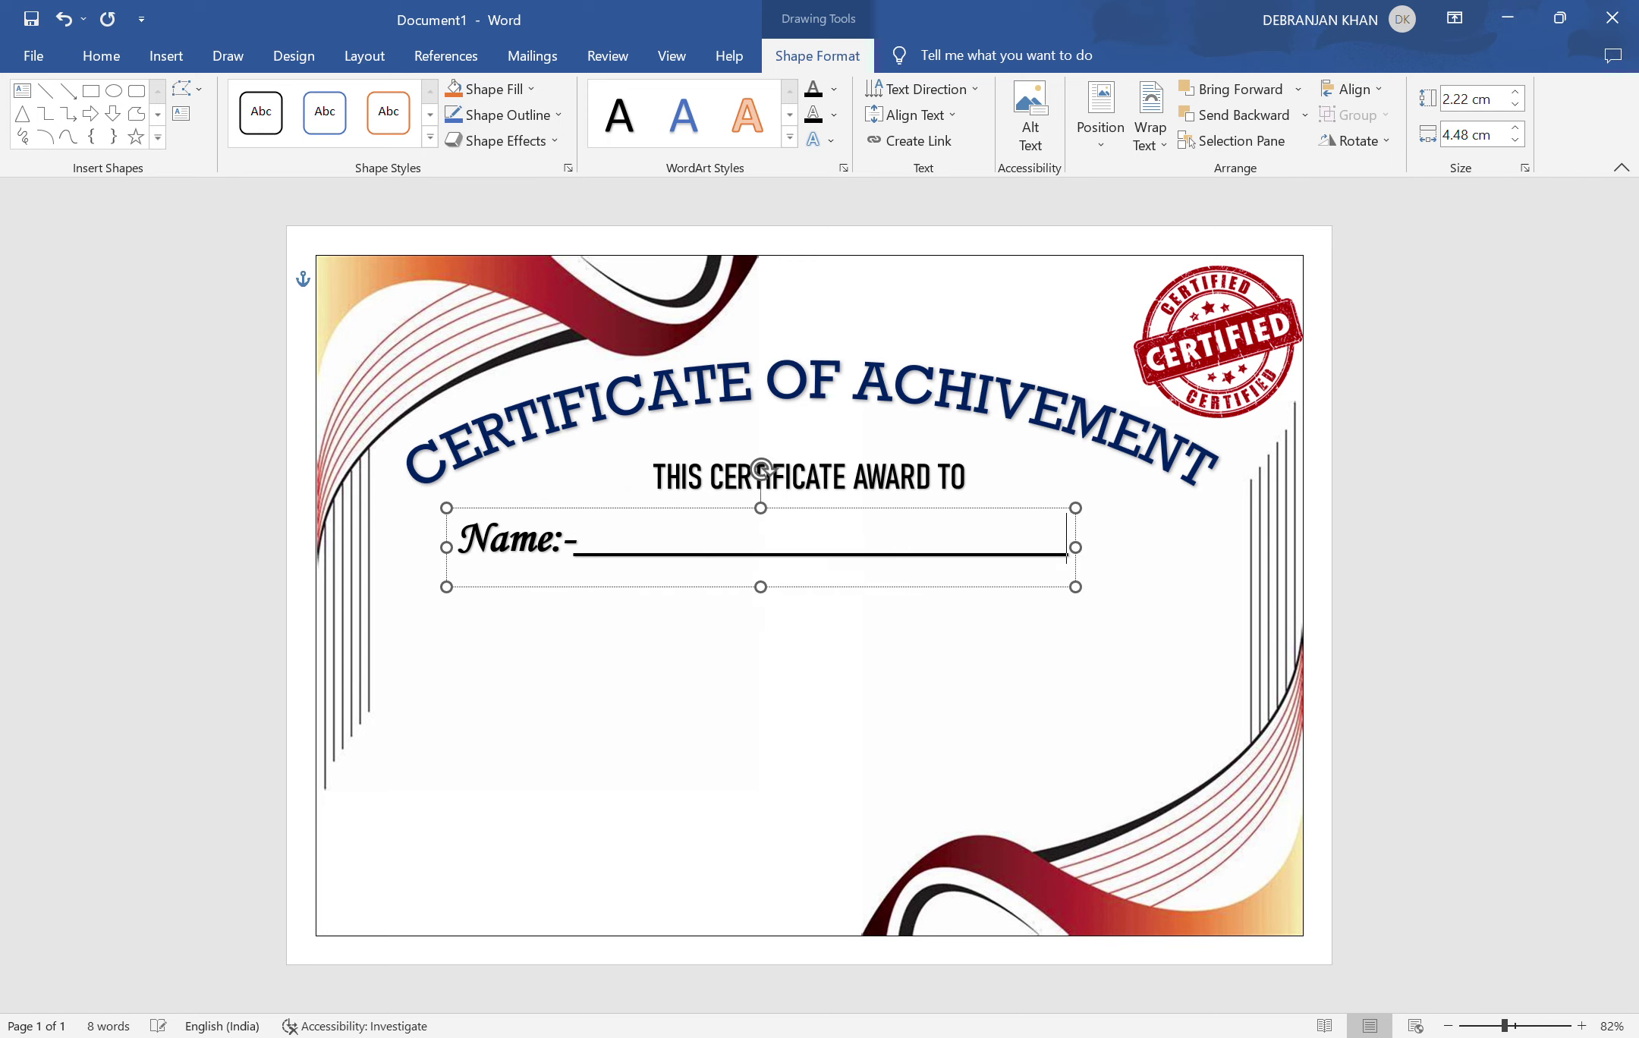
type("______")
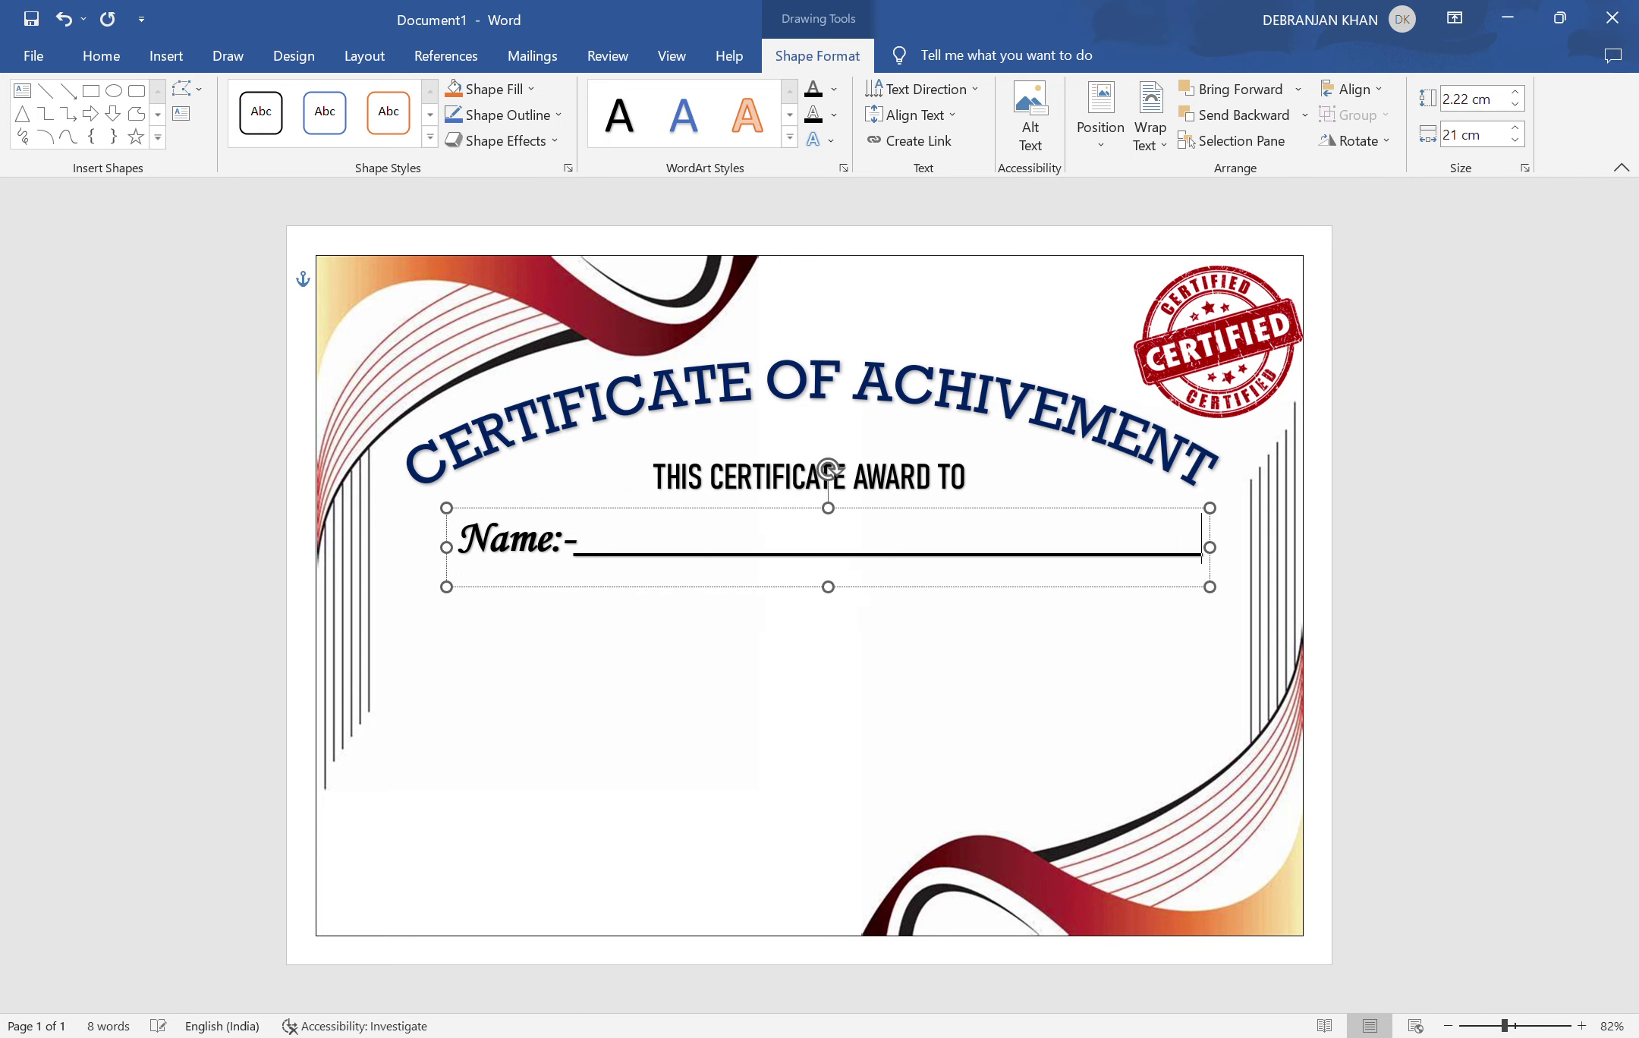
type("_")
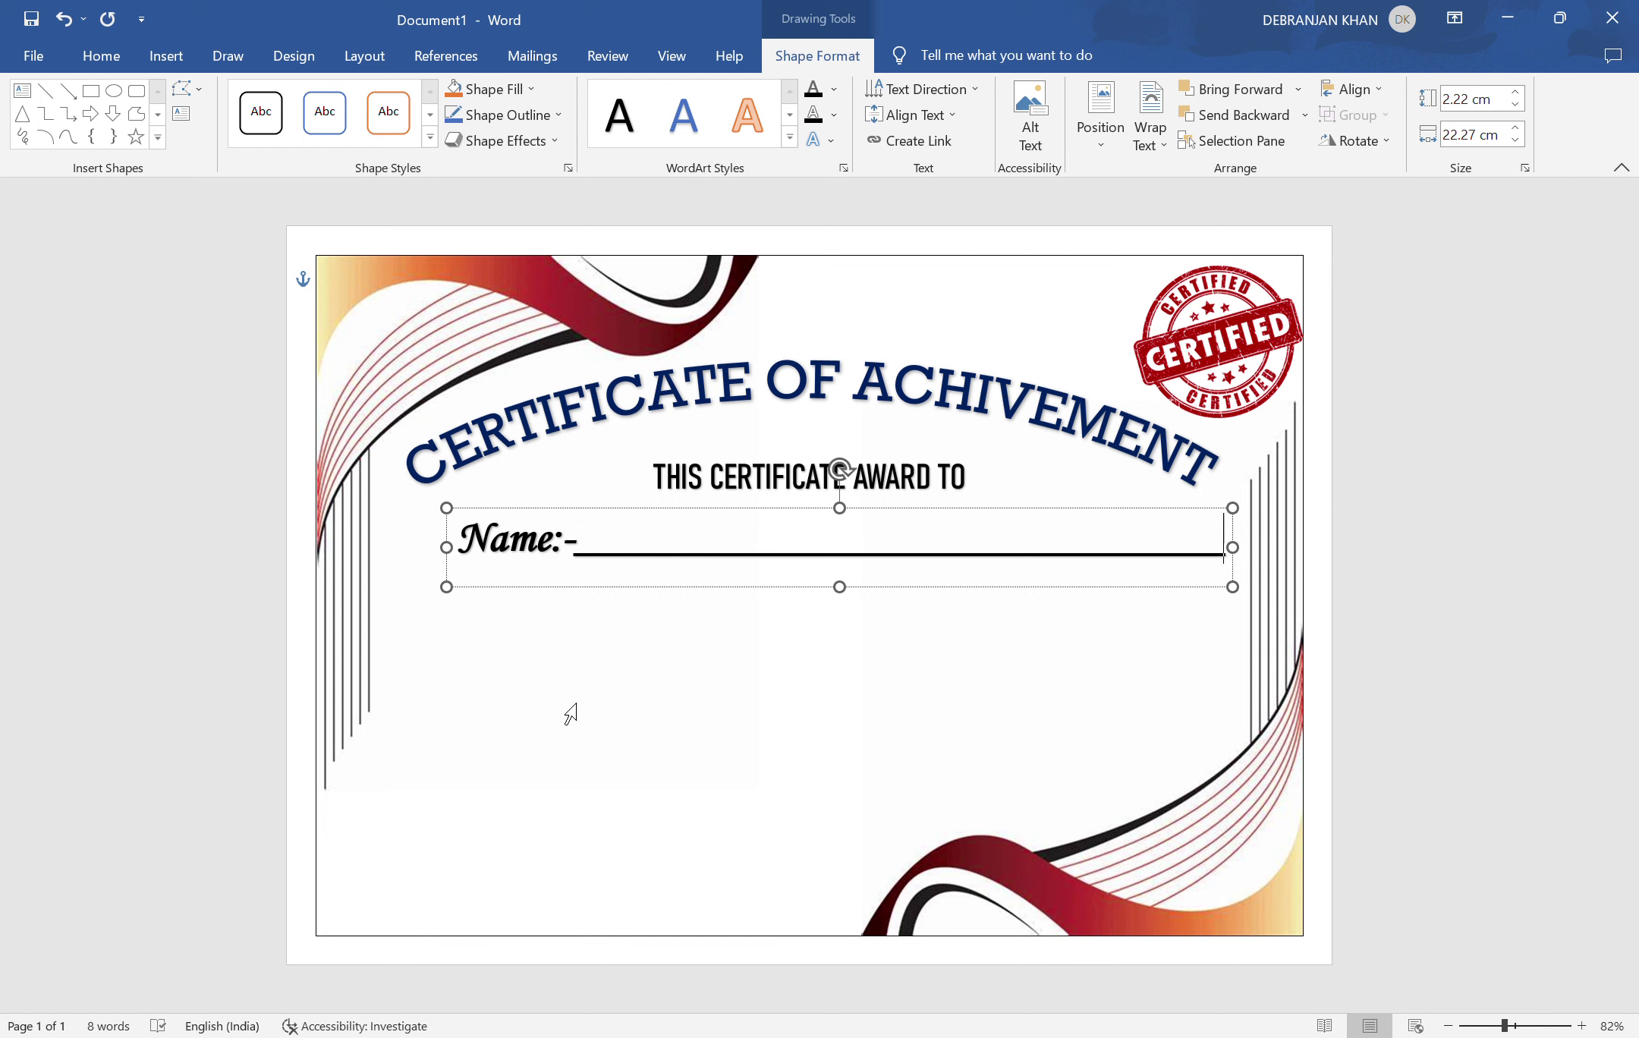
left_click(543, 710)
left_click(960, 305)
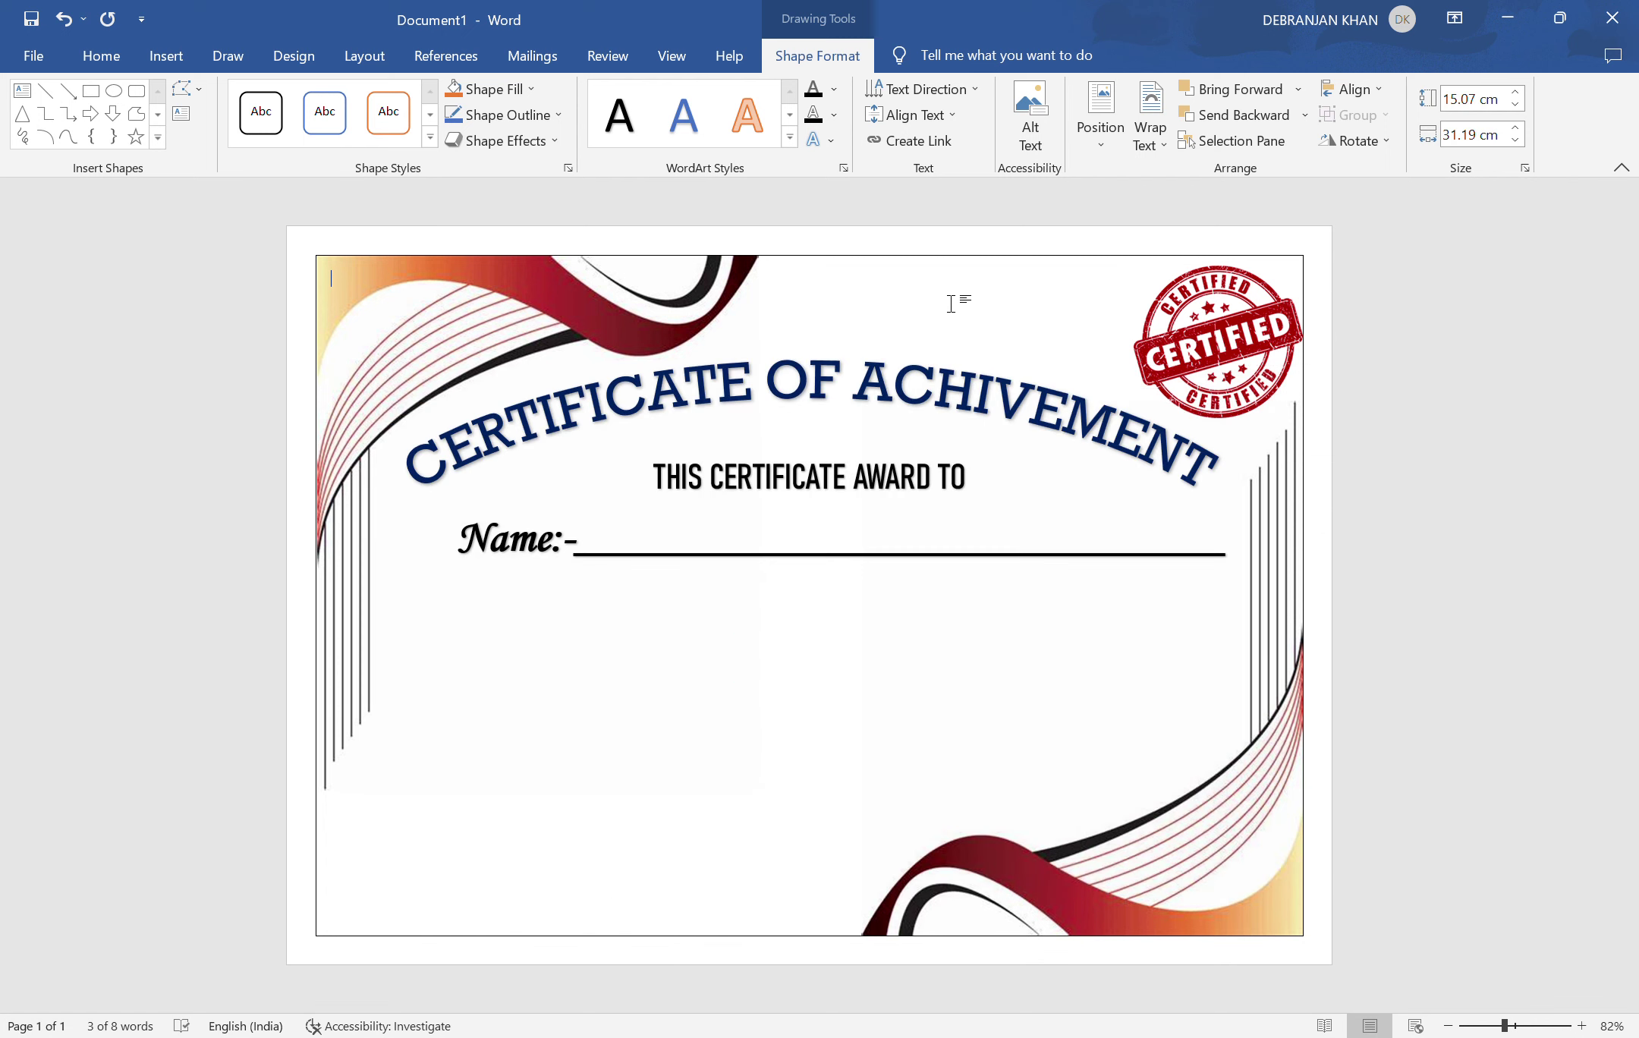
- Insert a WordArt reading 'Course :-' and italicize it to match the Name line
left_click(157, 66)
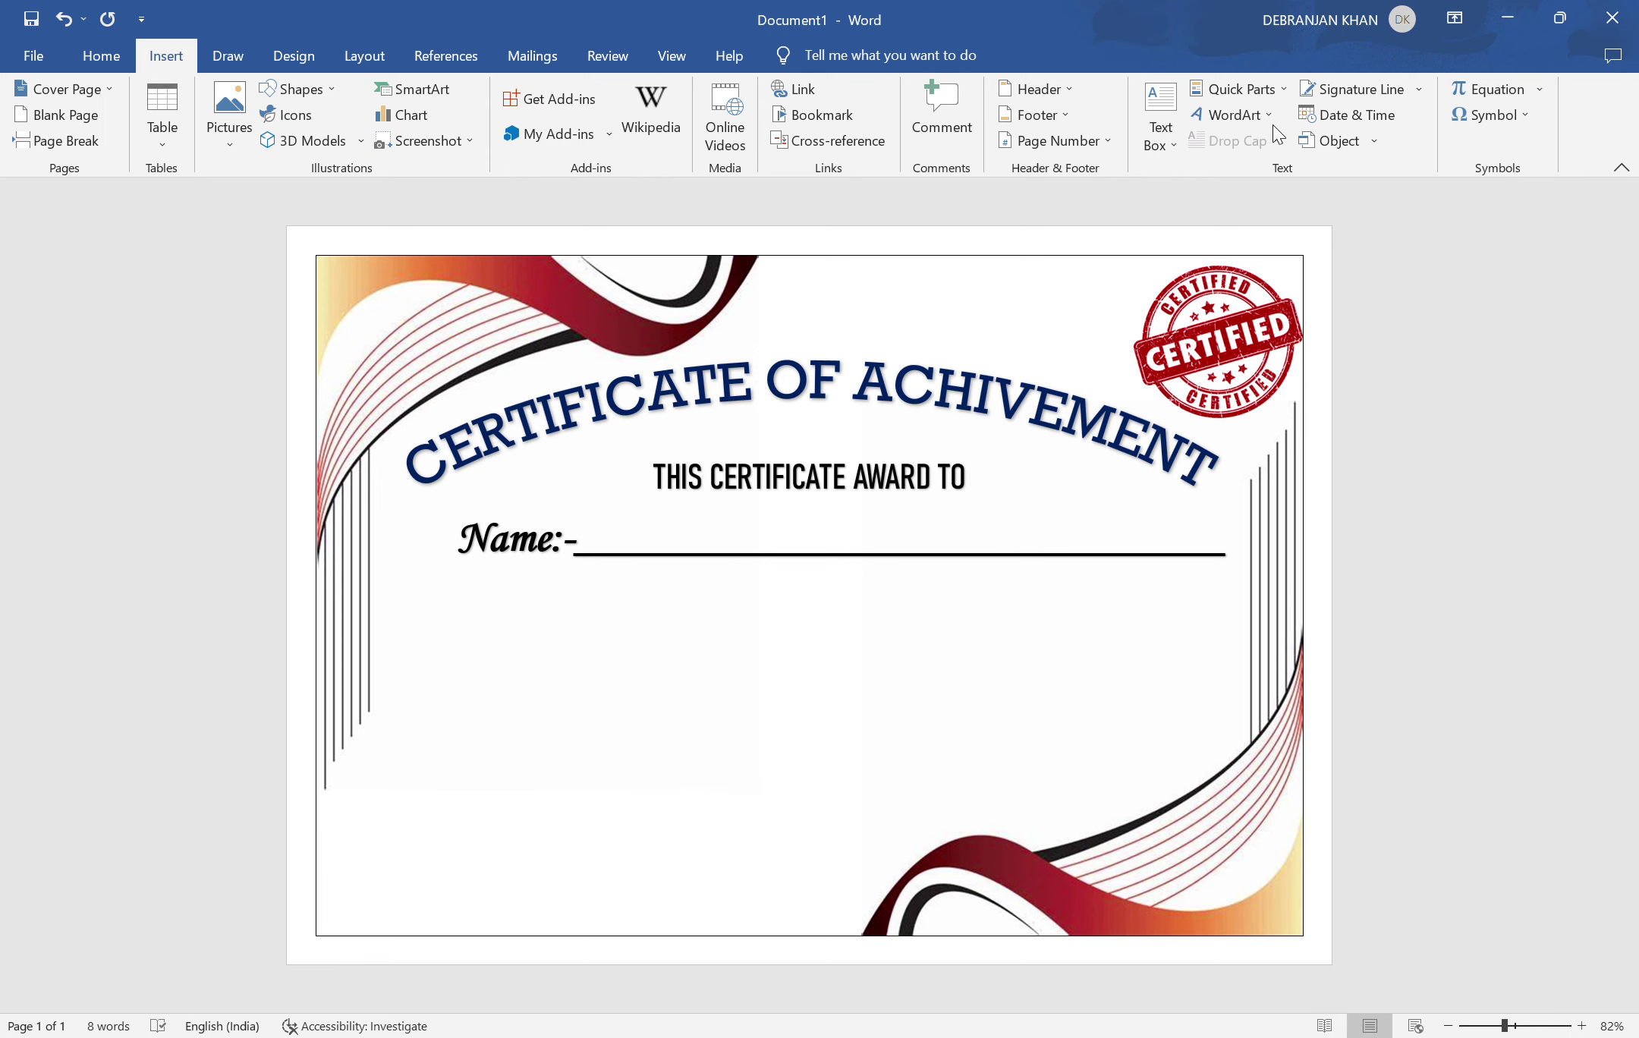
left_click(1216, 170)
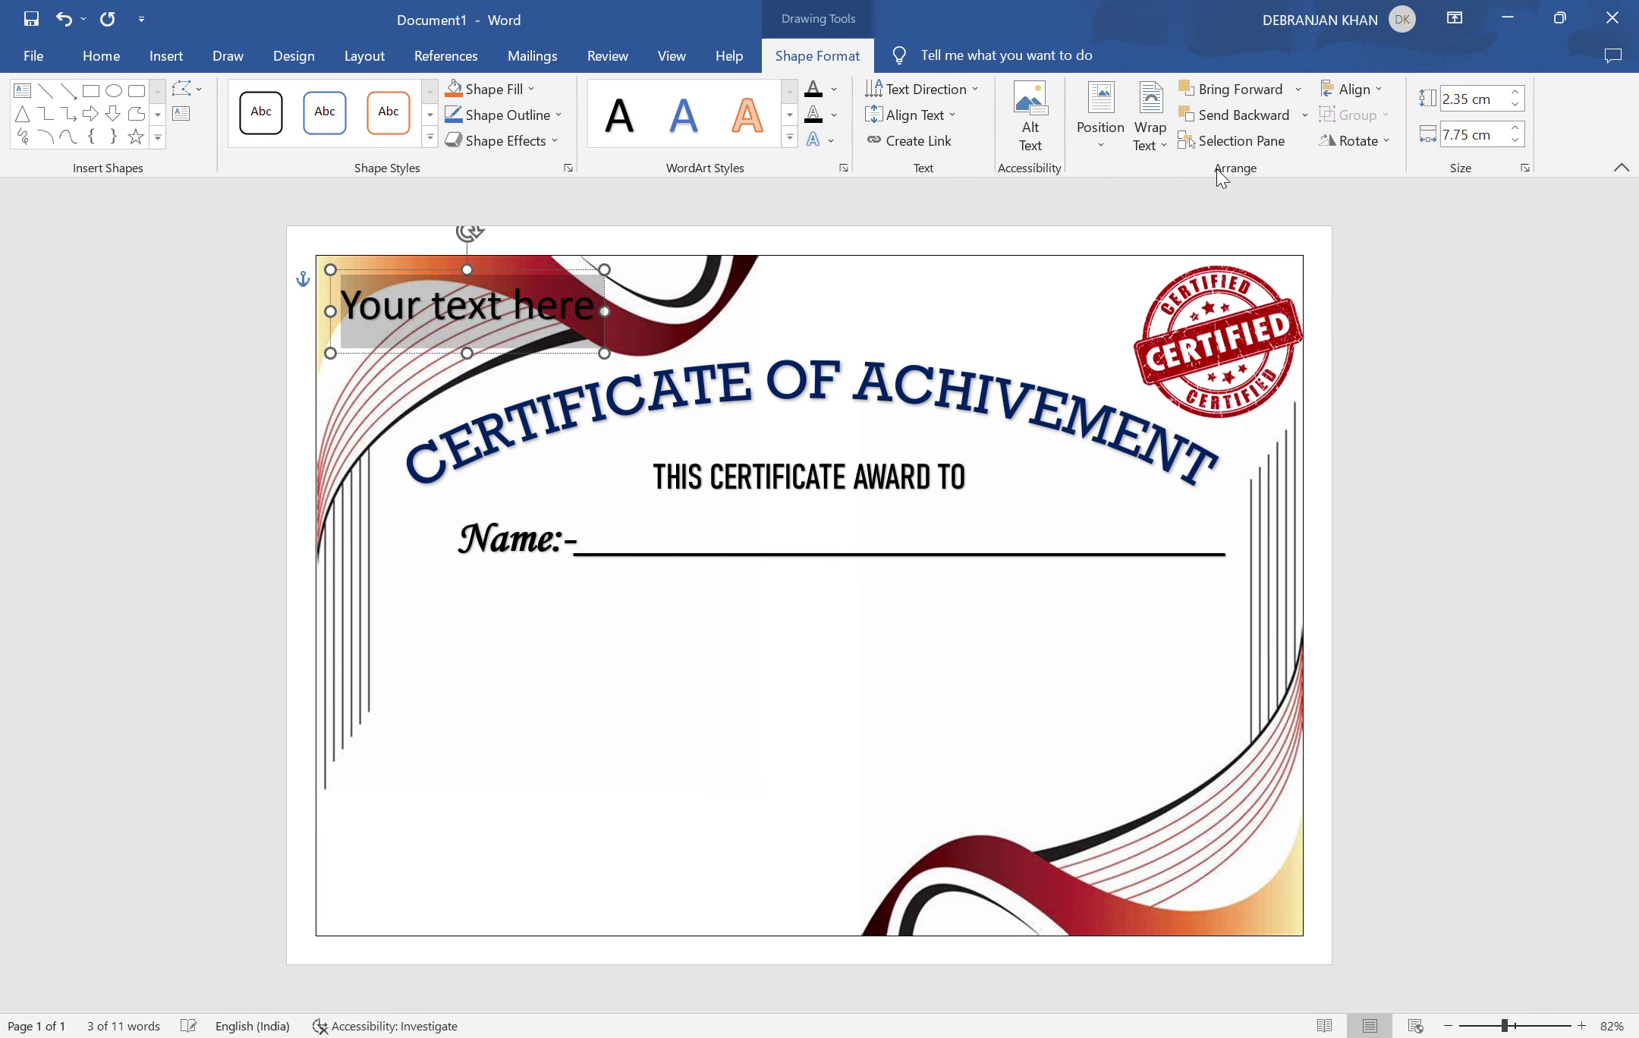
key("BackSpace")
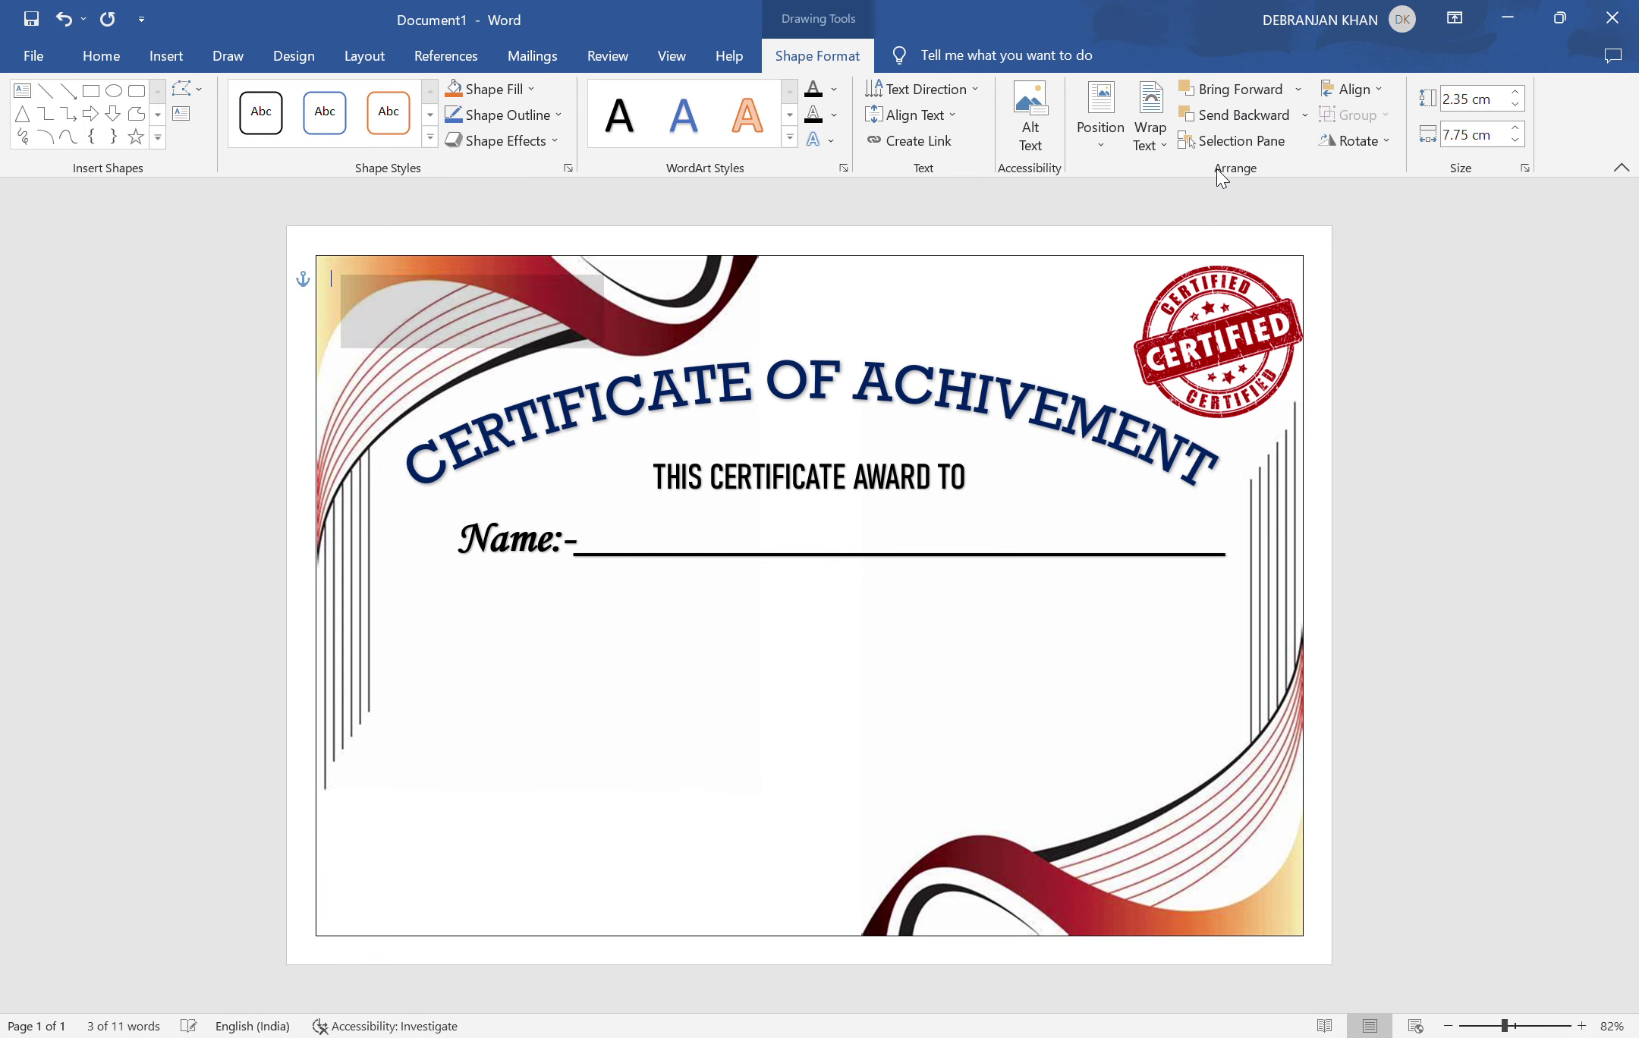
type("C")
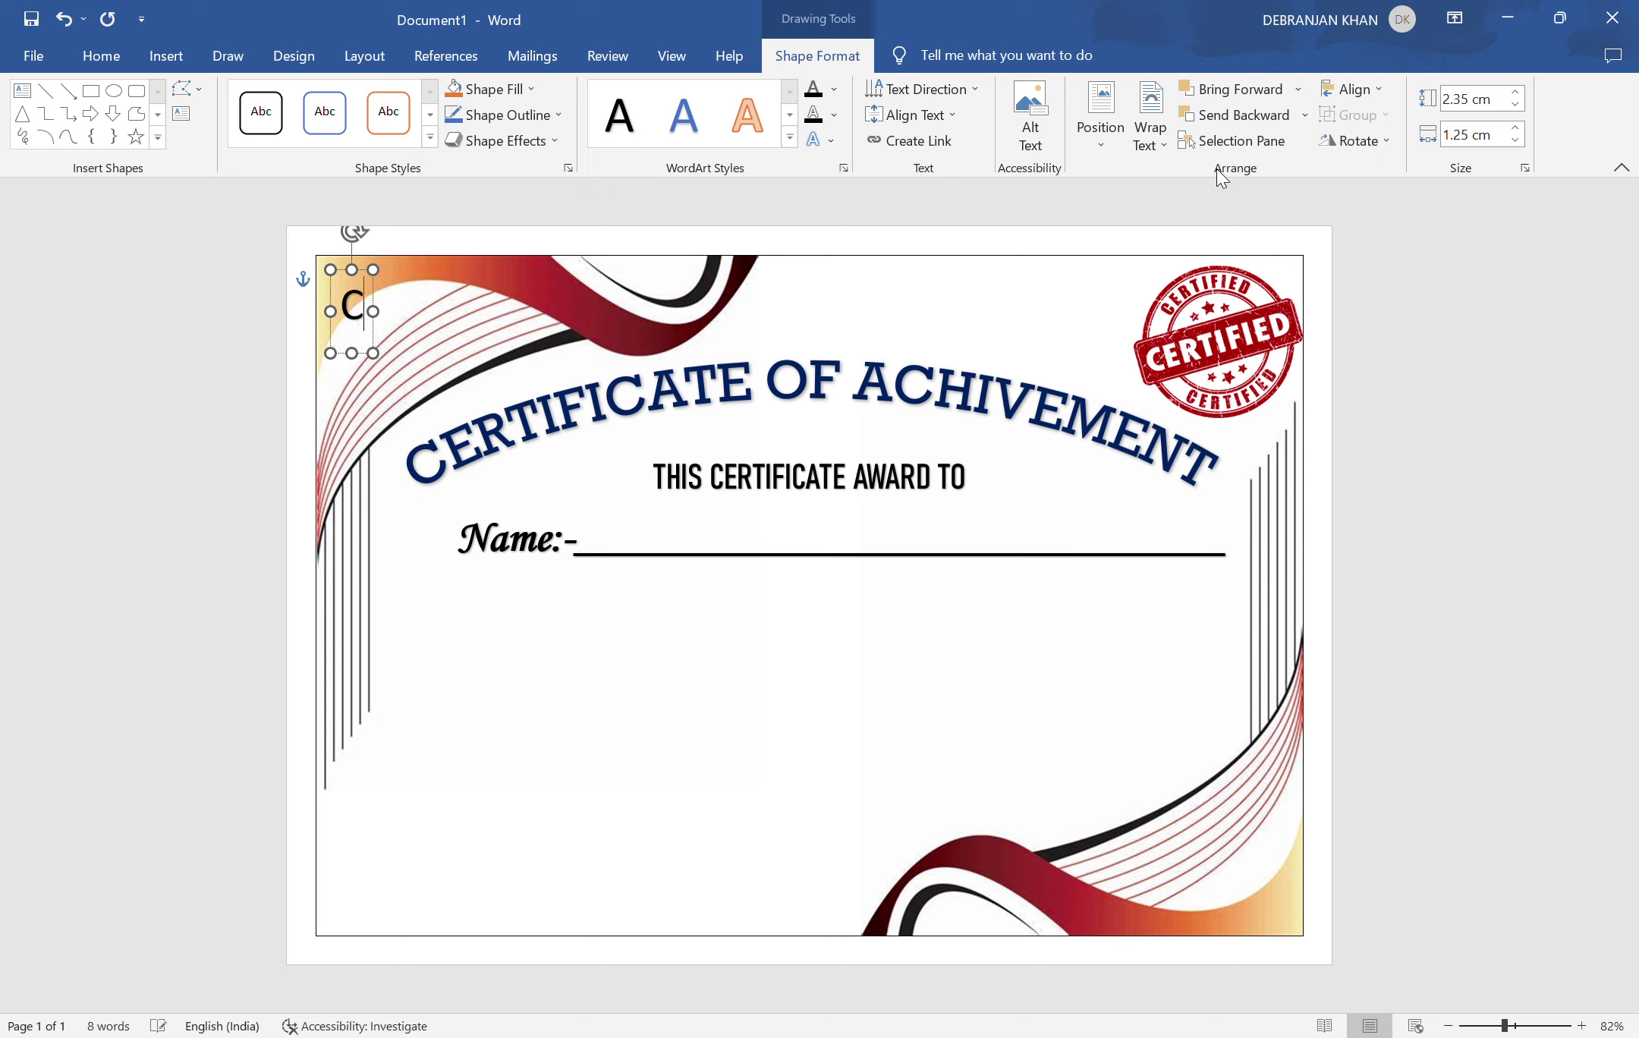
type("ourse")
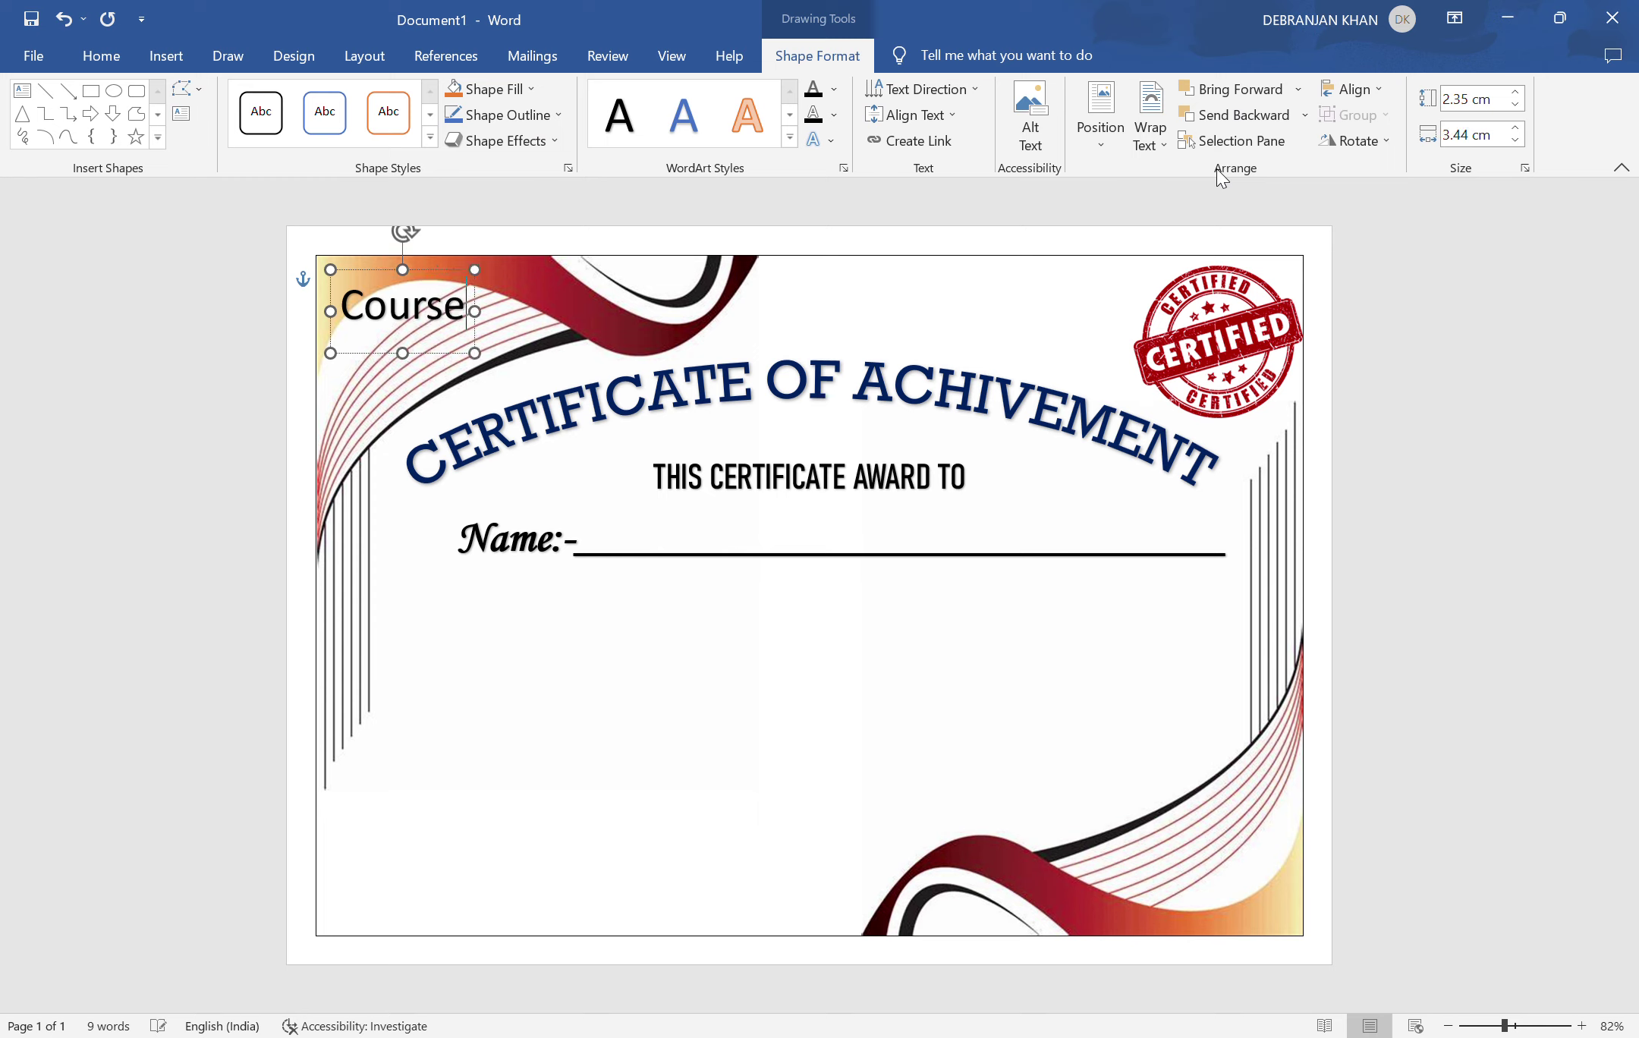
type(" nam")
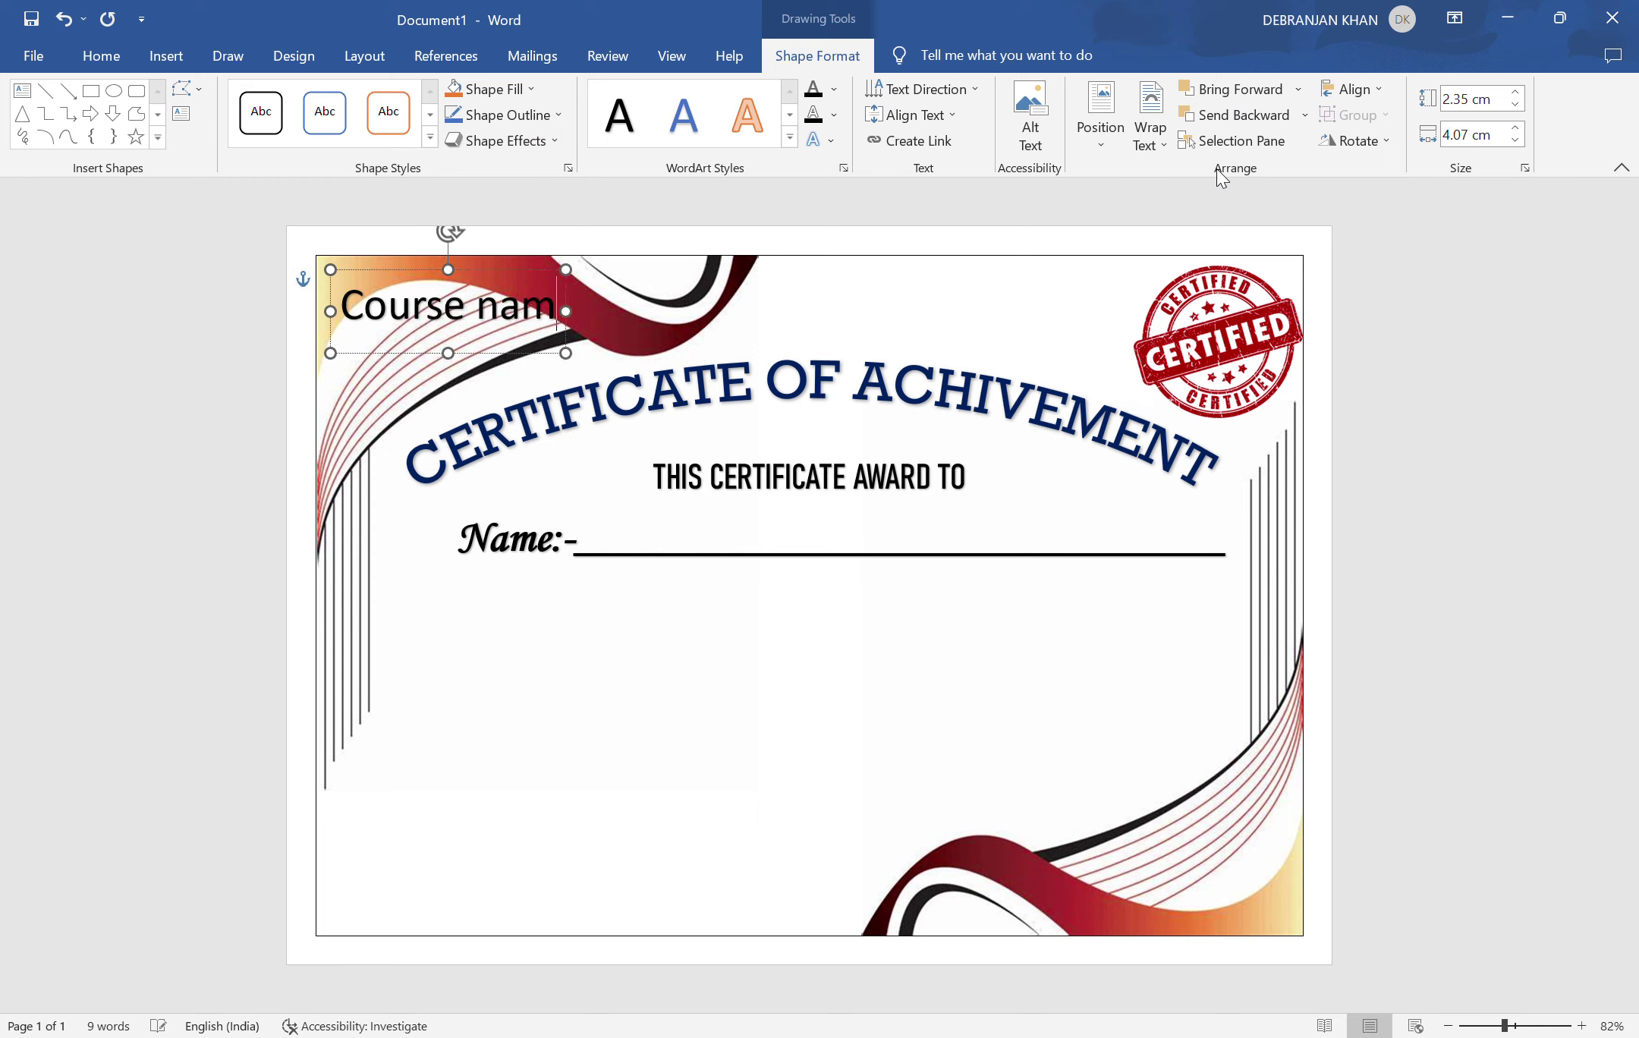
type("e")
key("BackSpace")
key("BackSpace")
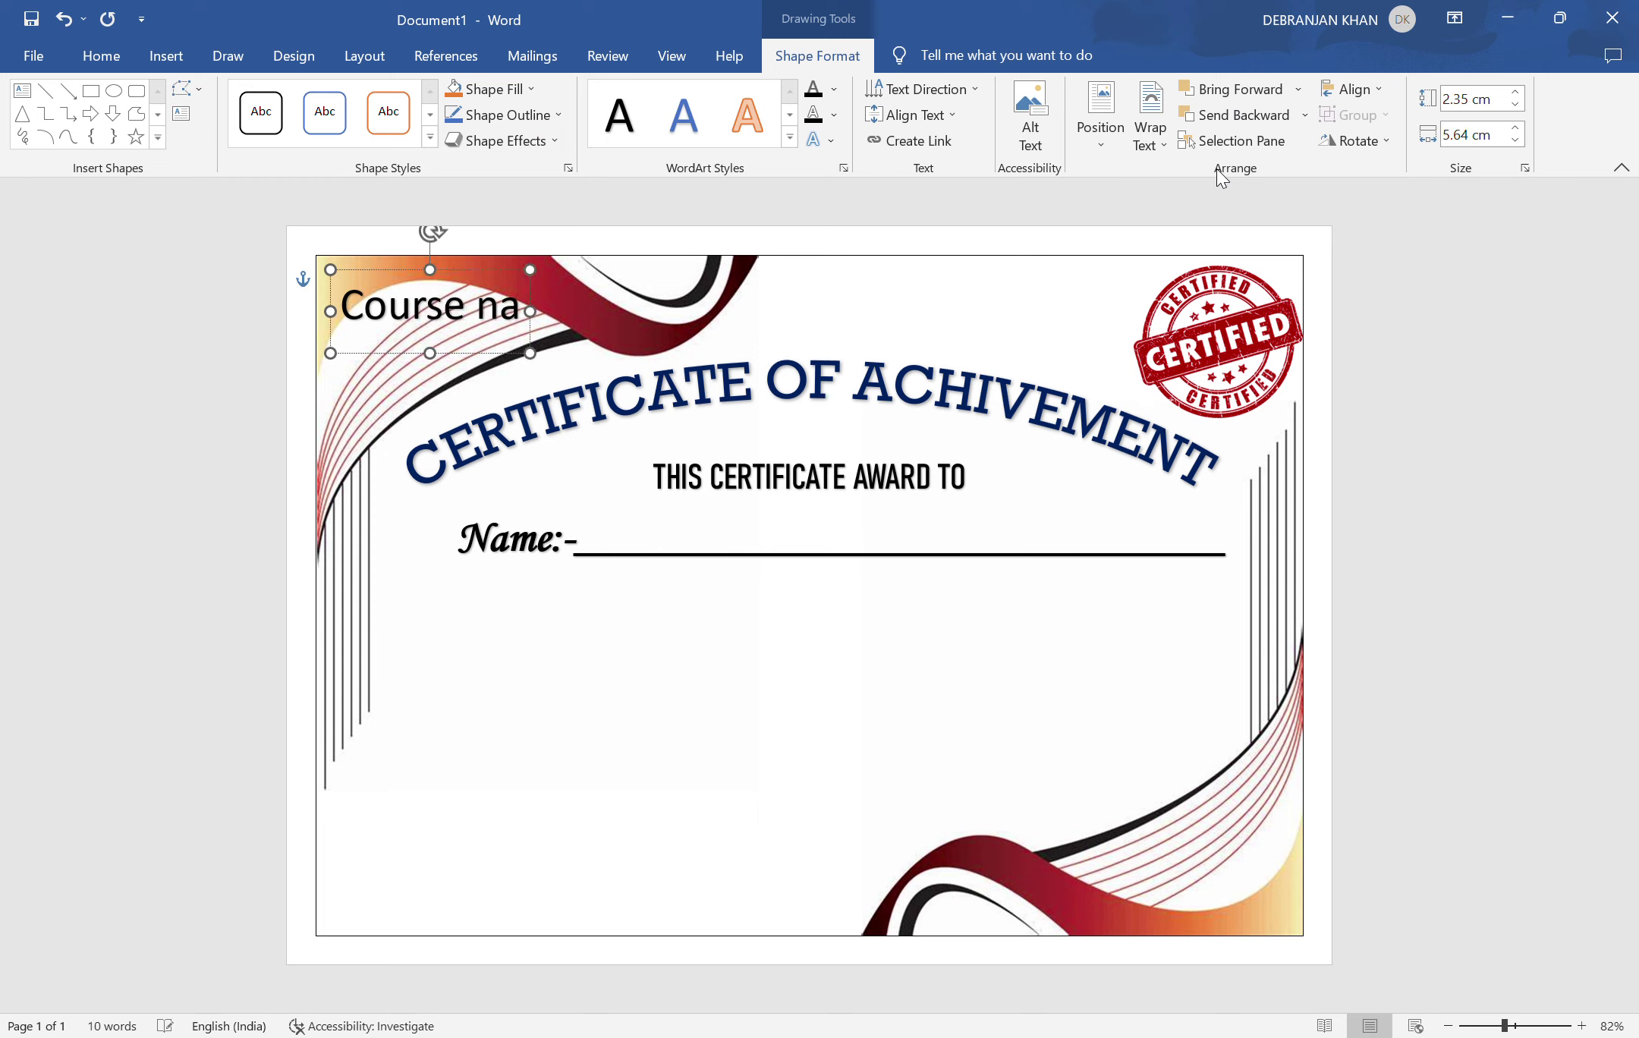
type("me")
key("BackSpace")
key("BackSpace")
key("BackSpace")
key("BackSpace")
key("BackSpace")
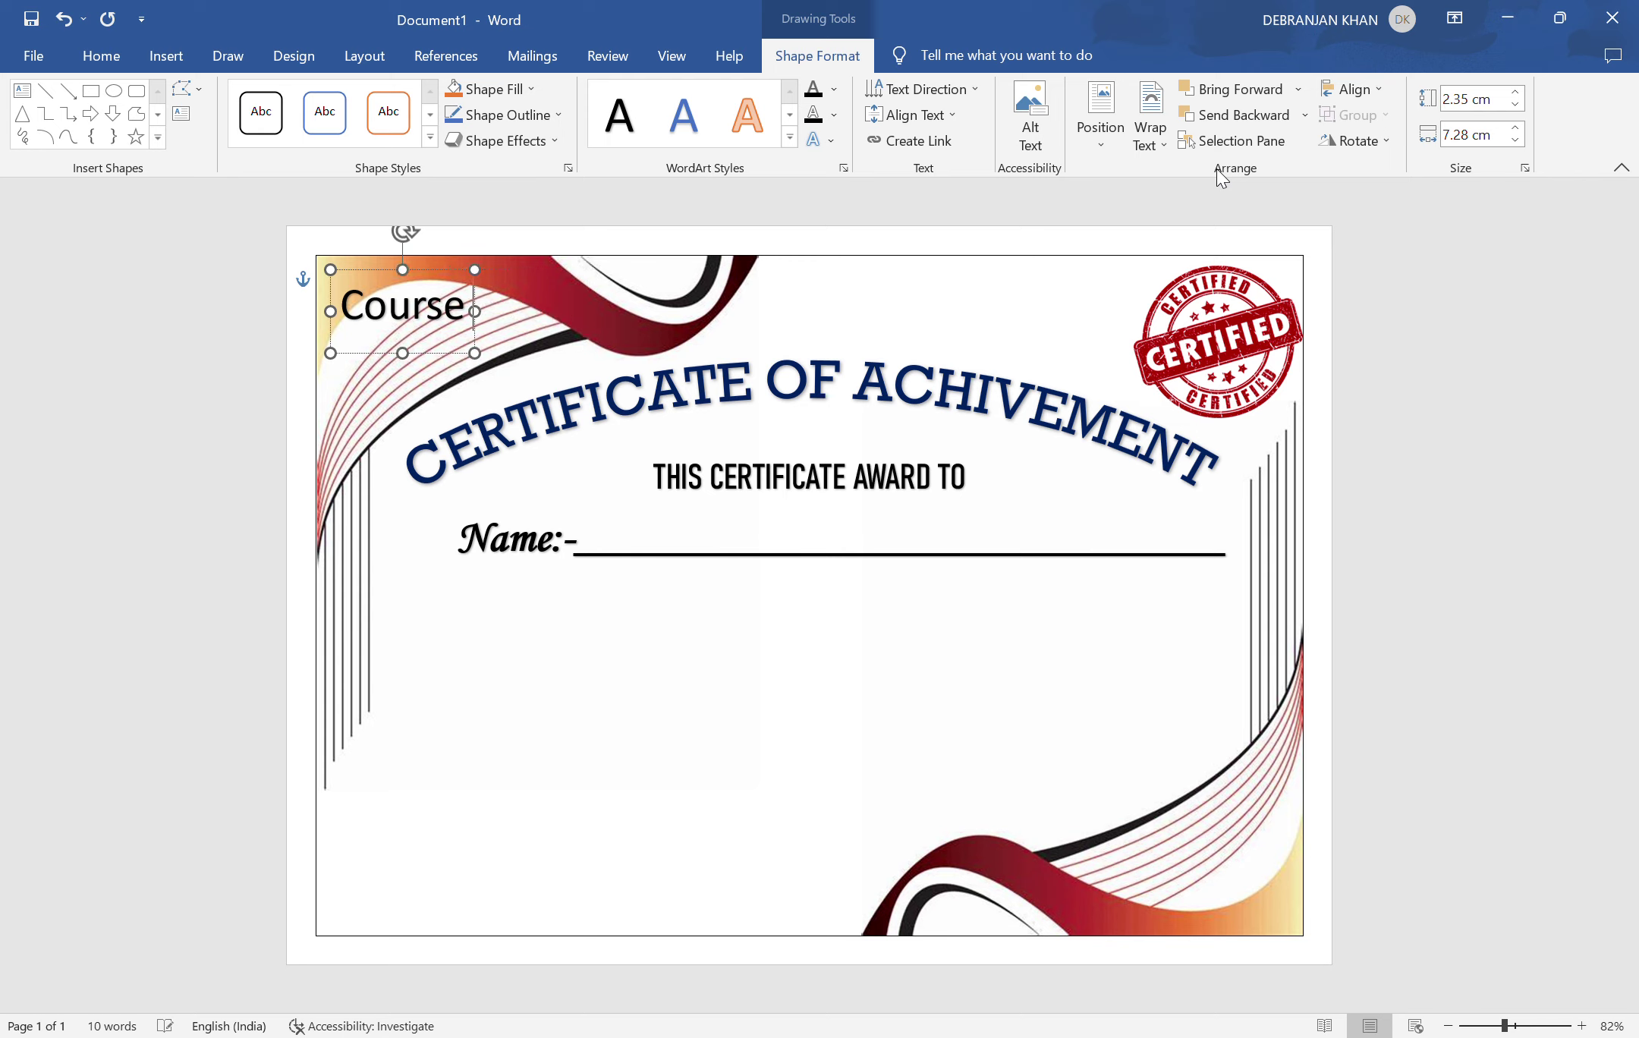
type(" :")
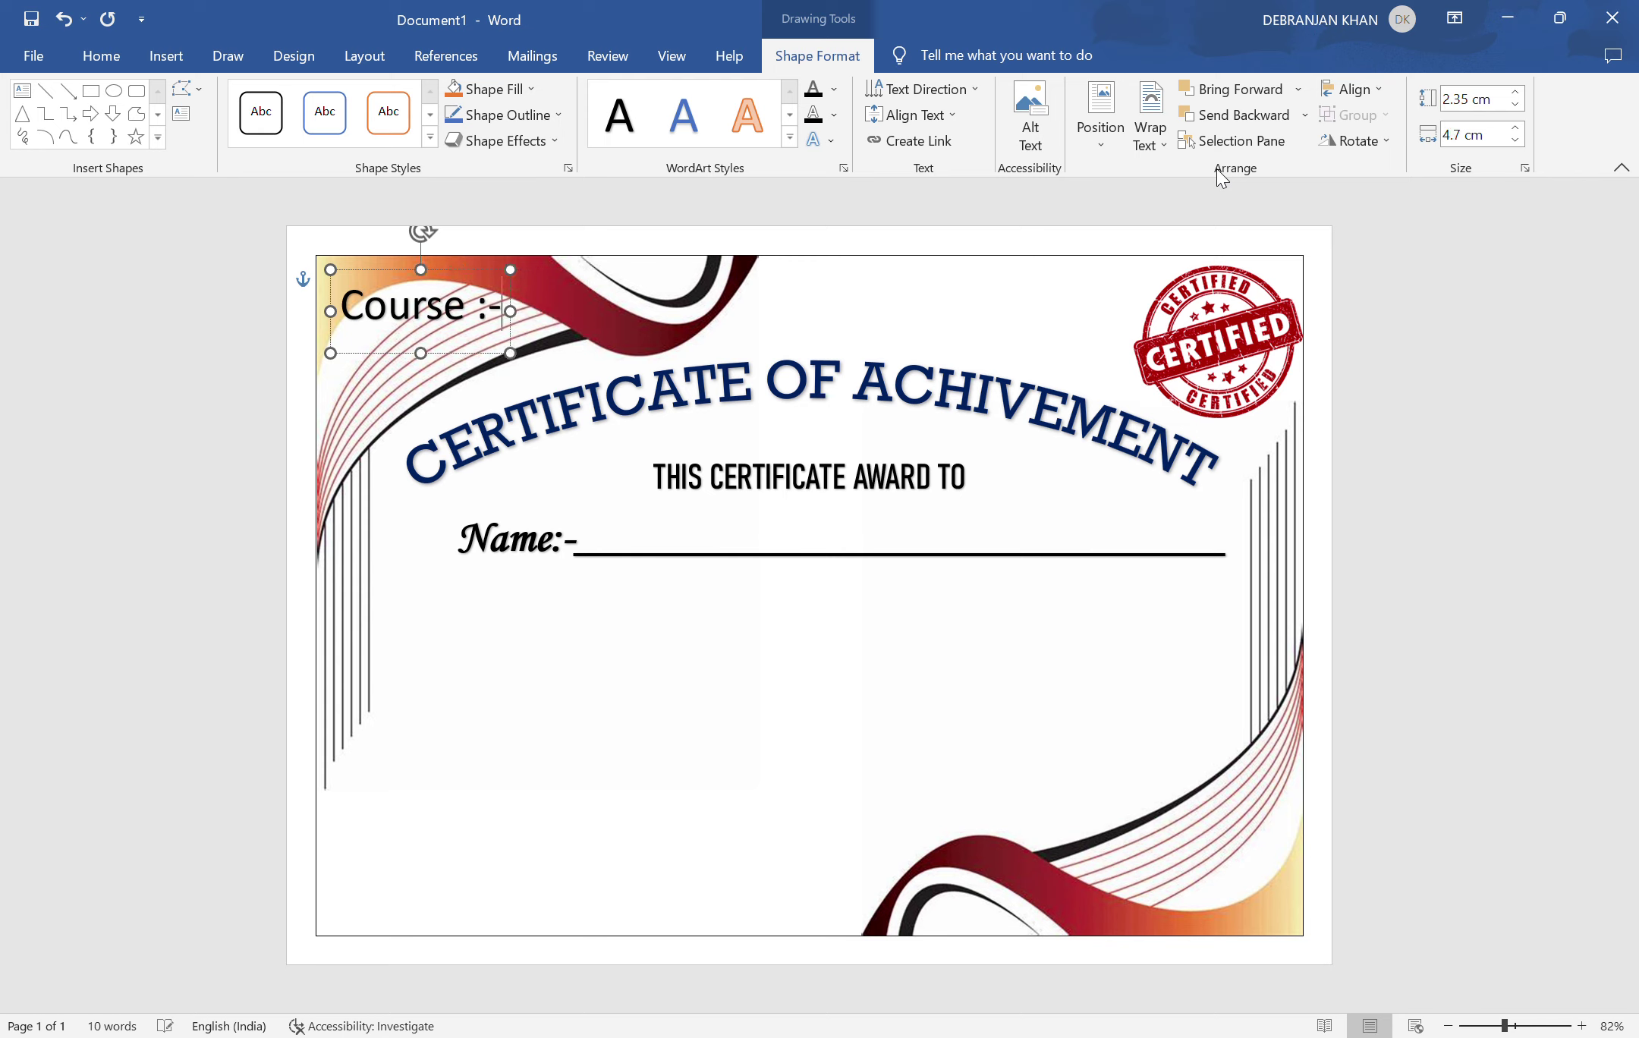
type("-")
left_click_drag(355, 322, 567, 347)
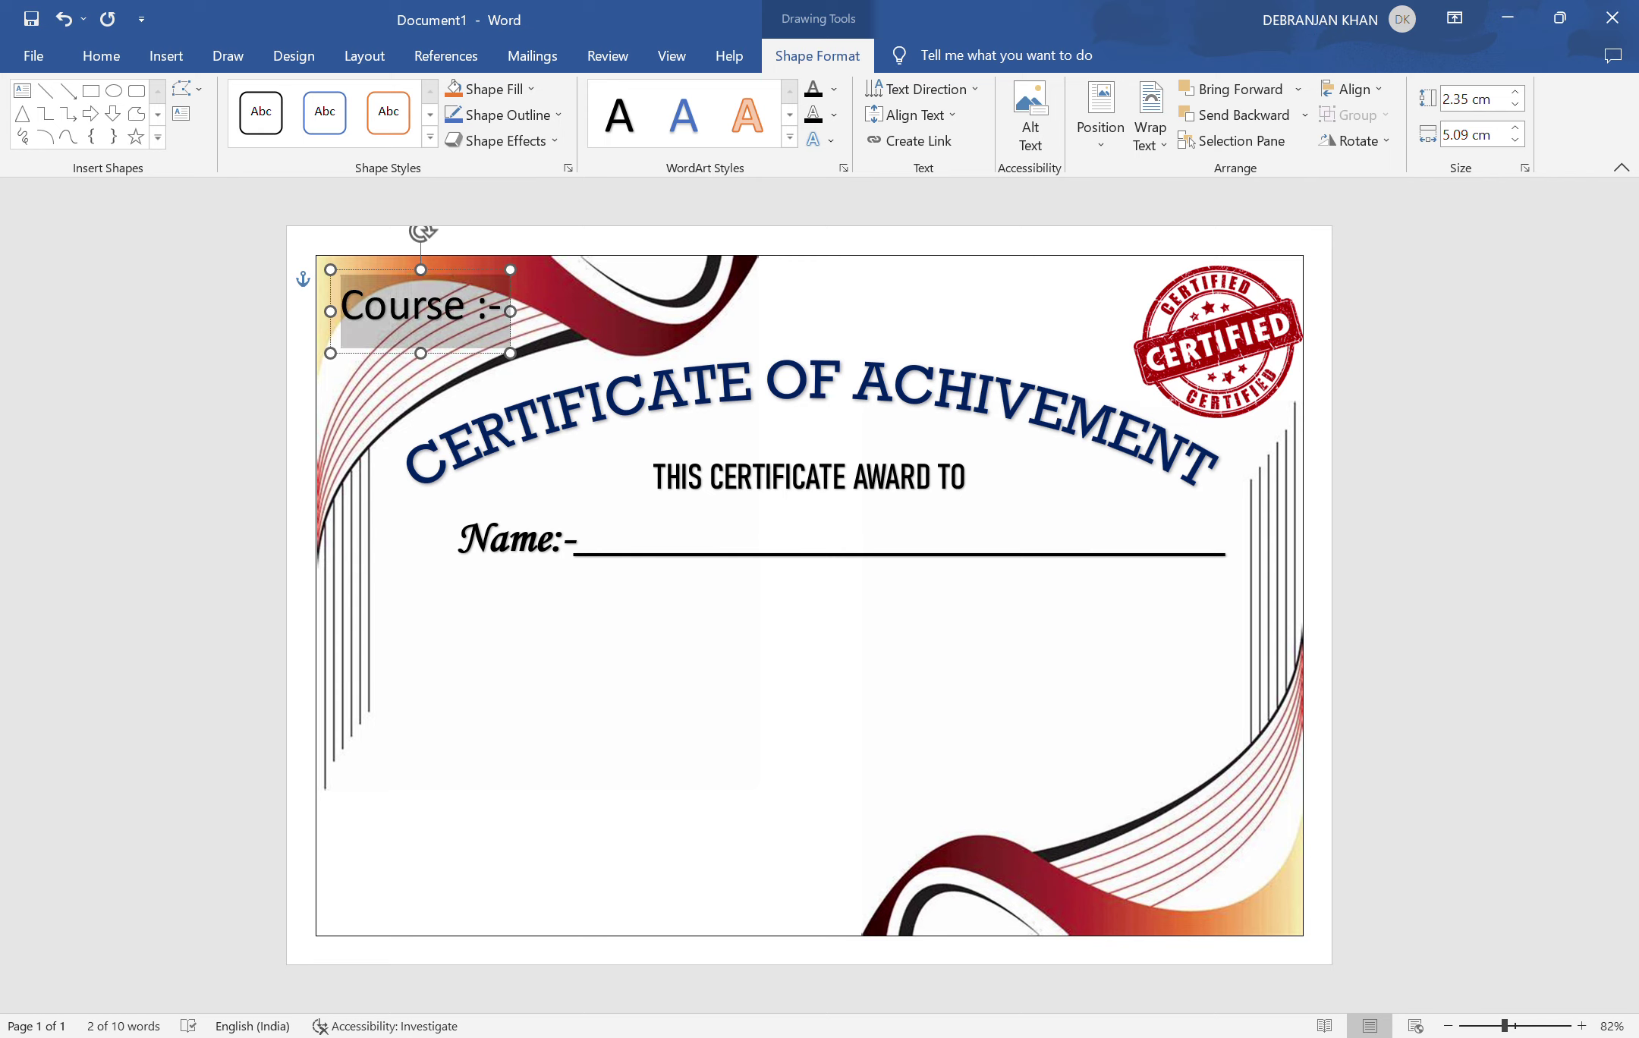
key("ctrl+i")
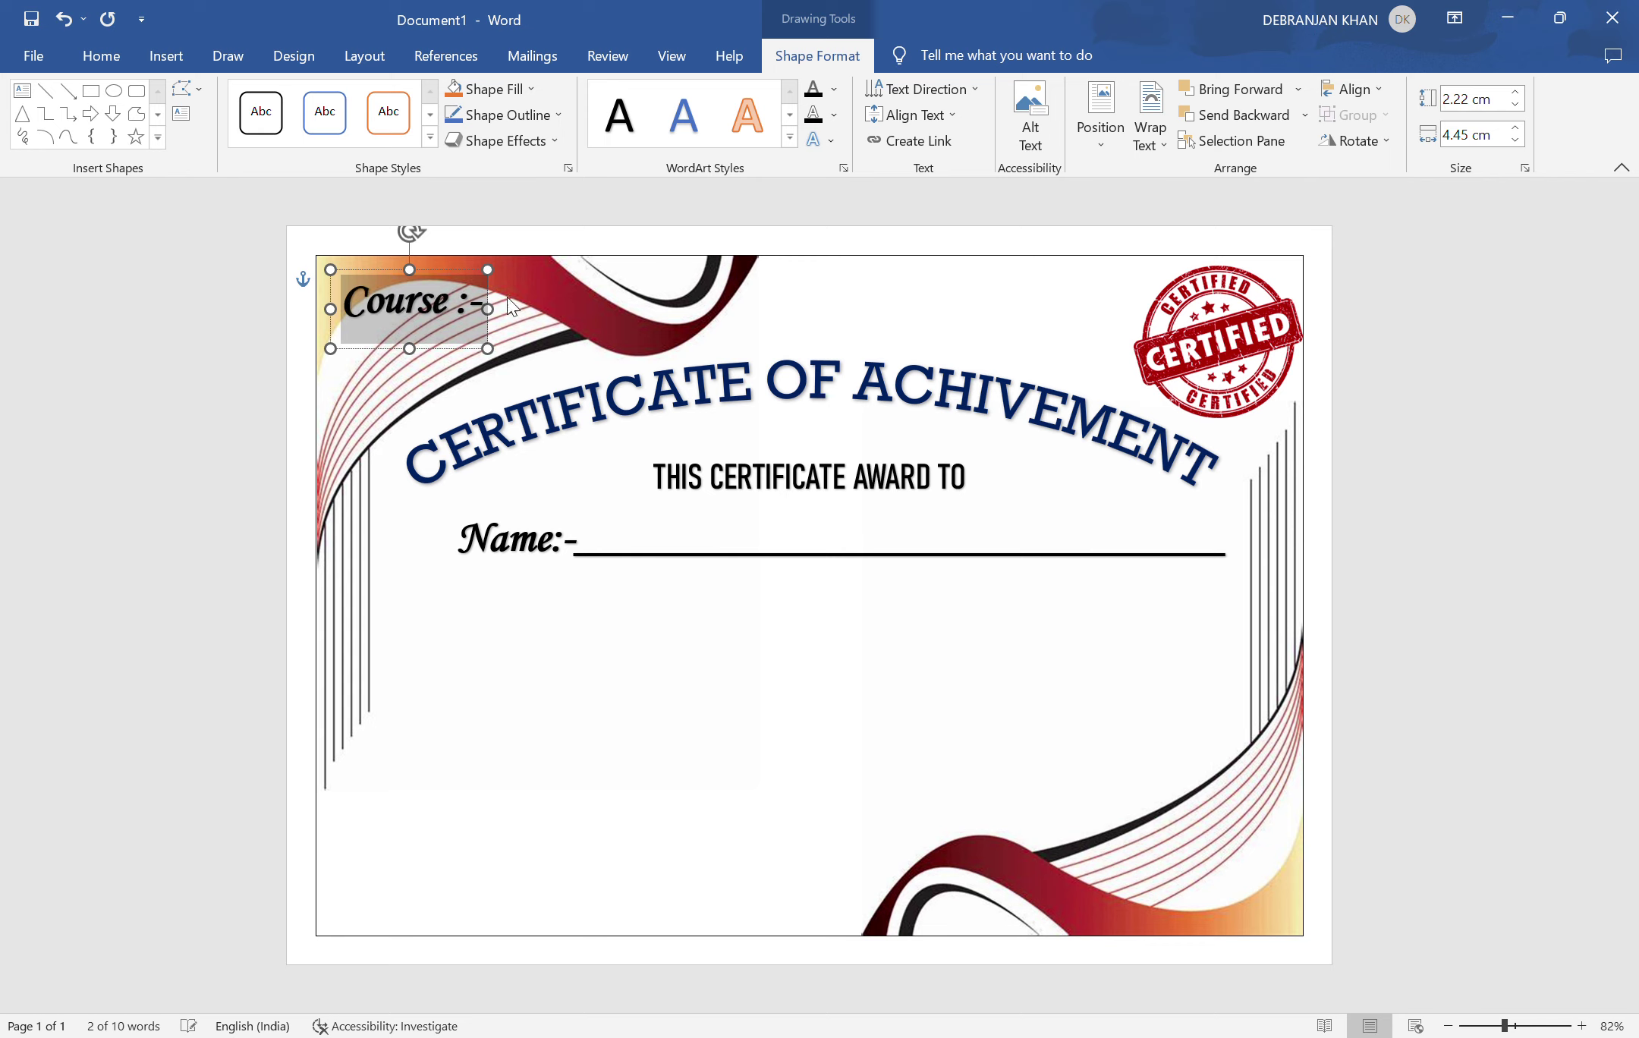
- Place Course :- directly under the Name line with a matching underscore line
mouse_move(453, 316)
left_mouse_down()
mouse_move(471, 455)
mouse_move(552, 572)
left_mouse_up()
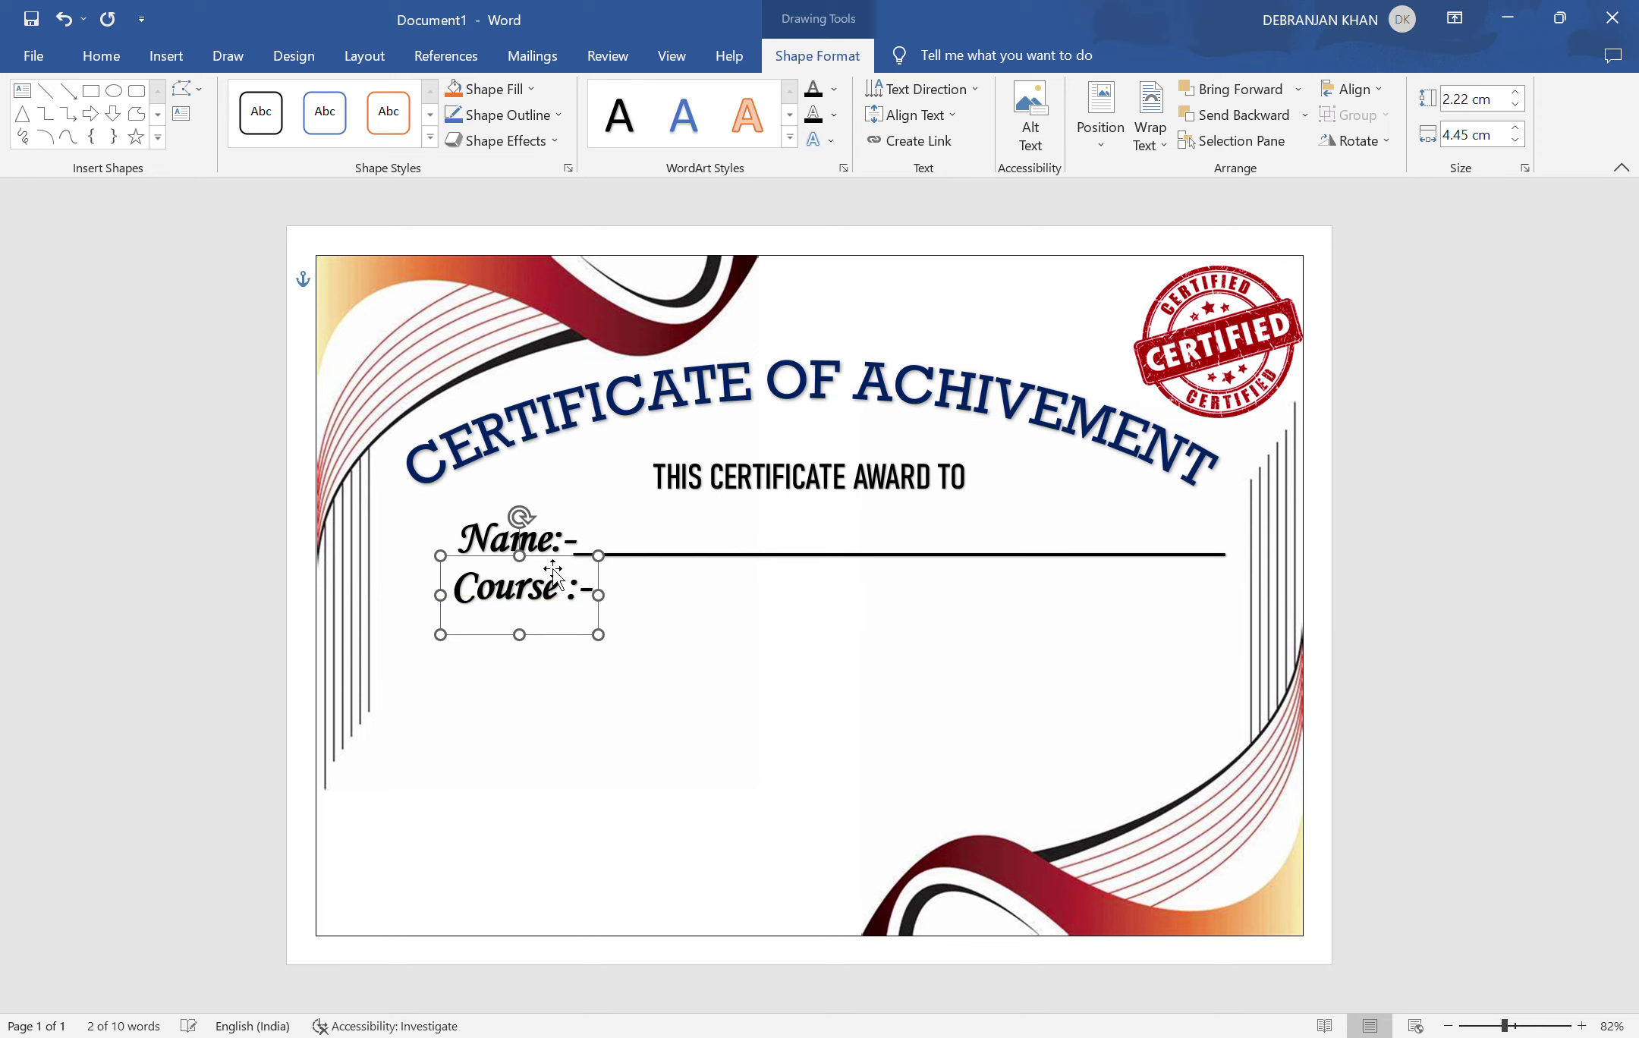
left_click(602, 592)
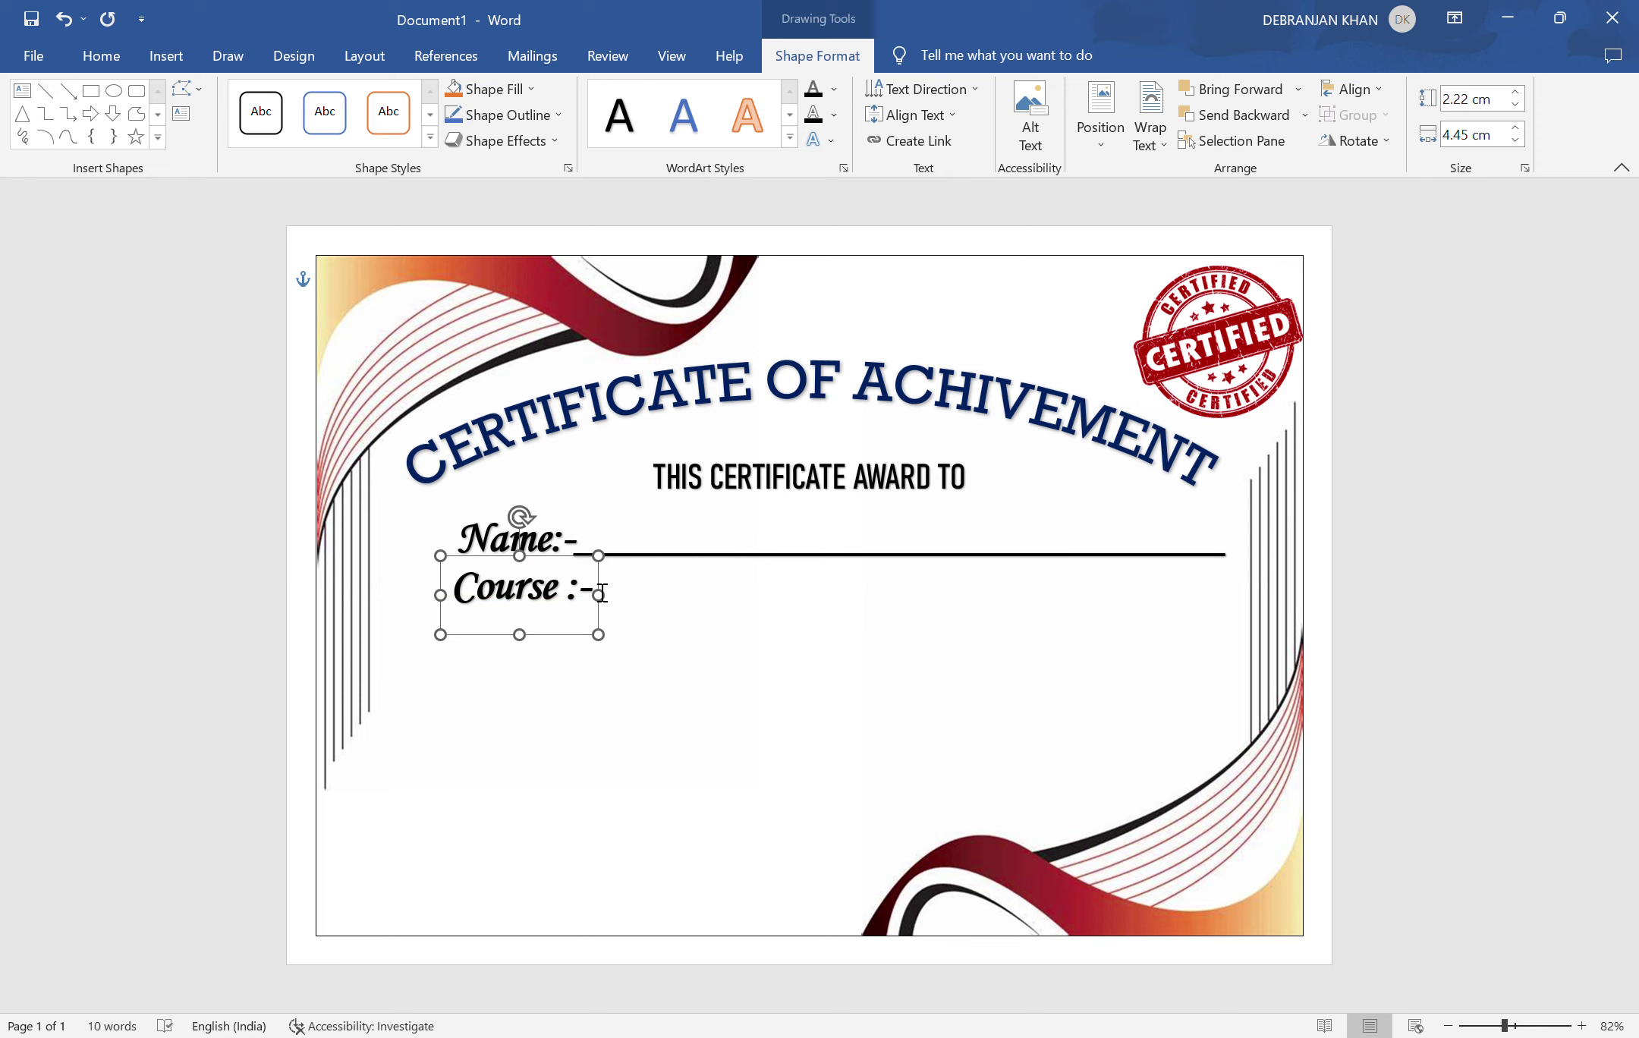
type("___________________________________")
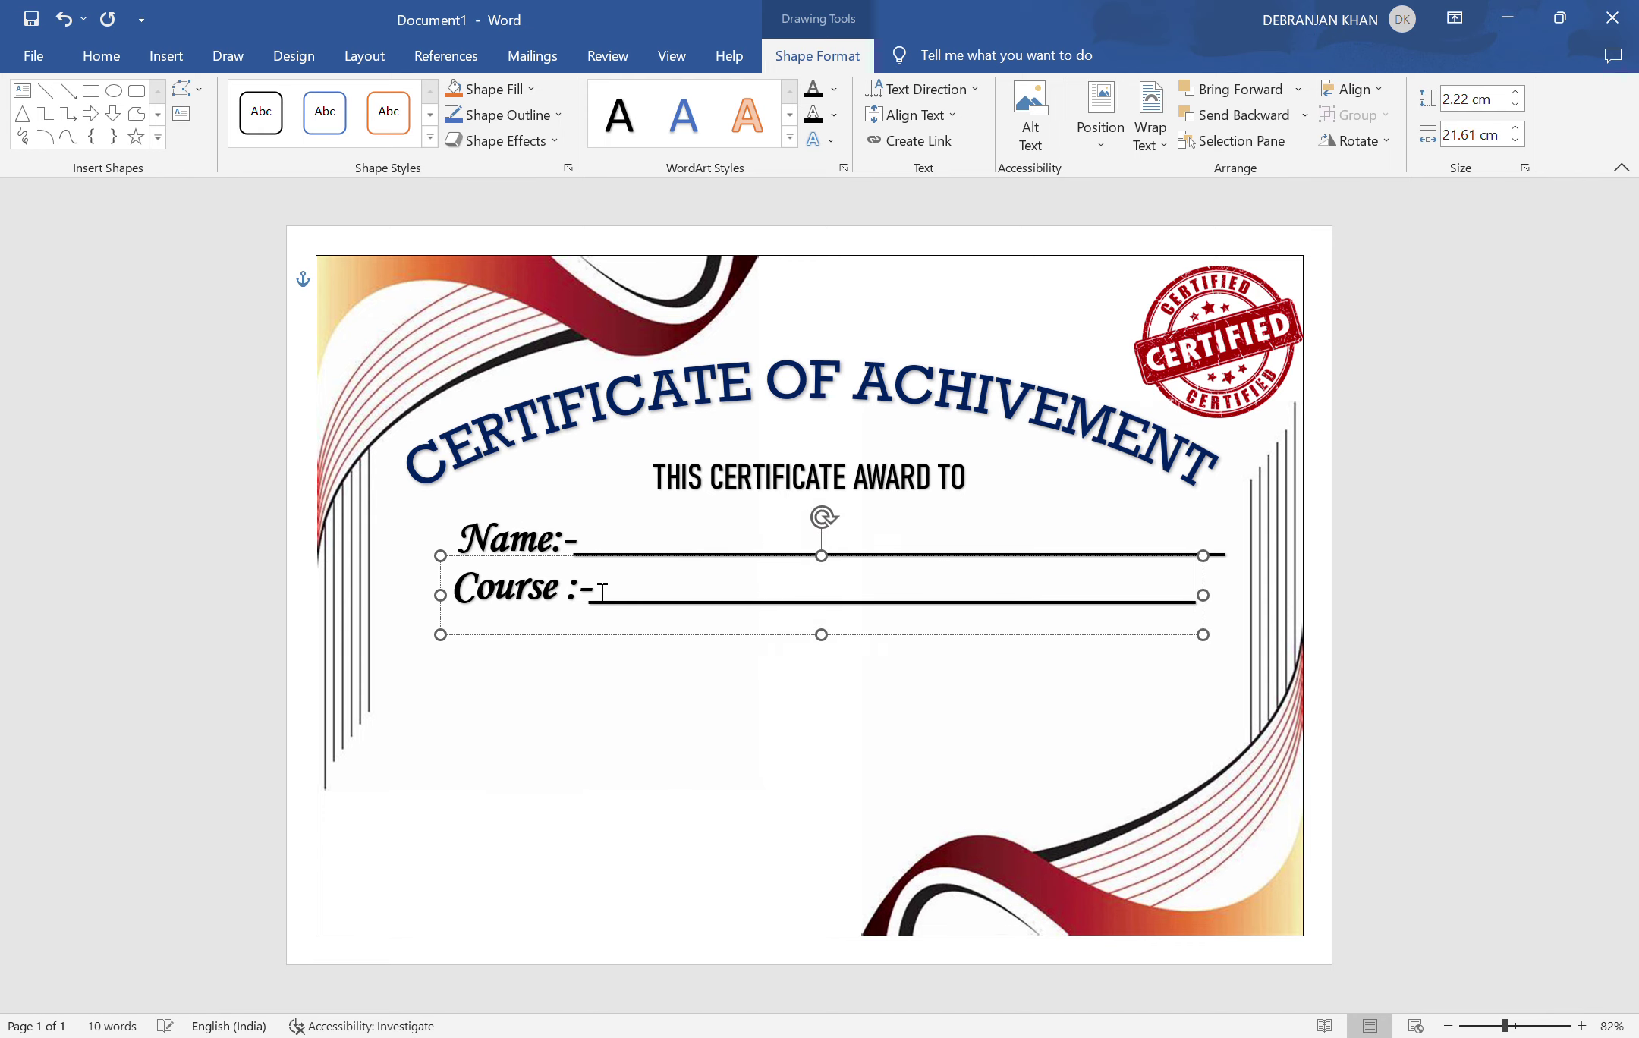
type("___")
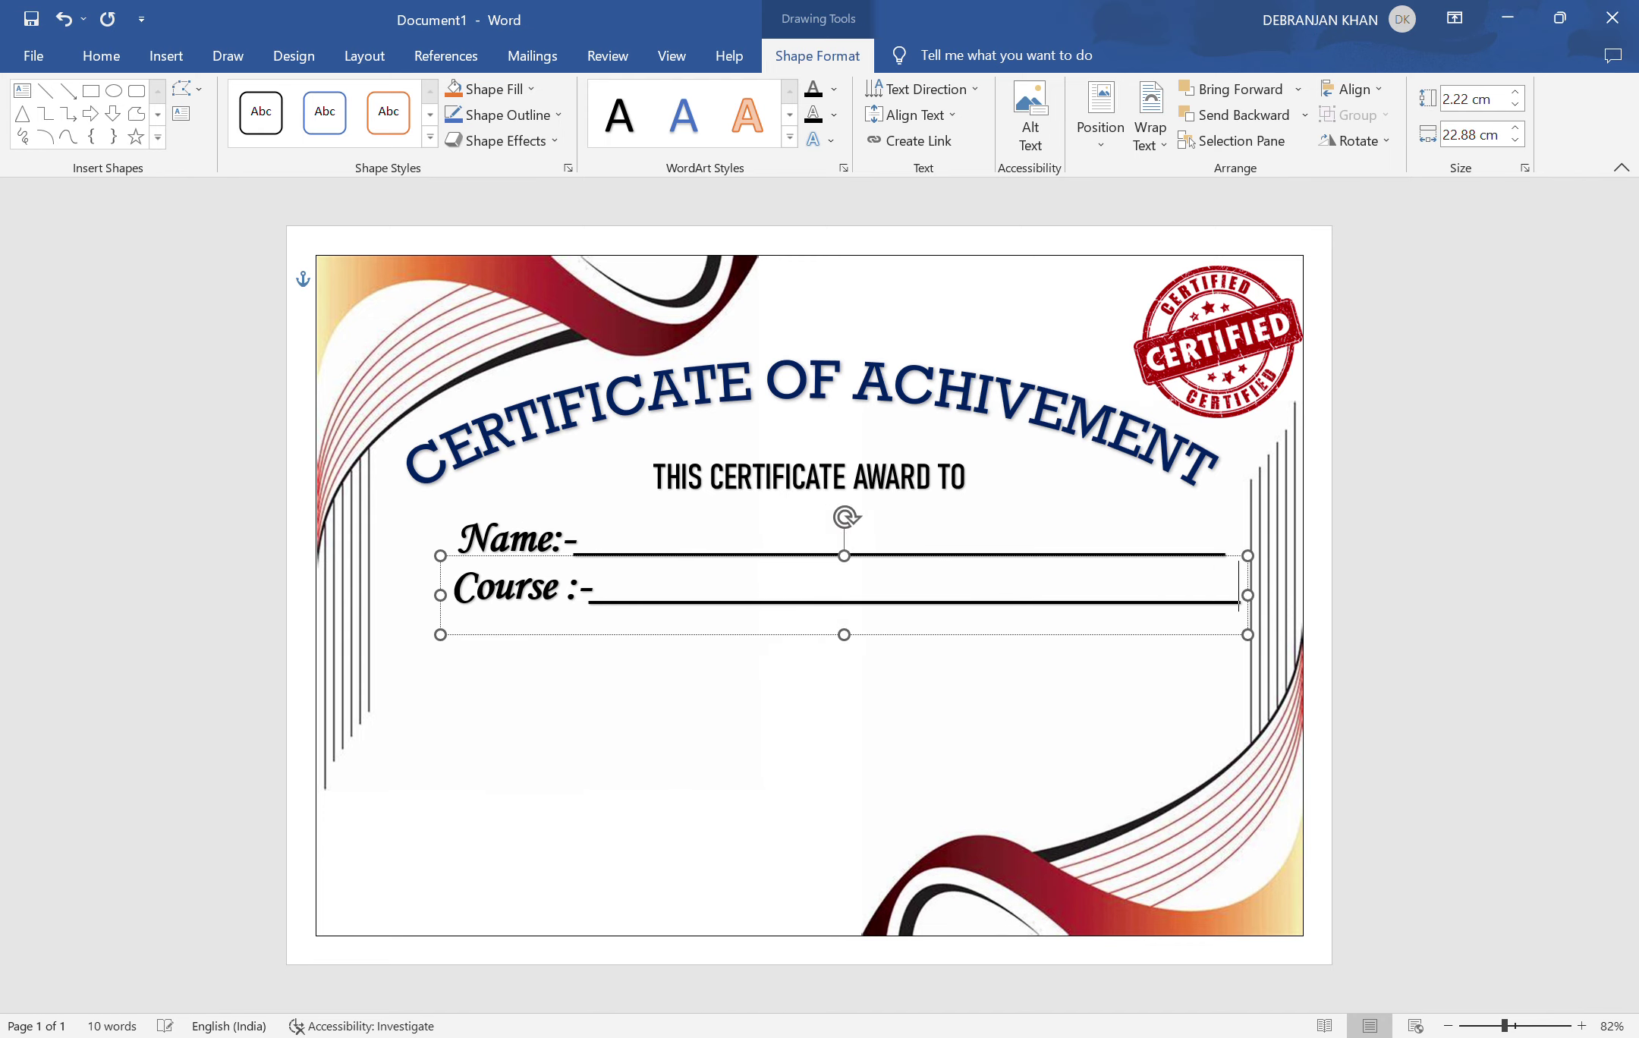
key("BackSpace")
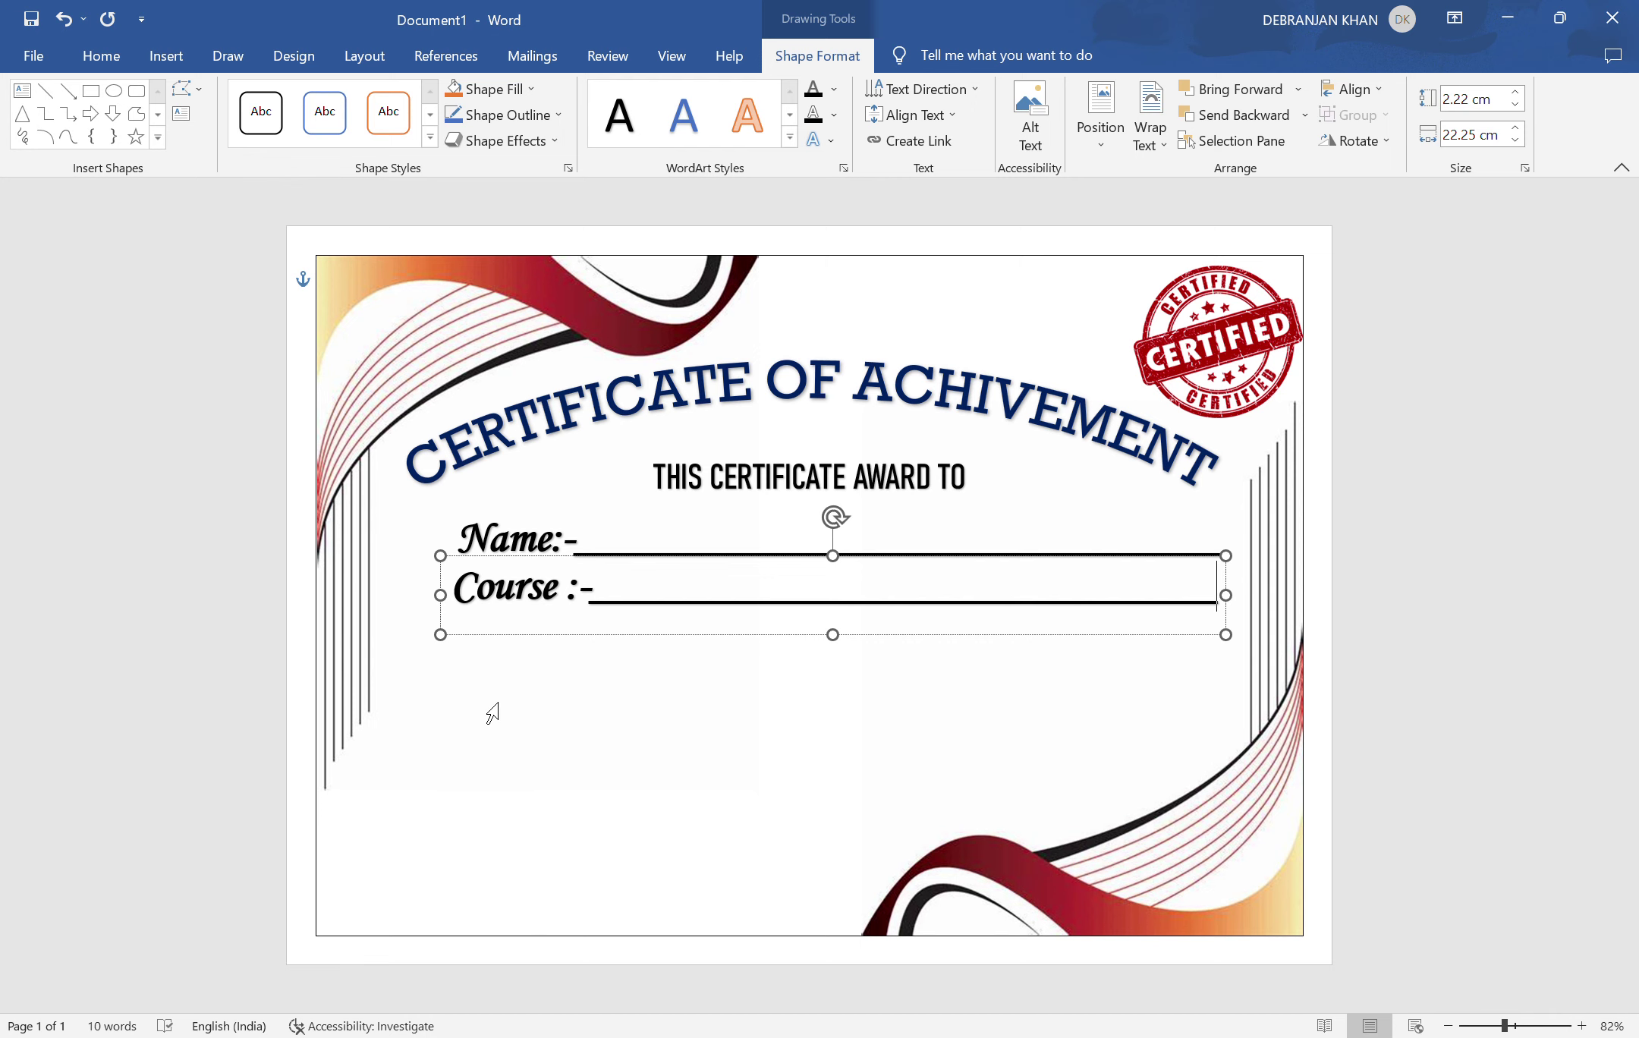
left_click(553, 713)
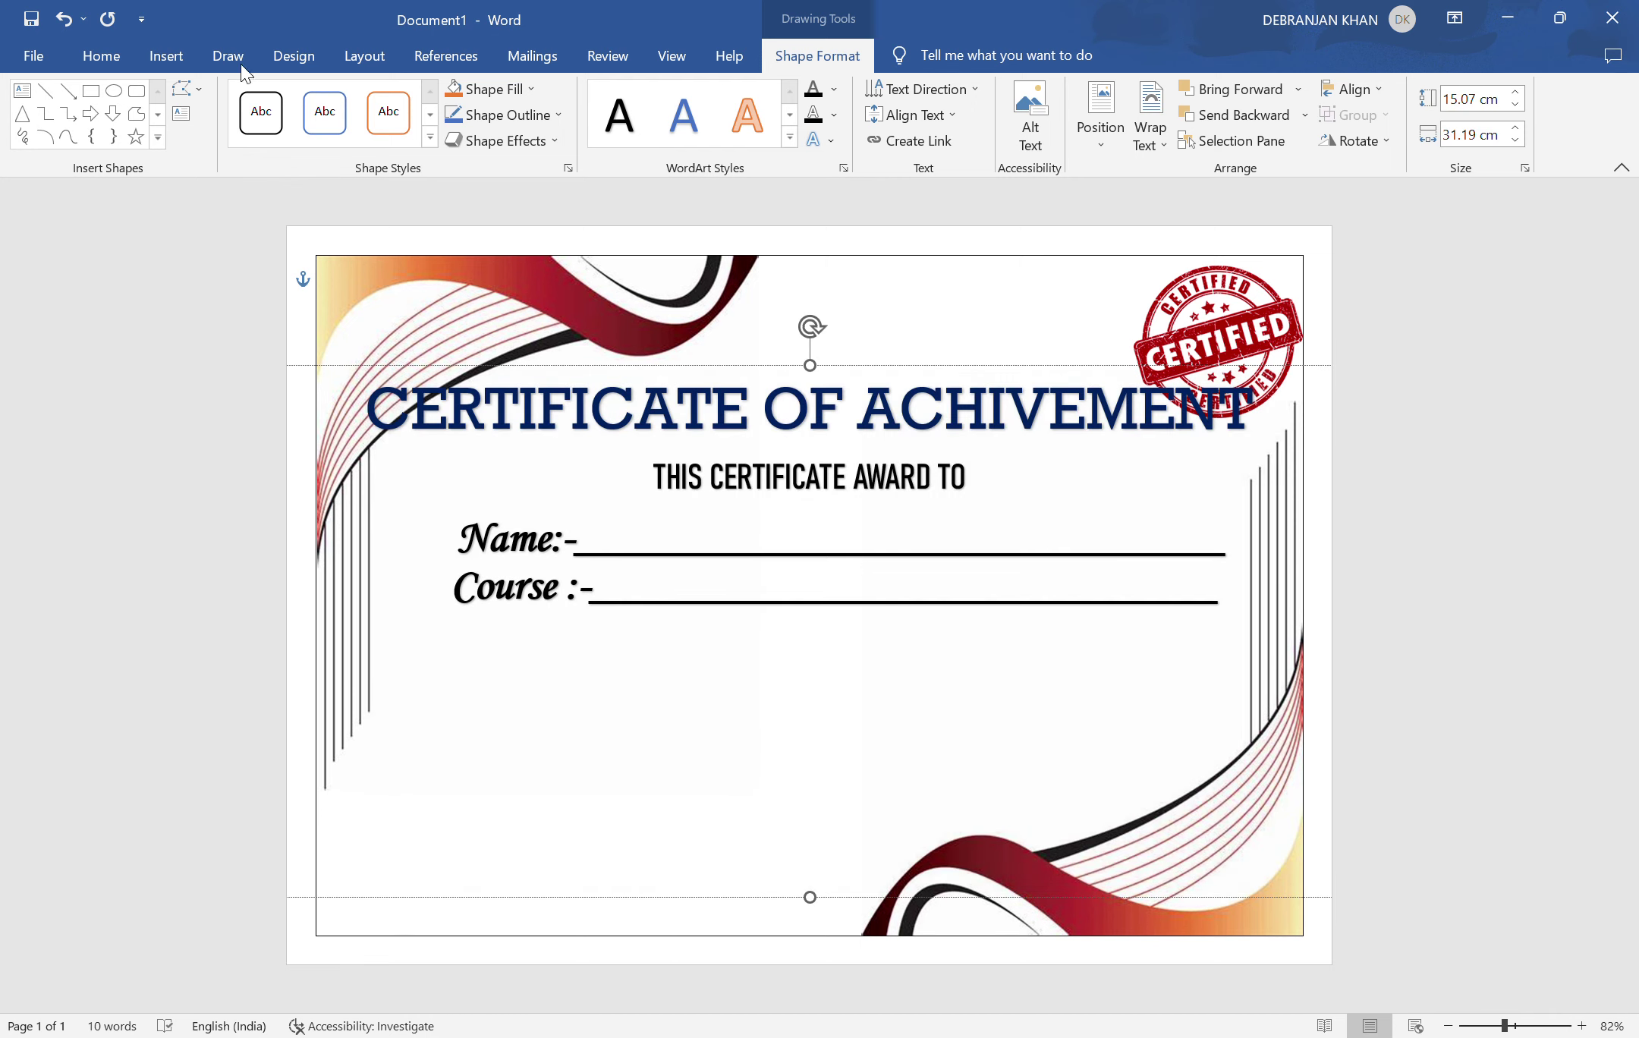
- Add a 'Session:-' WordArt below Course in the bold italic script font
left_click(161, 47)
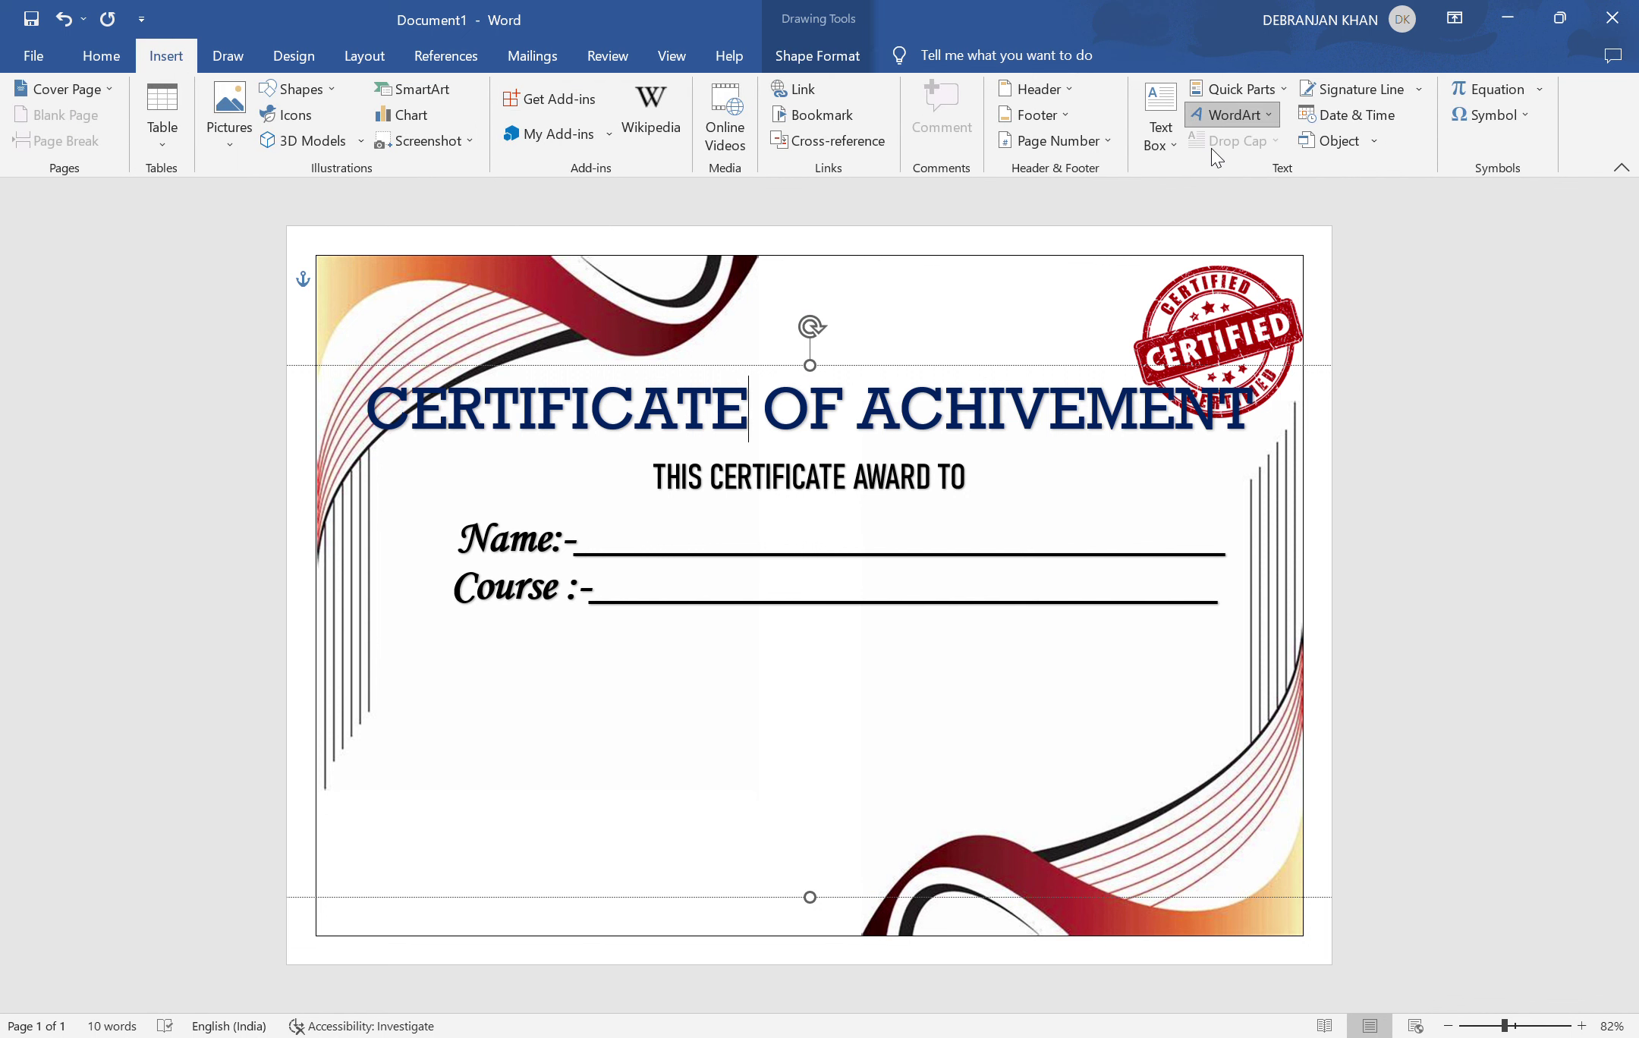
key("BackSpace")
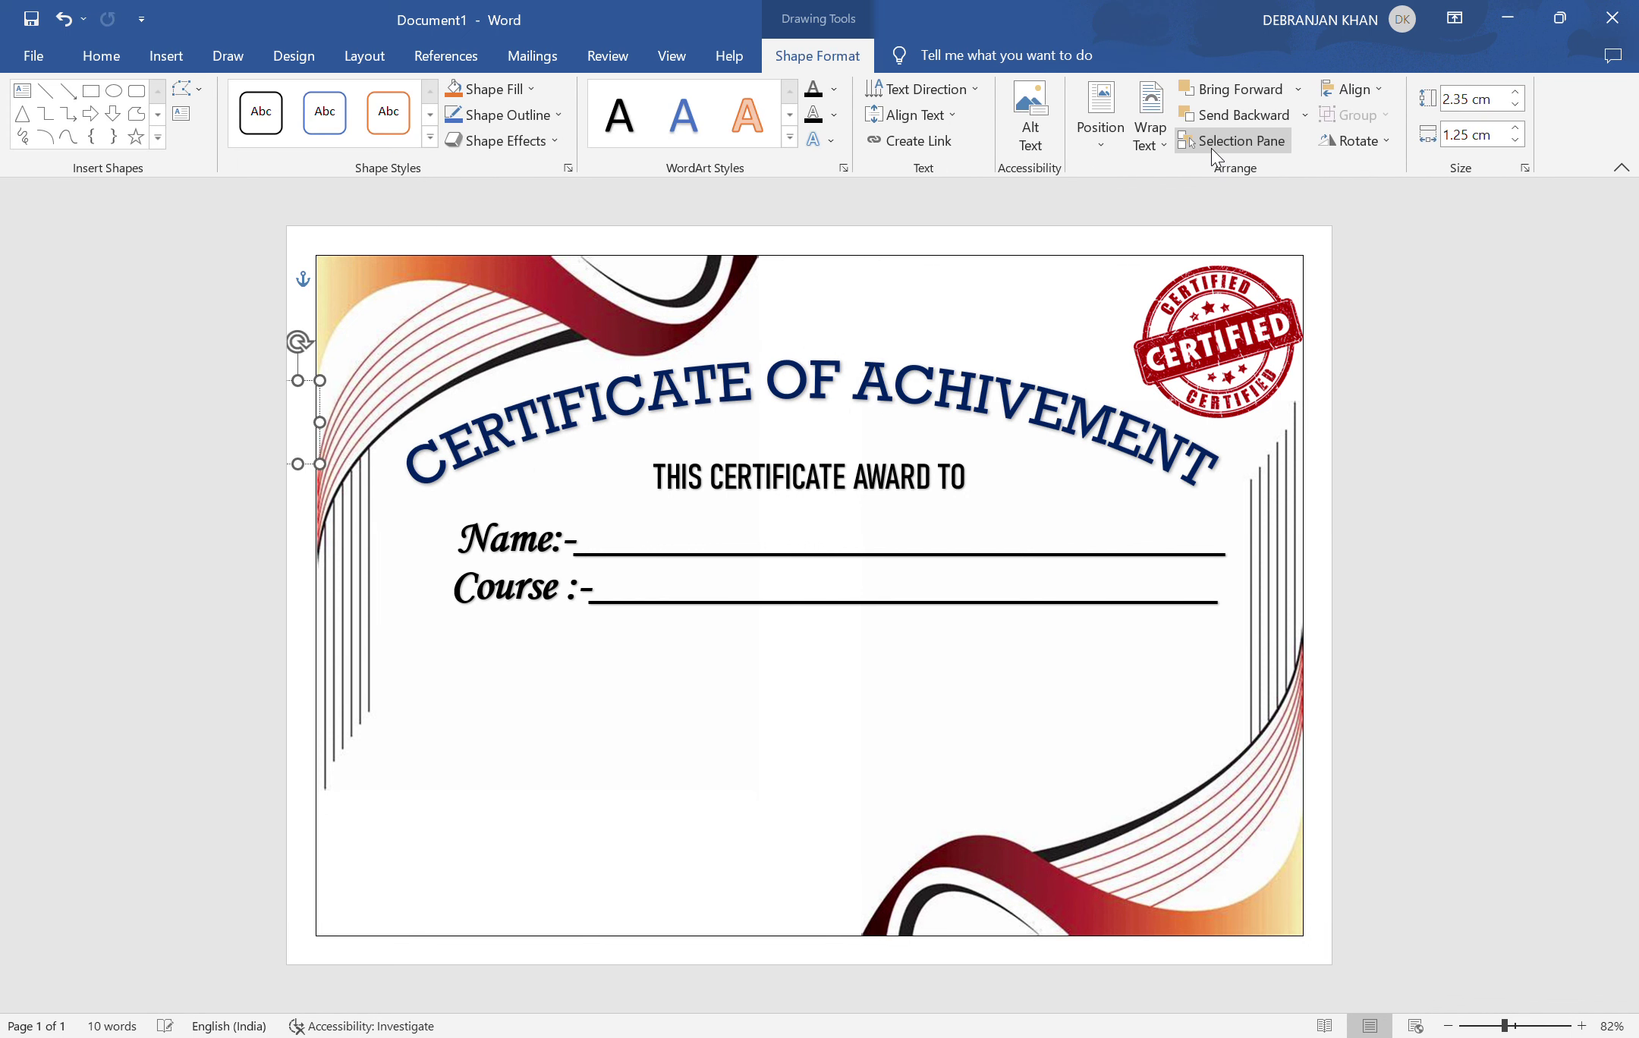
type("sessi")
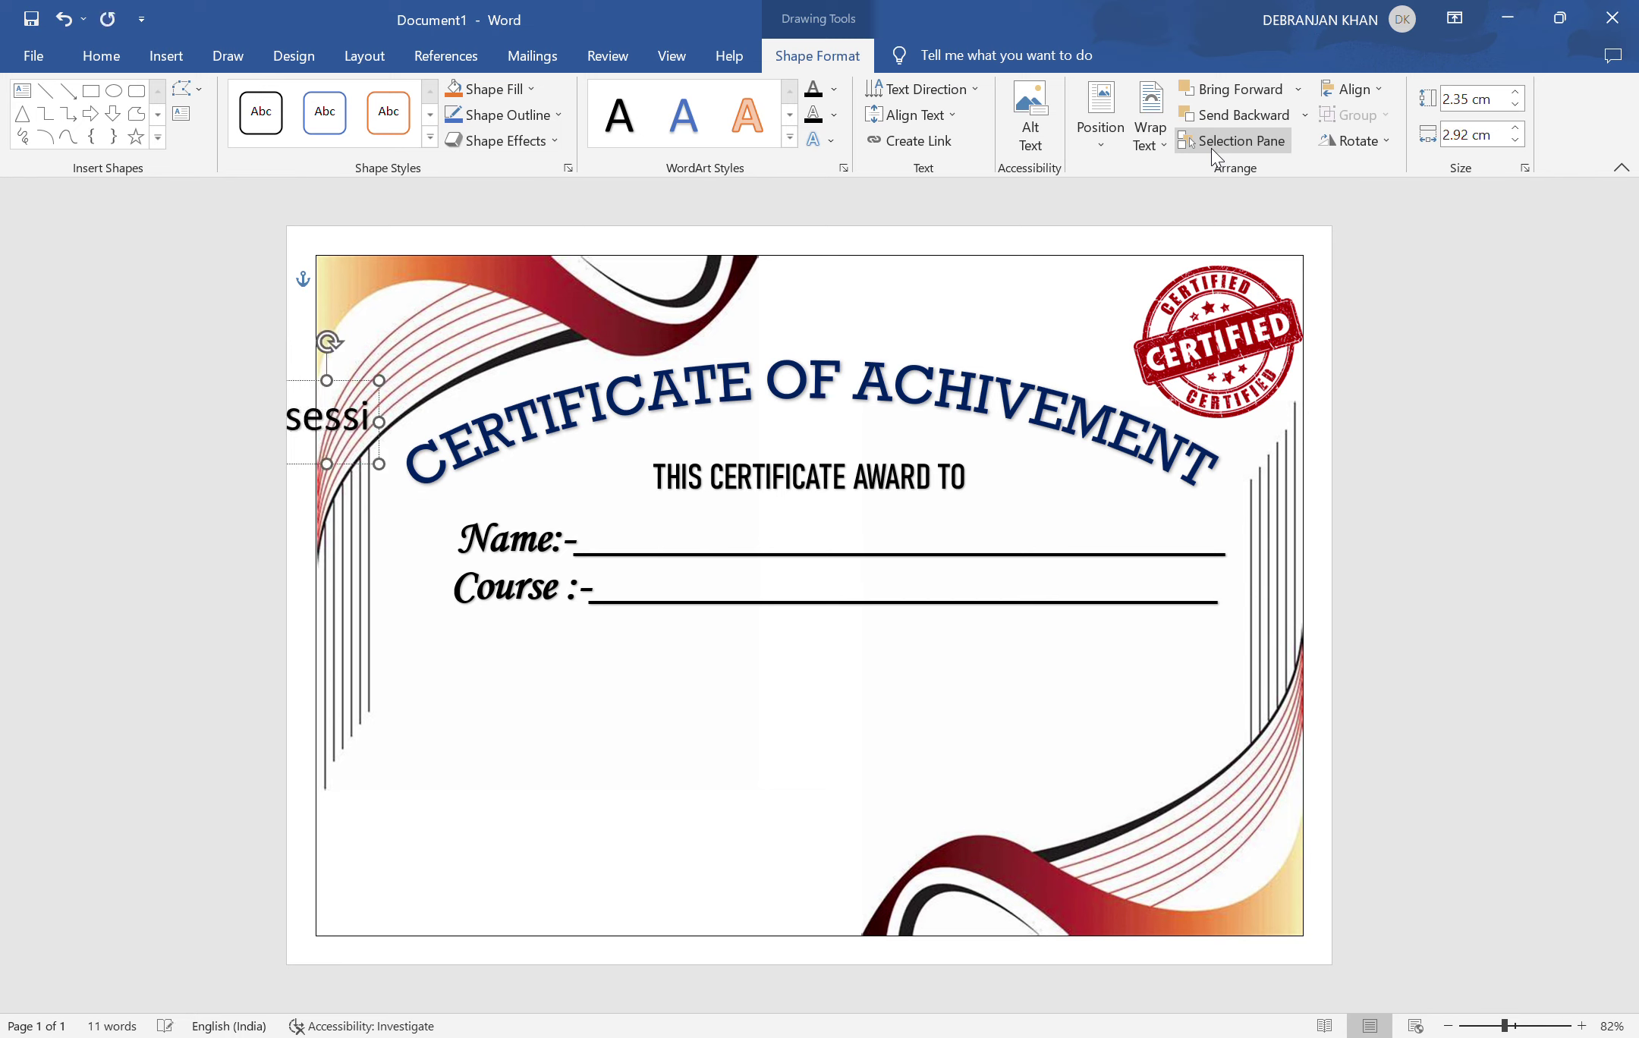
key("BackSpace")
key("BackSpace")
key("BackSpace")
key("BackSpace")
key("BackSpace")
type("S")
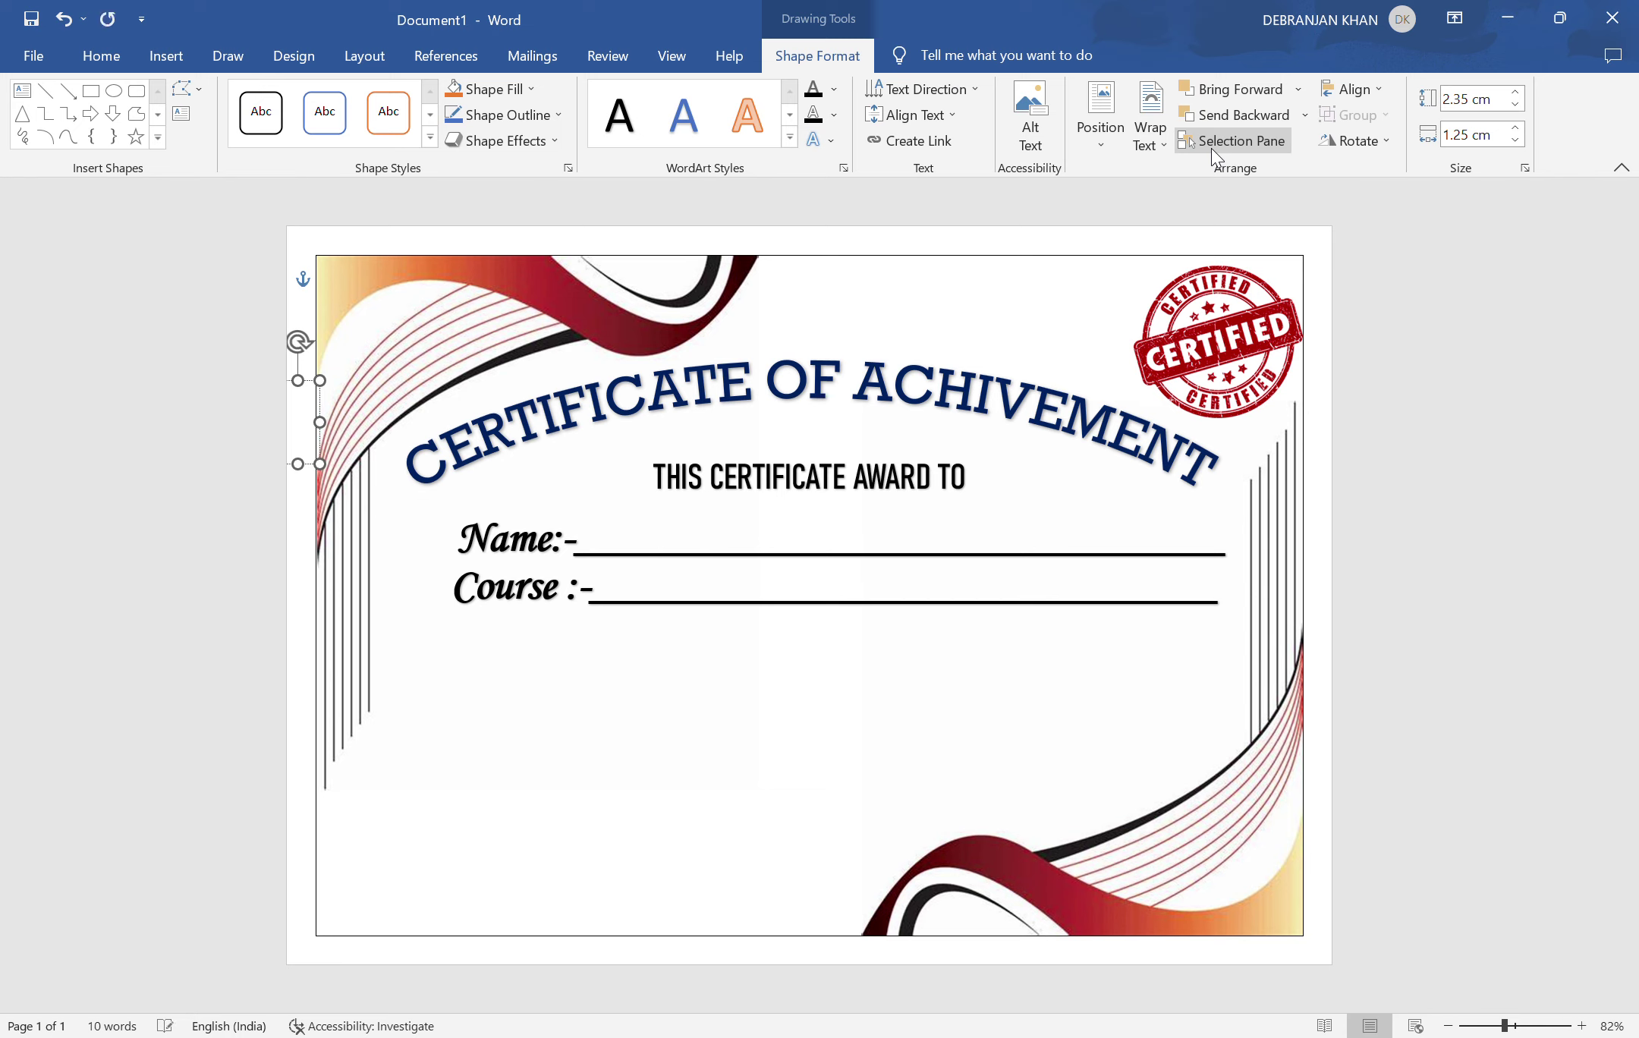
type("essio")
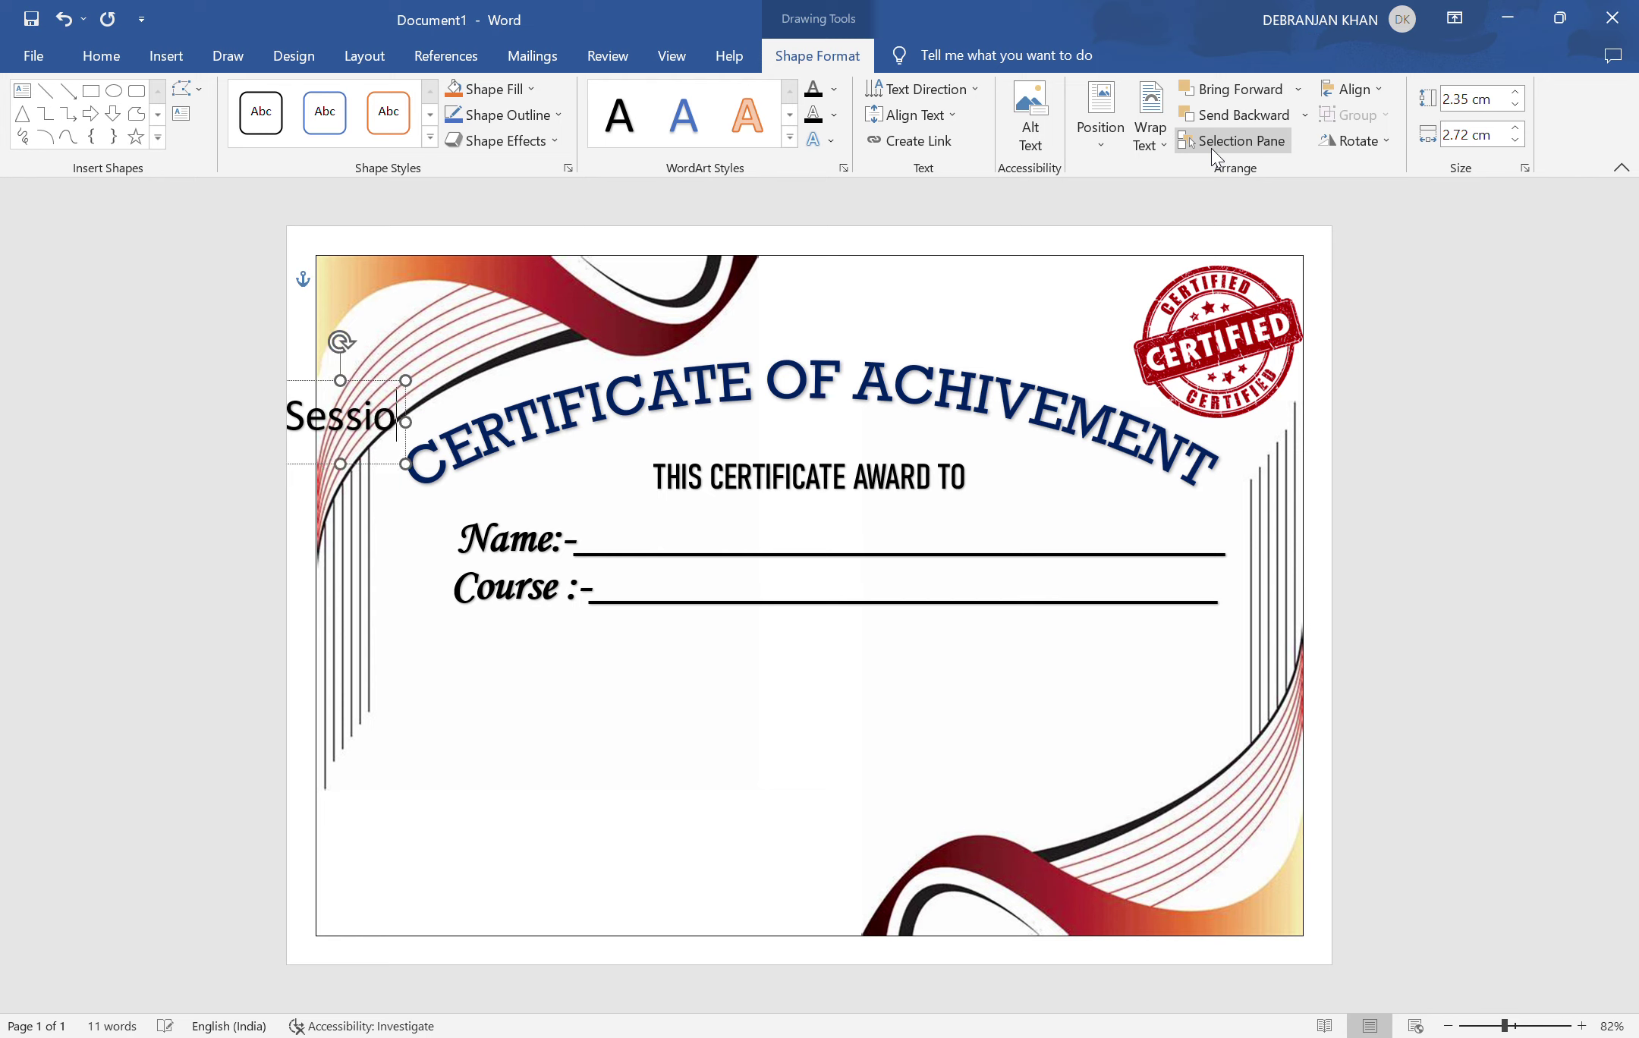
type("n:-")
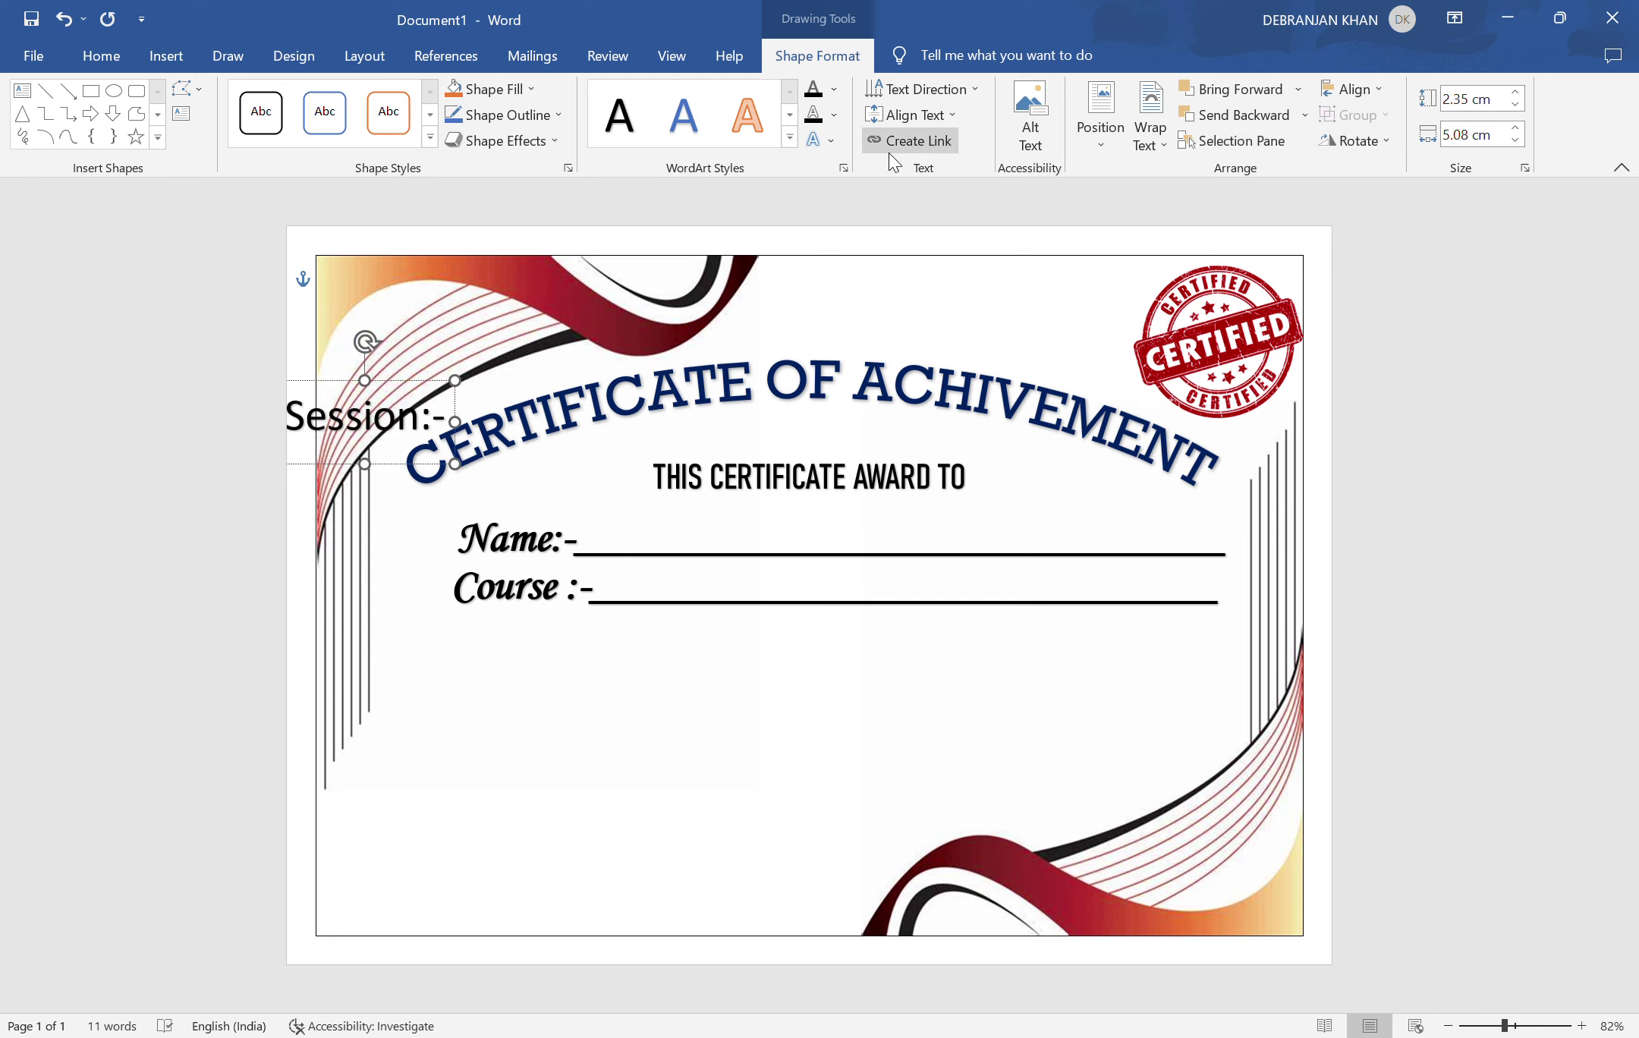
left_click_drag(455, 401, 650, 639)
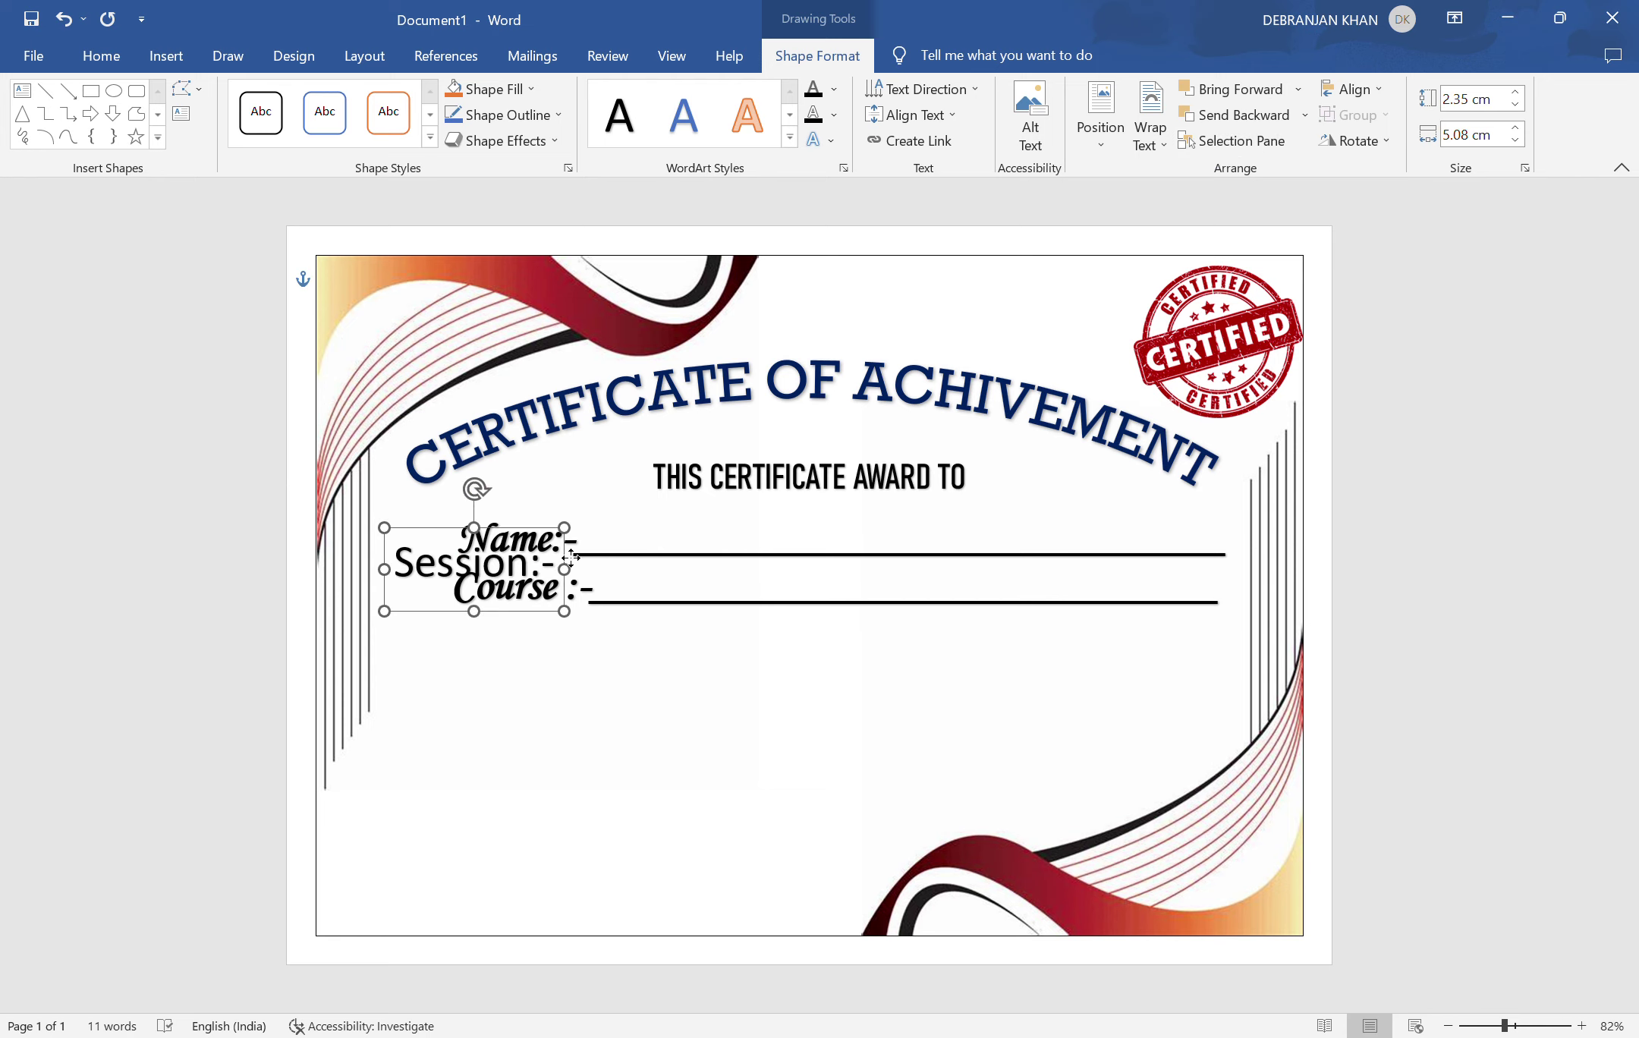
left_click_drag(487, 672, 659, 687)
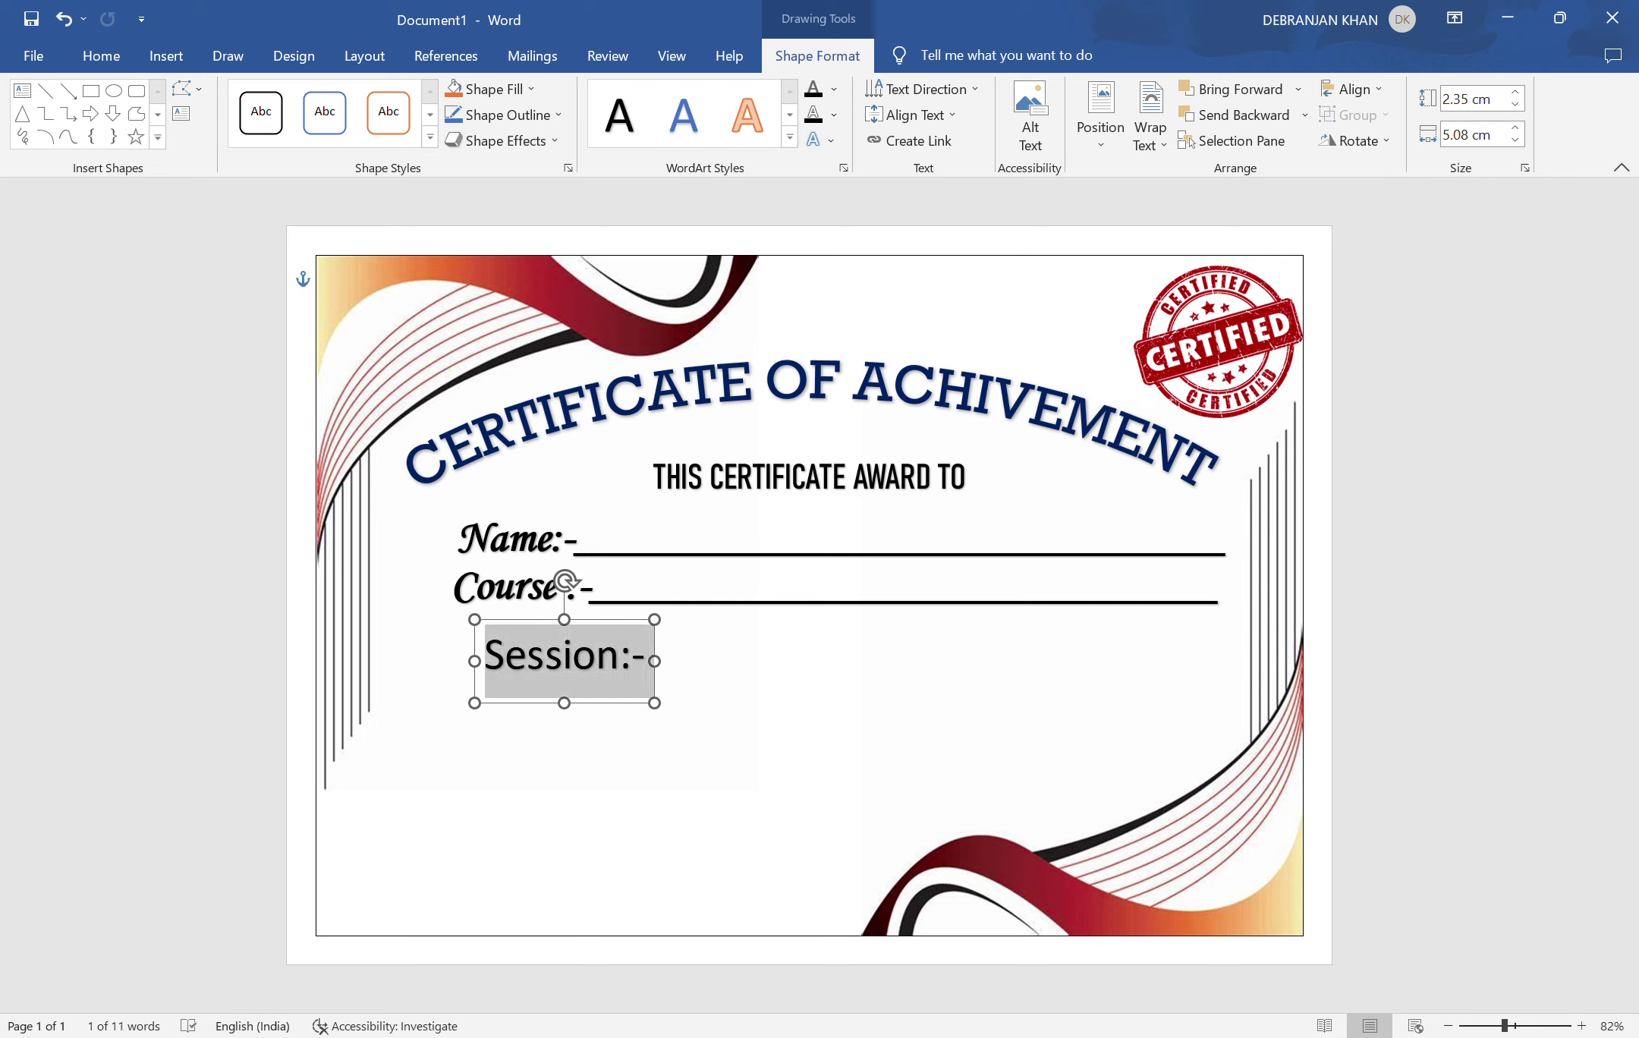
key("ctrl+shift+v")
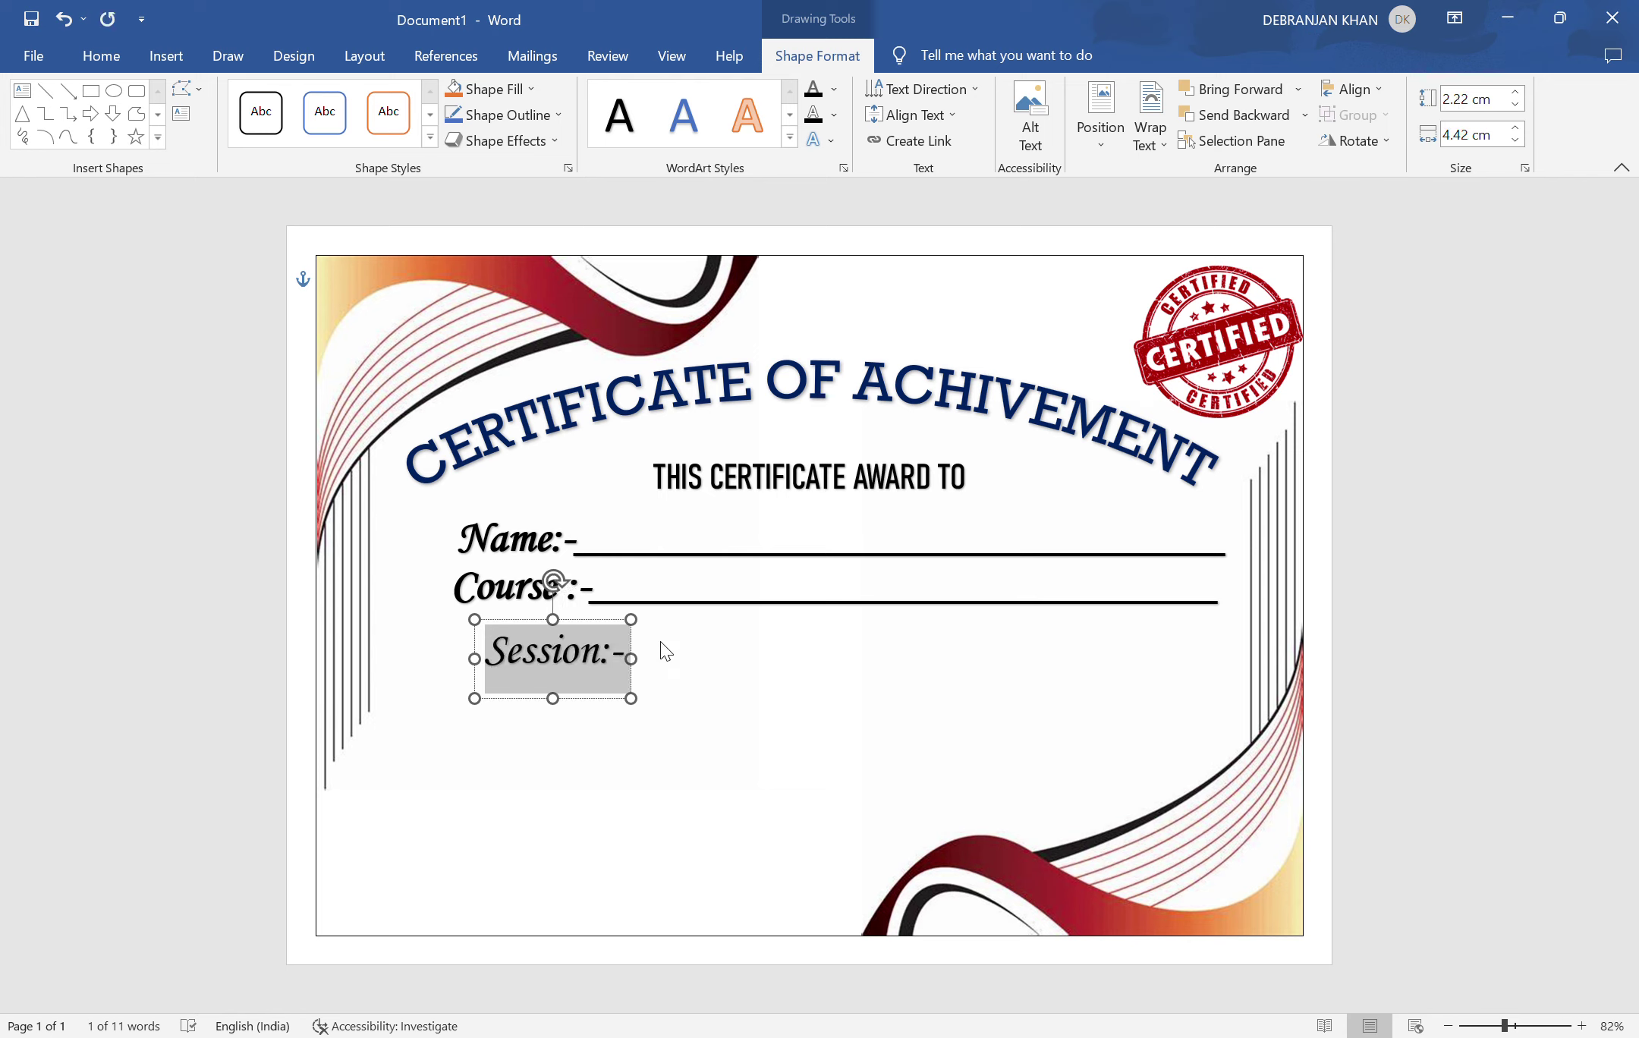
key("ctrl+b")
- Extend Session:- with an underscore line aligned to the Name and Course lines
left_click(619, 654)
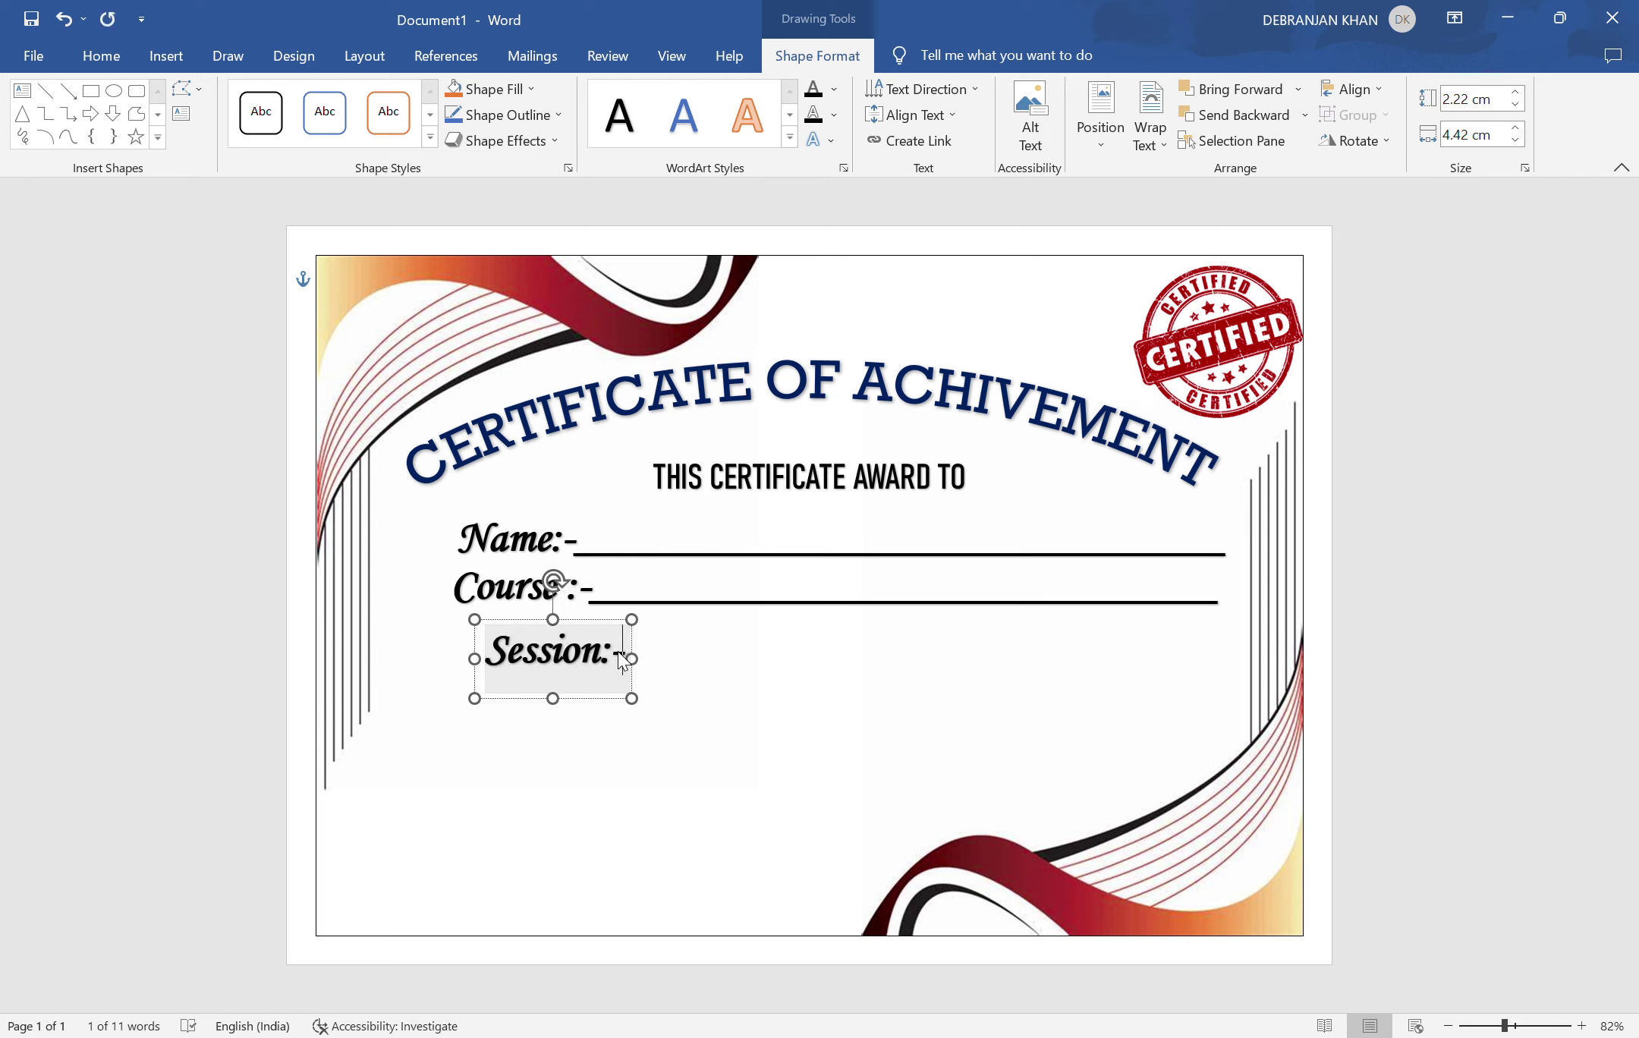
type("_")
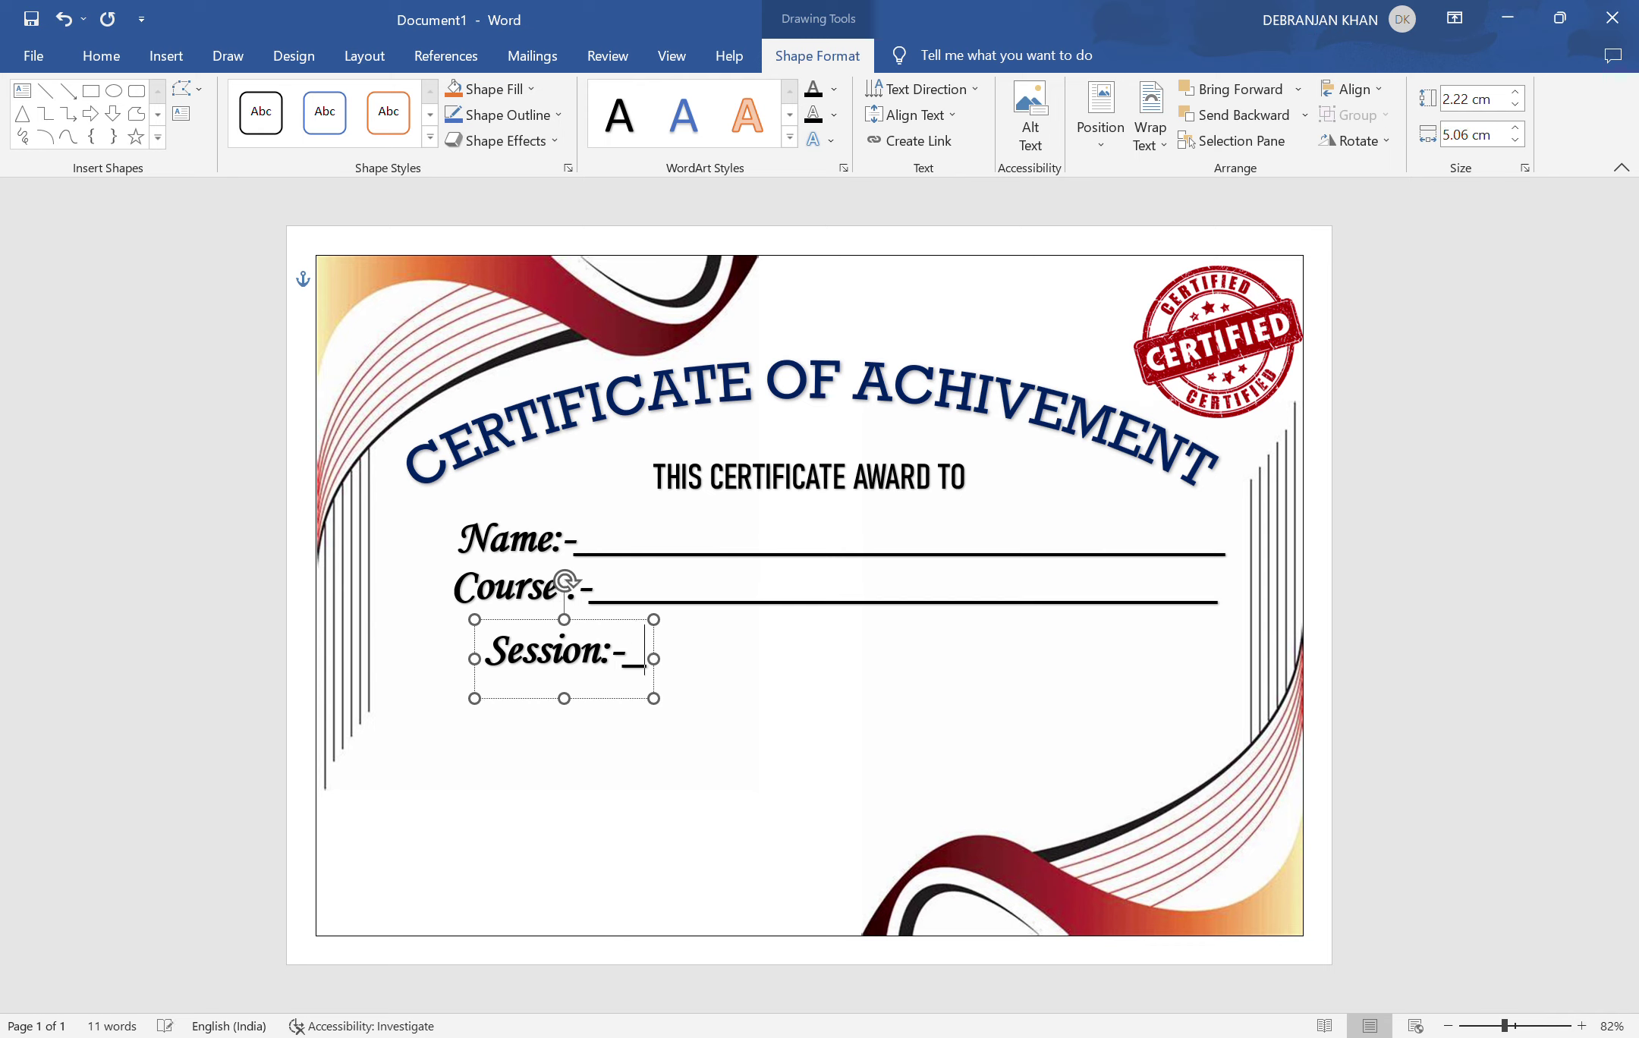
type("__________________________________")
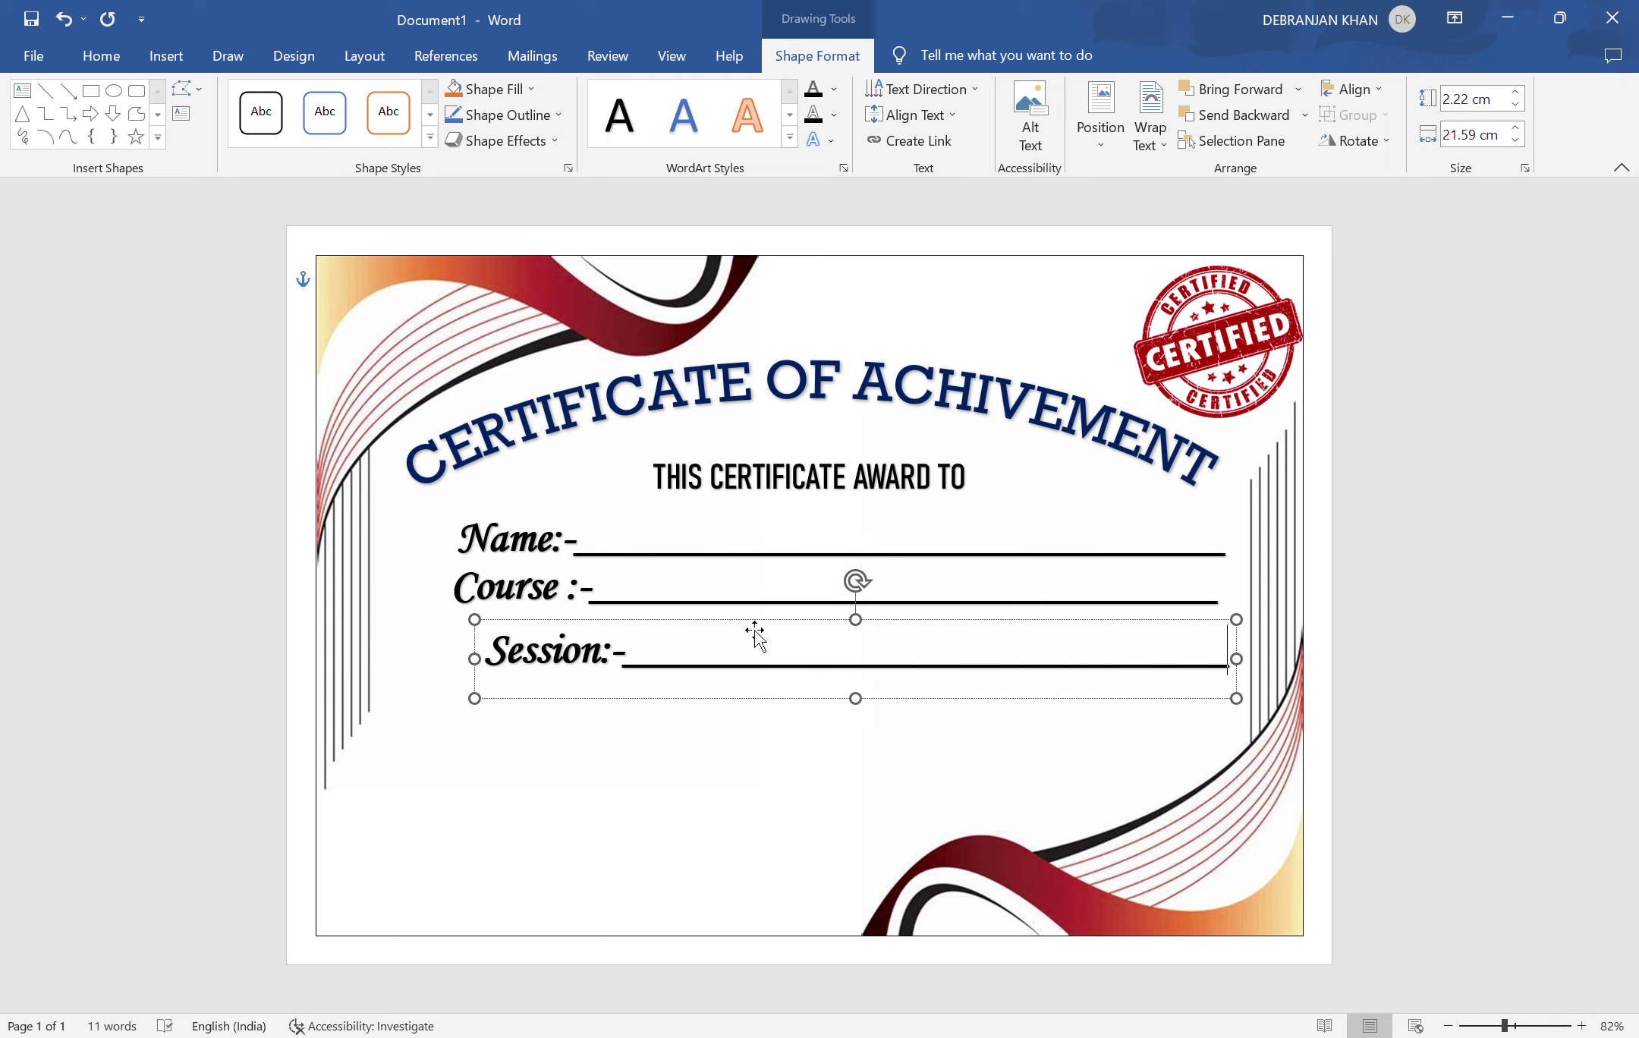
left_click_drag(746, 630, 720, 624)
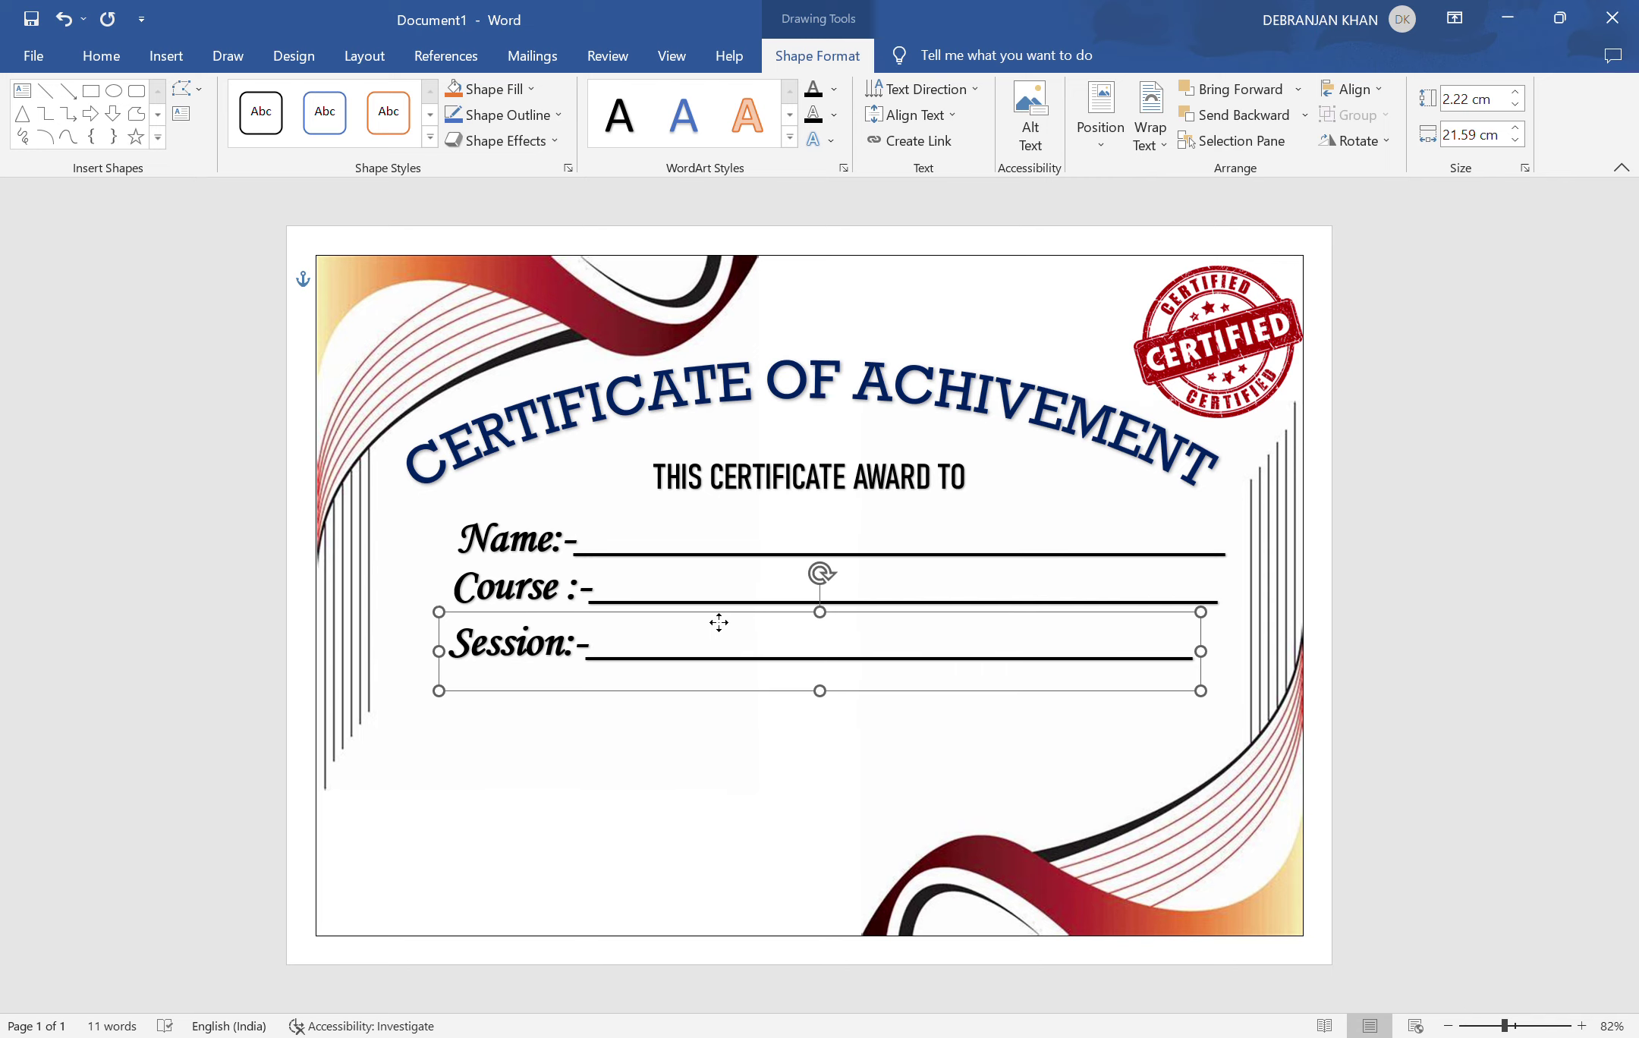
left_click(1202, 664)
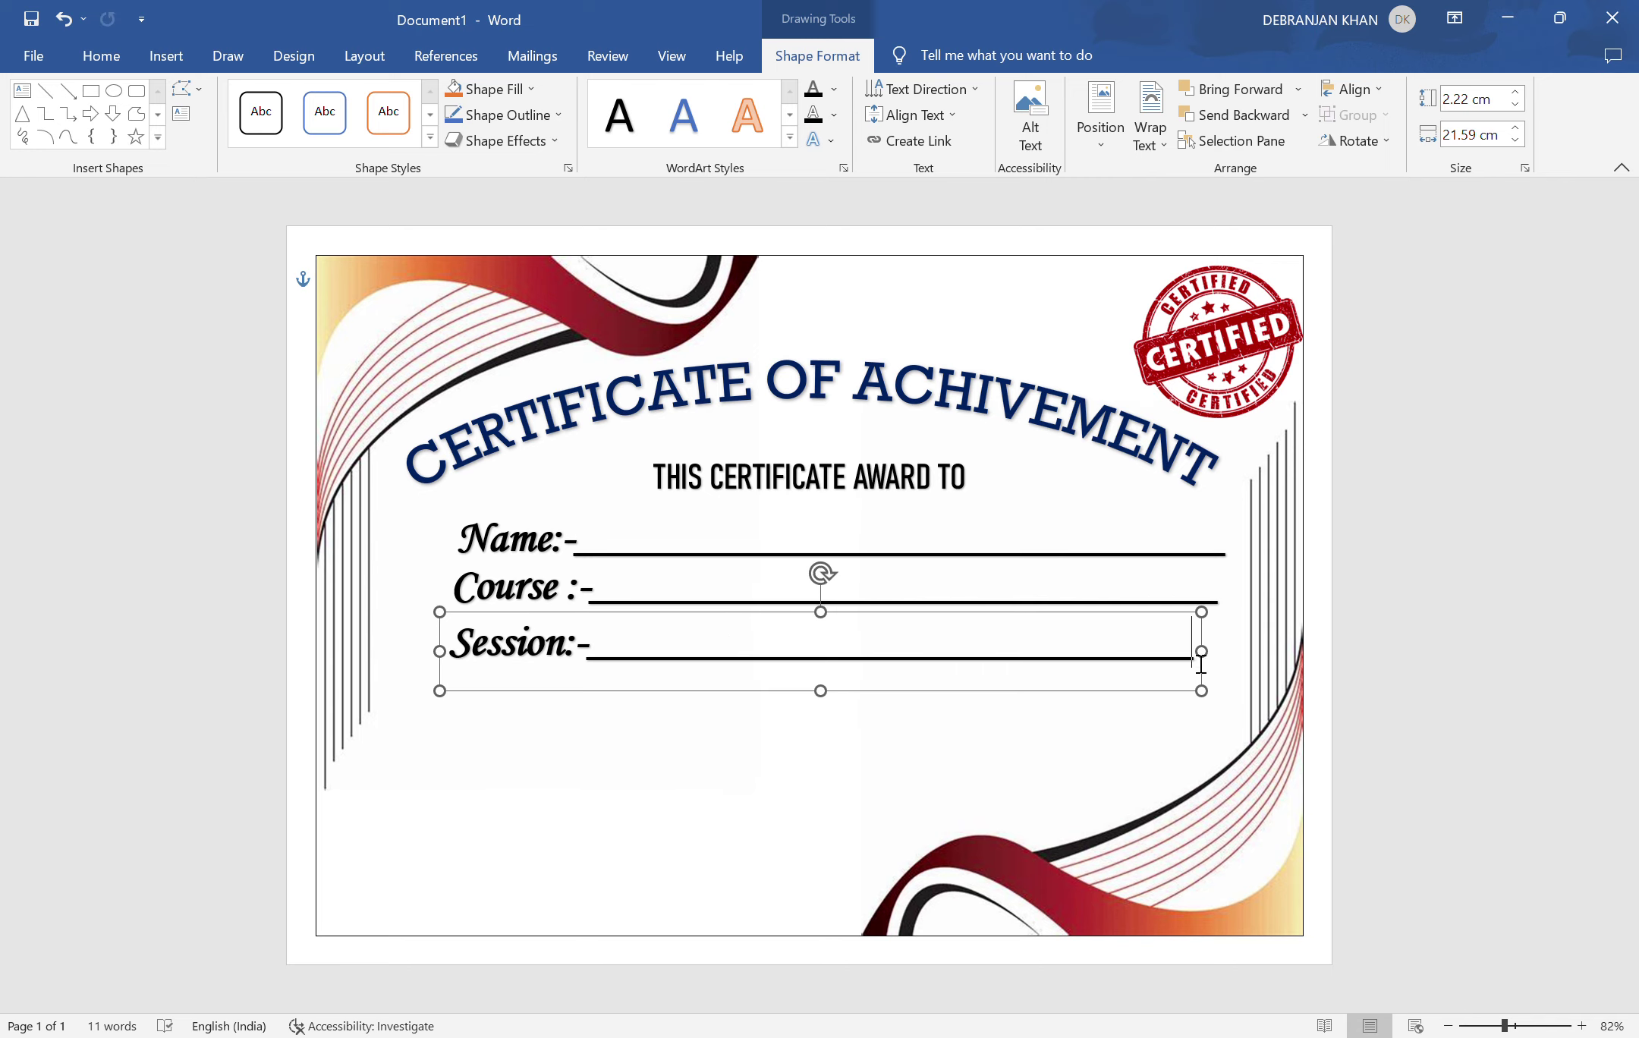
type("__")
key("BackSpace")
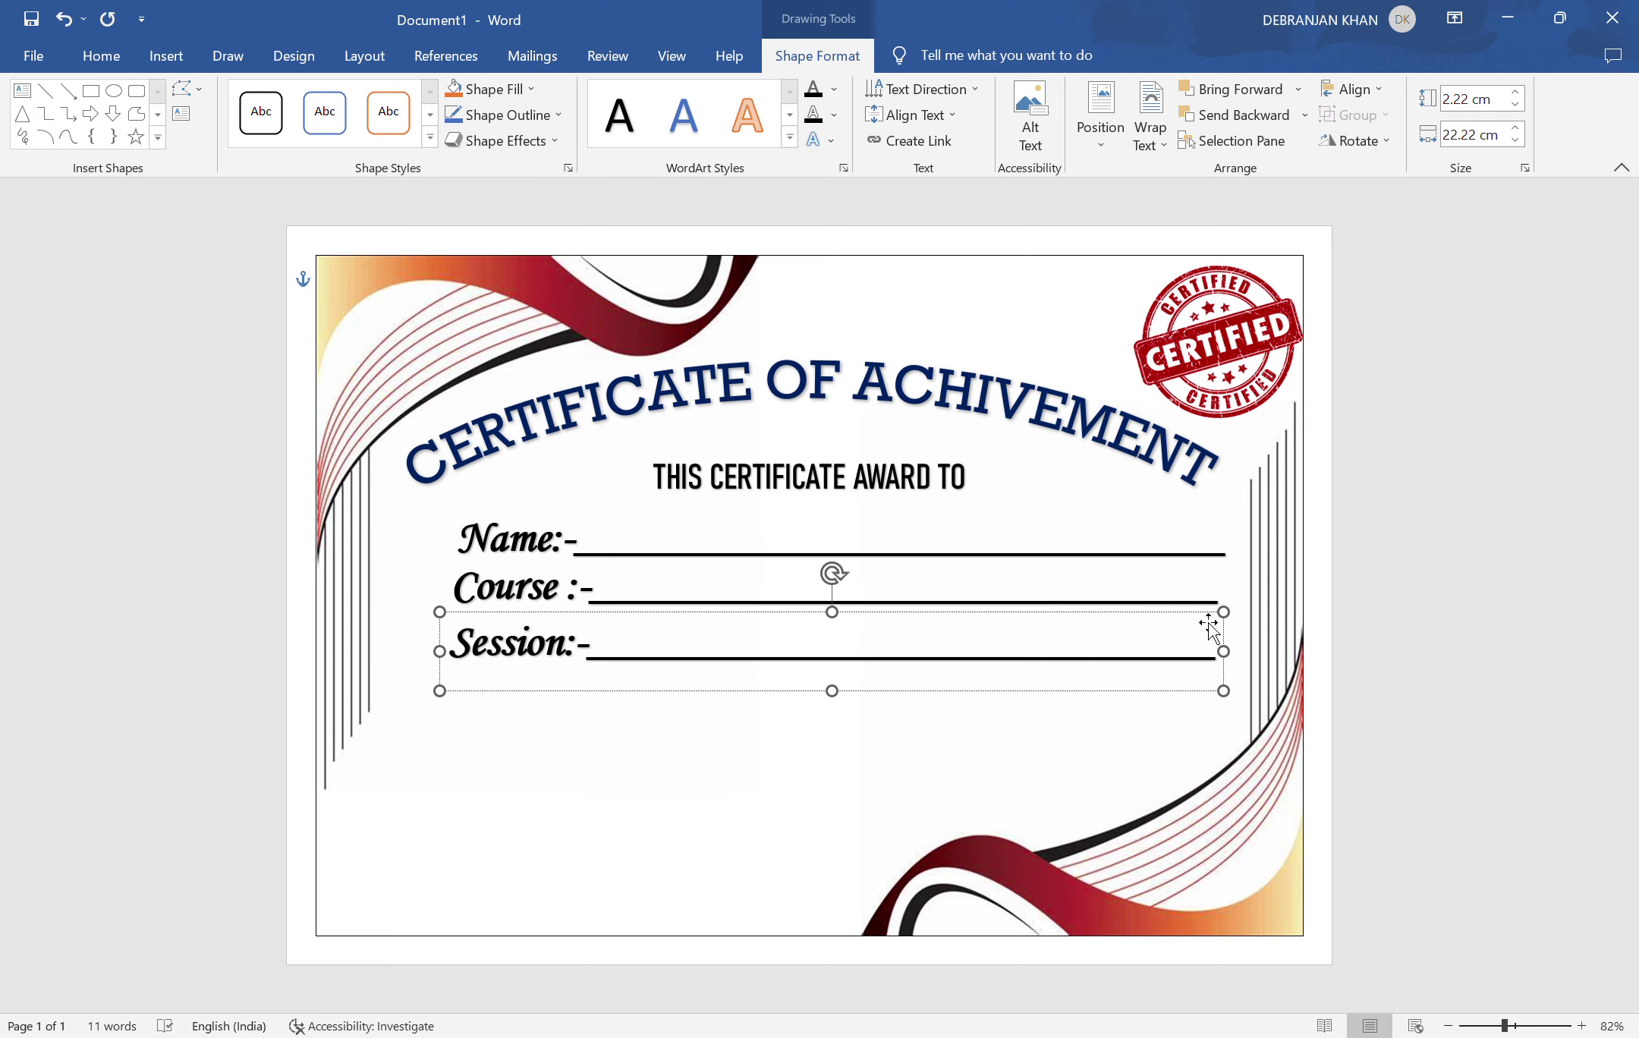
triple_click(911, 793)
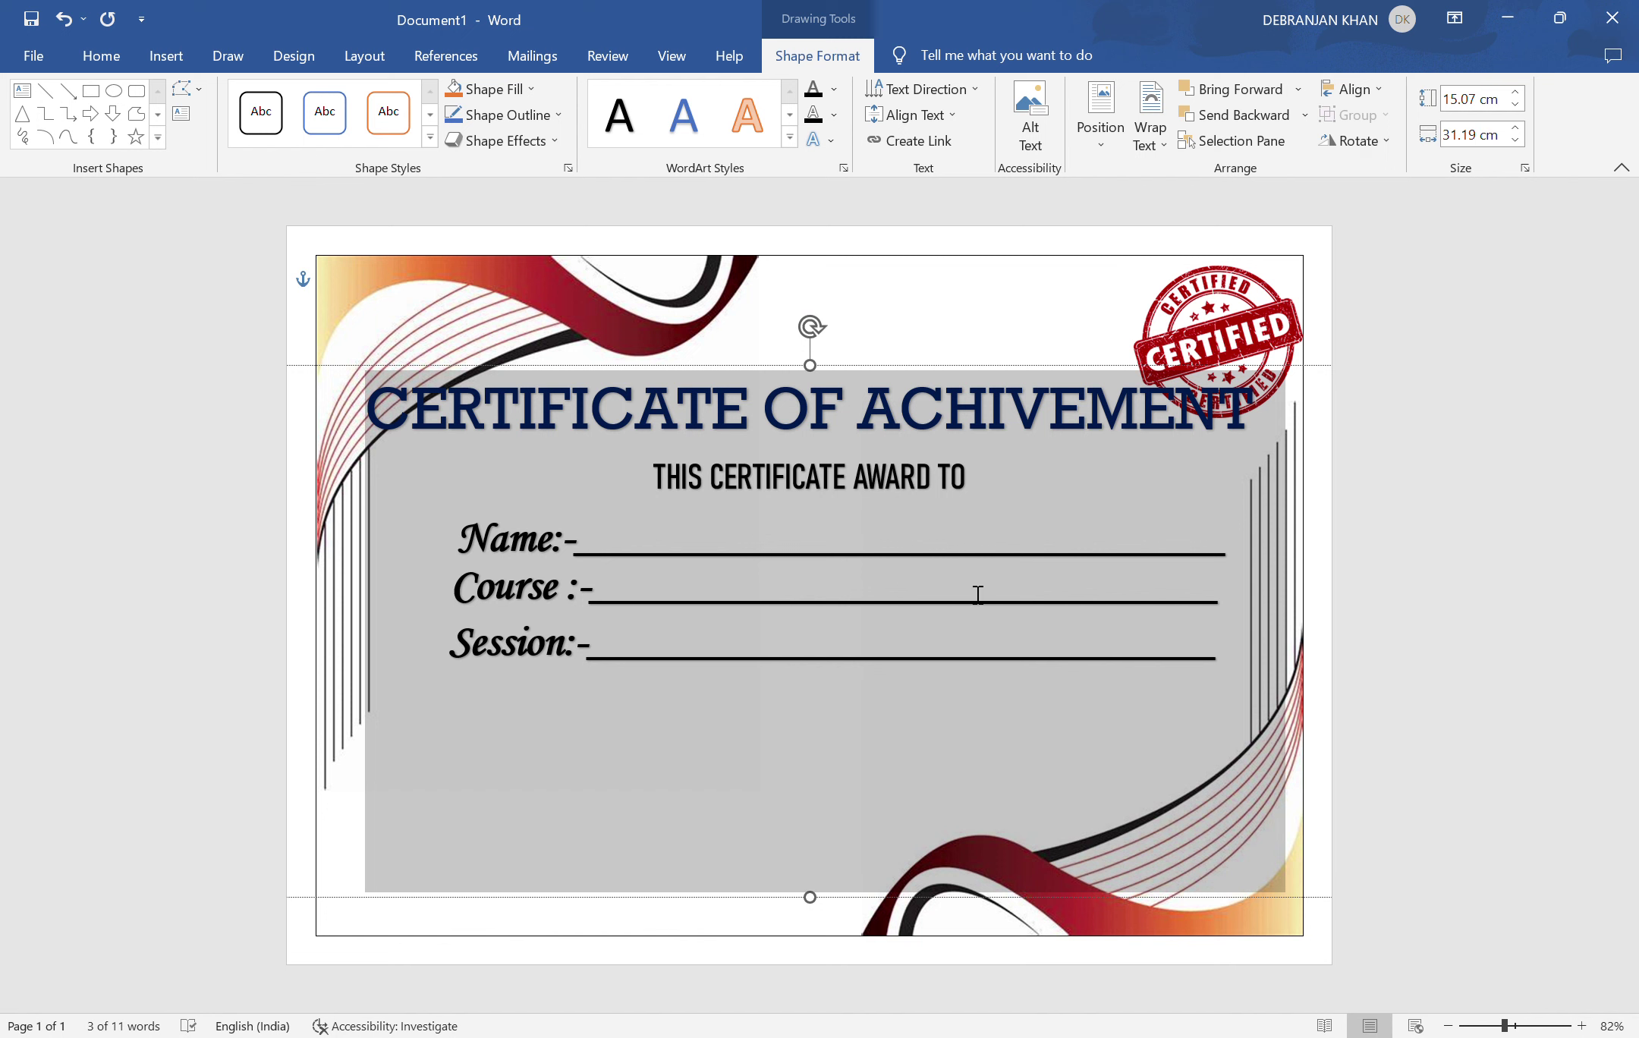
left_click(1053, 331)
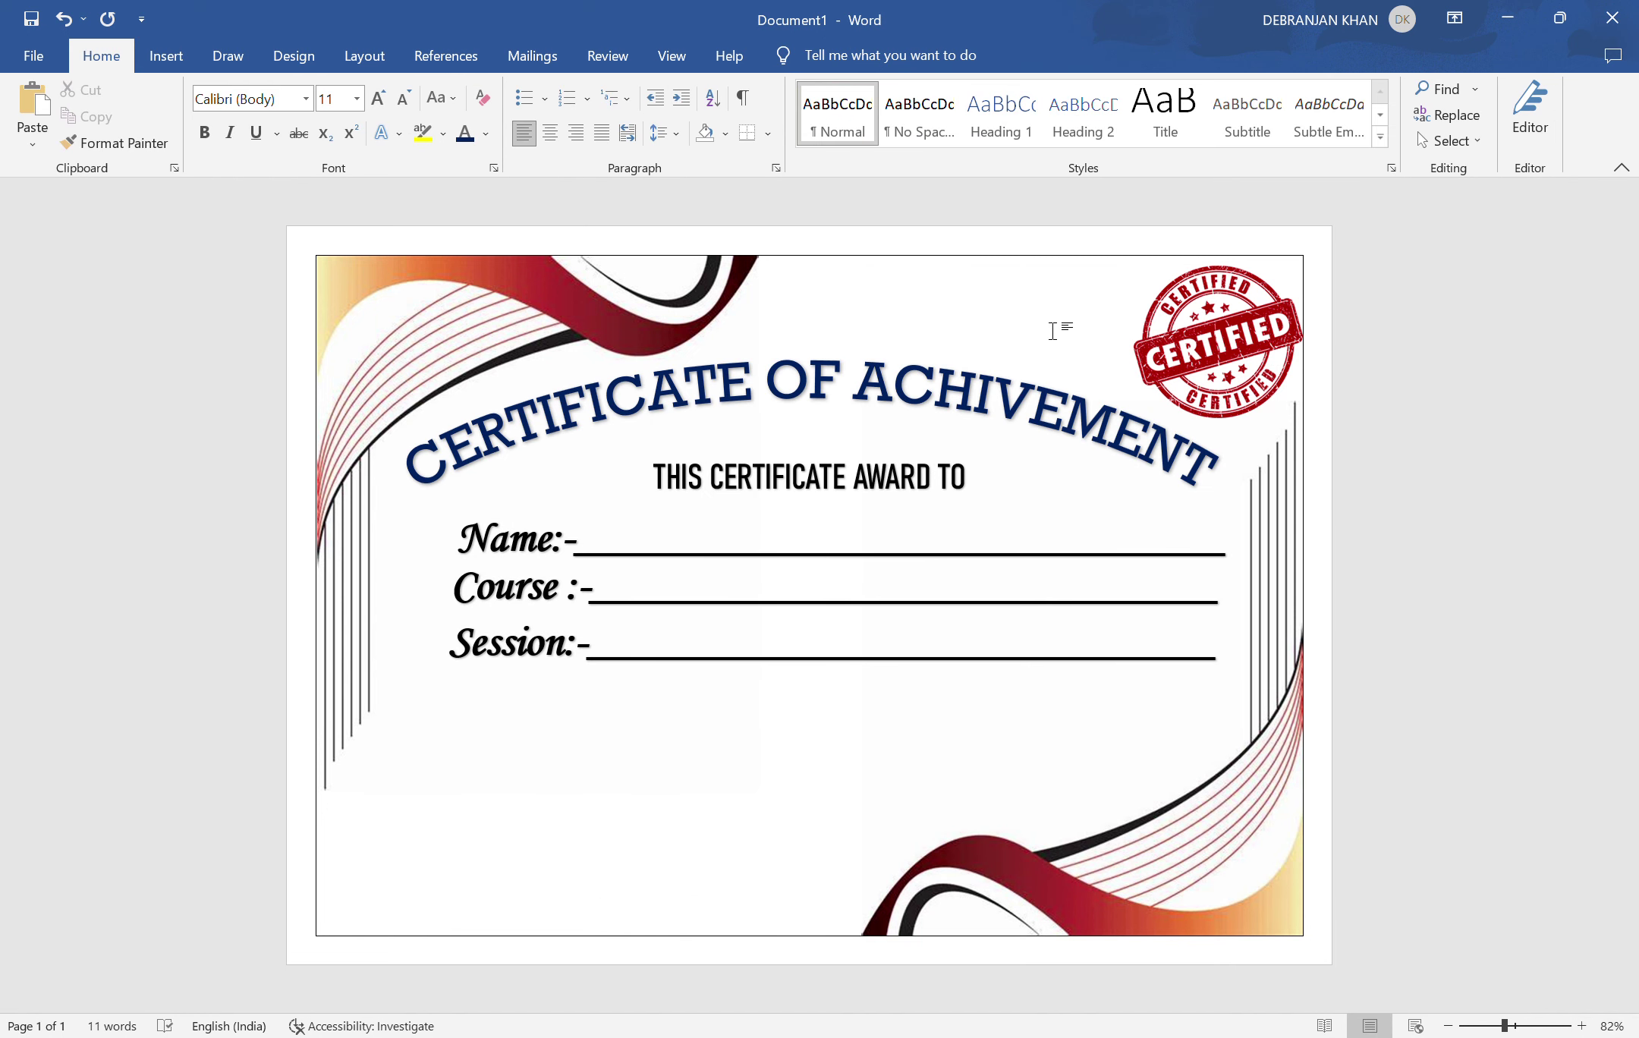
- Insert a WordArt reading 'Director Signature' in the italic script font
left_click(182, 54)
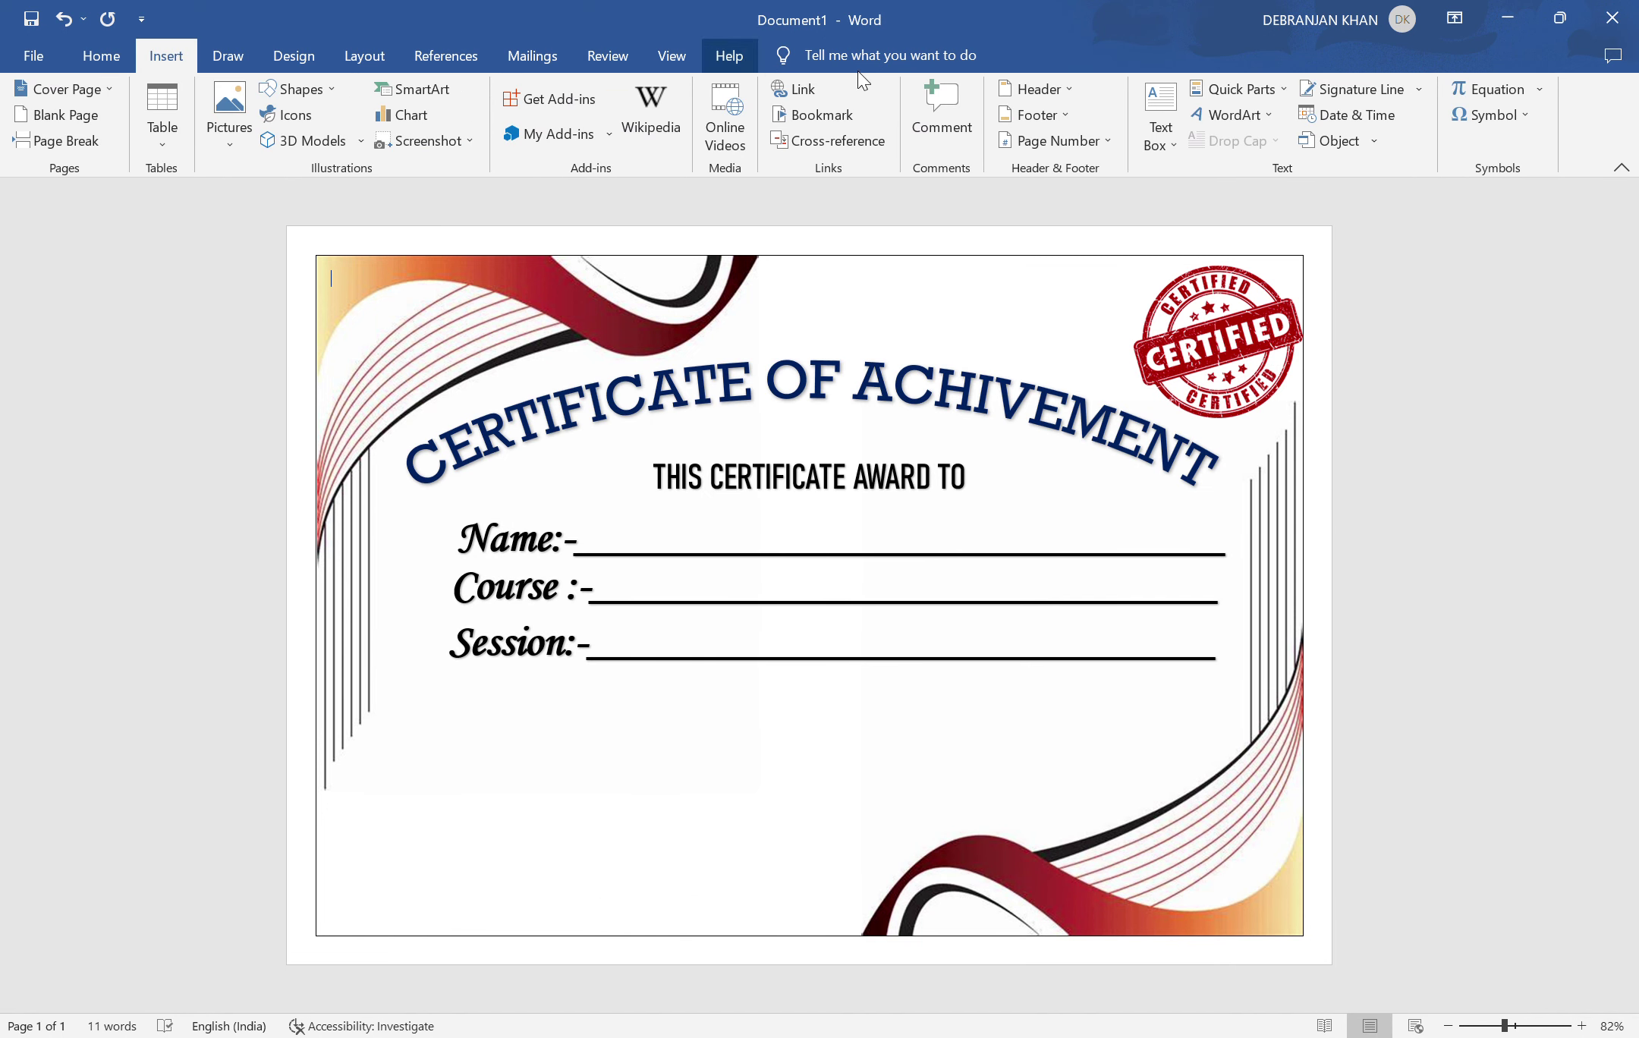
left_click(1252, 120)
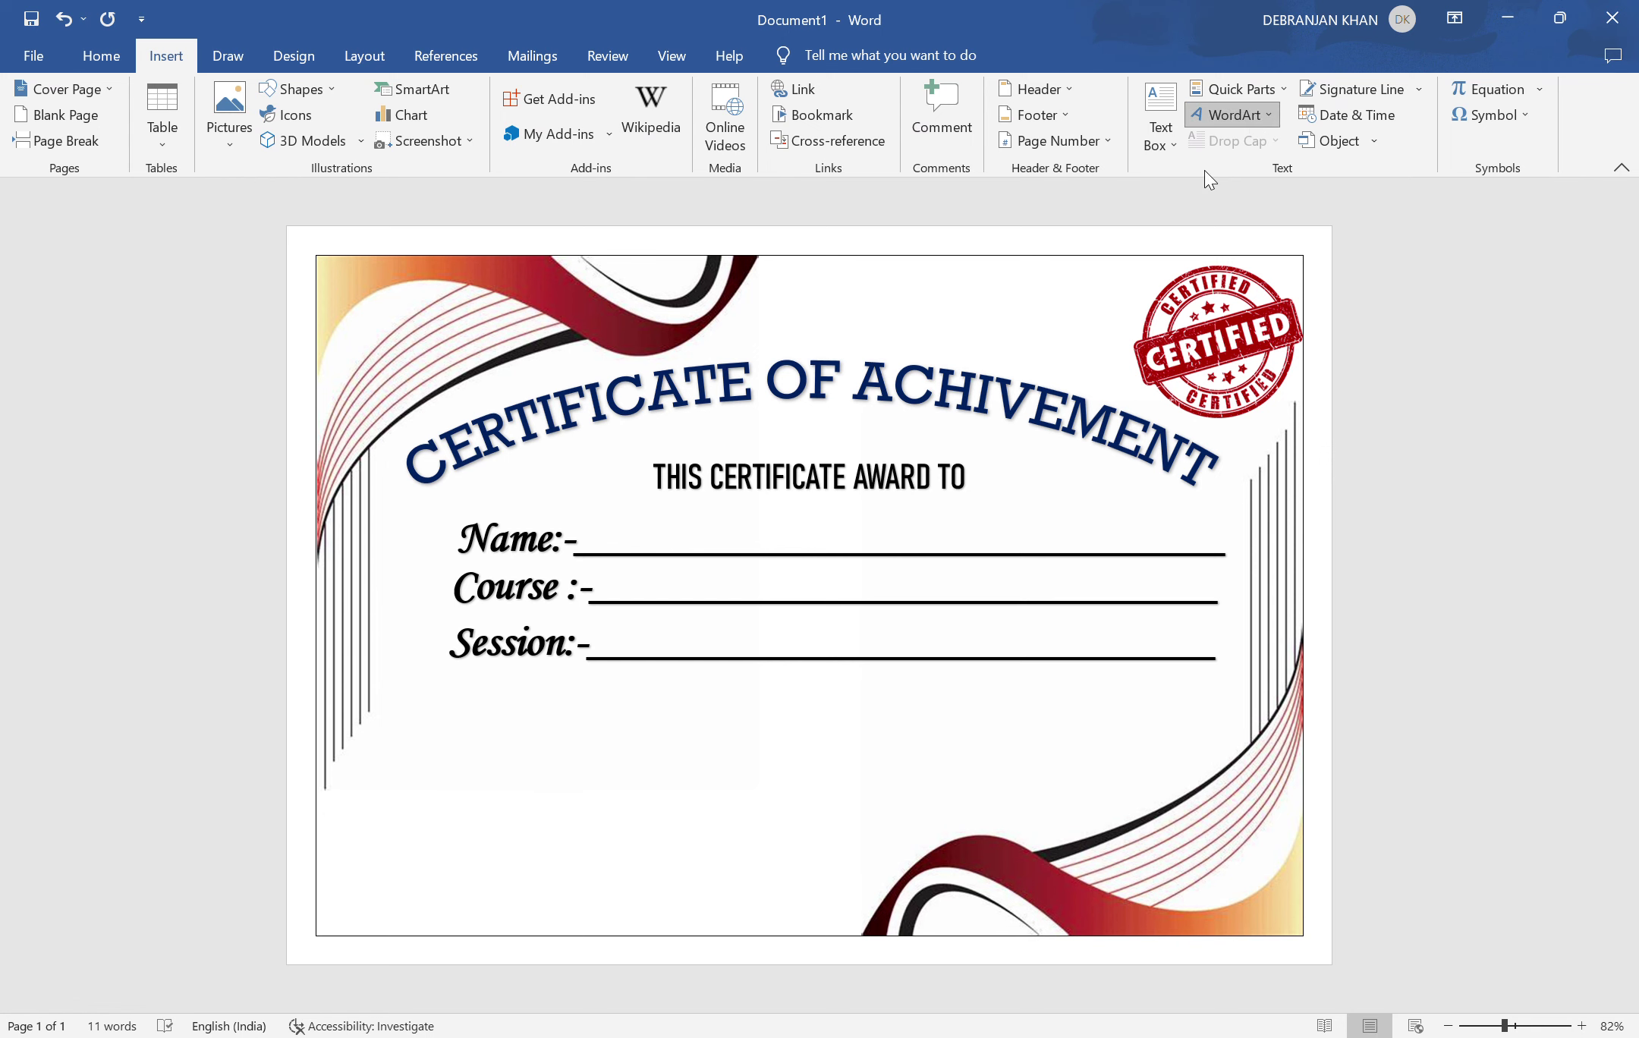
key("Delete")
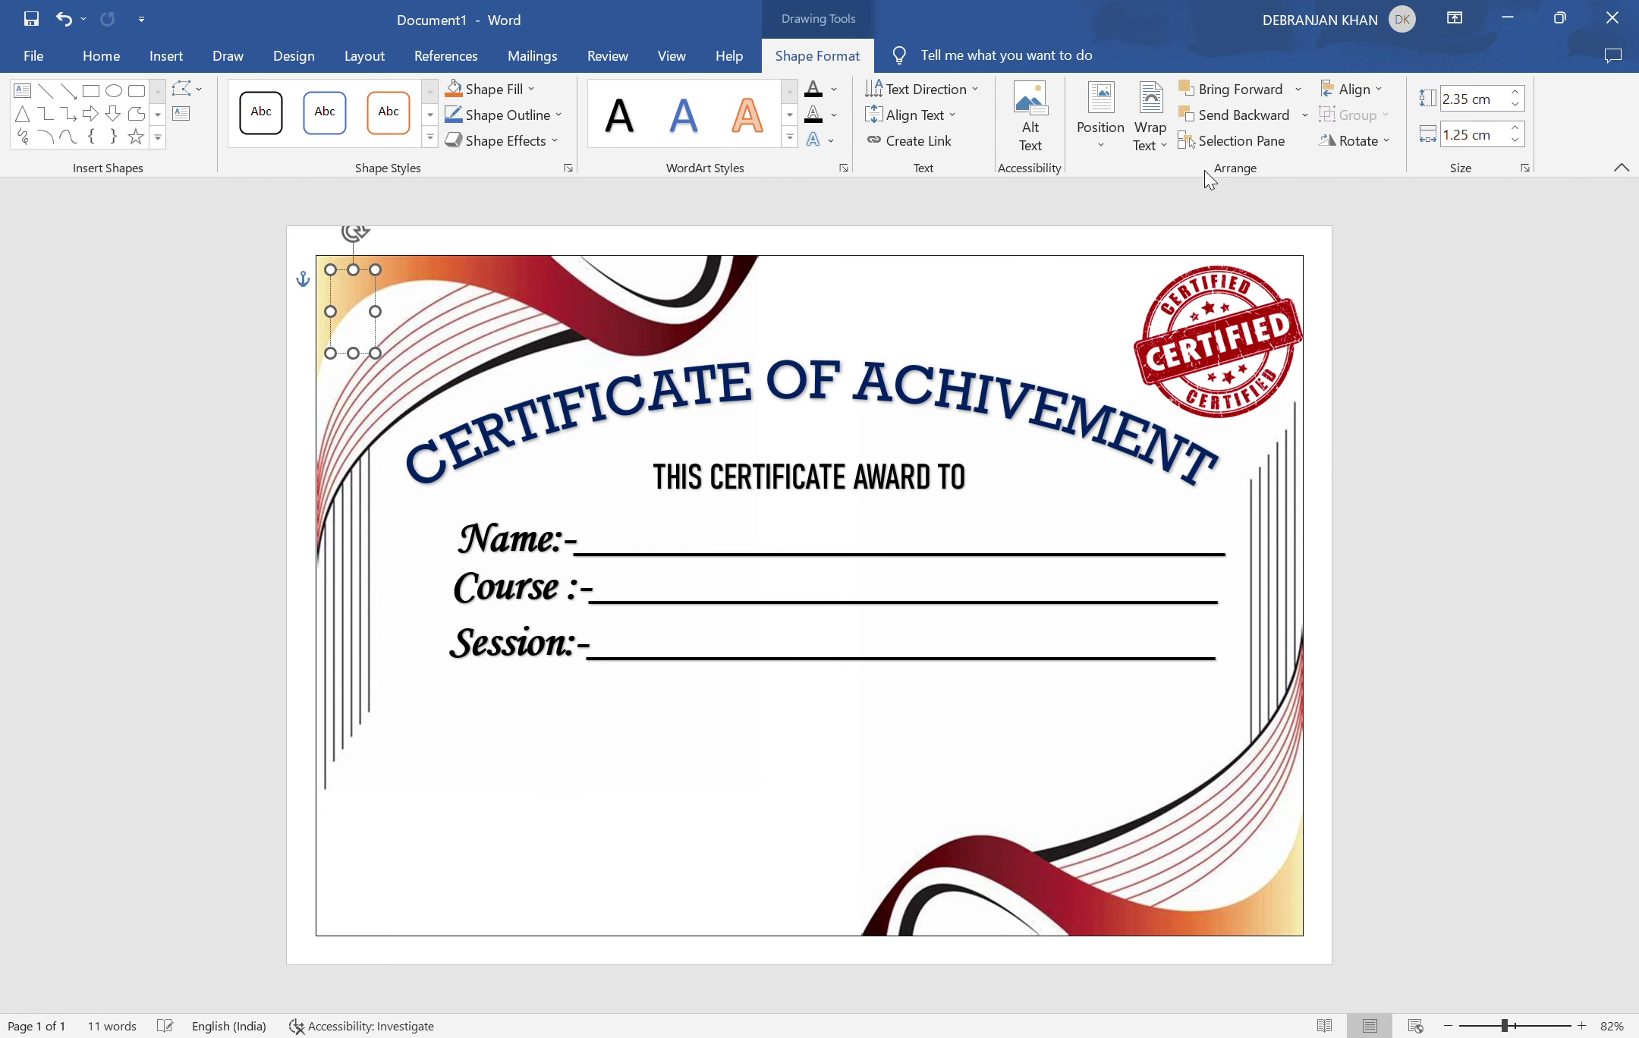
type("Dir")
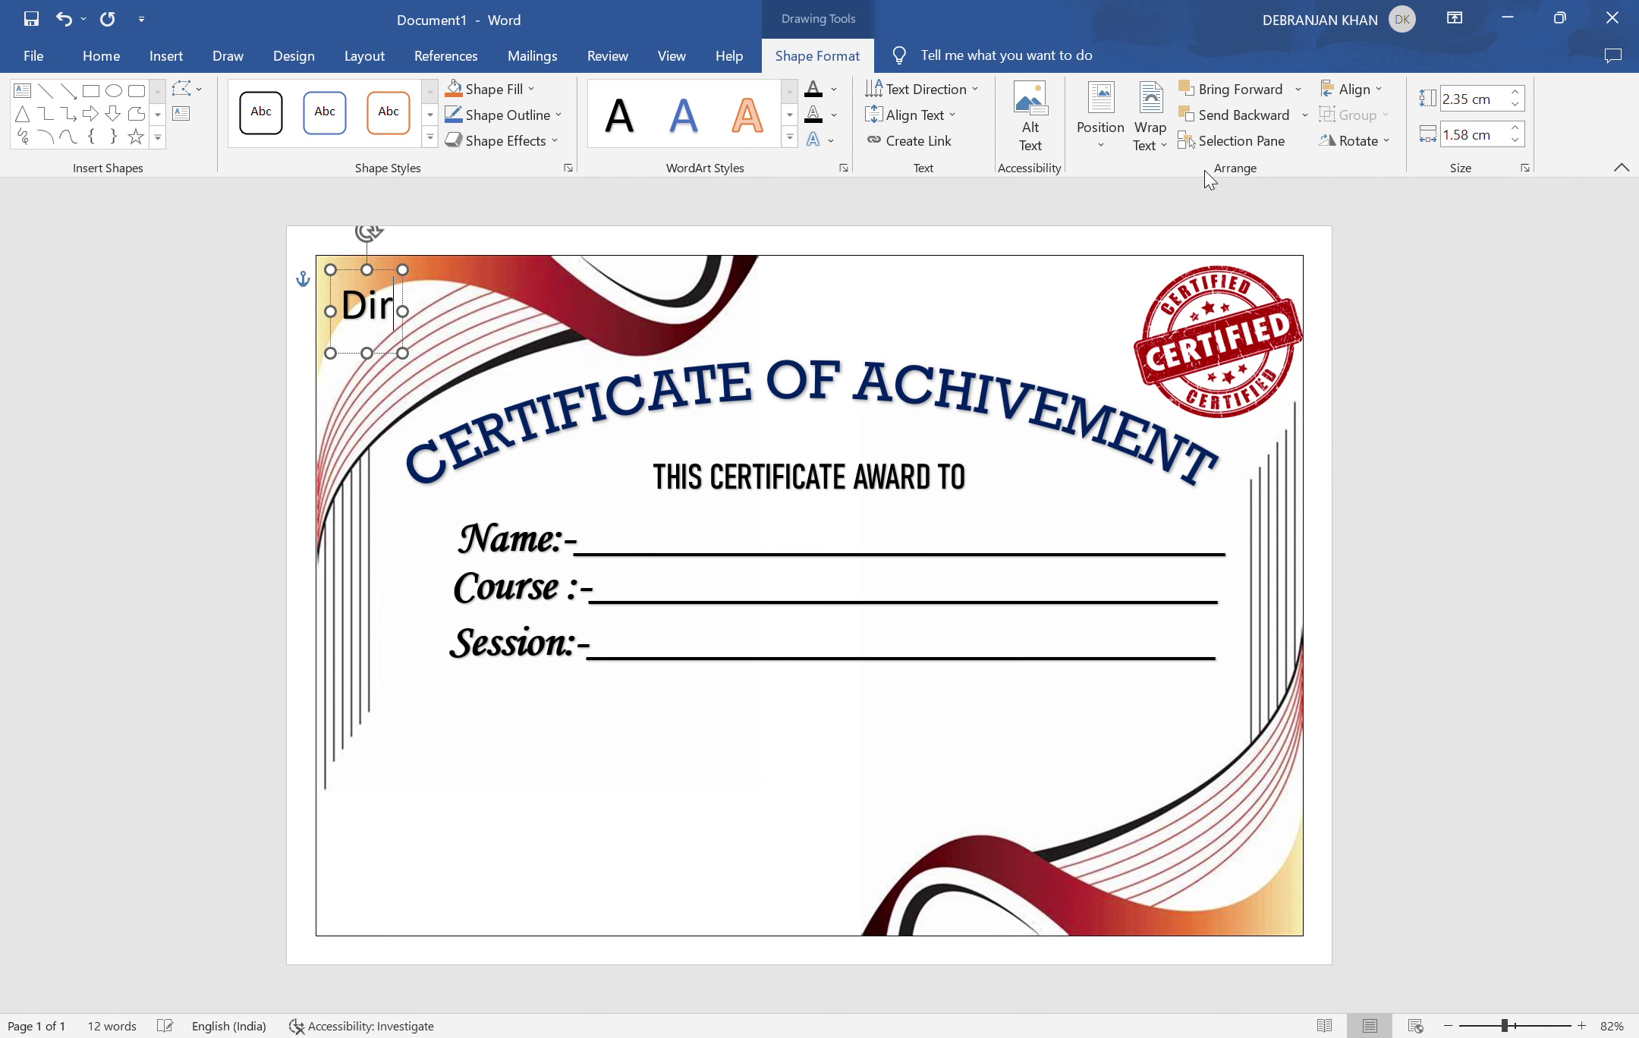
type("ector")
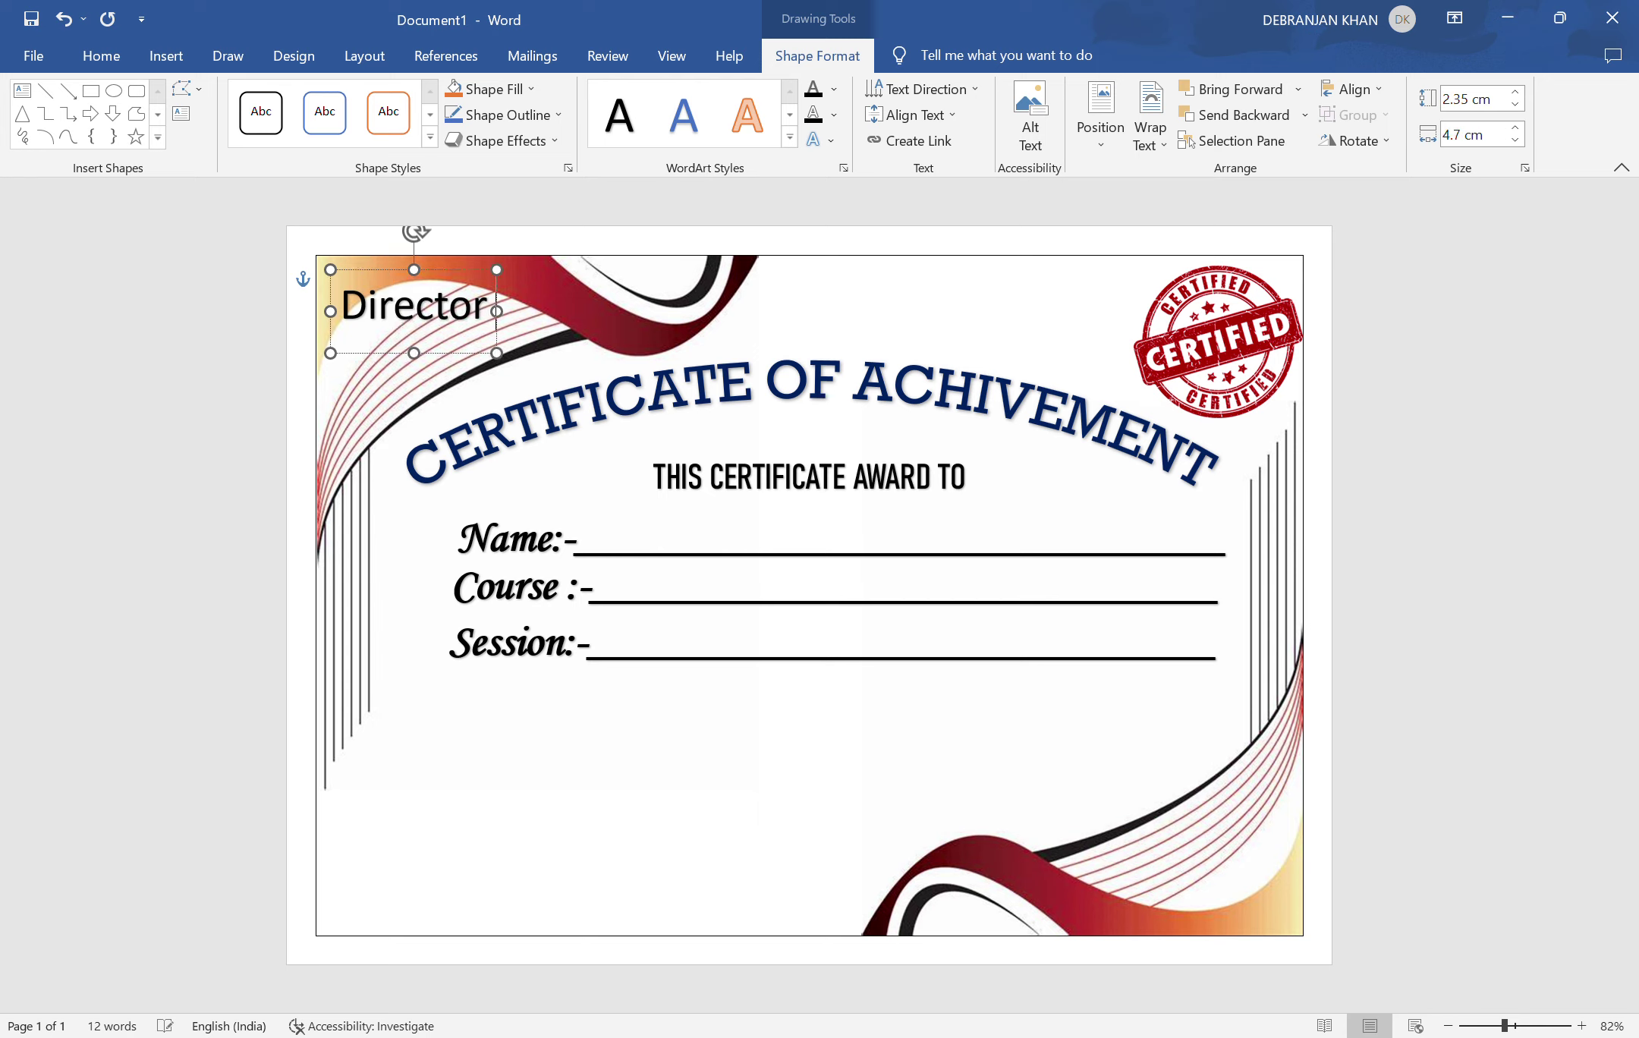
type(" Signat")
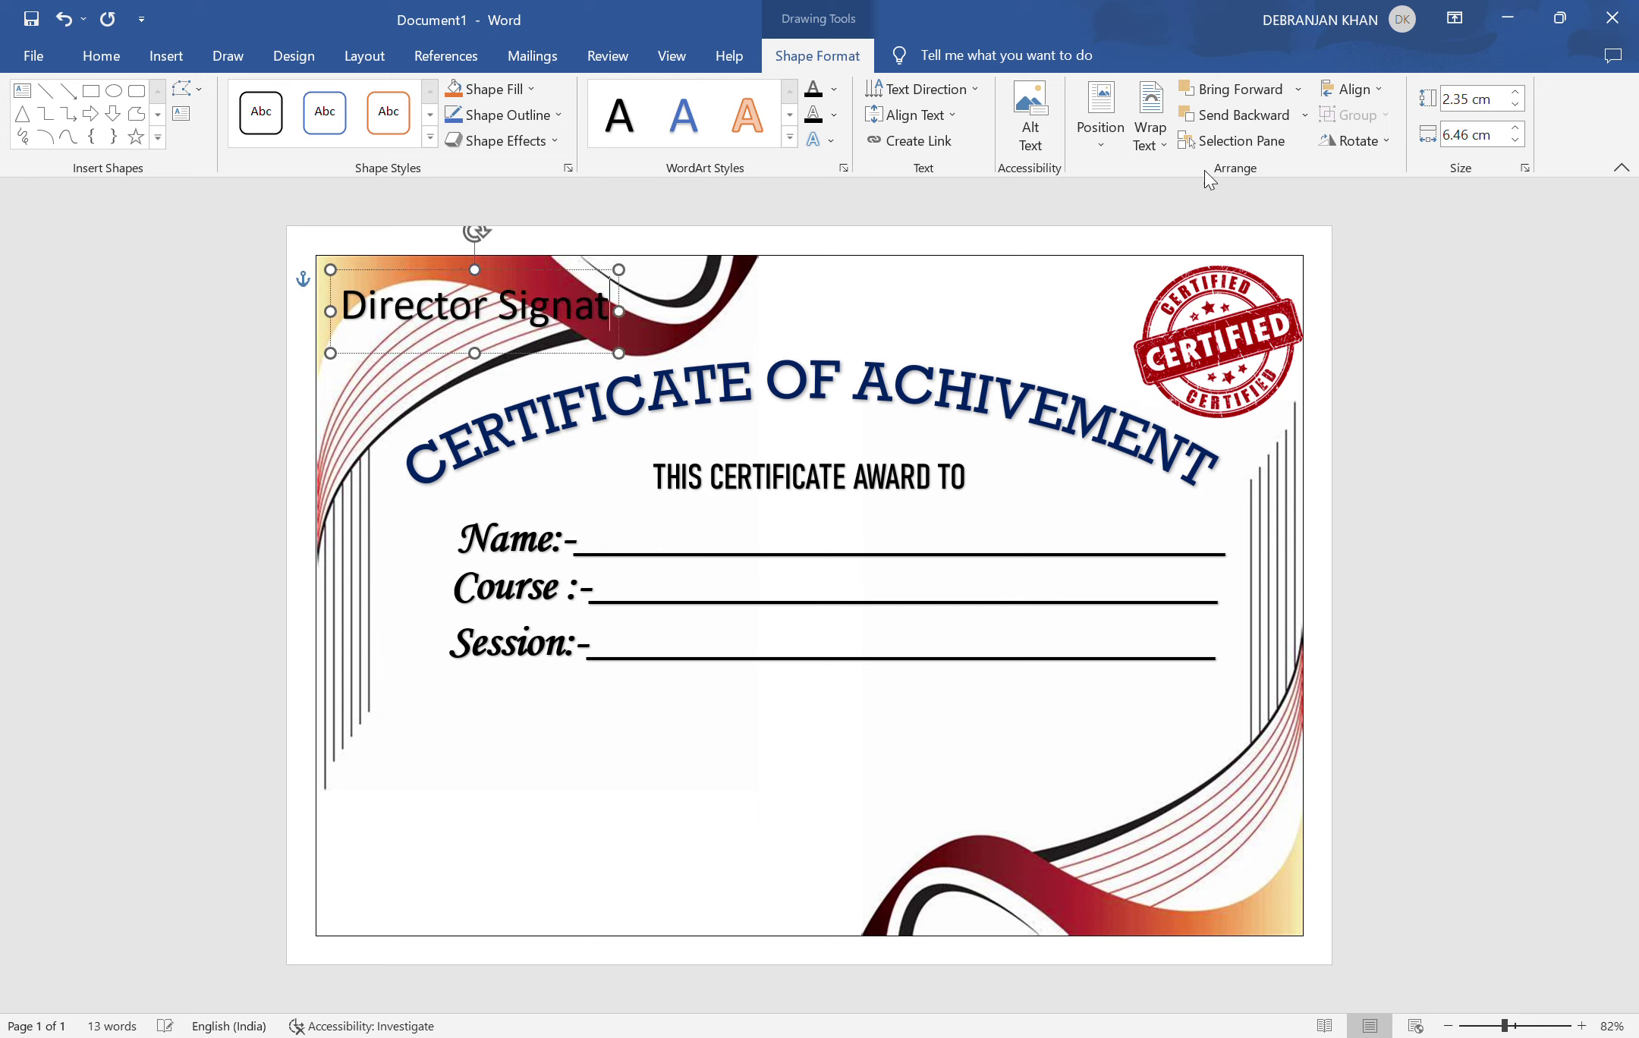
type("ure")
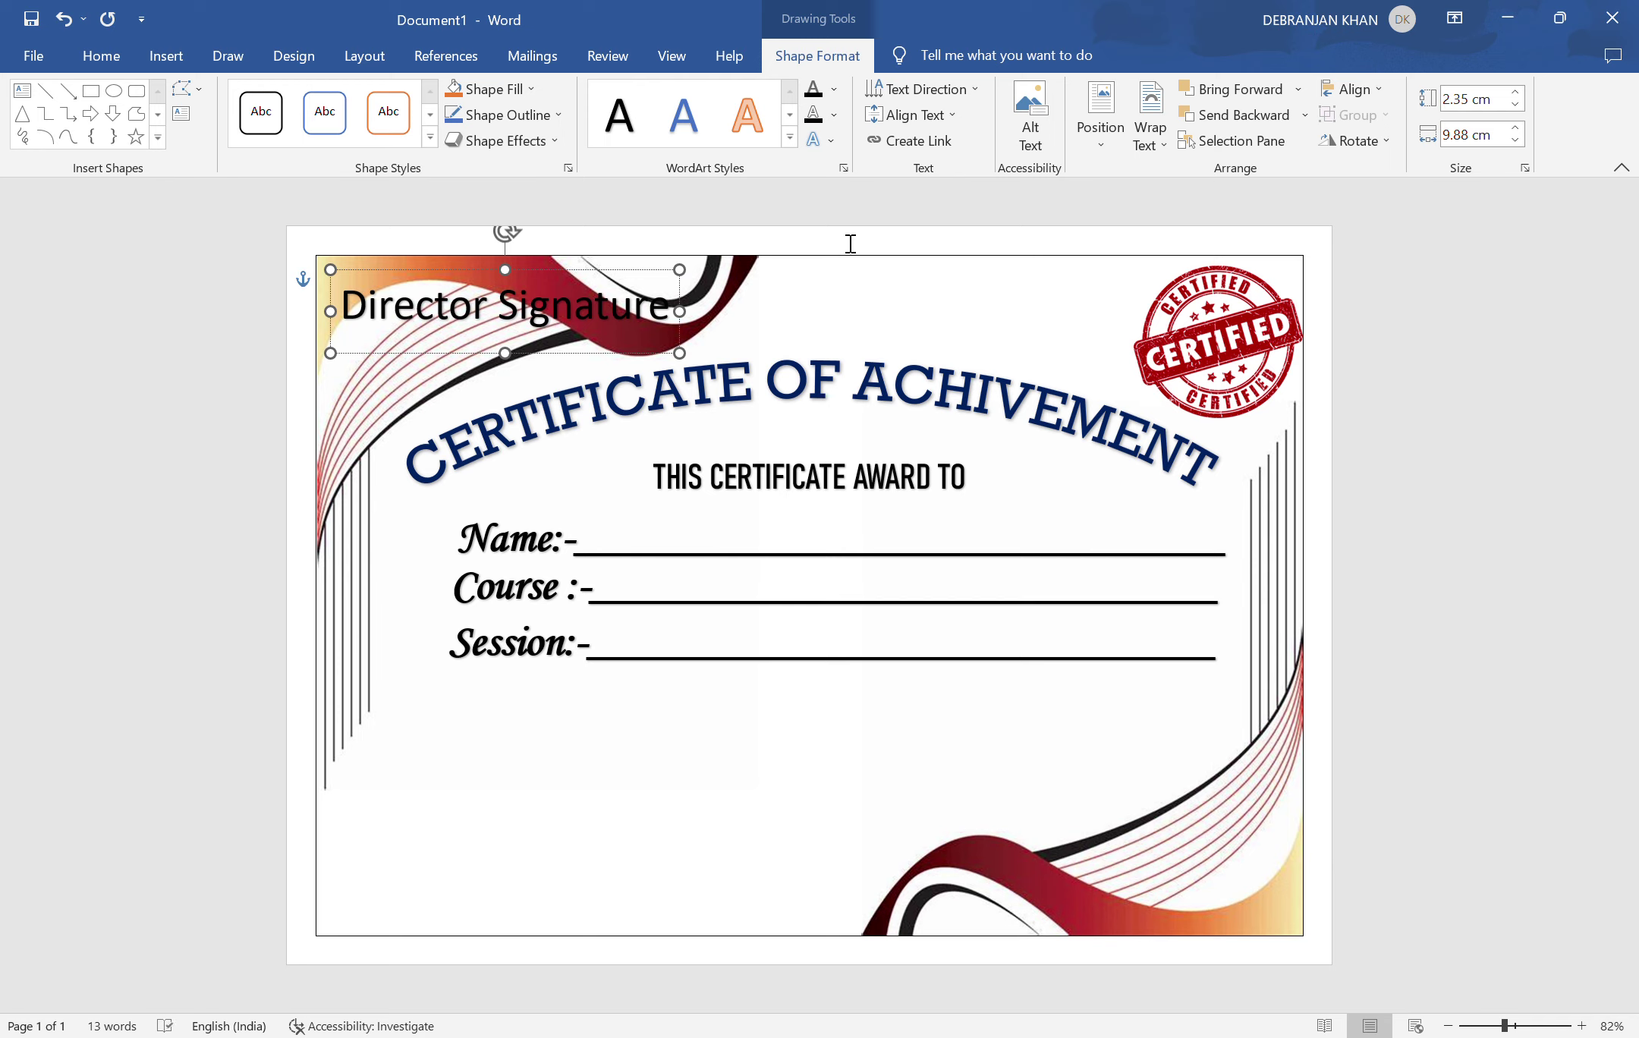
left_click_drag(413, 333, 709, 341)
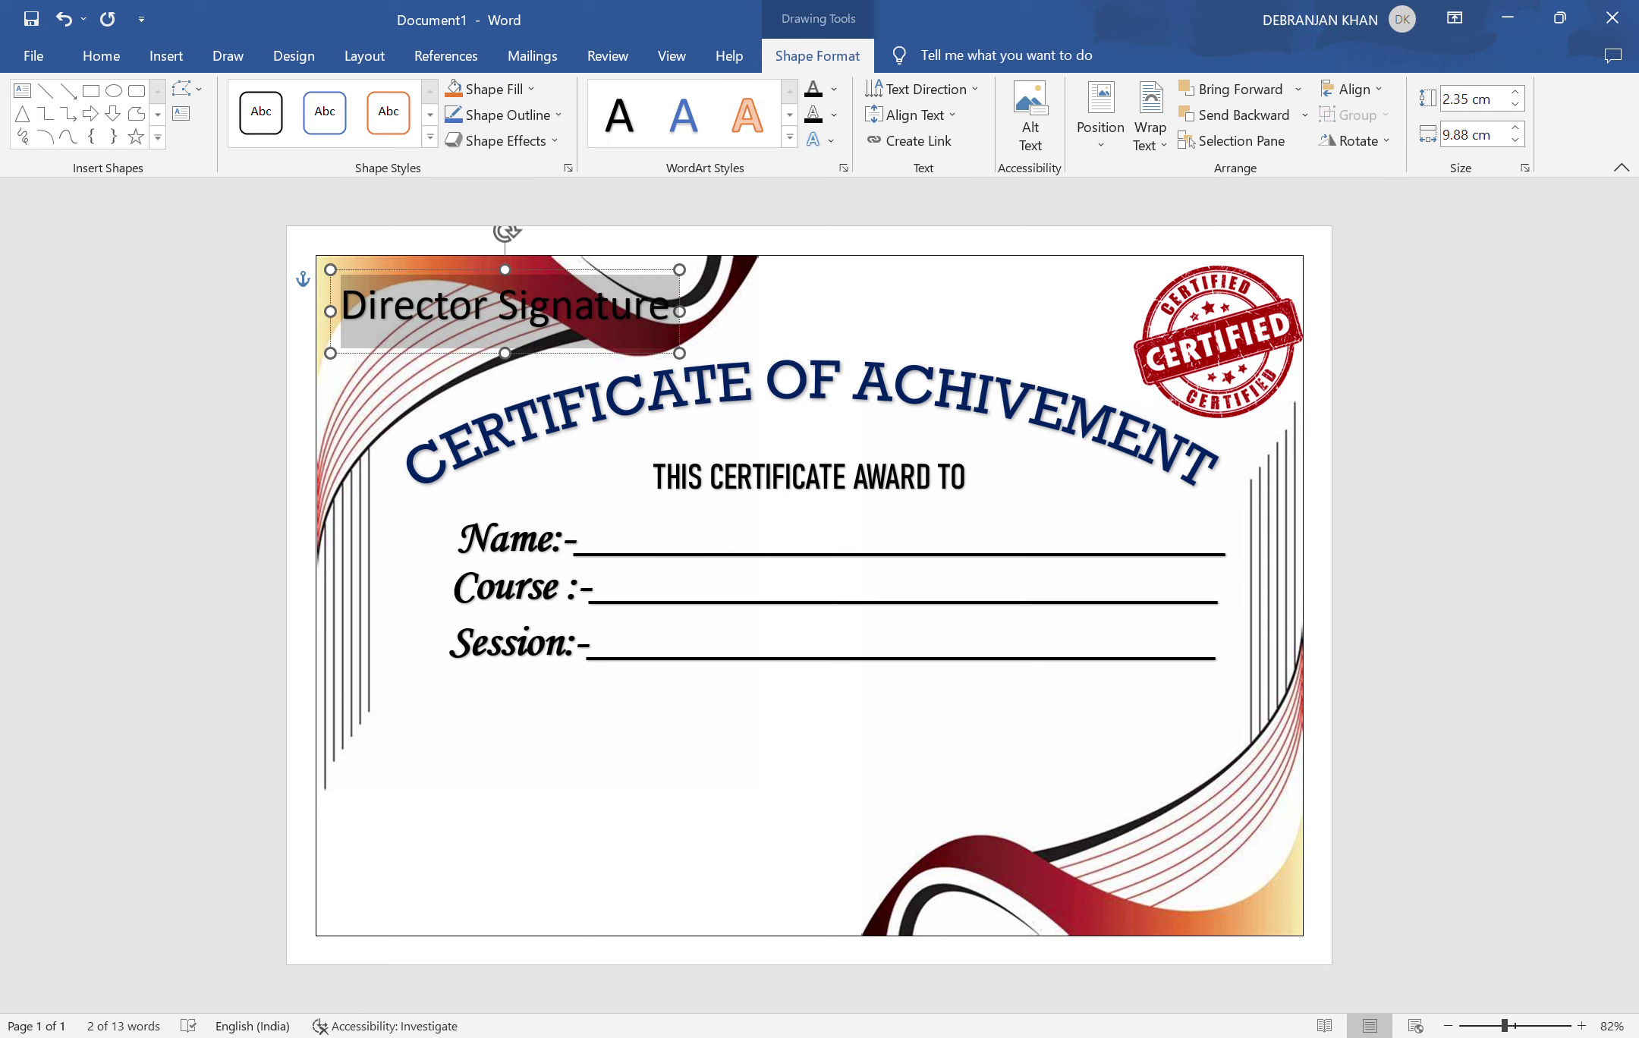
key("ctrl+y")
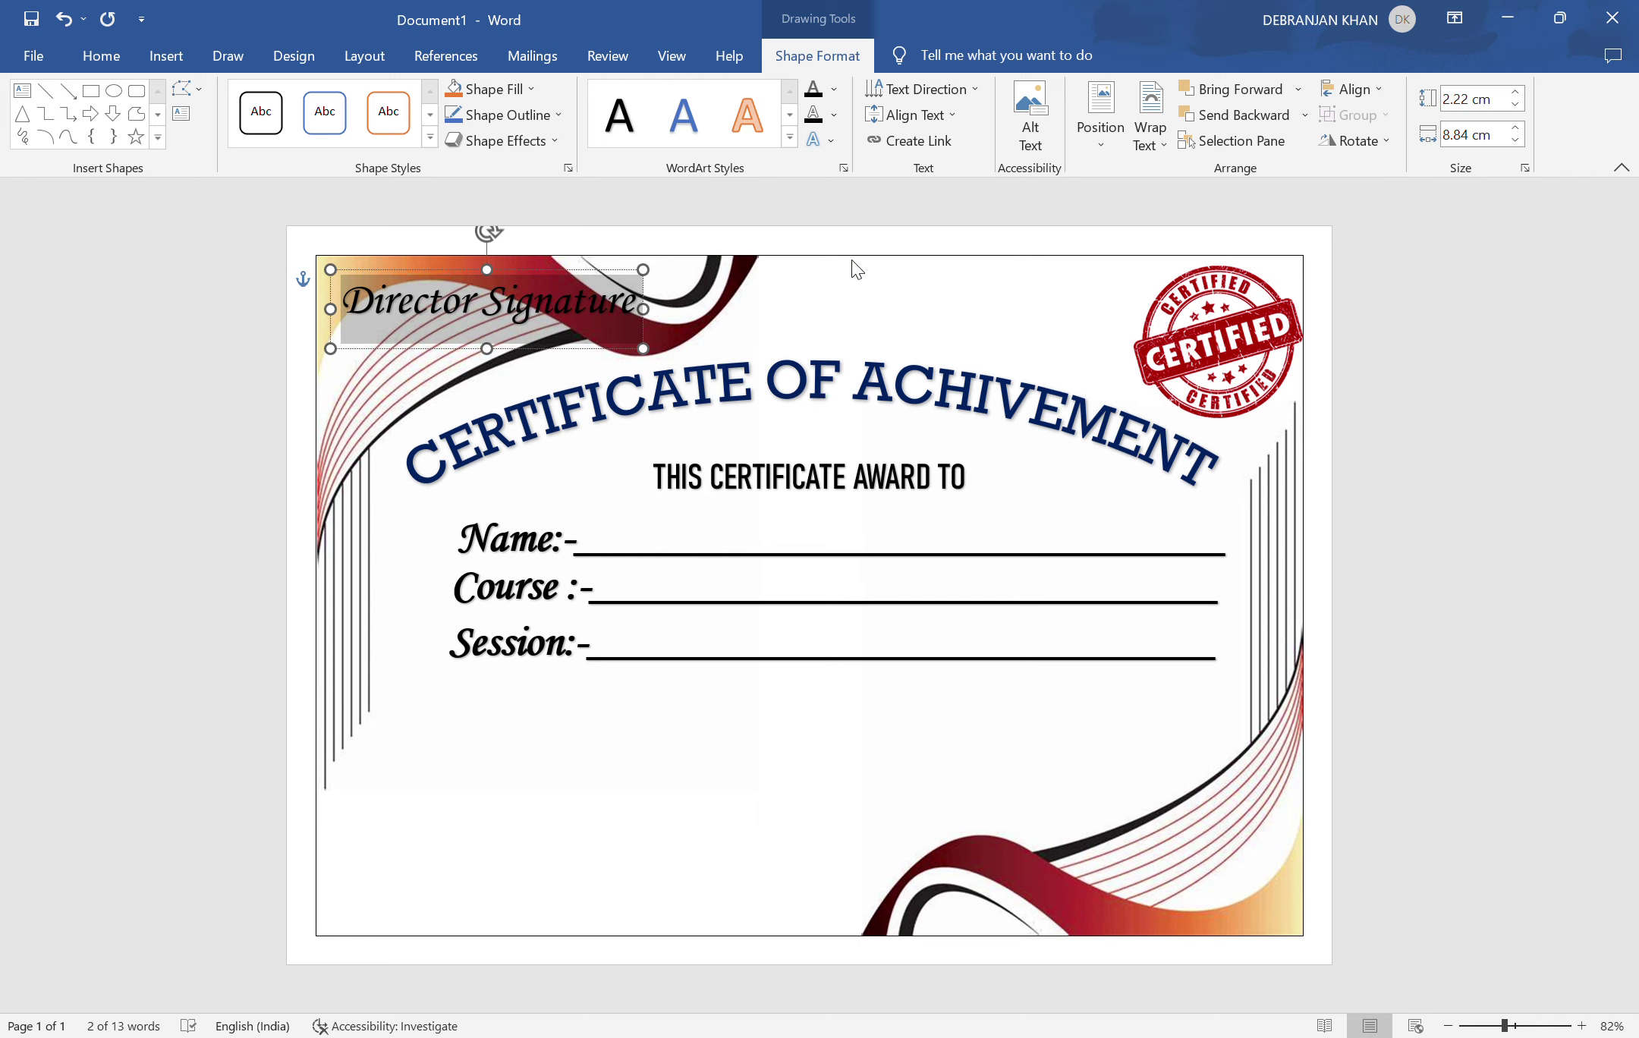
- Move the Director Signature caption to the bottom centre of the certificate
left_click(840, 365)
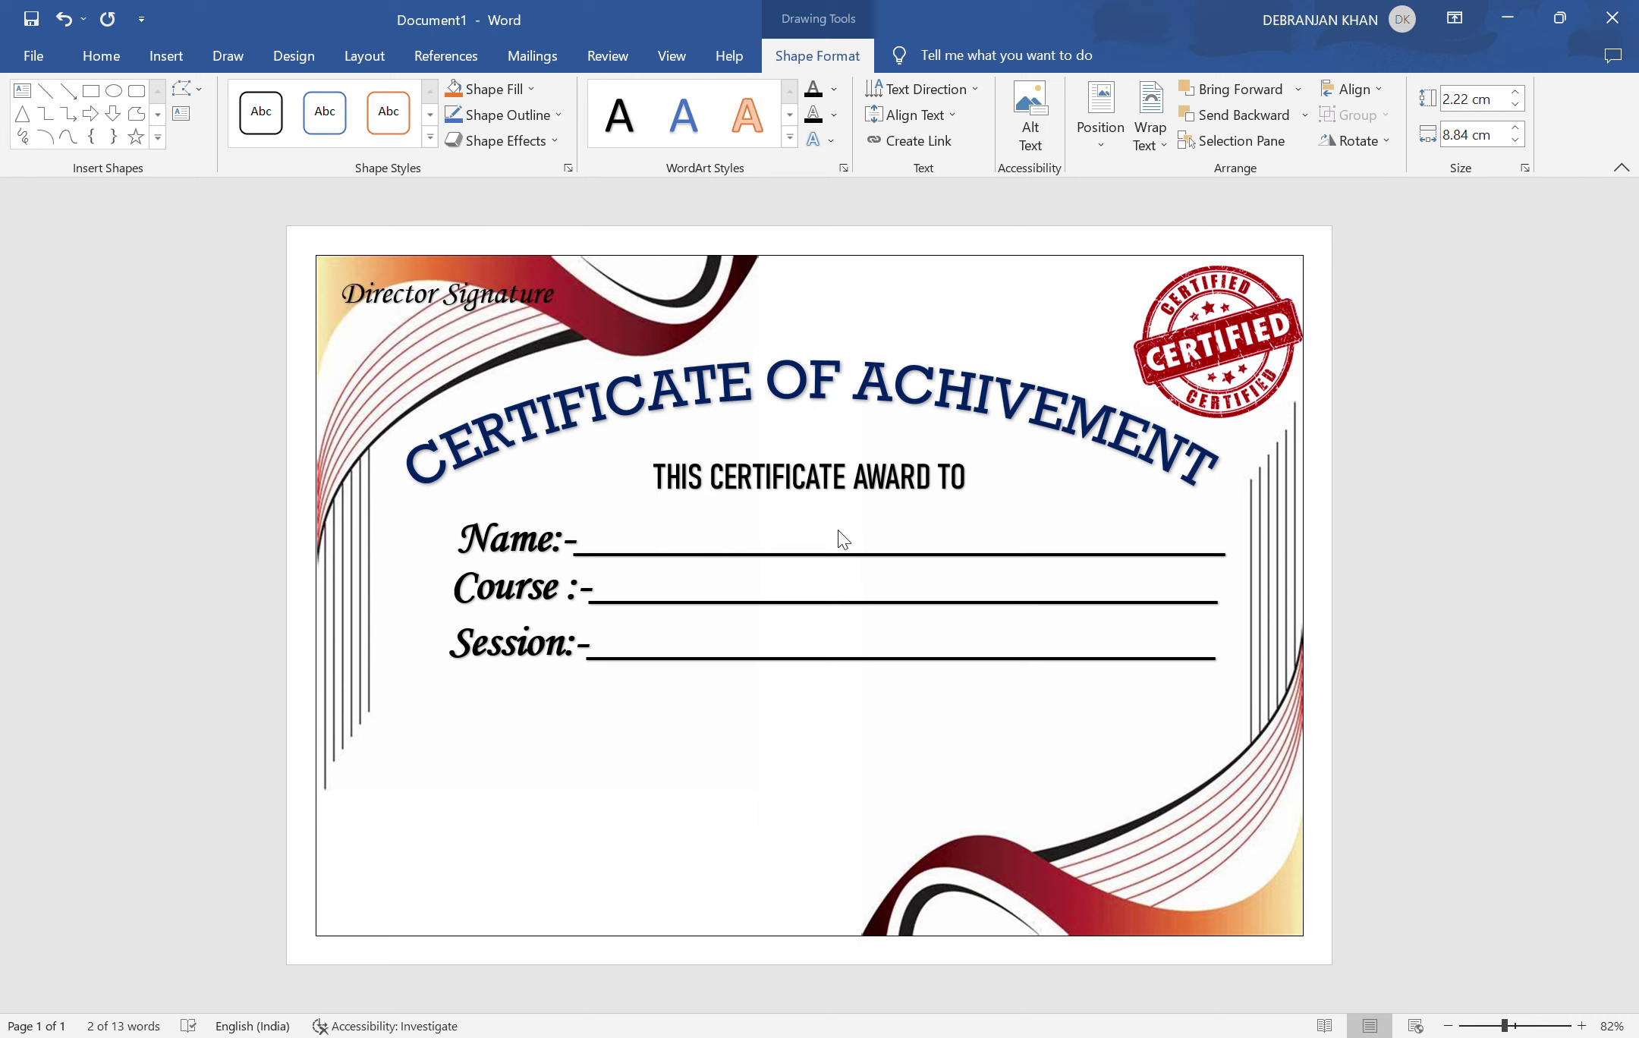
key("ctrl+y")
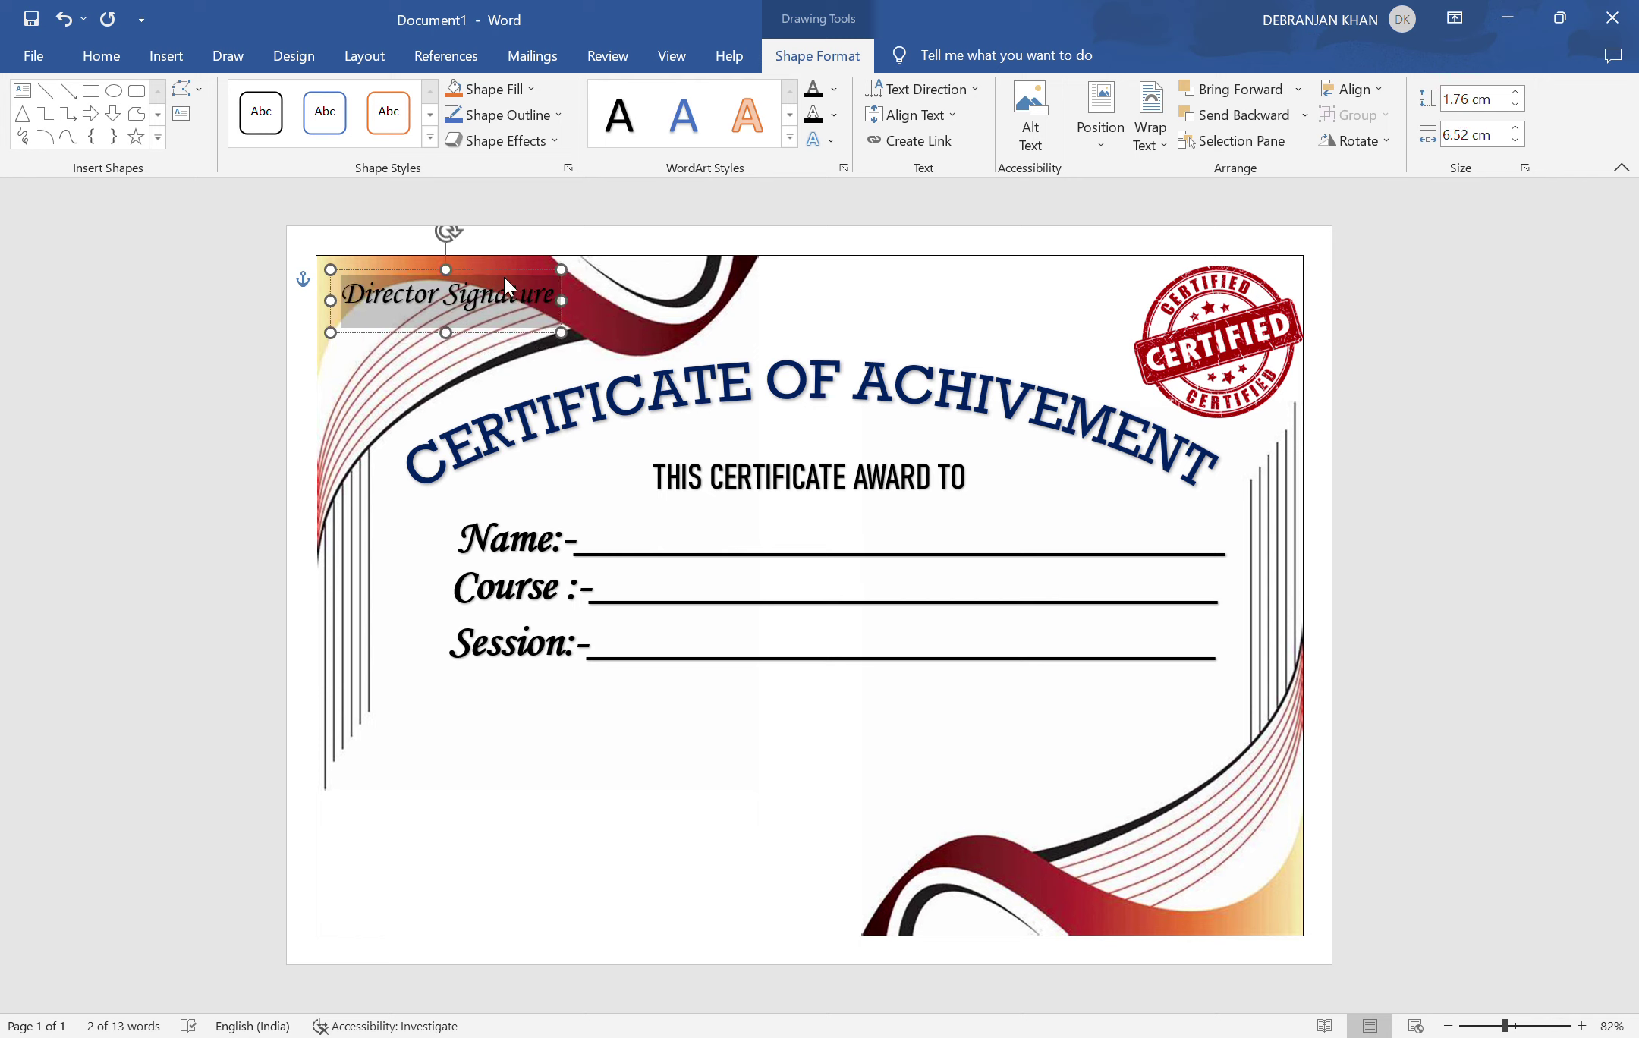
left_click(503, 276)
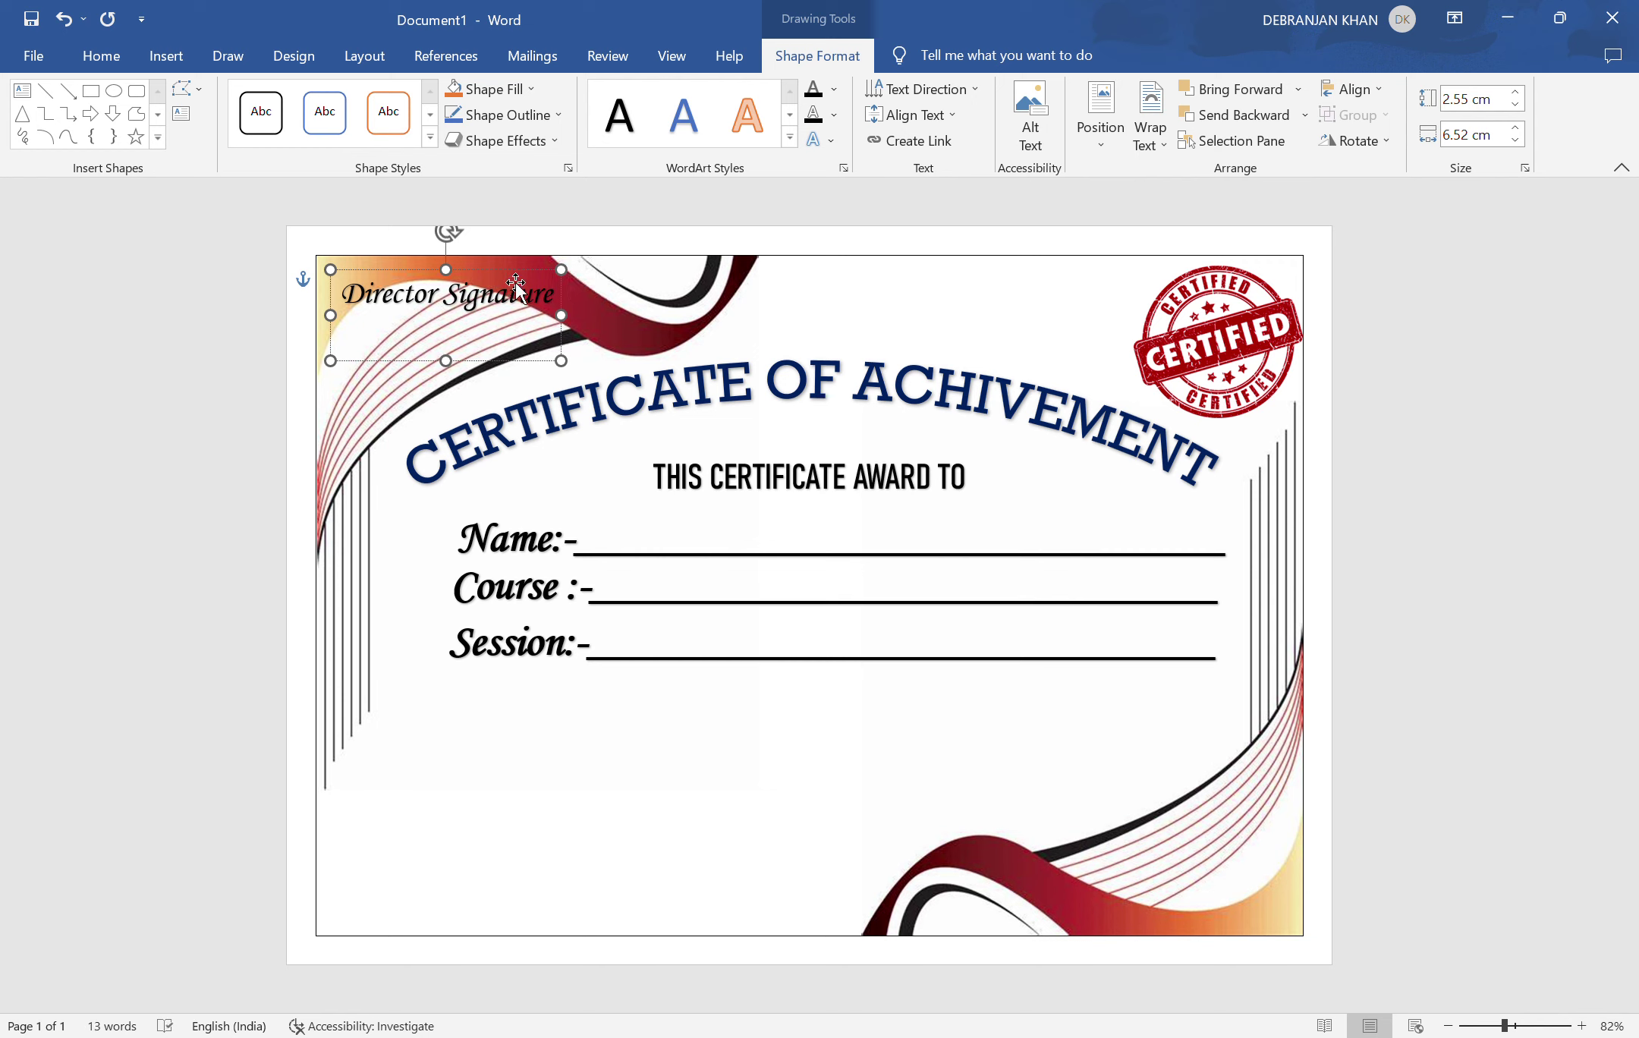
mouse_move(515, 281)
left_mouse_down()
mouse_move(778, 817)
mouse_move(792, 888)
left_mouse_up()
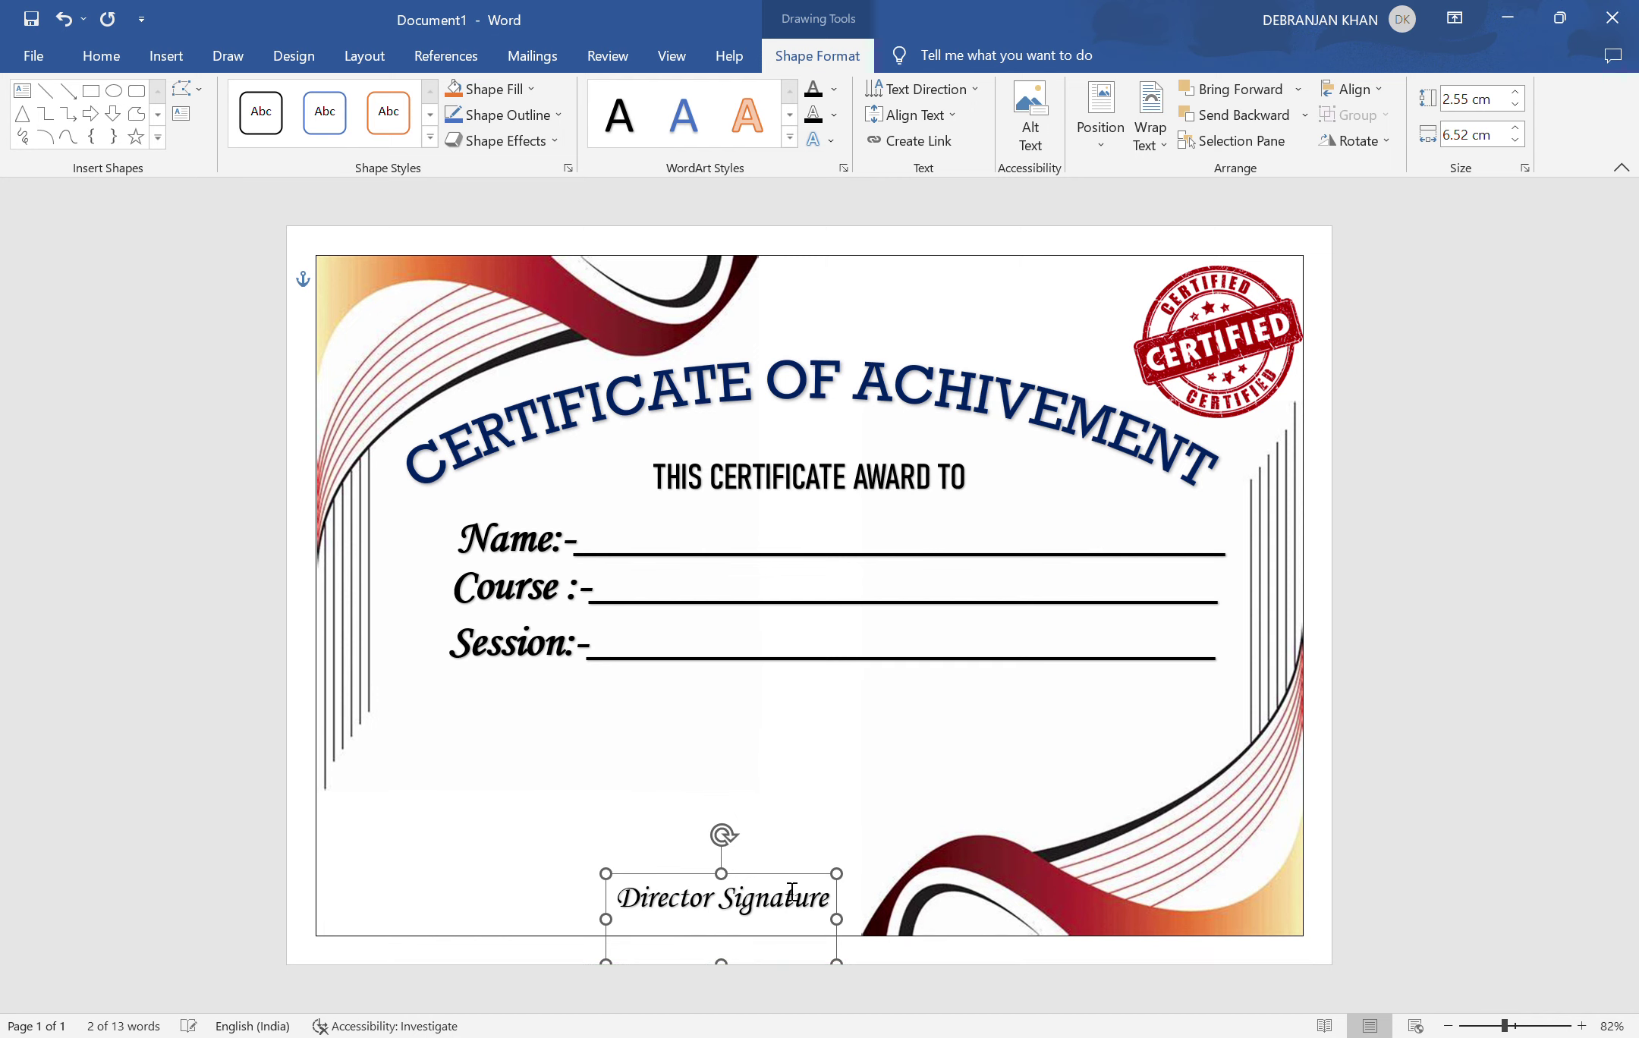
left_click(886, 833)
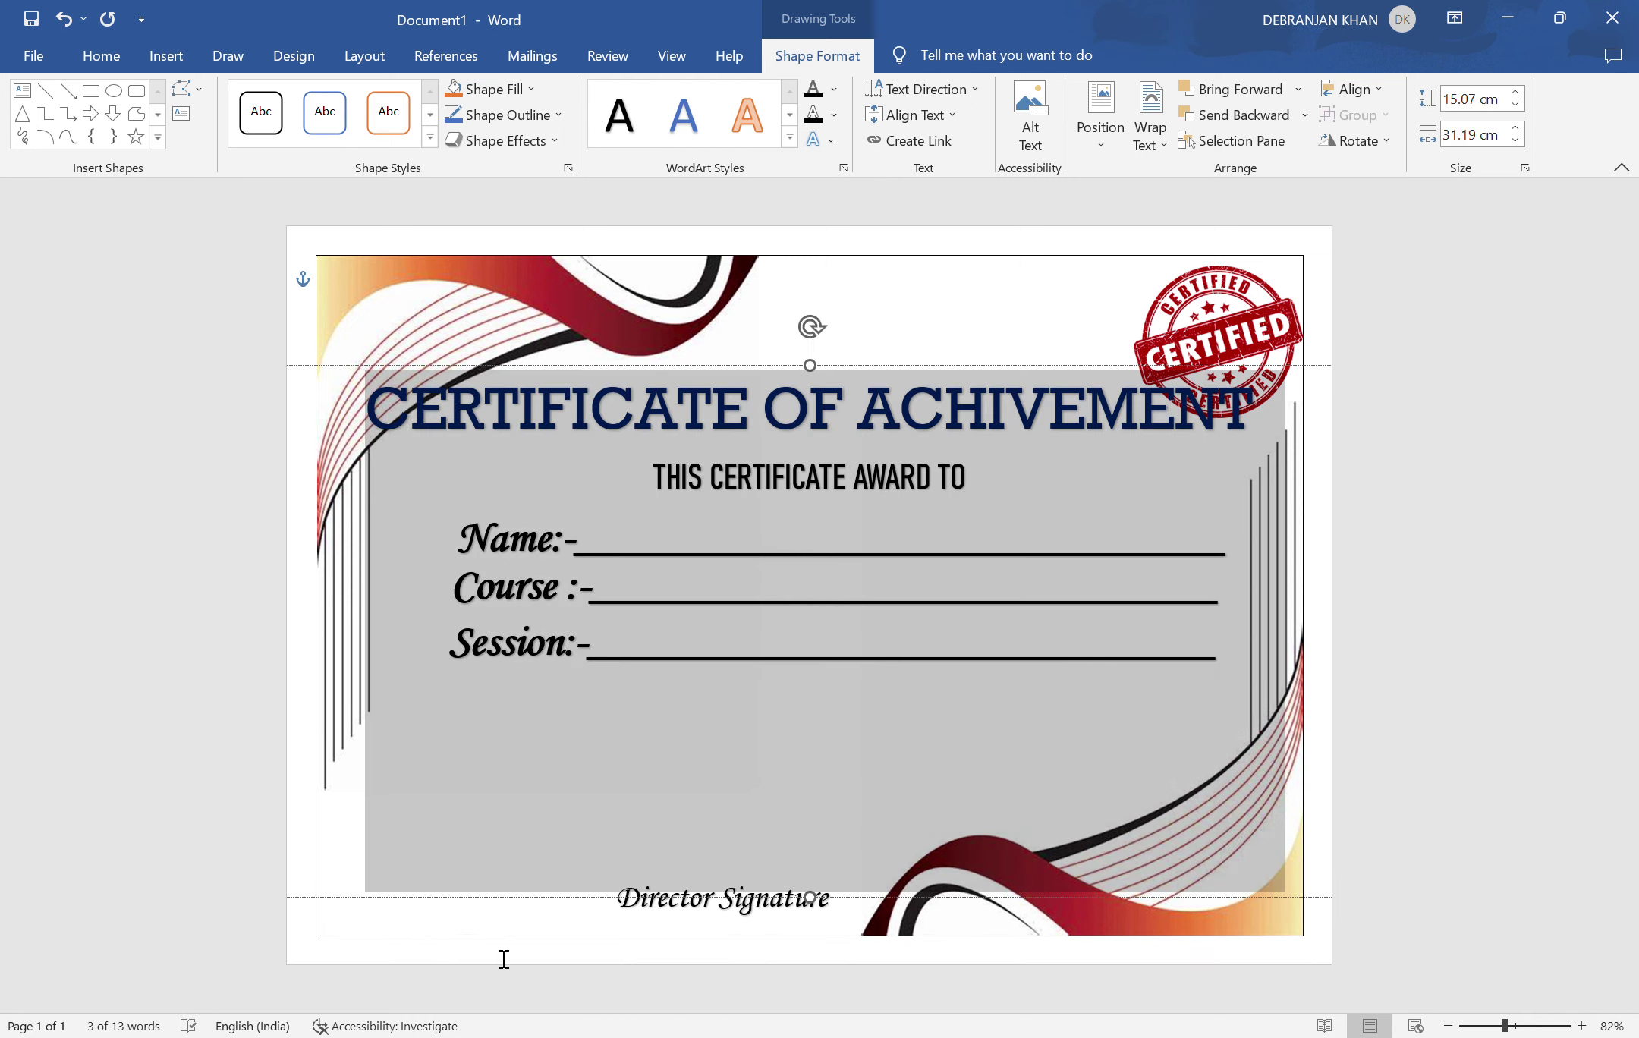
left_click(560, 908)
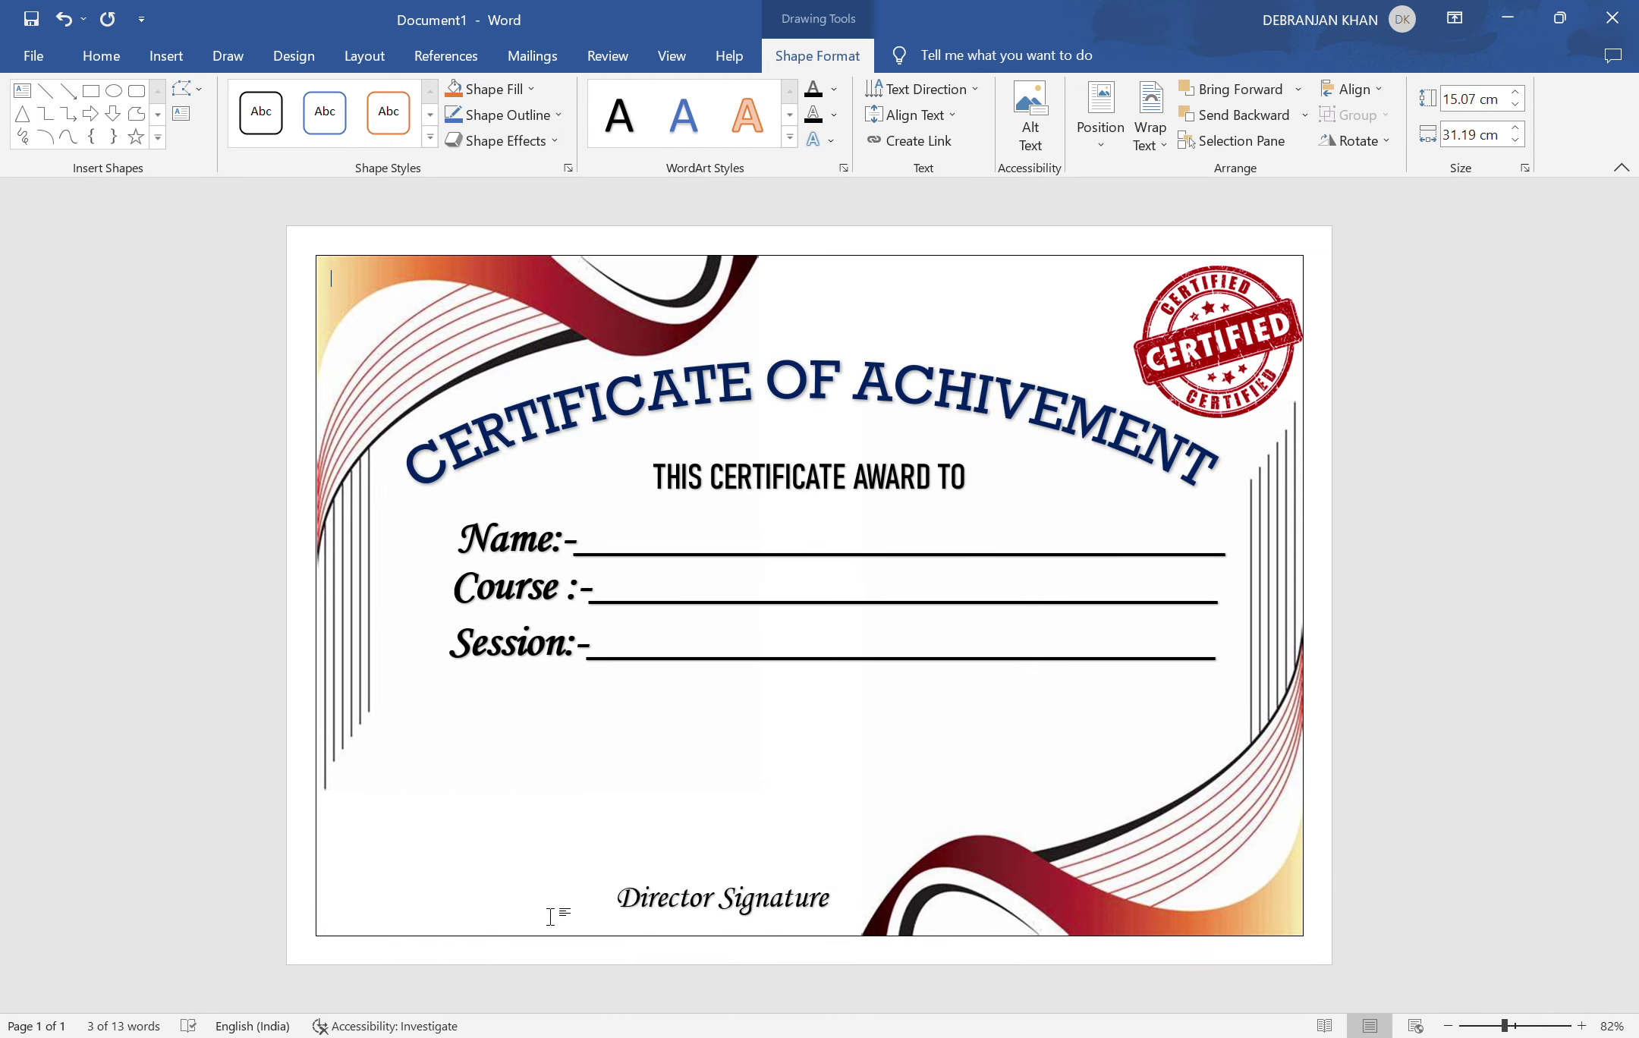
- Add a short underscore WordArt and place it just above the Director Signature caption
left_click(181, 49)
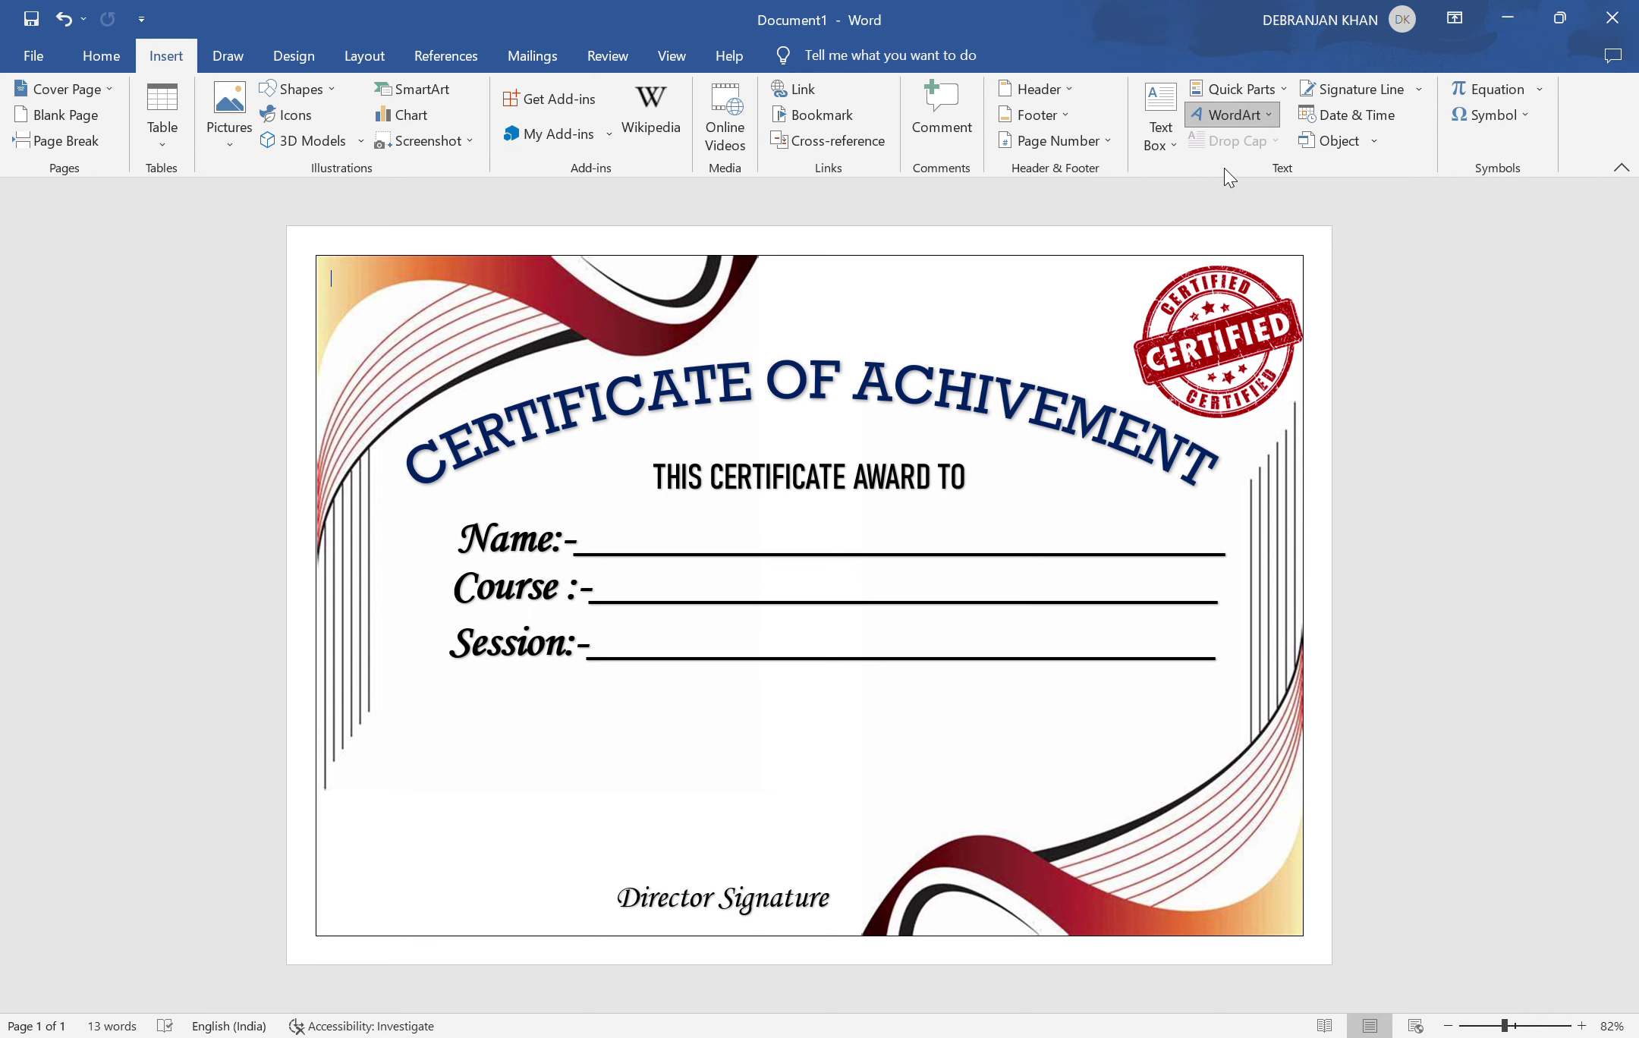
key("Delete")
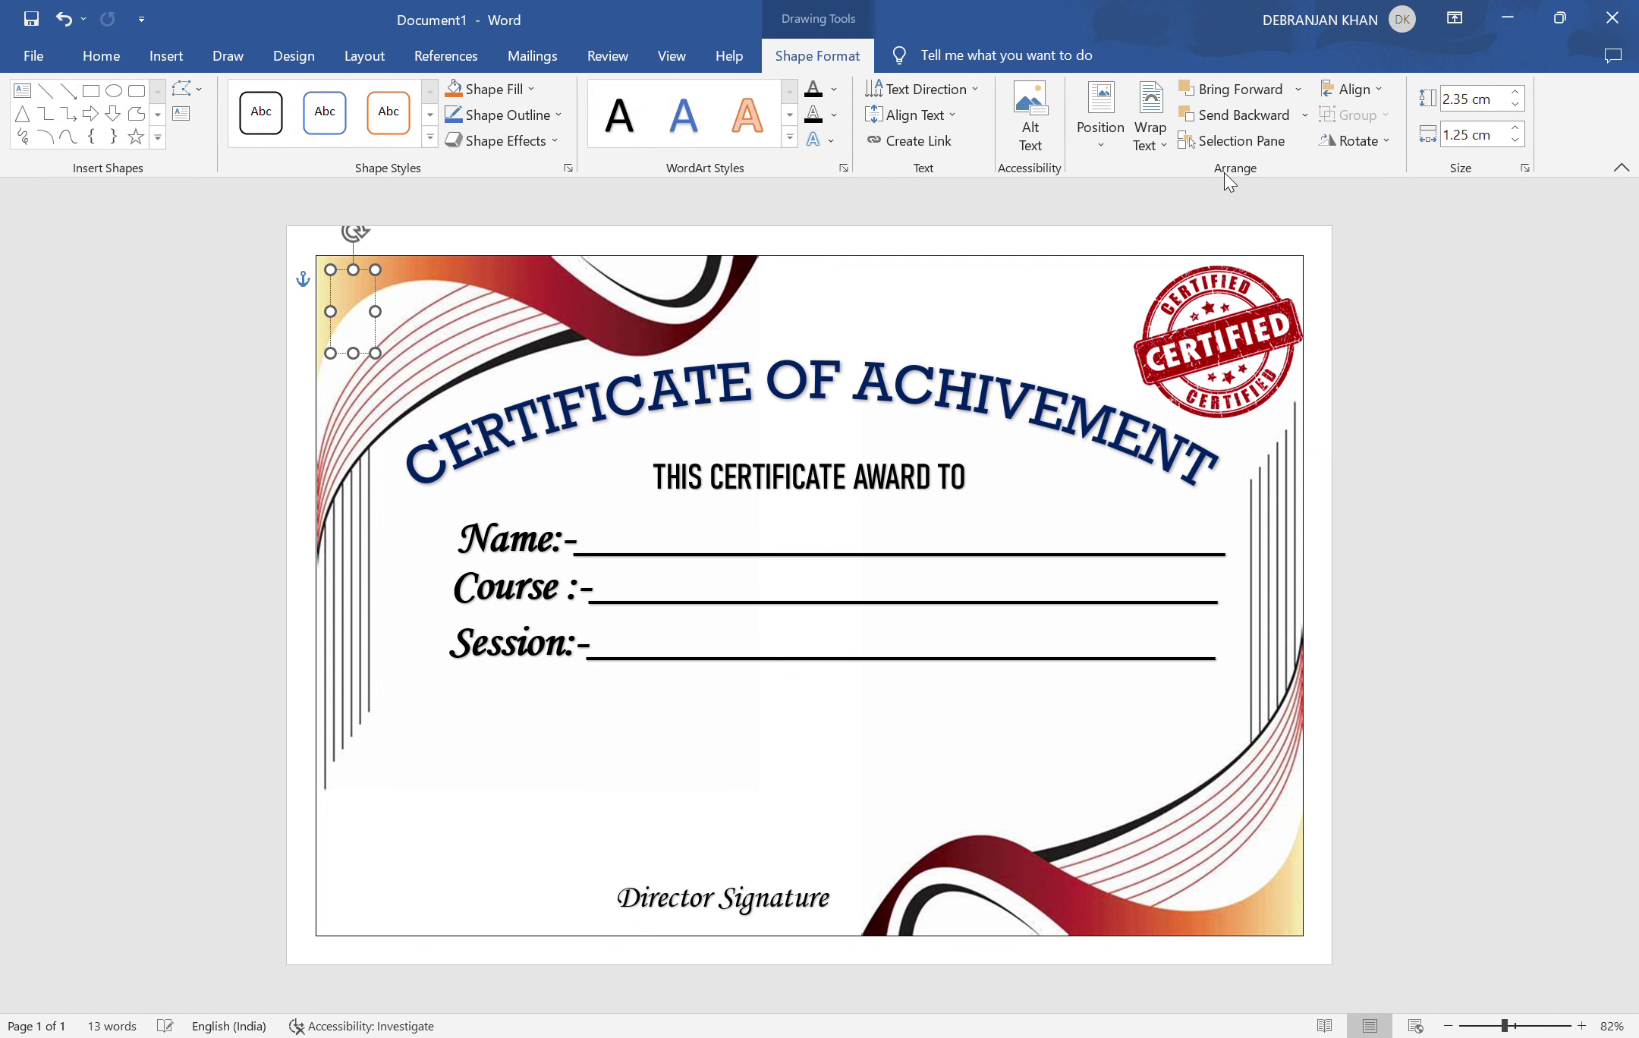
type("______")
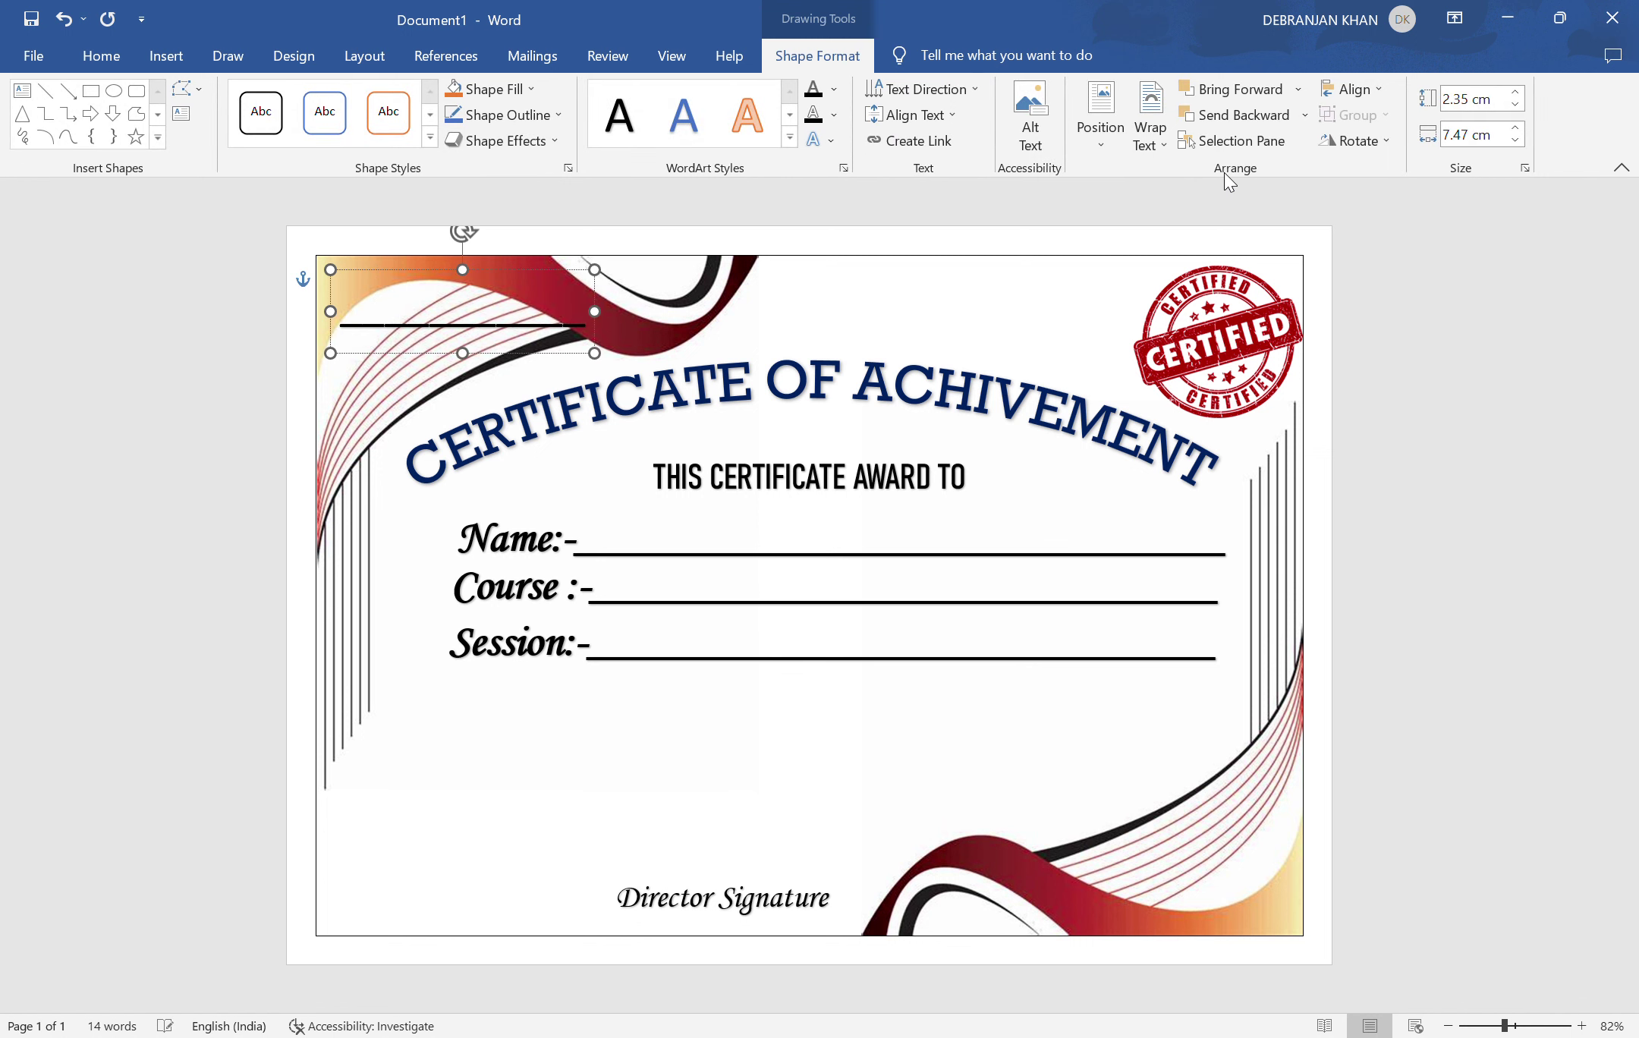
left_click_drag(557, 278, 829, 832)
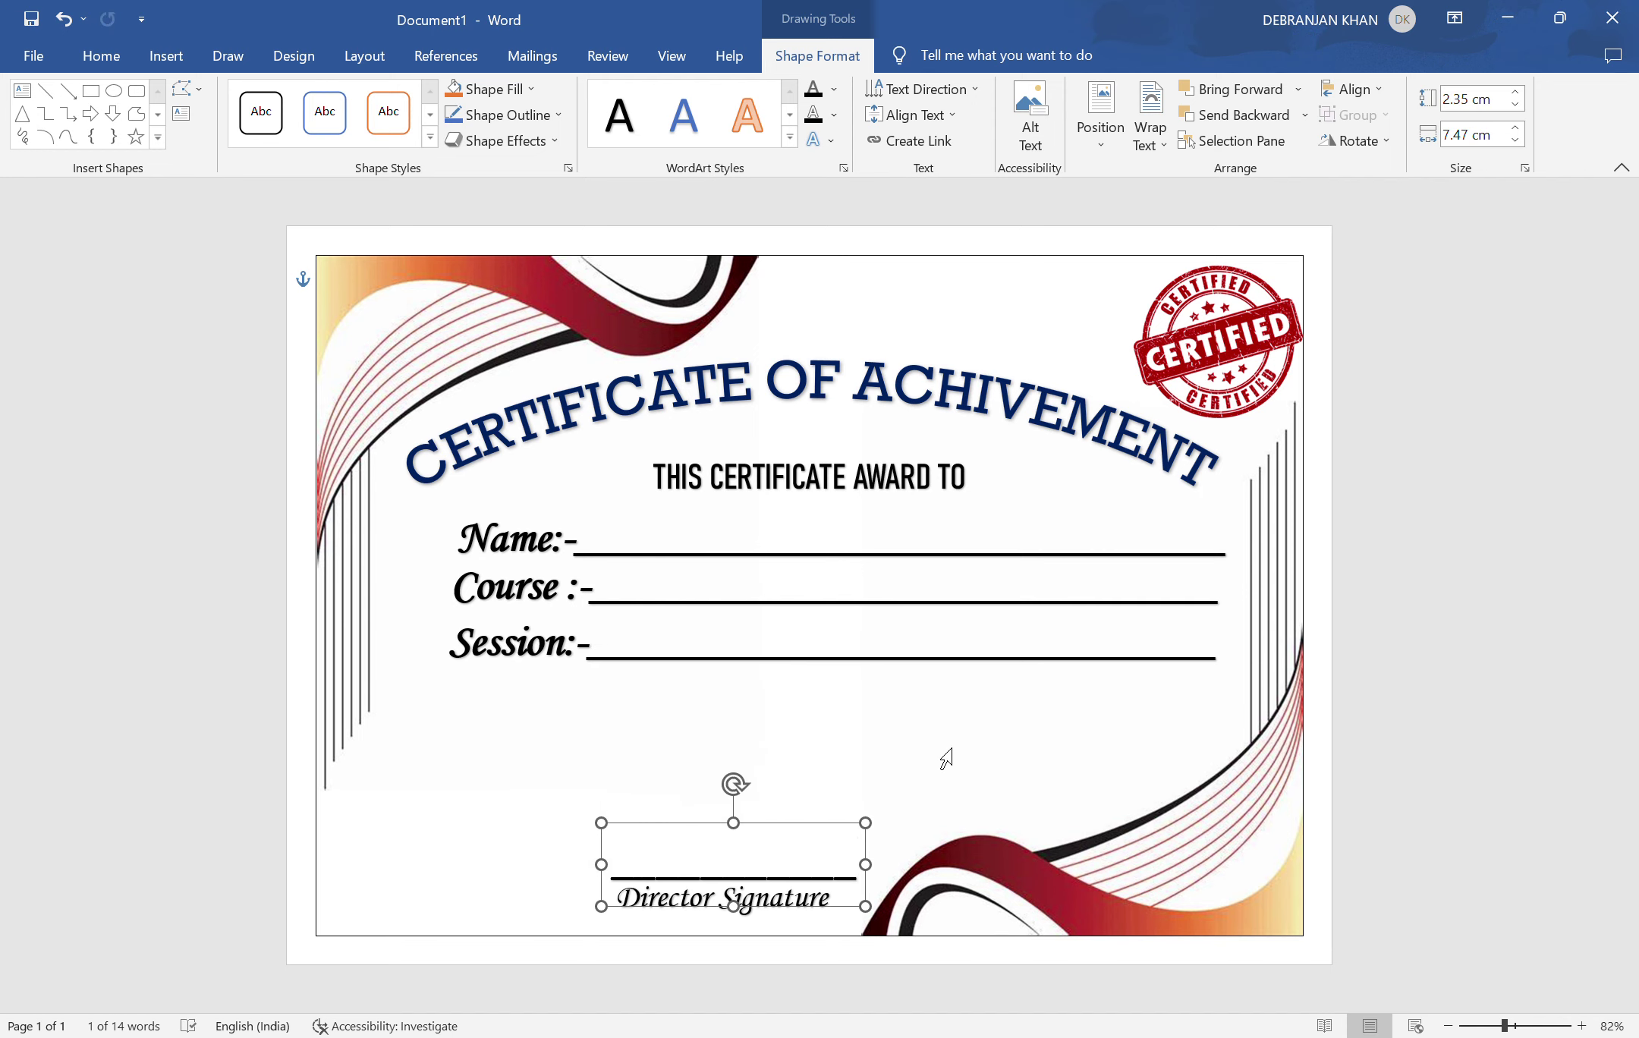
left_click(916, 756)
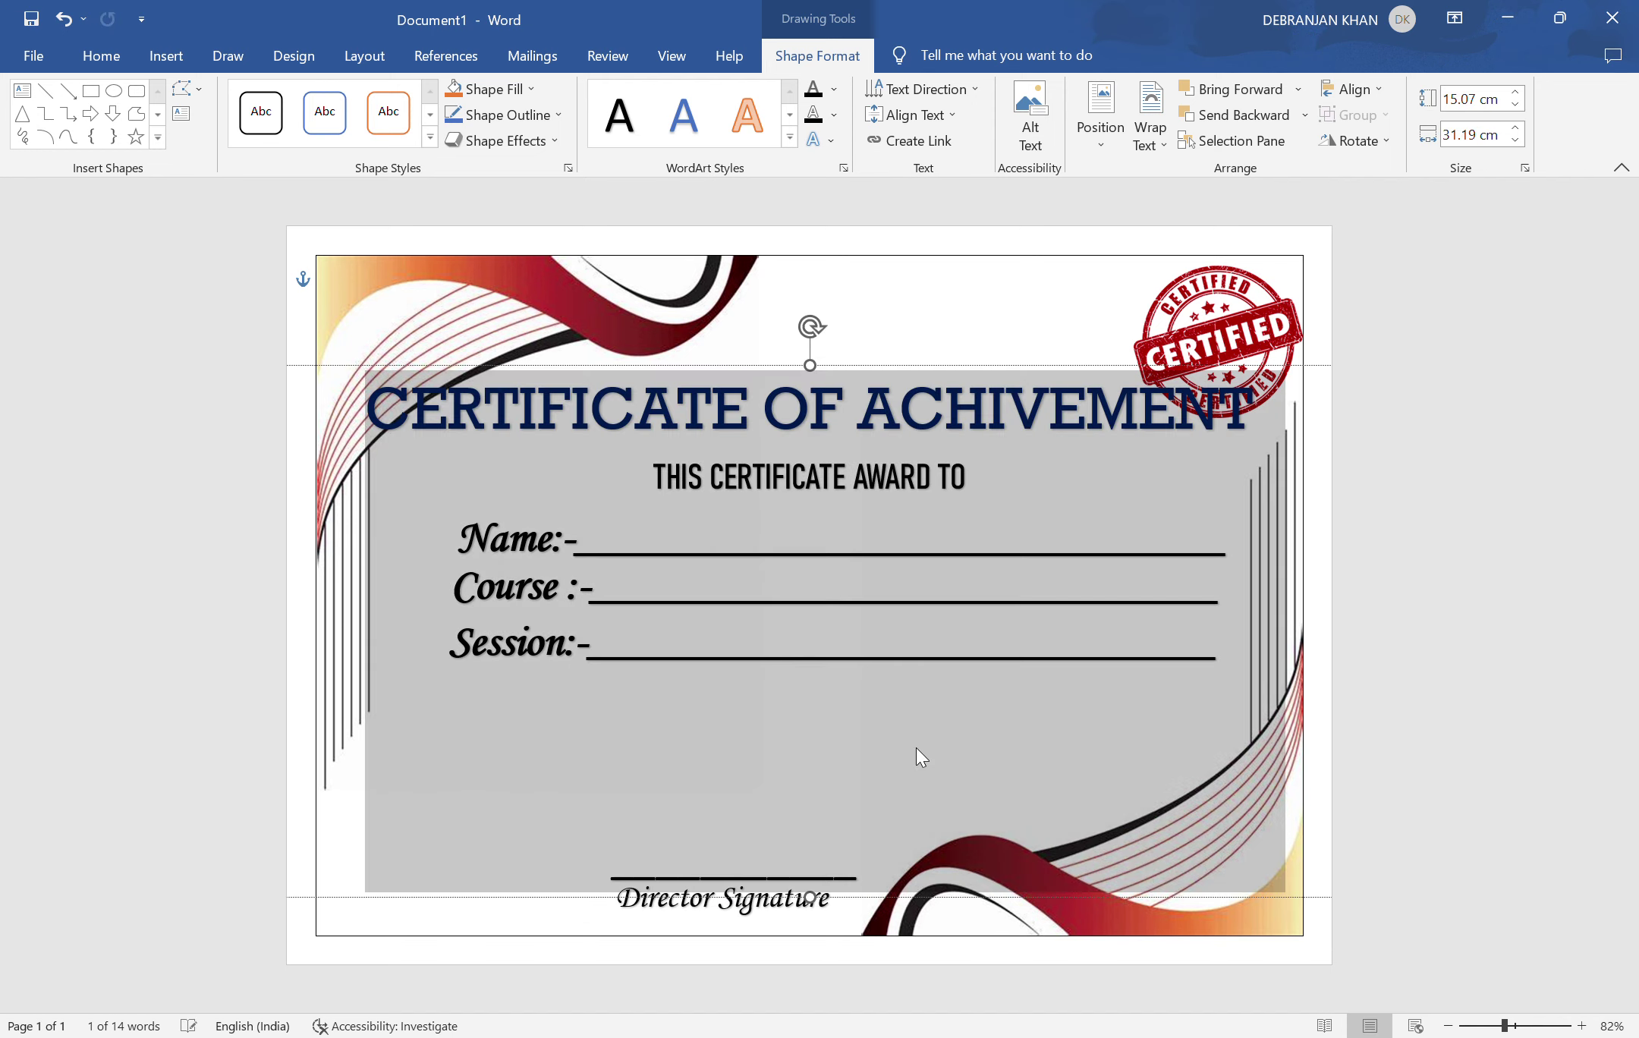
left_click(1476, 600)
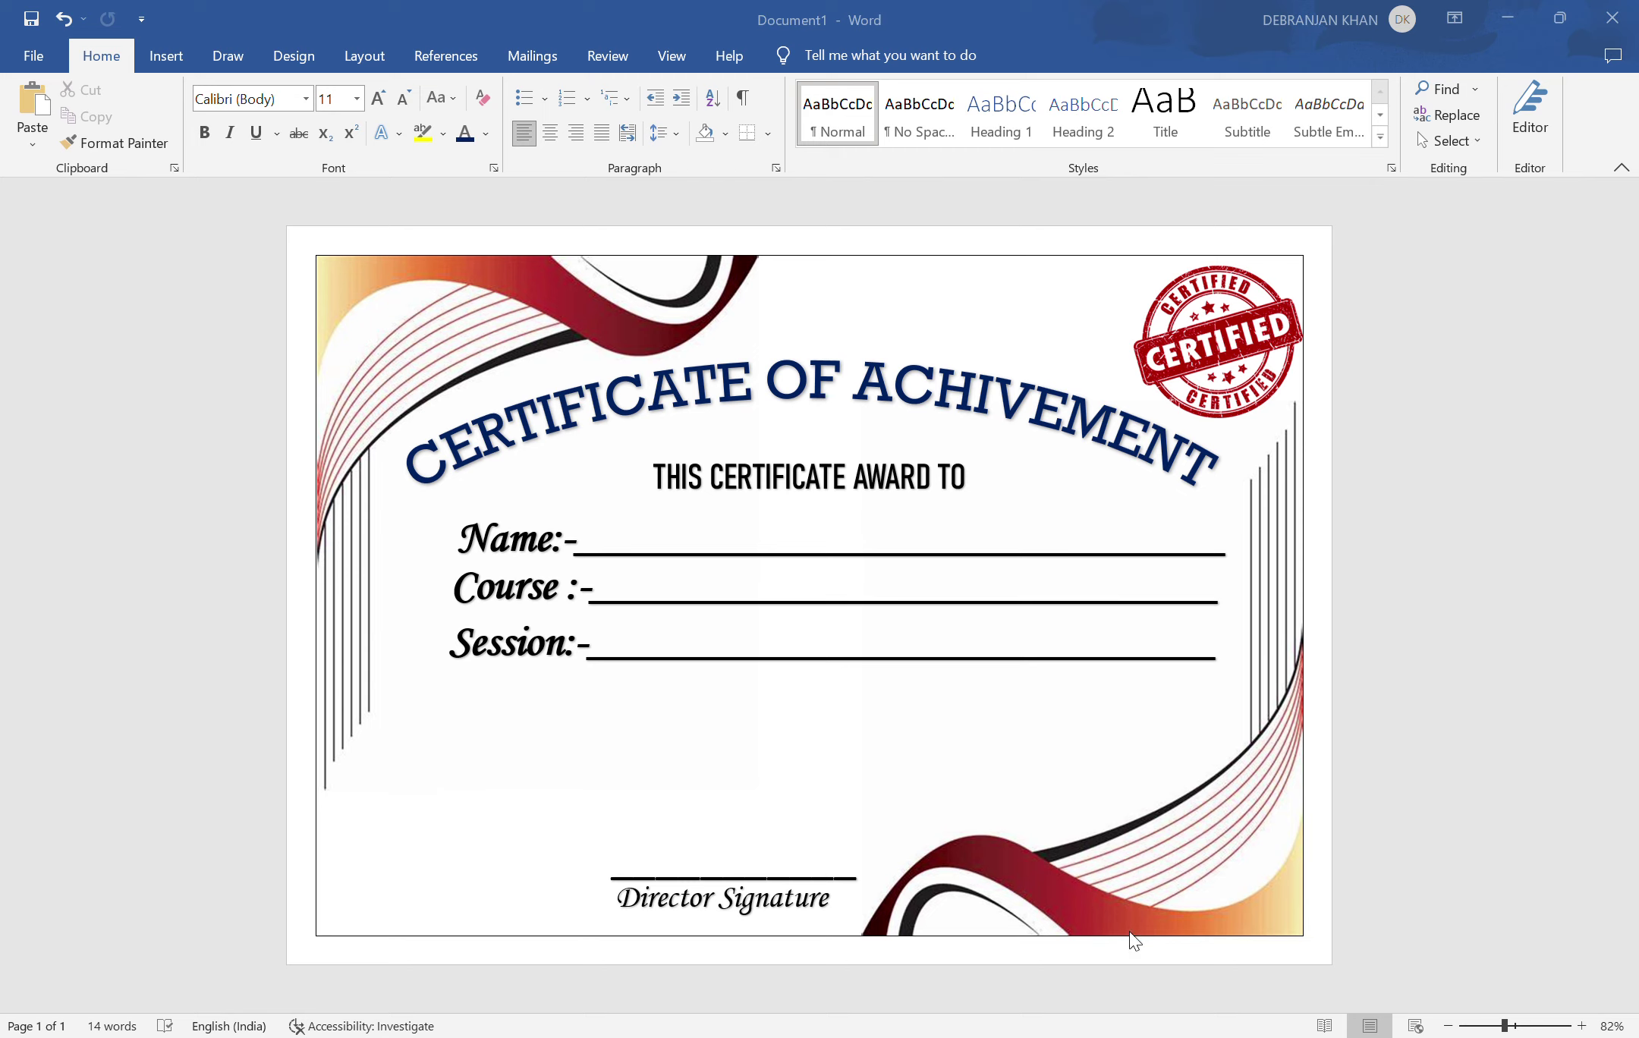
- Undo recent edits and attempt repositioning the medal picture, then undo that placement
key("ctrl+z")
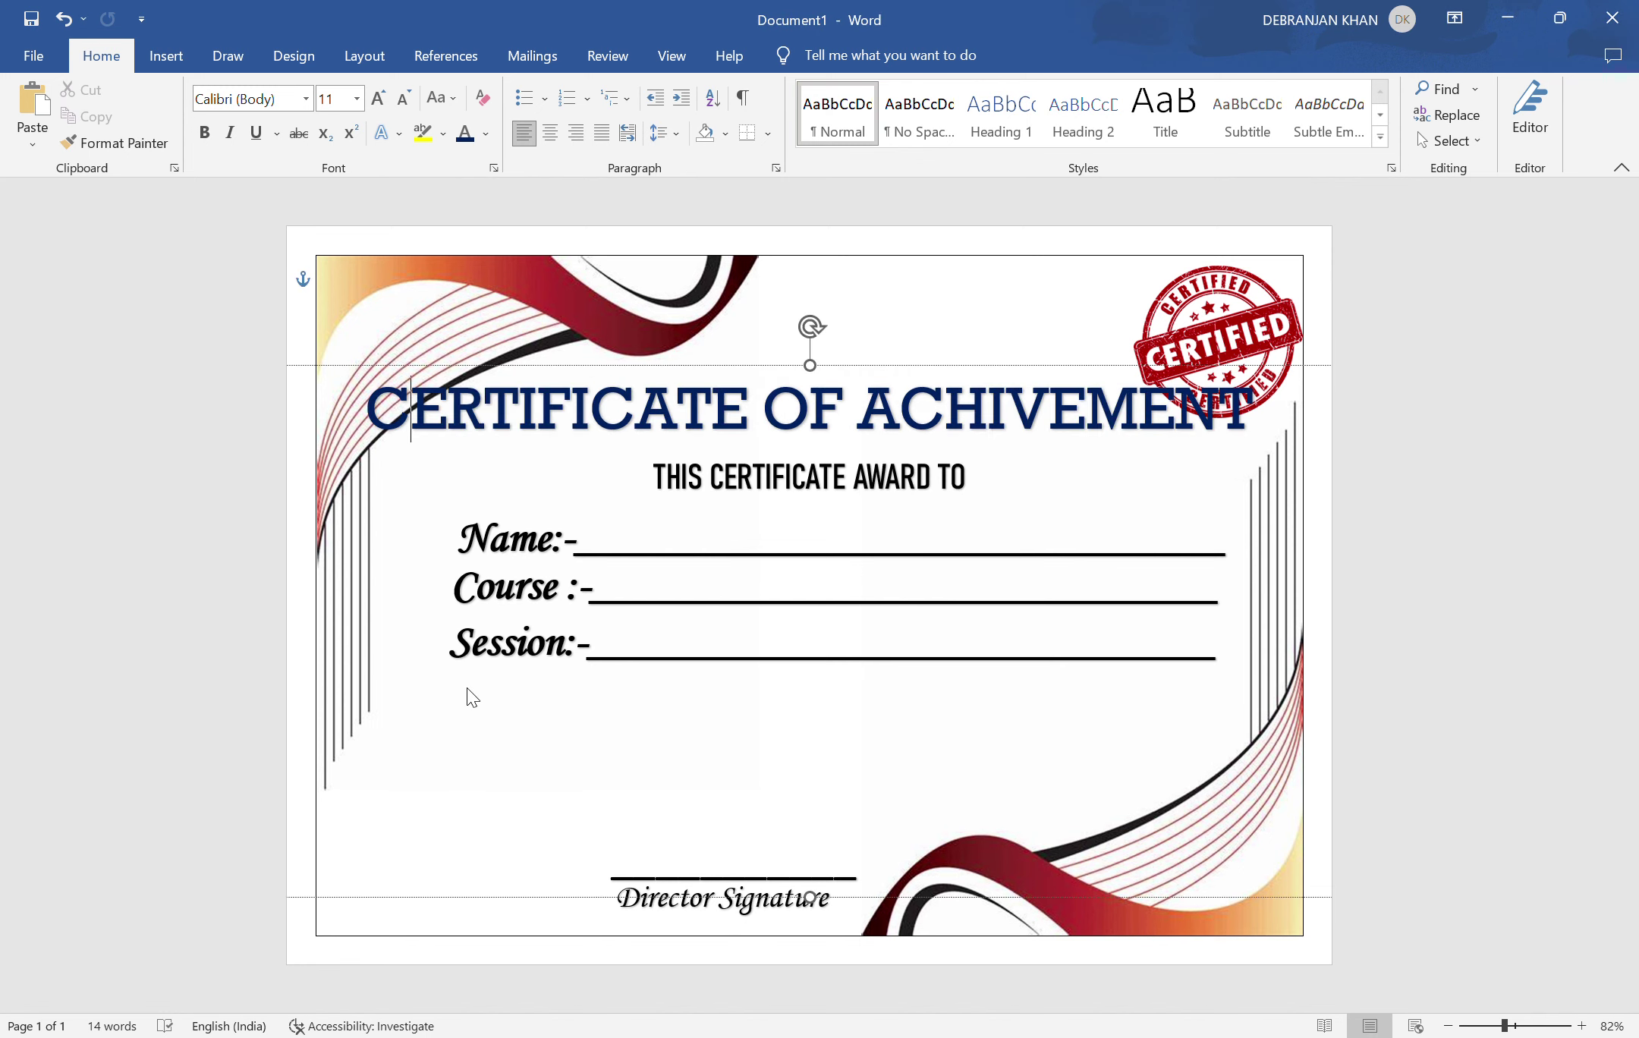
key("ctrl+z")
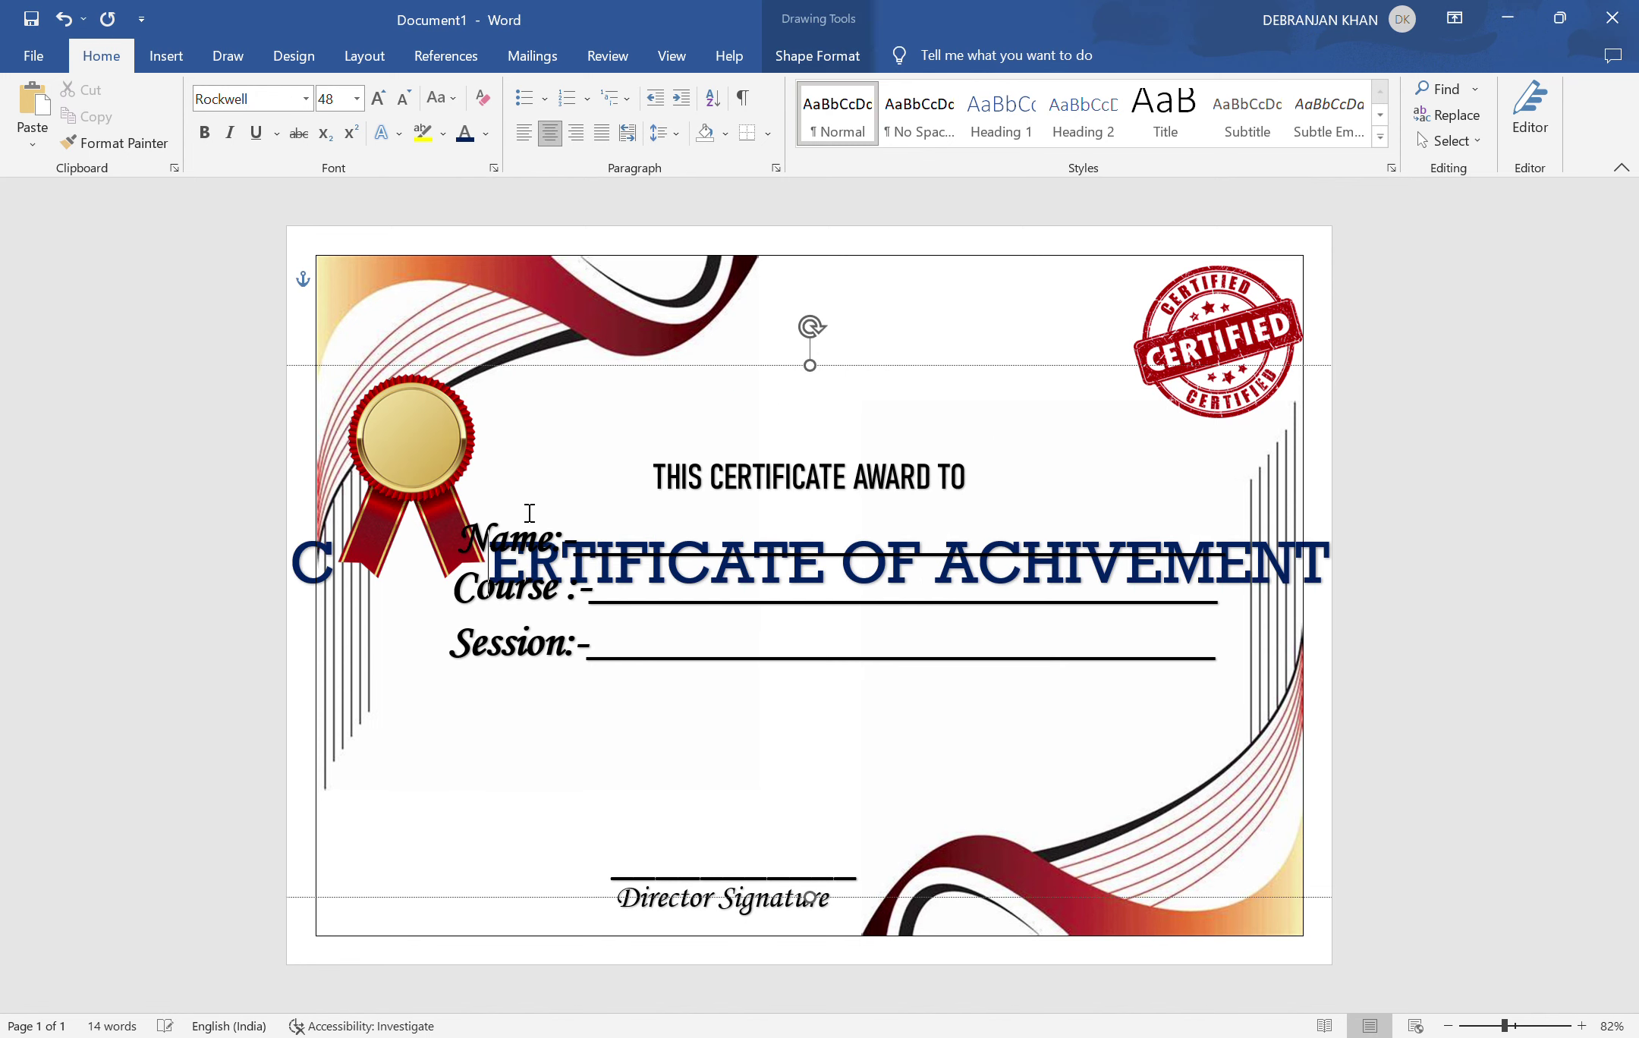
left_click(444, 475)
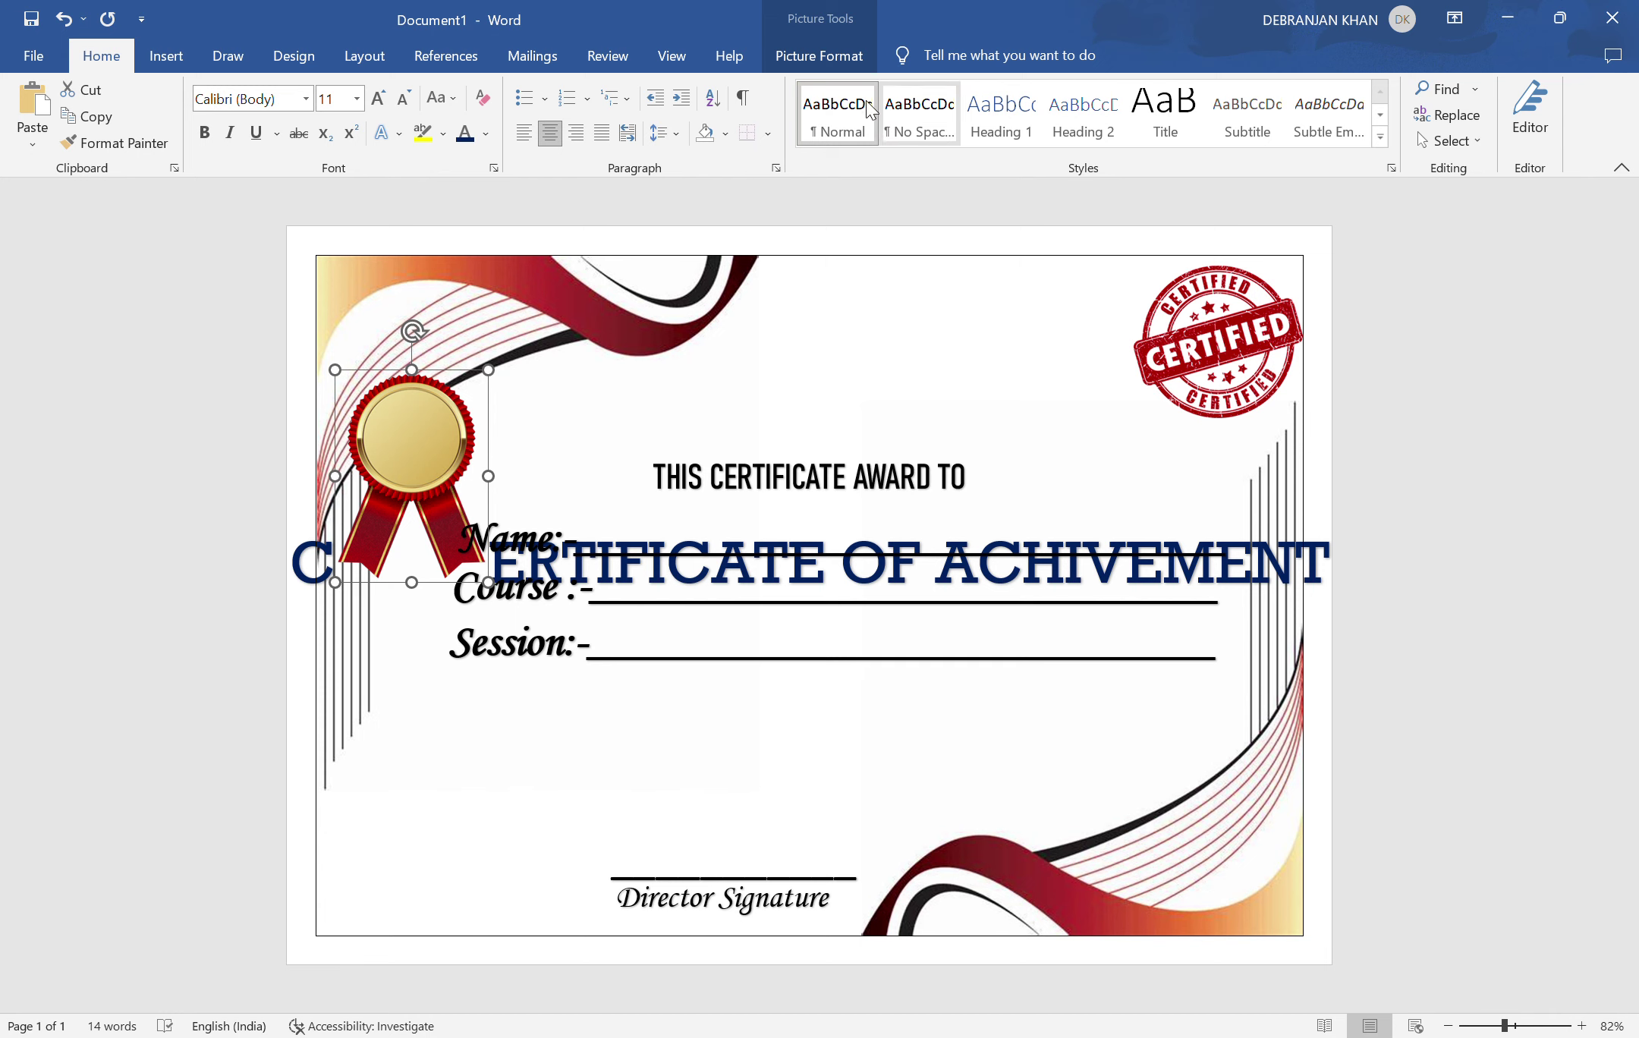
left_click(833, 51)
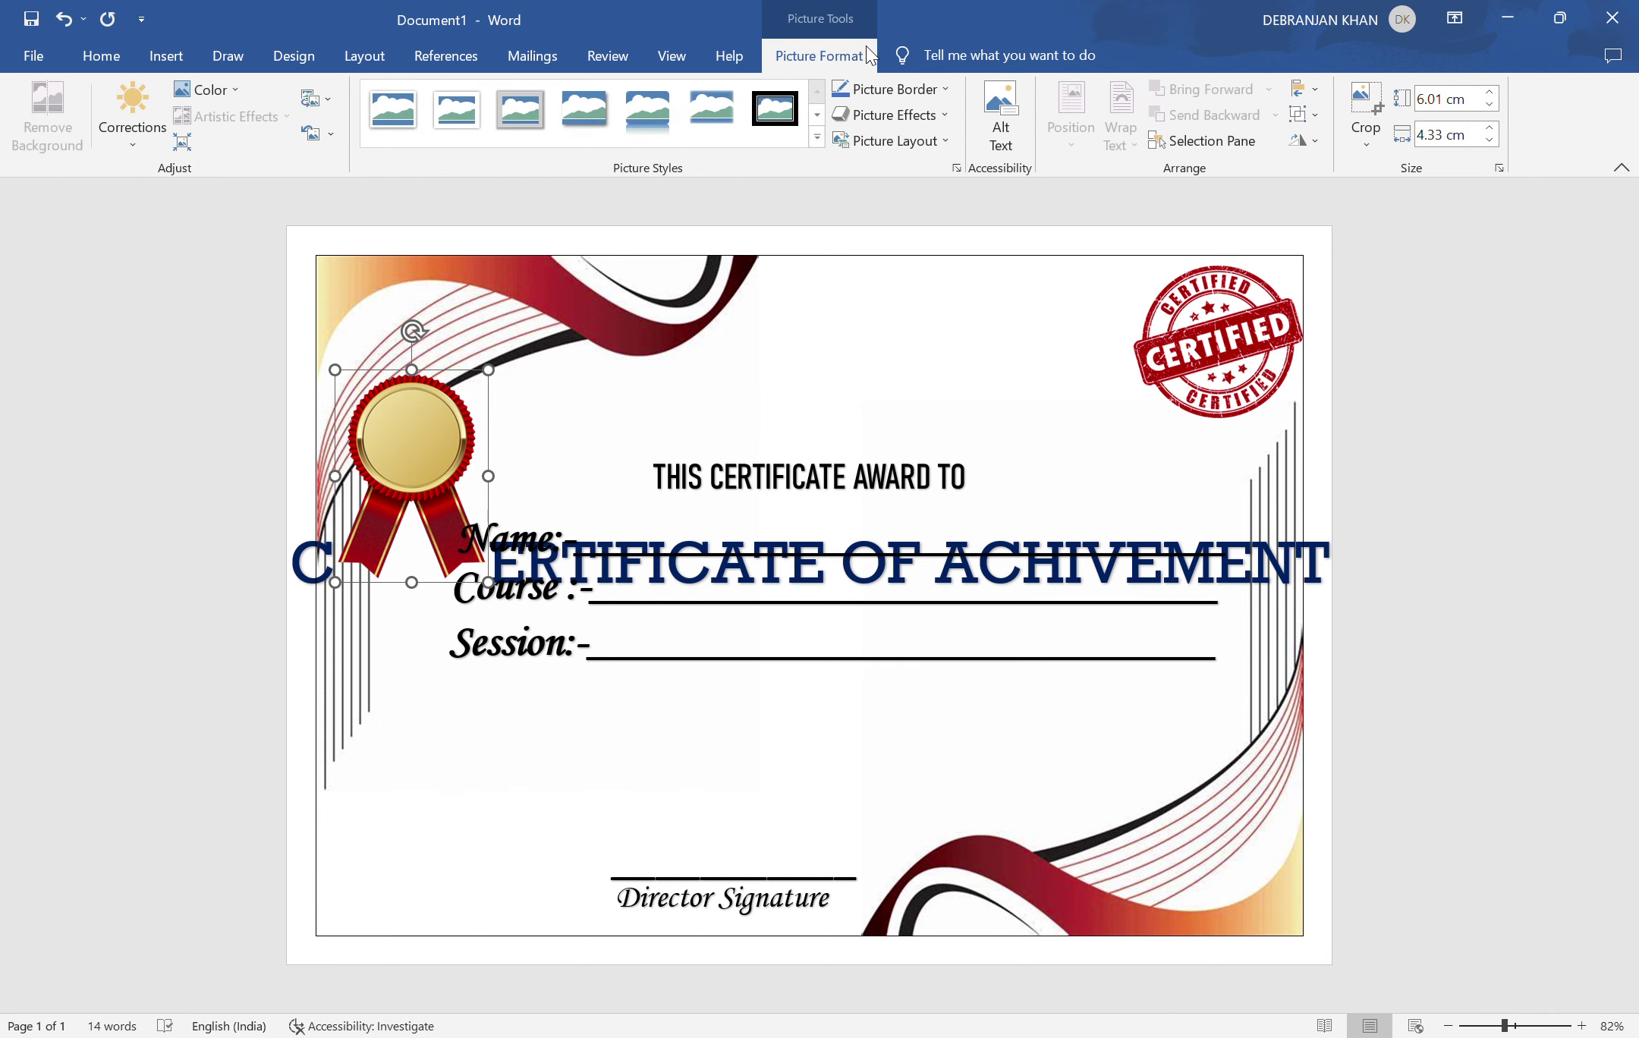
left_click(418, 452)
left_click_drag(431, 460, 424, 577)
left_click(567, 447)
left_click(428, 465)
left_click_drag(427, 464, 412, 524)
key("ctrl+z")
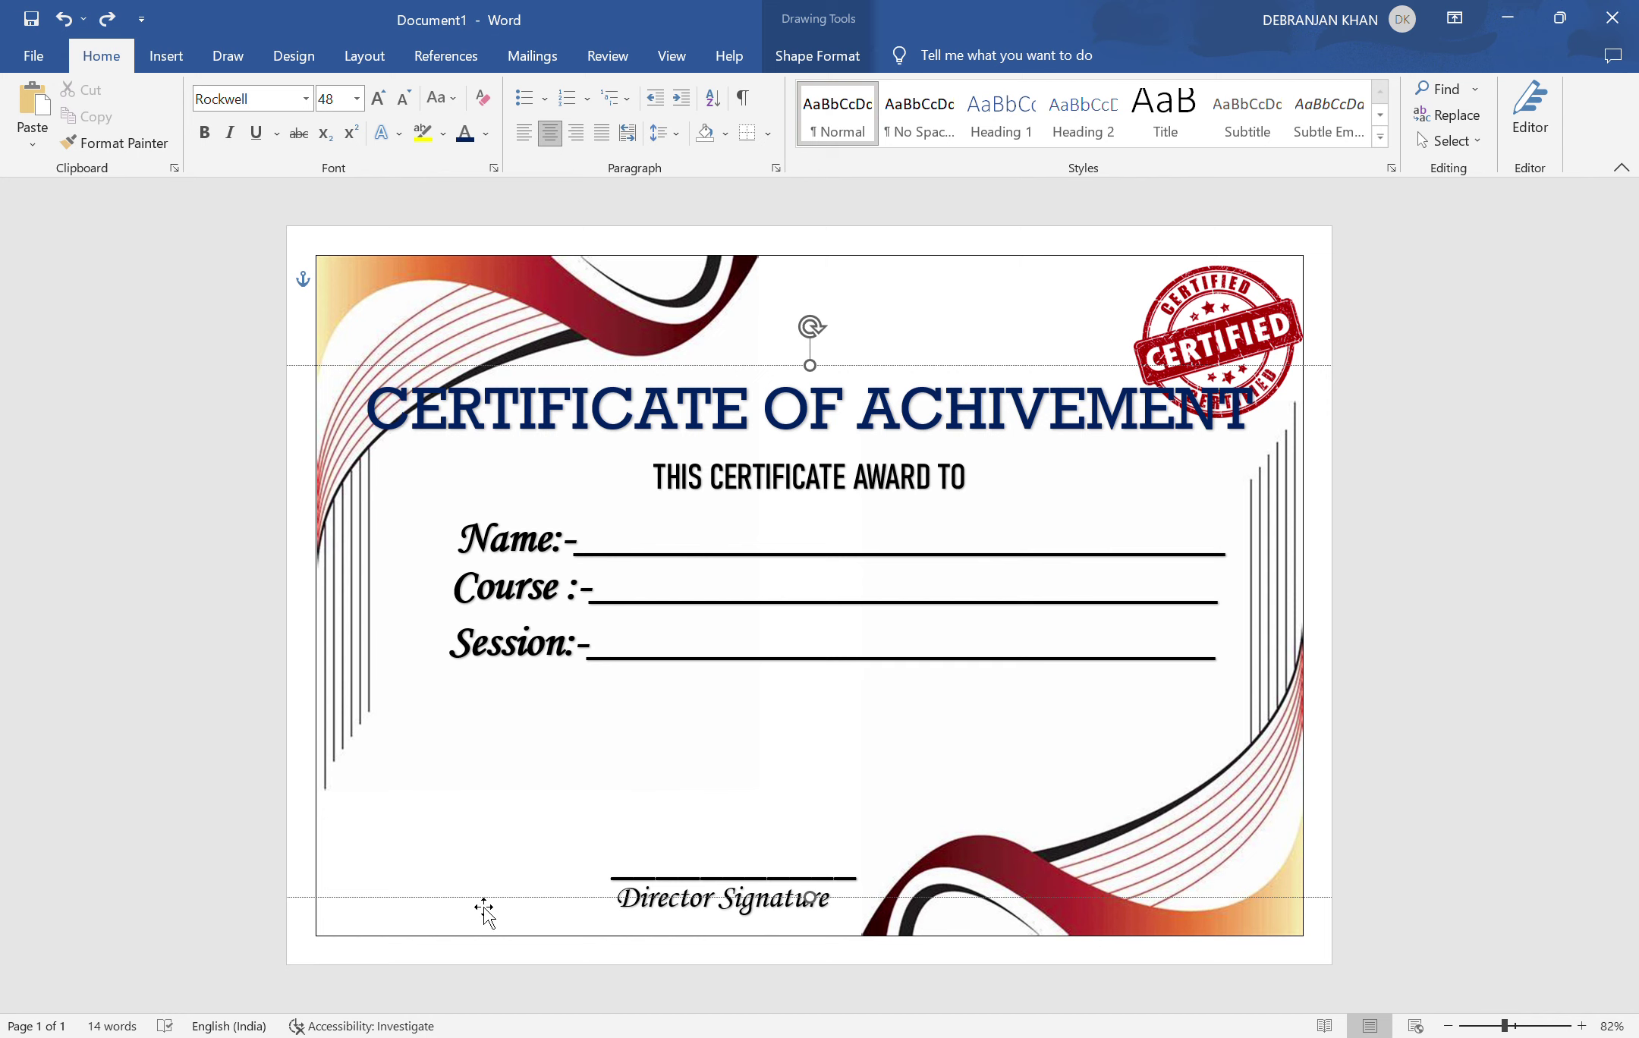
- Paste the gold medal image and move it to the left below the Course line
left_click(465, 925)
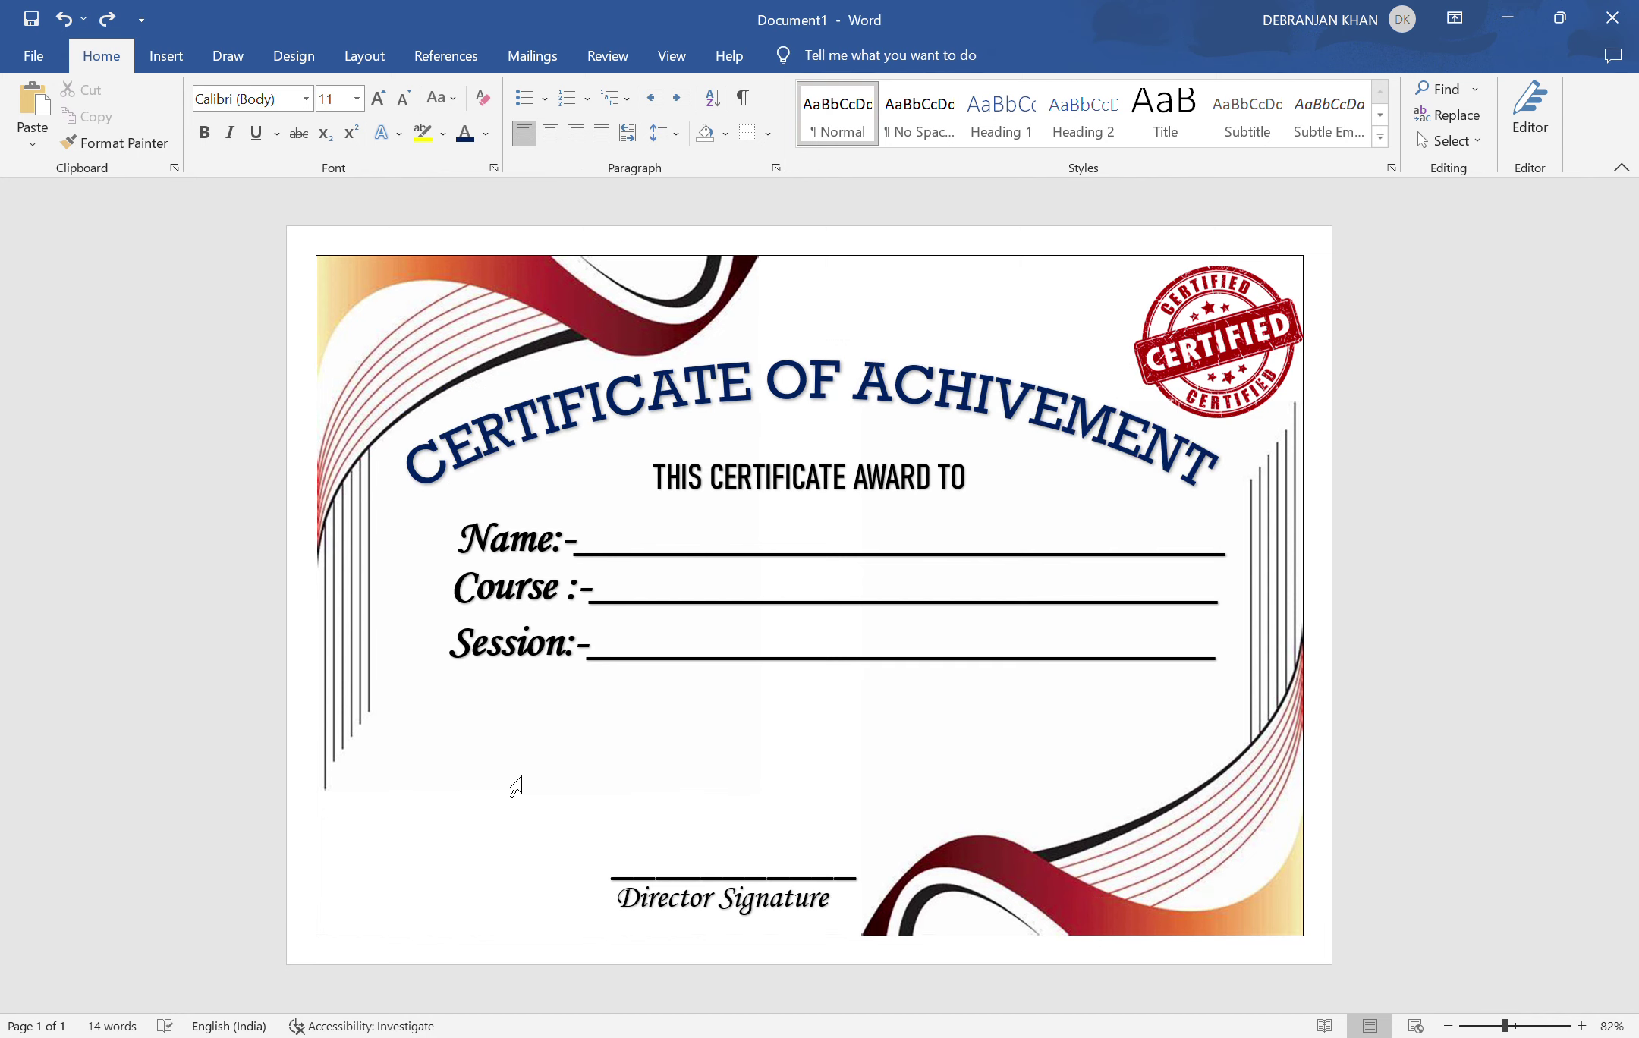
left_click(516, 786)
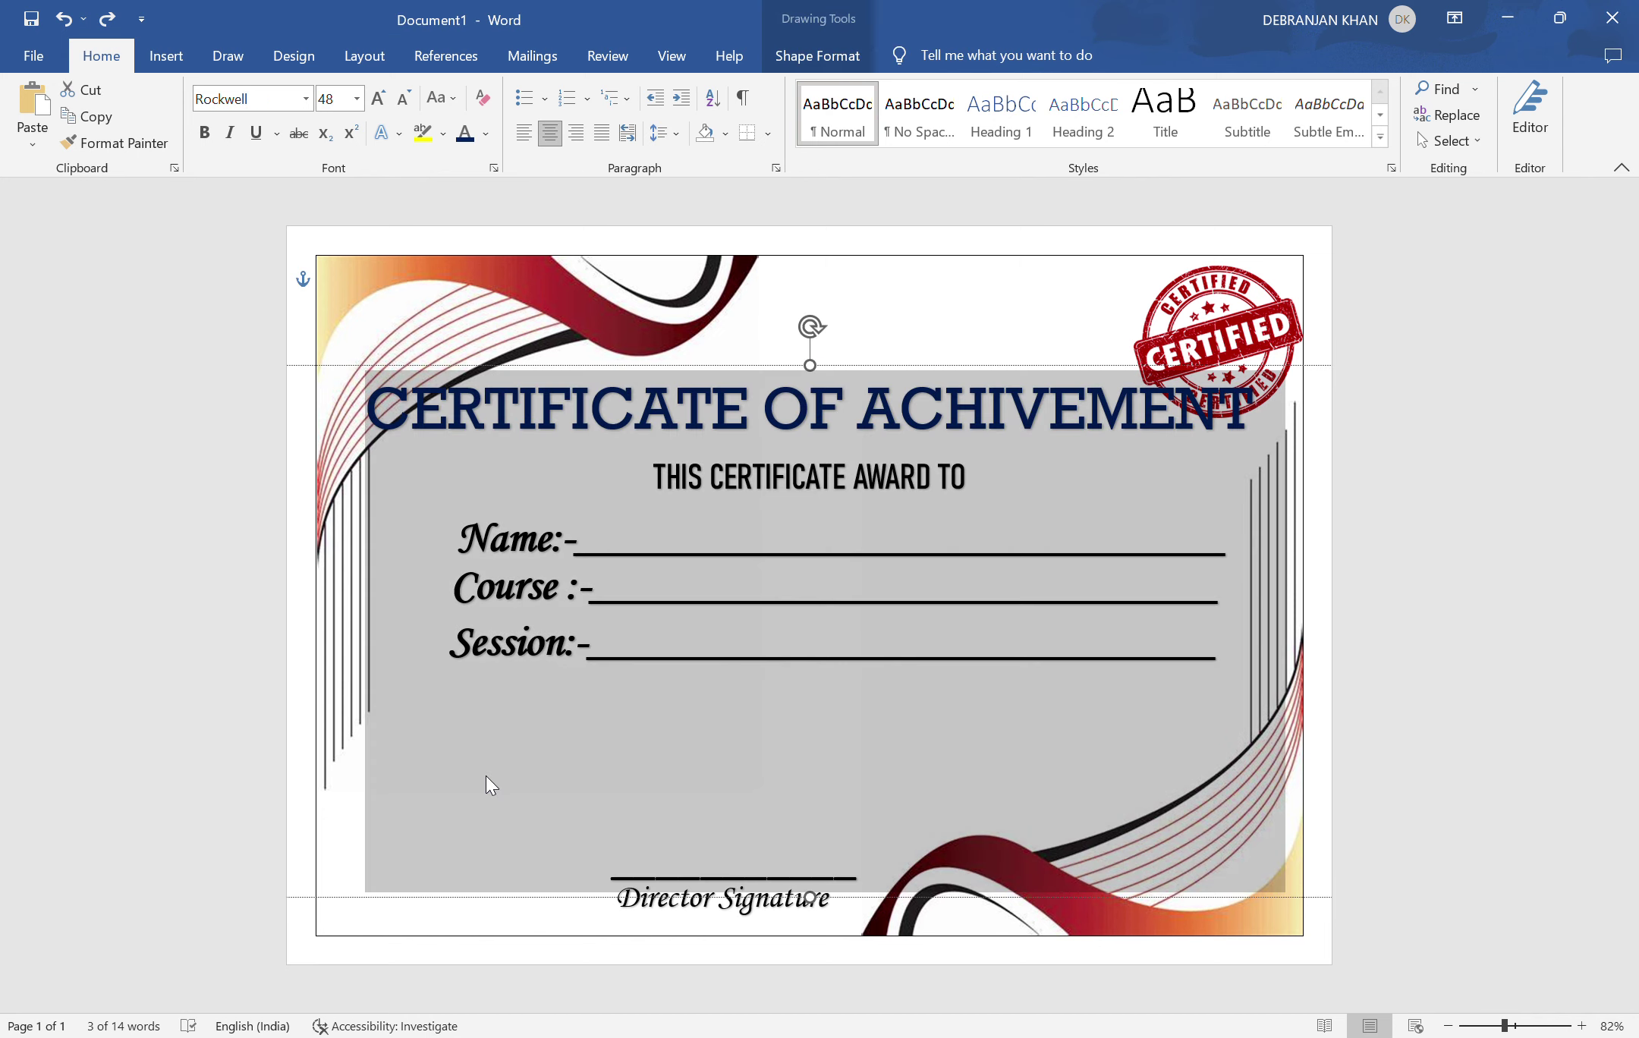
left_click(500, 937)
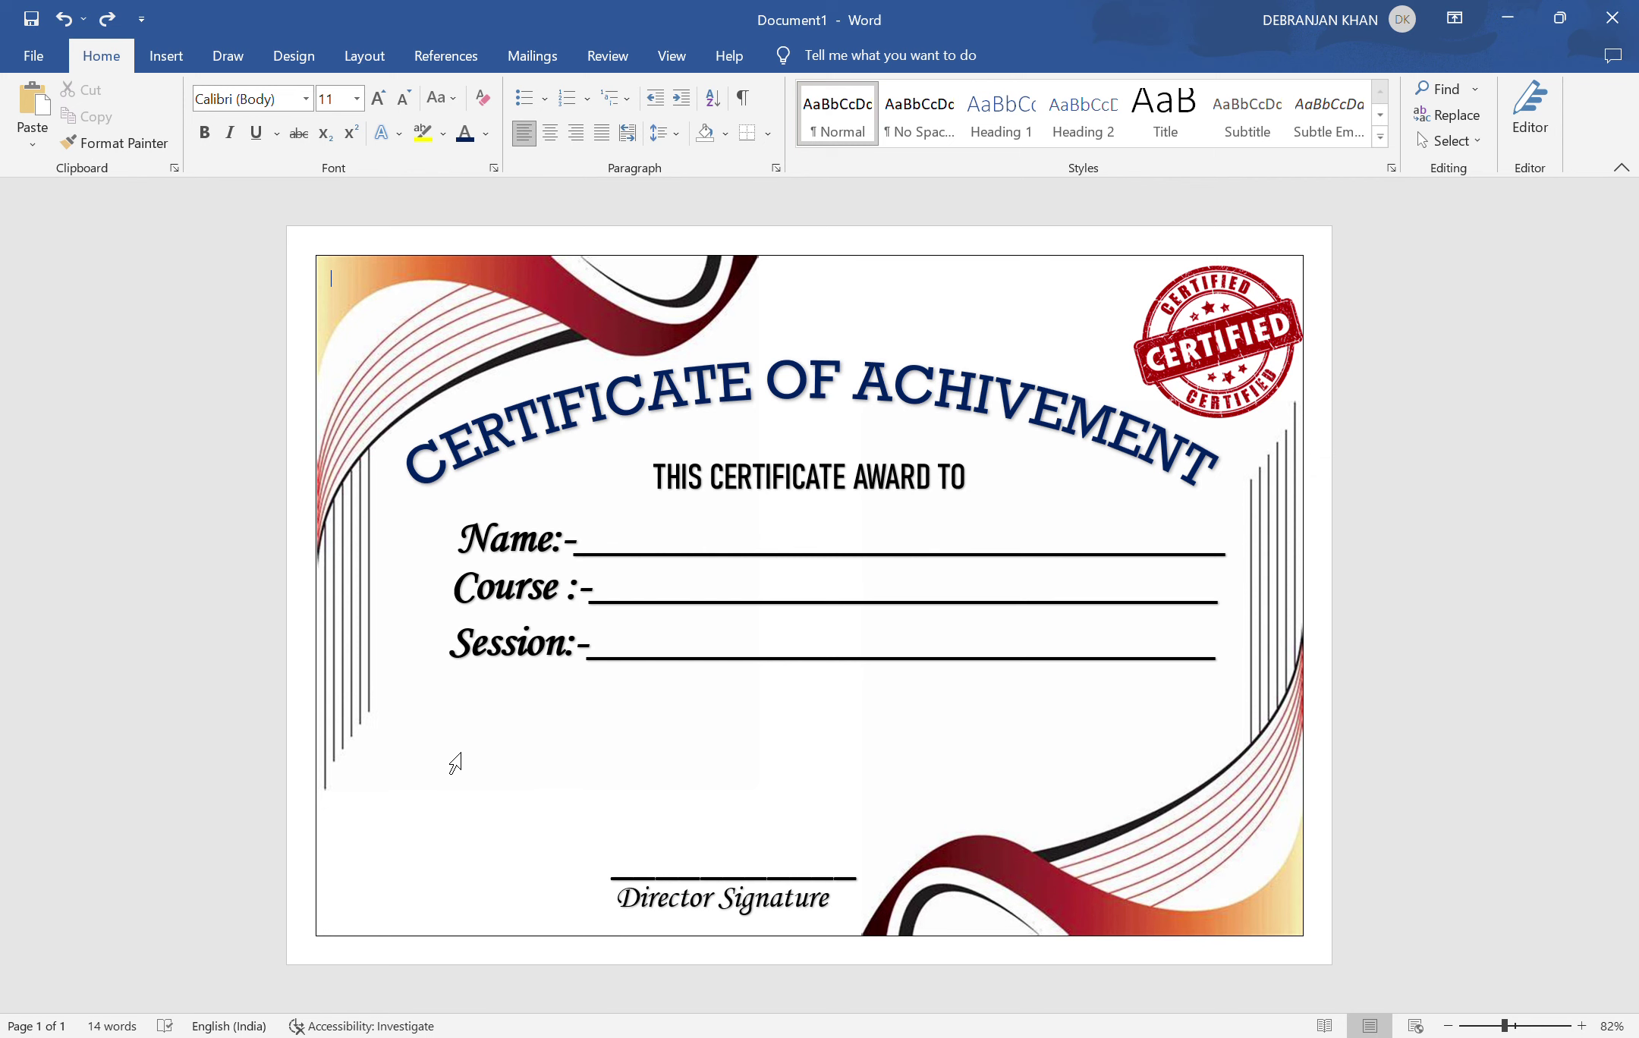
left_click(429, 761)
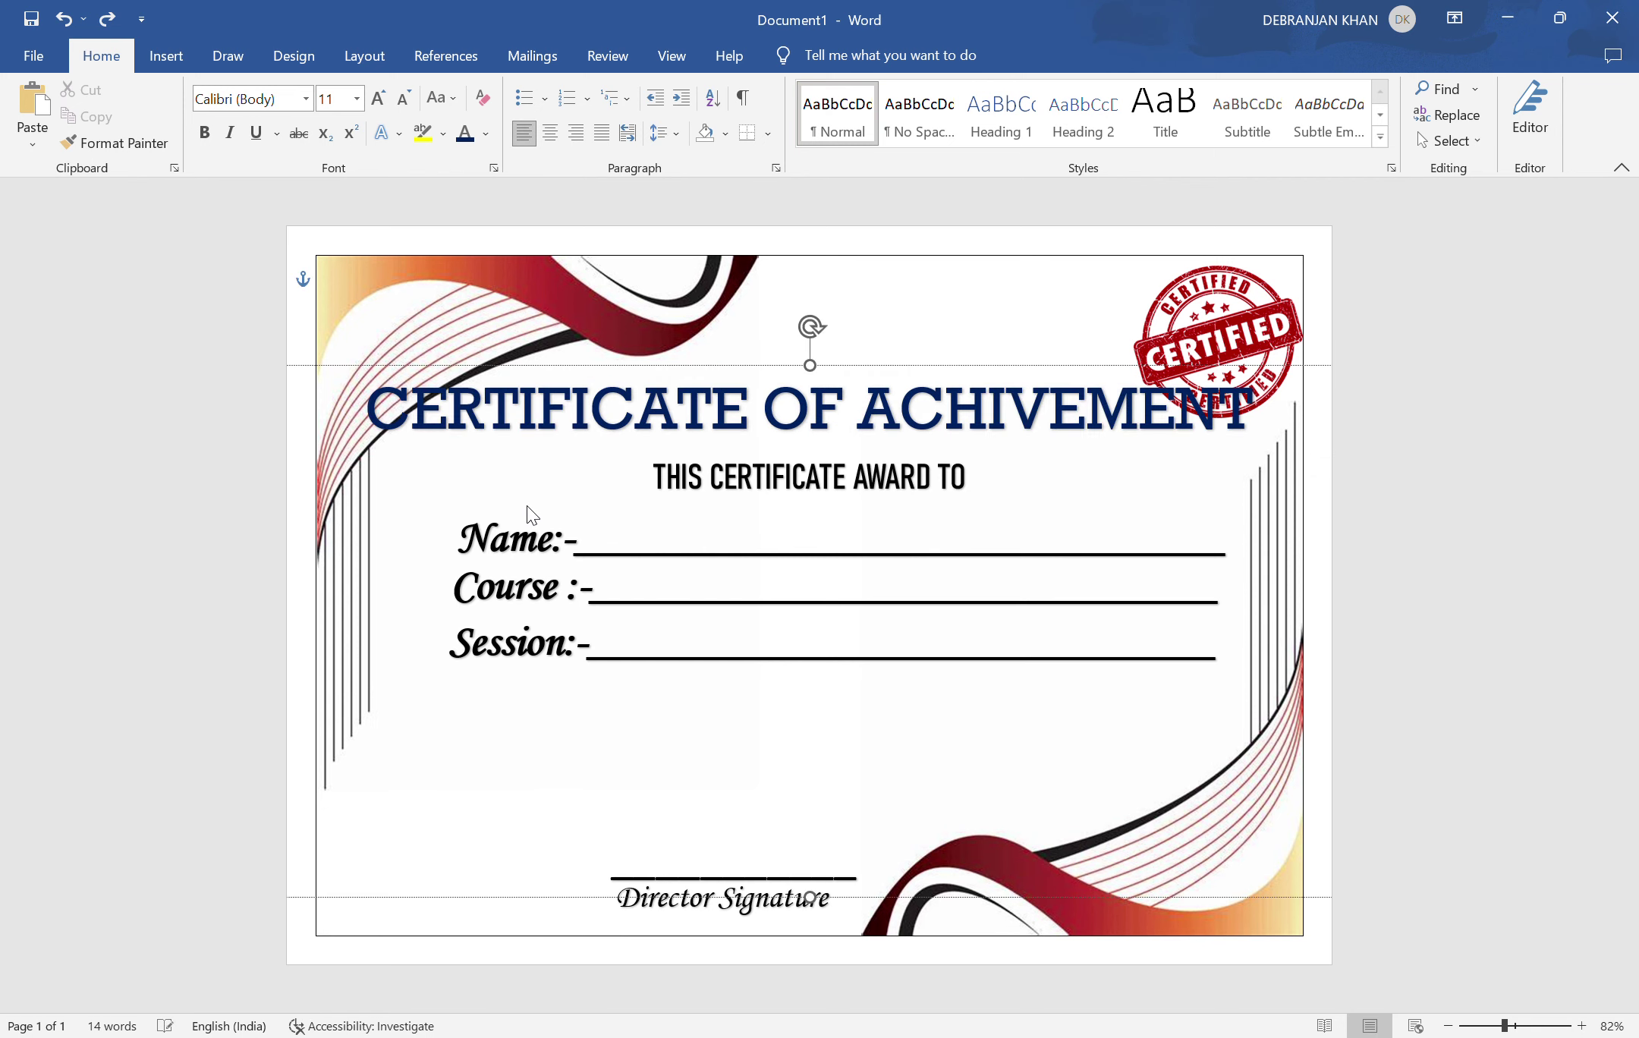
key("ctrl+v")
left_click(826, 58)
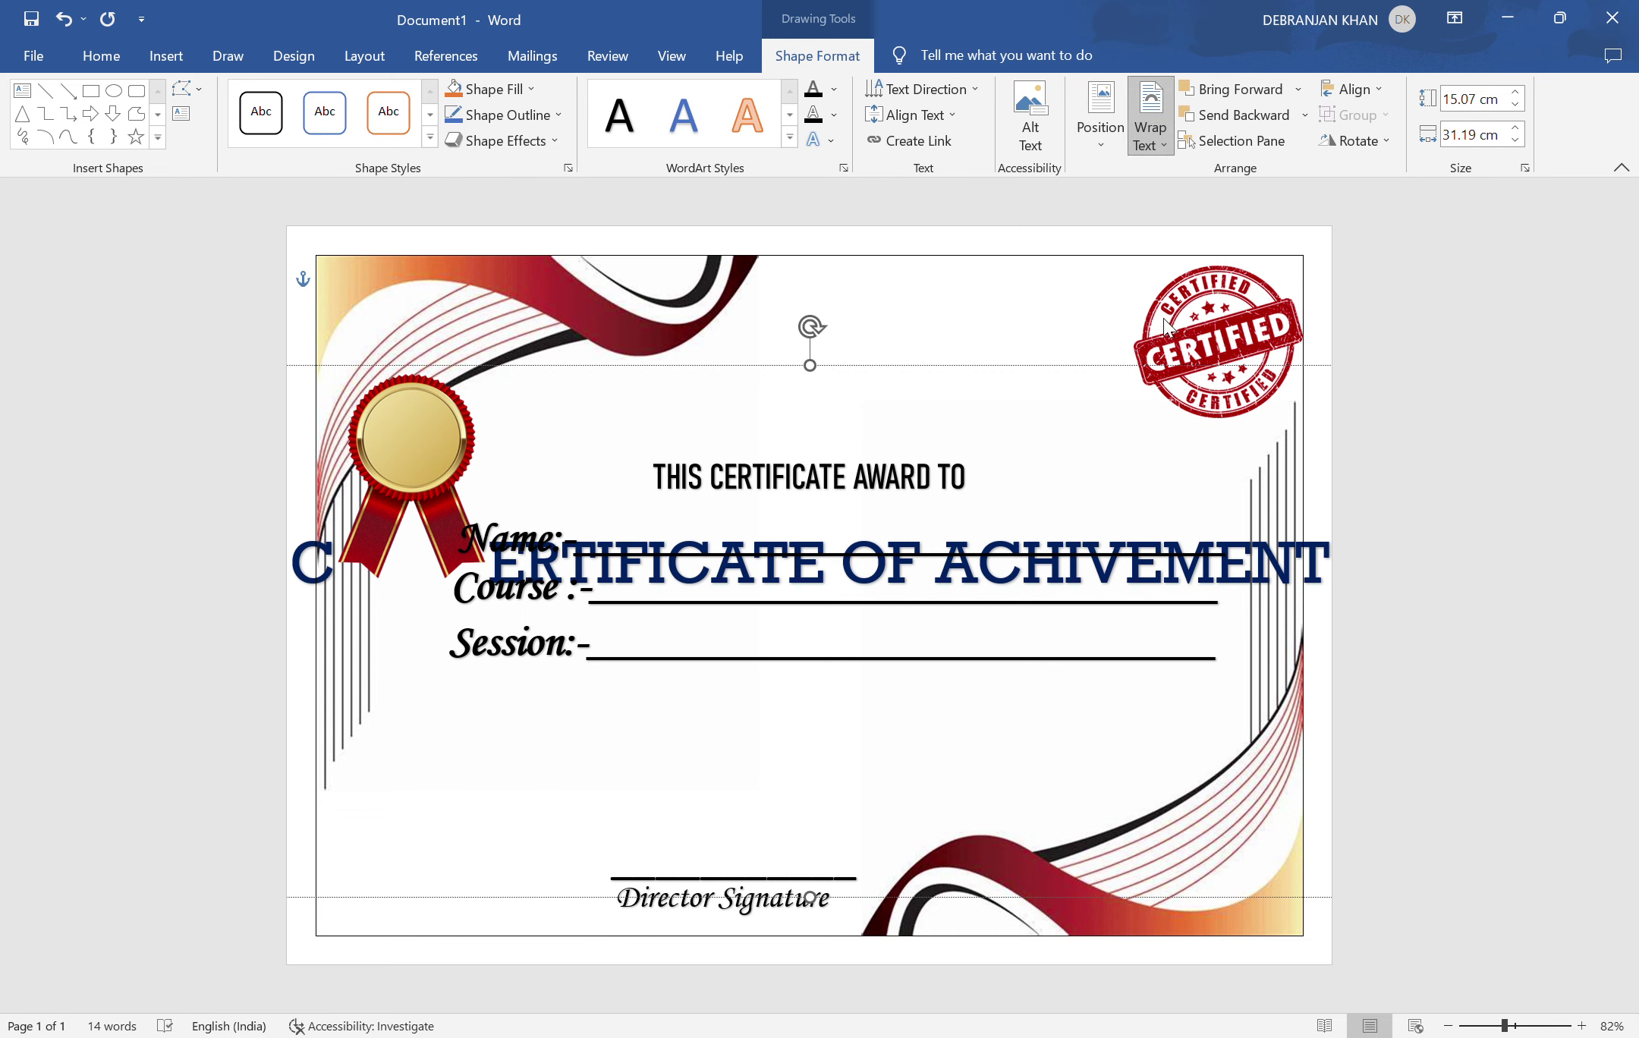
key("ctrl+z")
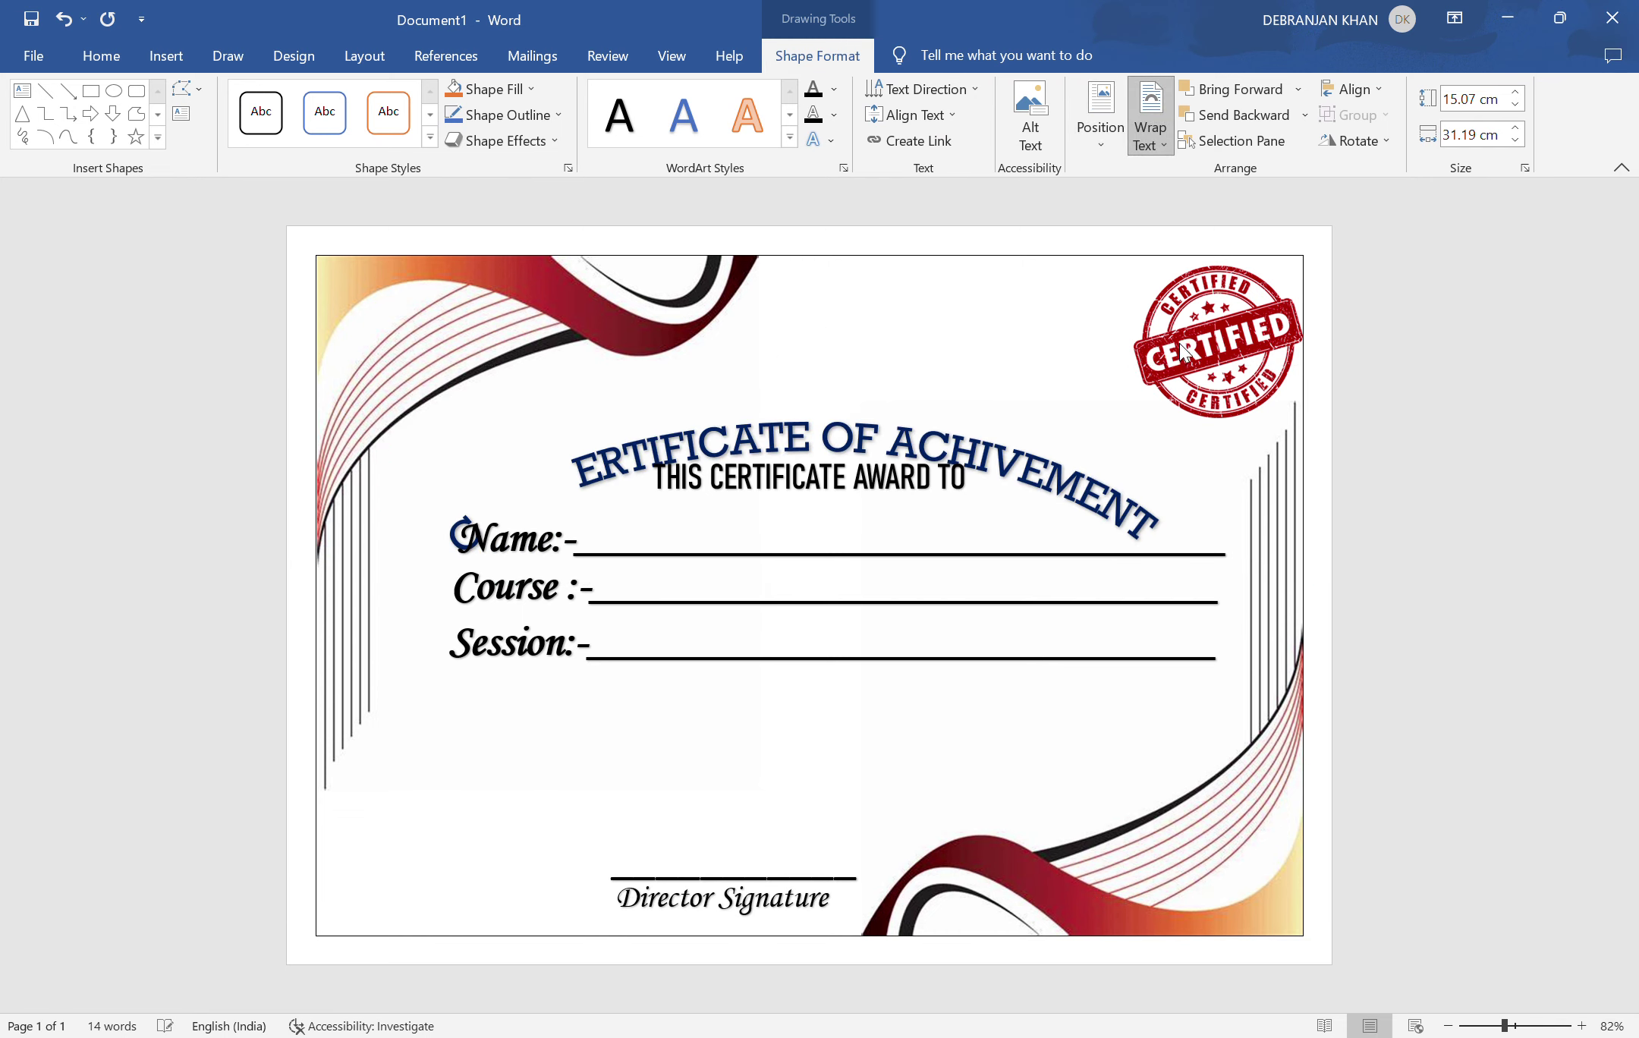
key("ctrl+y")
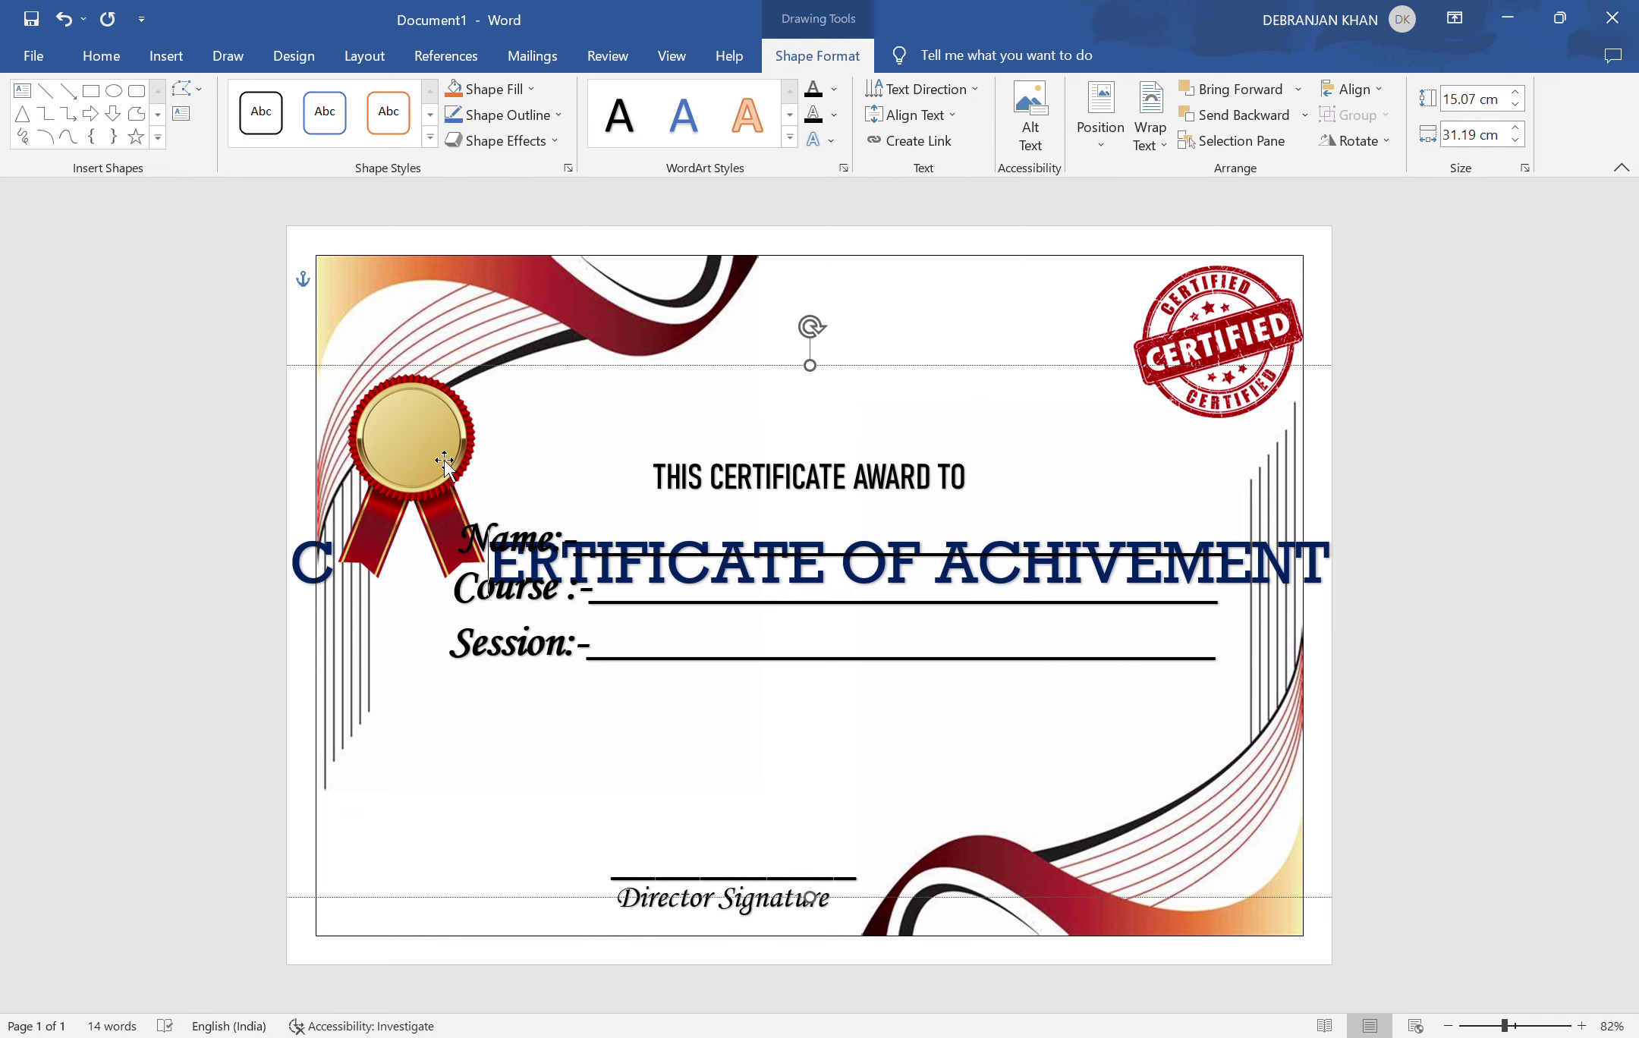
mouse_move(444, 459)
left_mouse_down()
mouse_move(453, 661)
mouse_move(524, 698)
mouse_move(492, 717)
left_mouse_up()
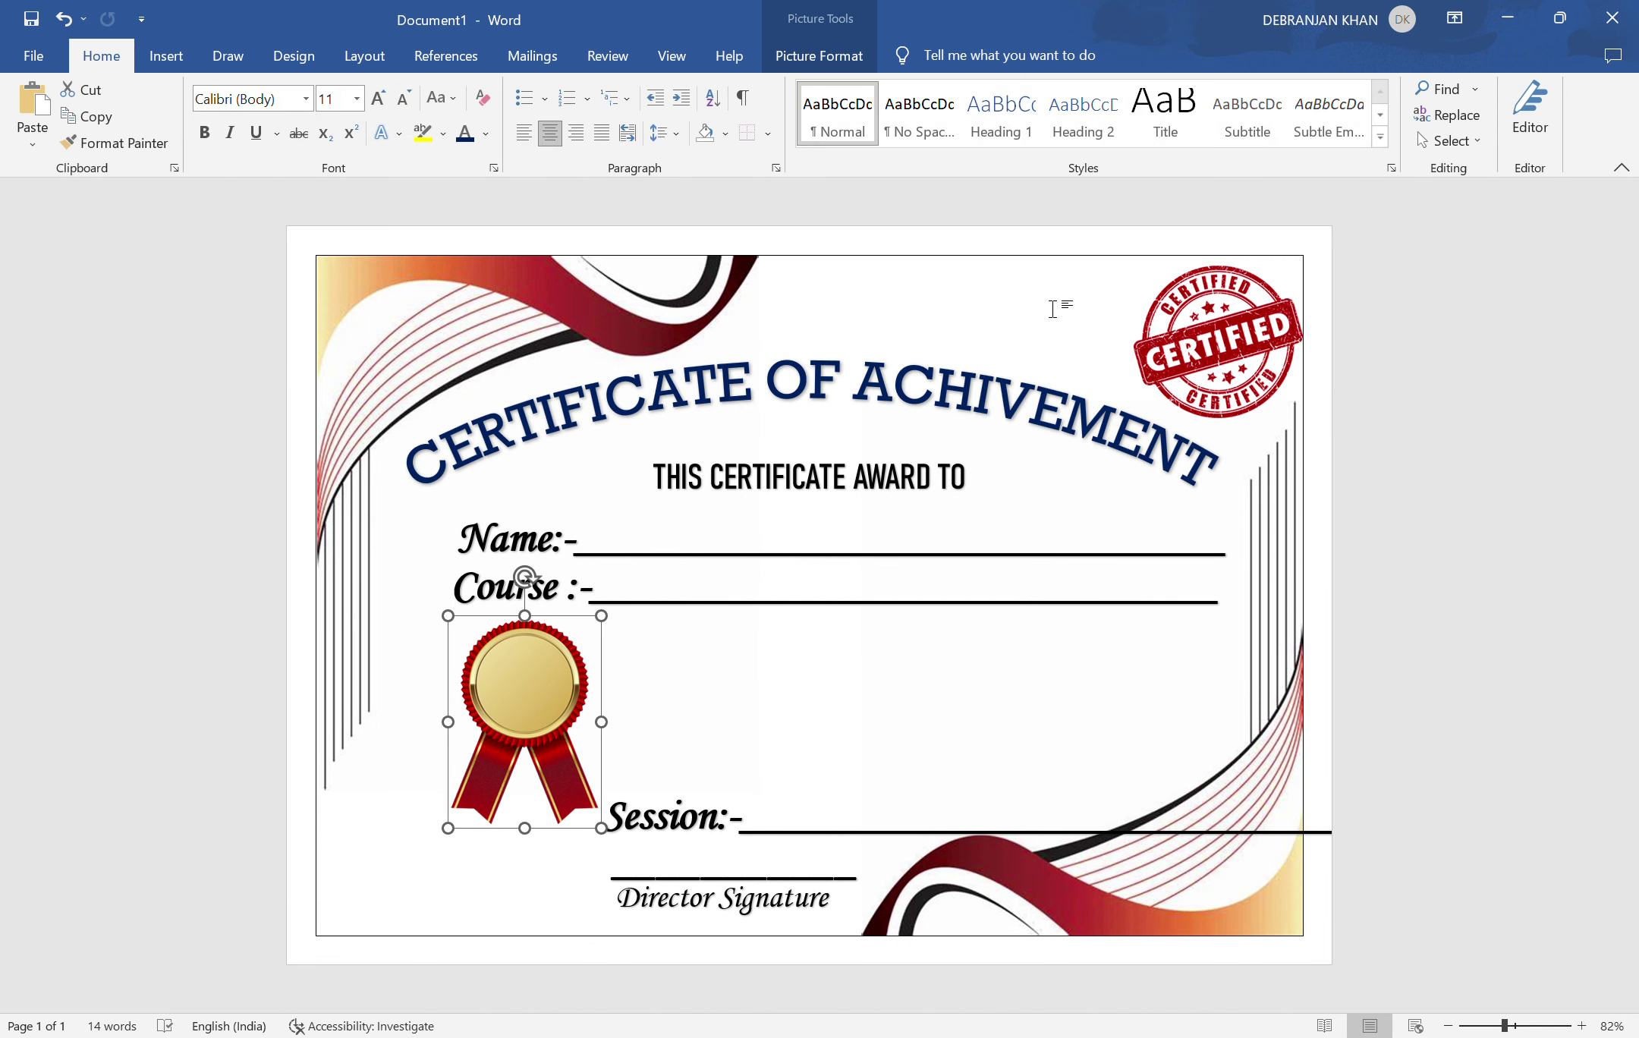
- Flatten the title's arch by dragging its WordArt box shorter
left_click(524, 706)
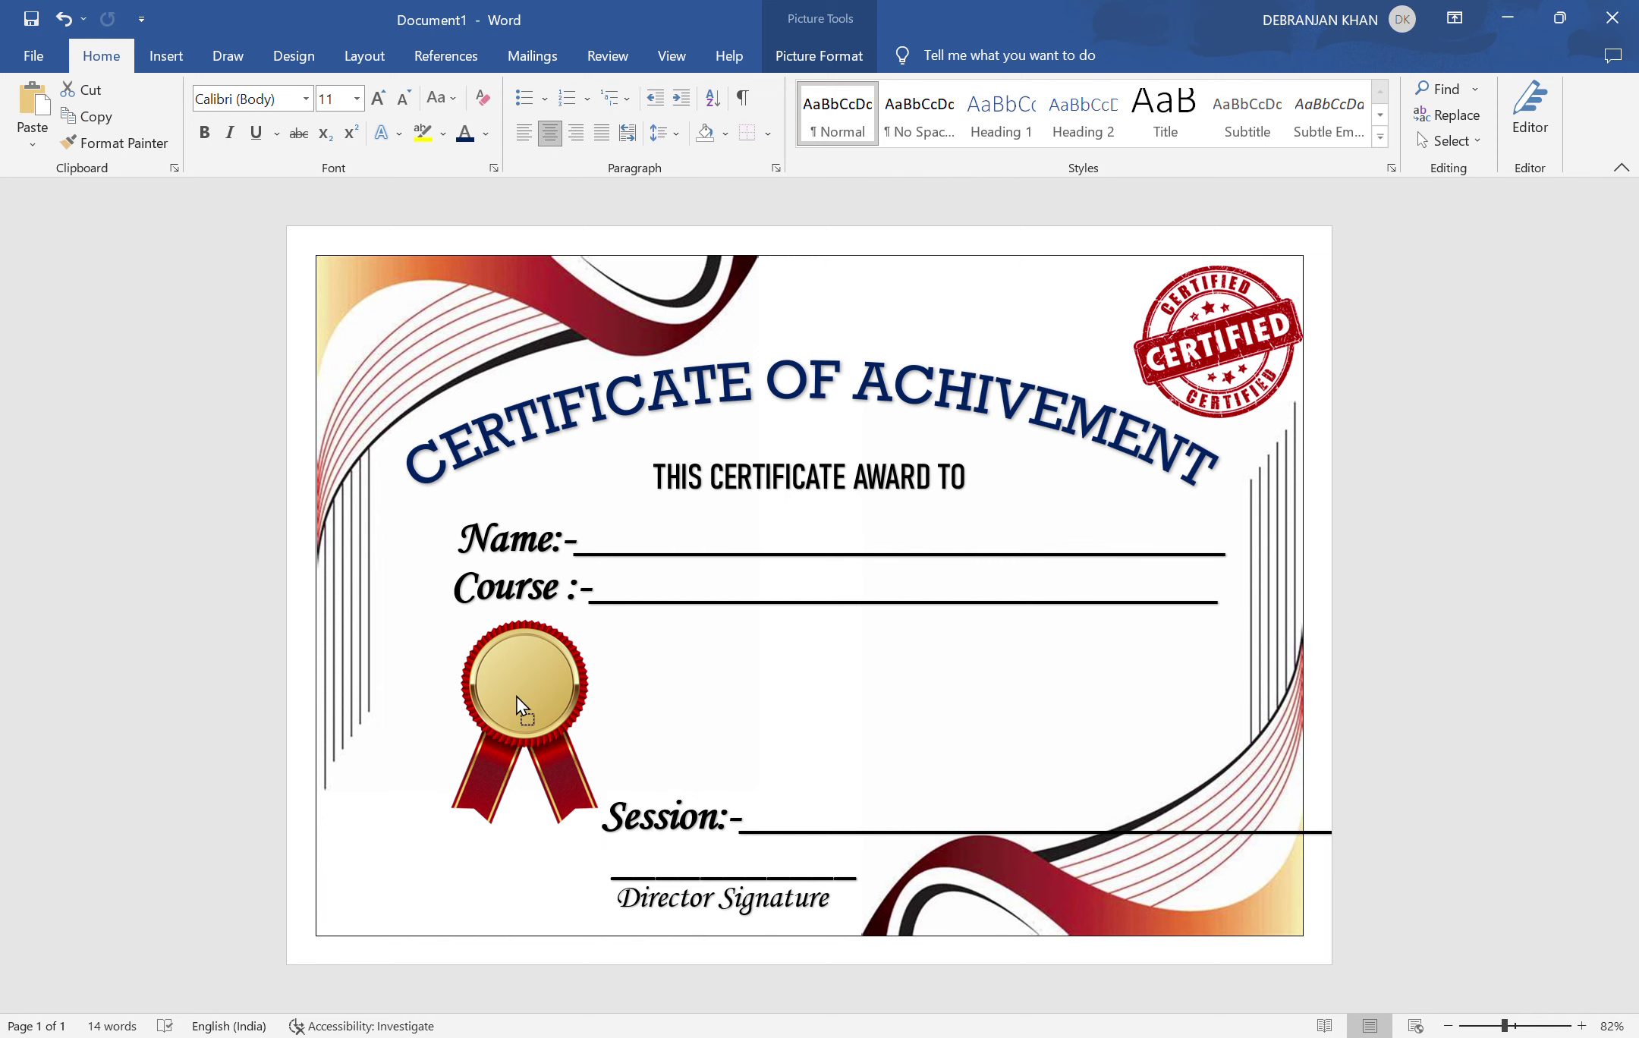
left_click(825, 64)
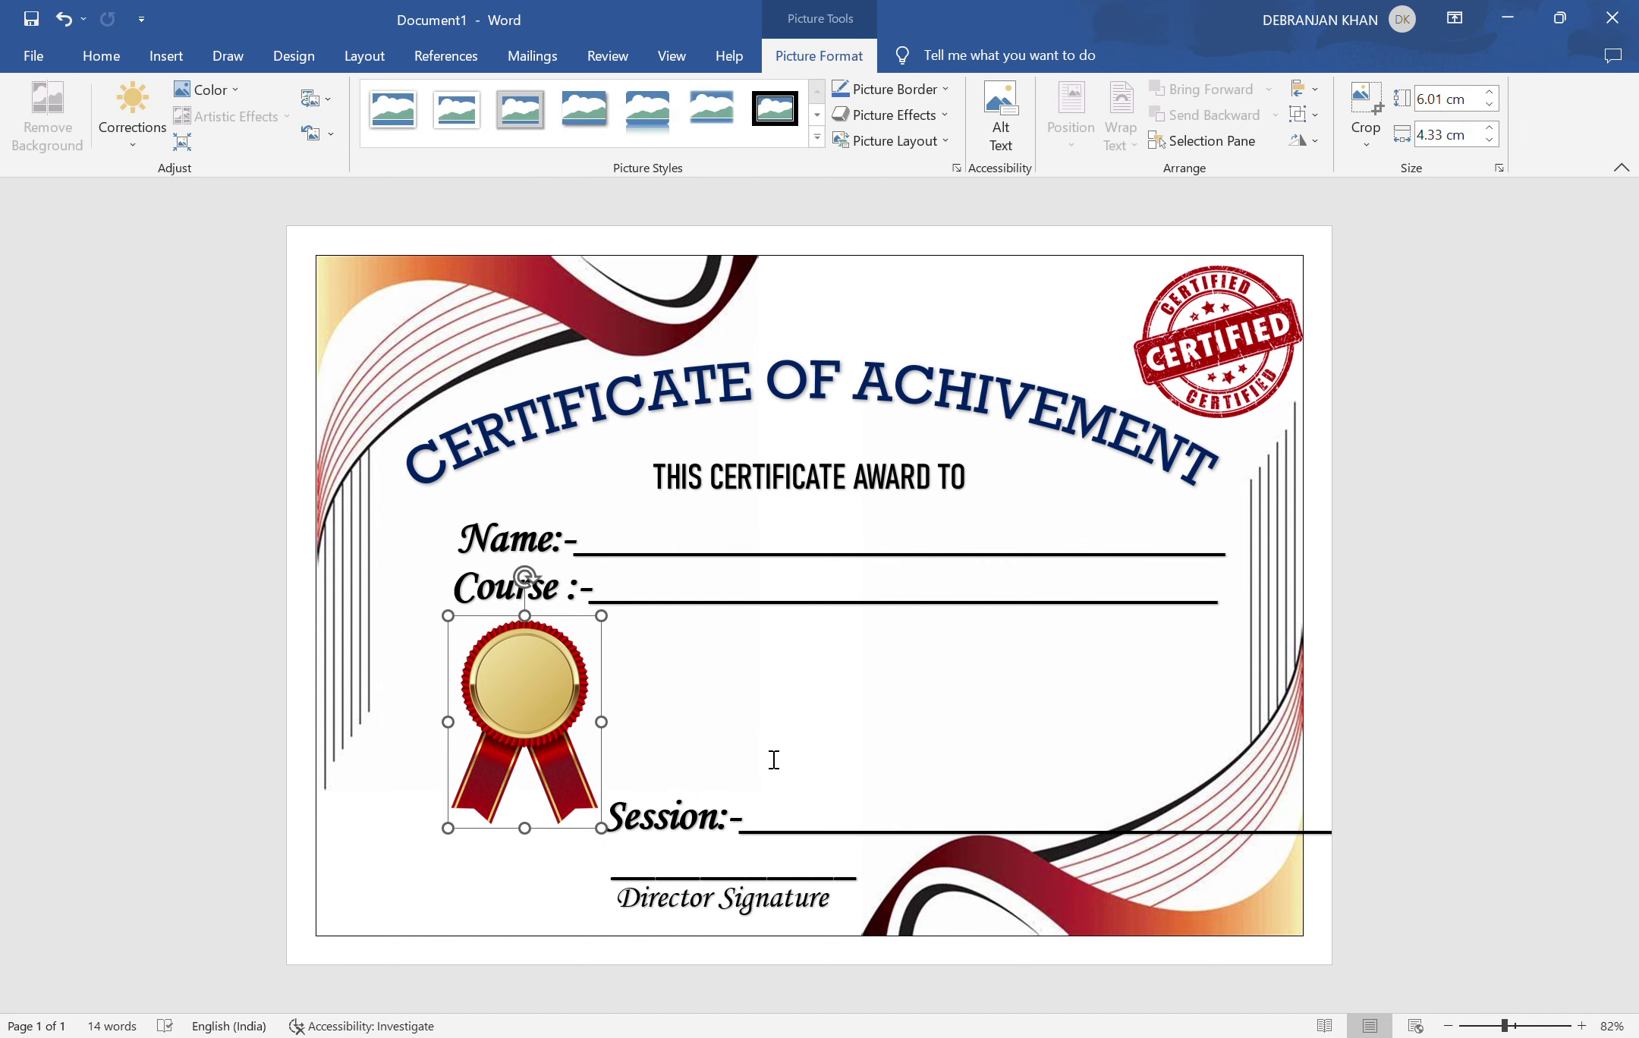
left_click(837, 380)
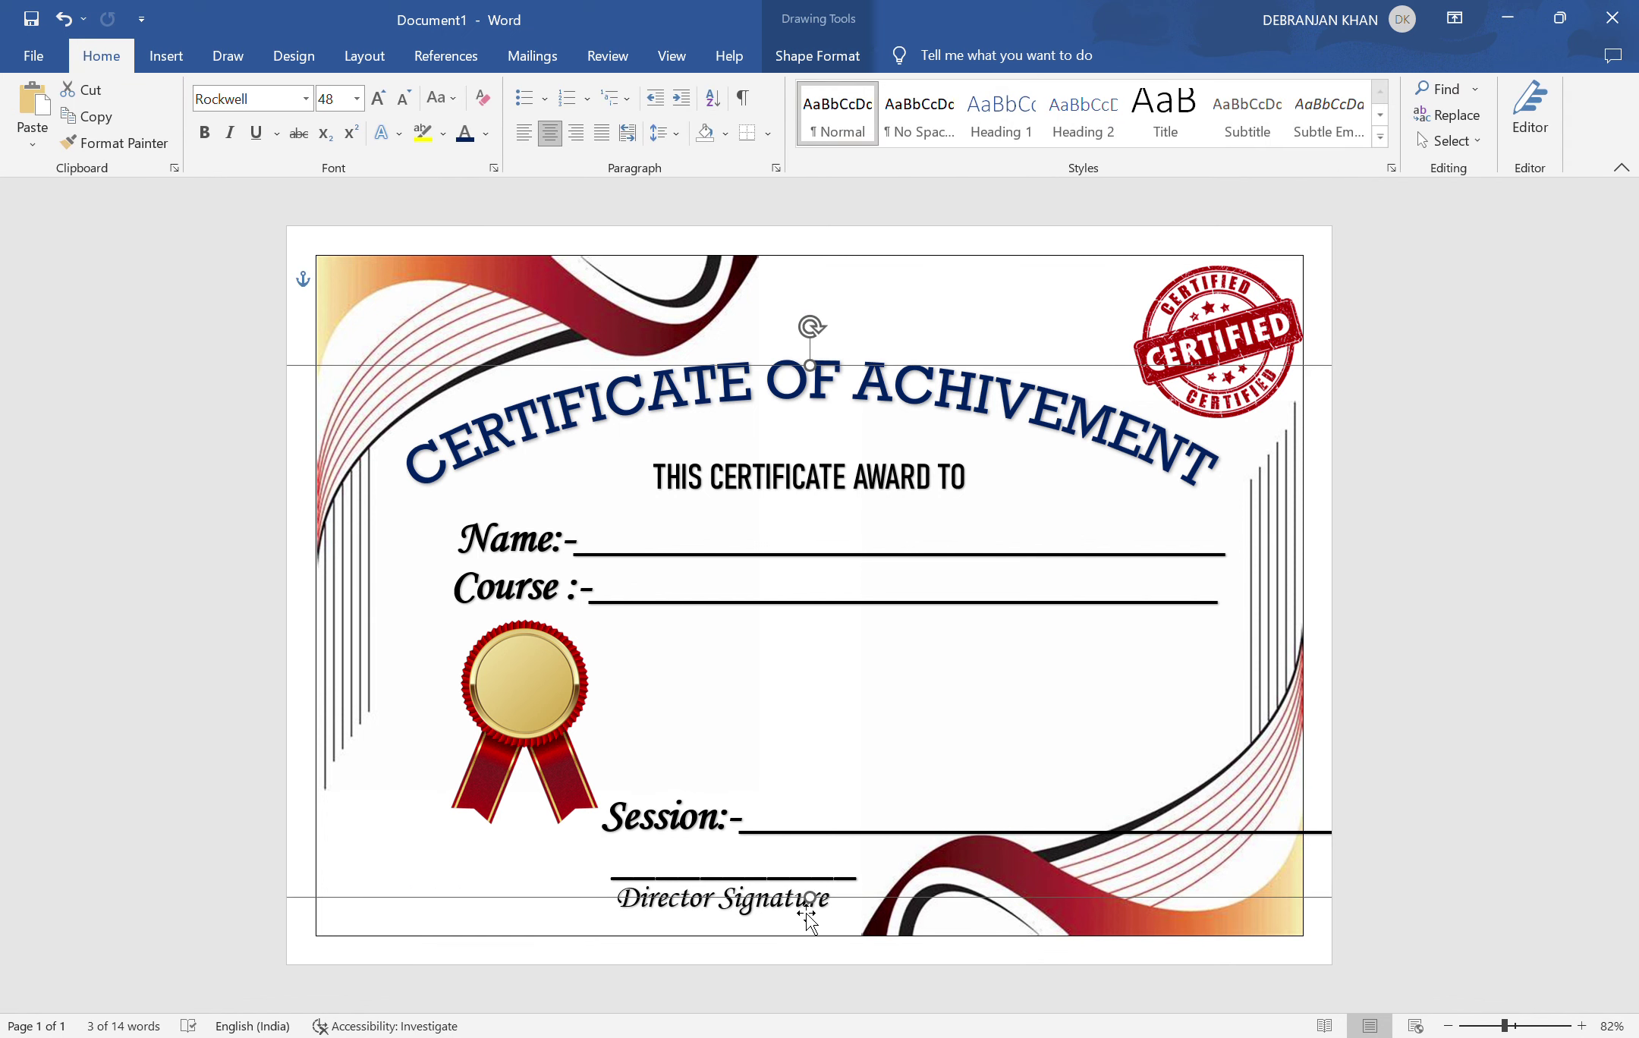
left_click_drag(810, 898, 869, 654)
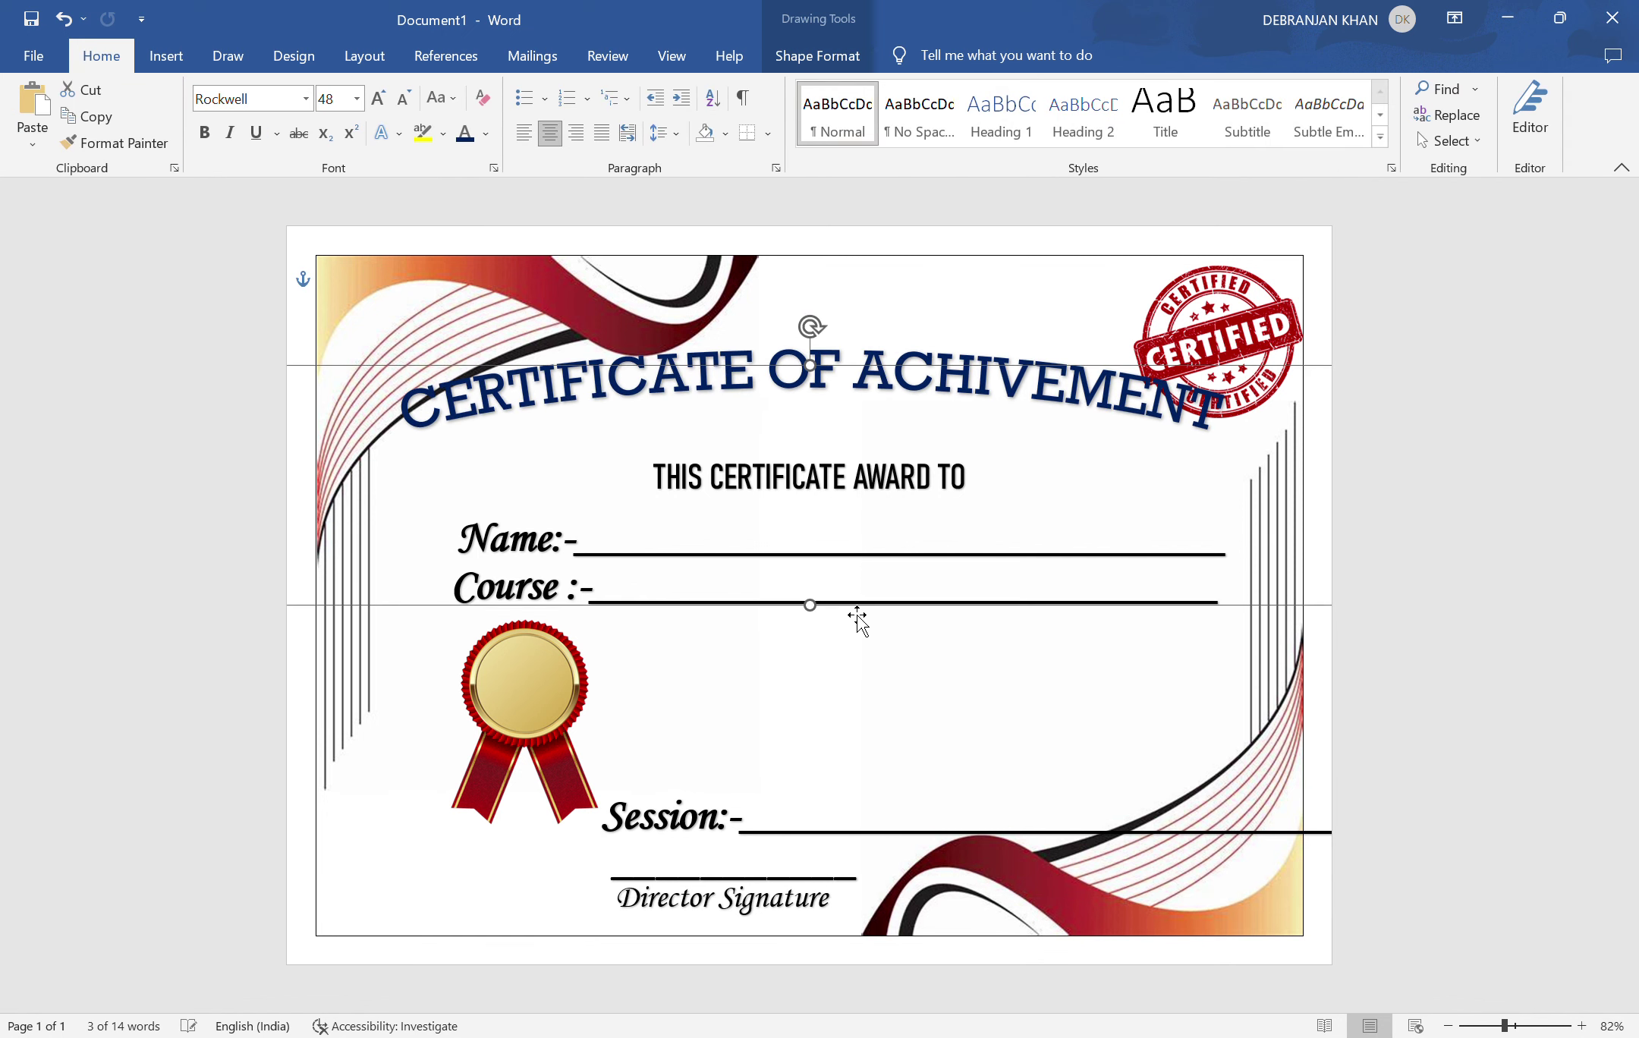
- Try shrinking and moving the medal, then undo the medal changes
left_click(604, 707)
left_click_drag(547, 717, 476, 774)
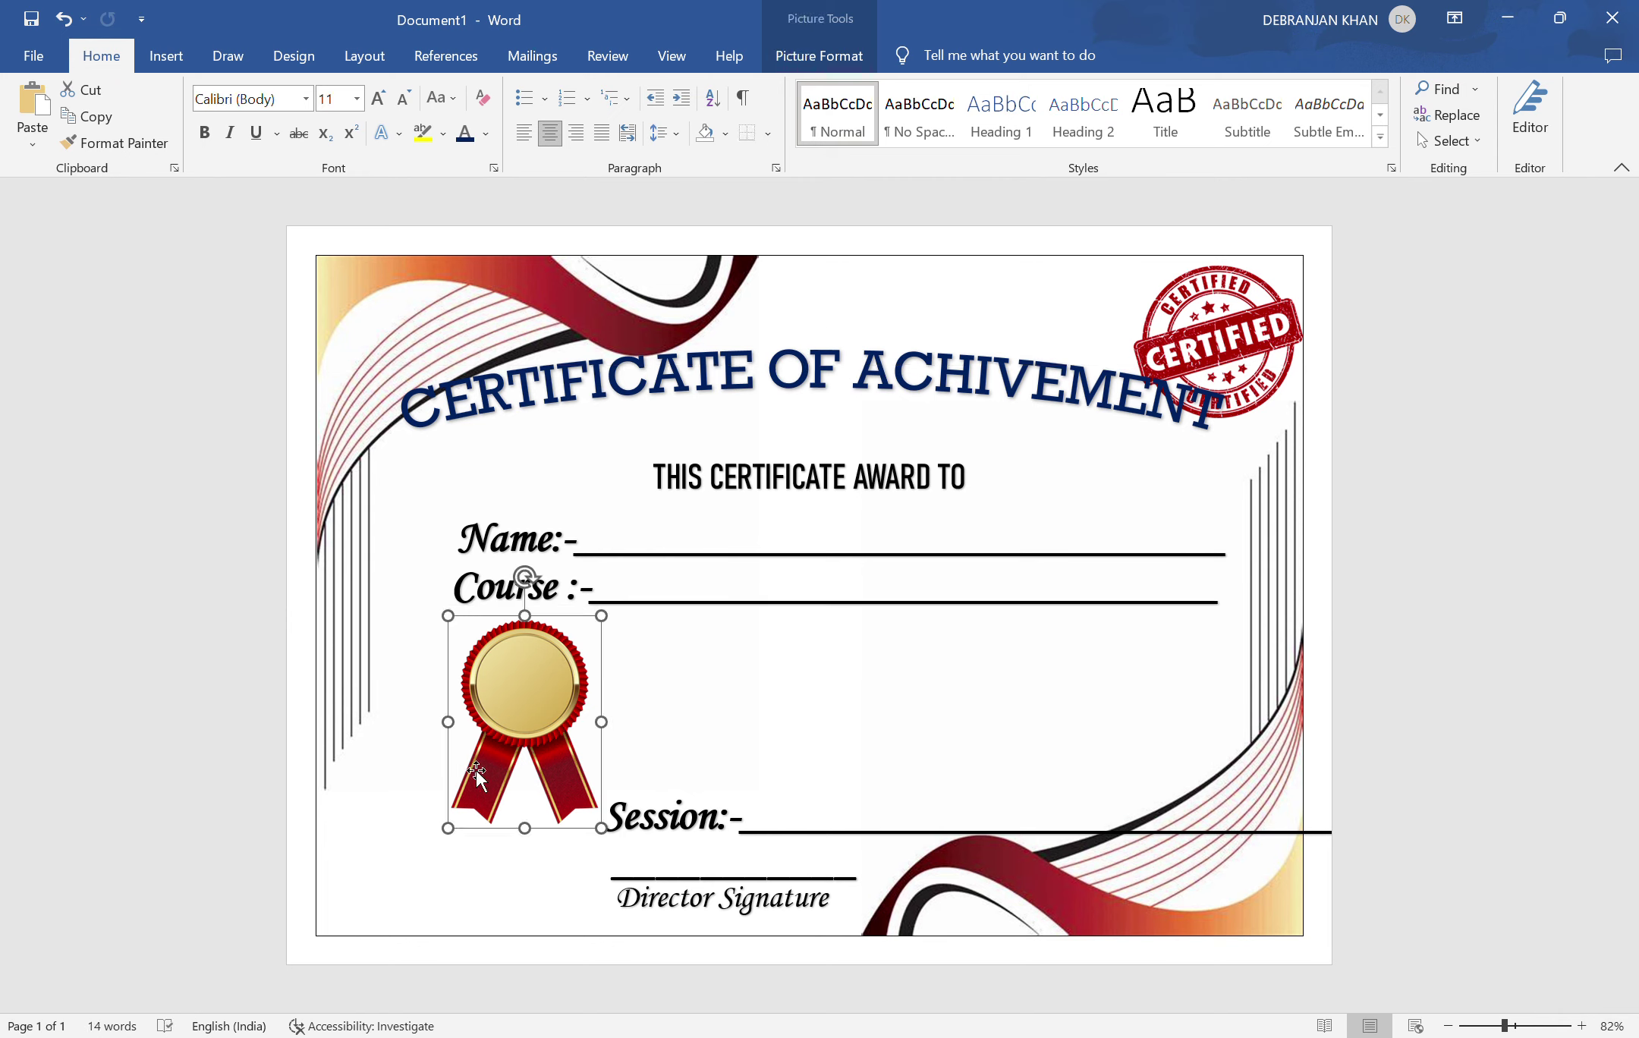
left_click(809, 65)
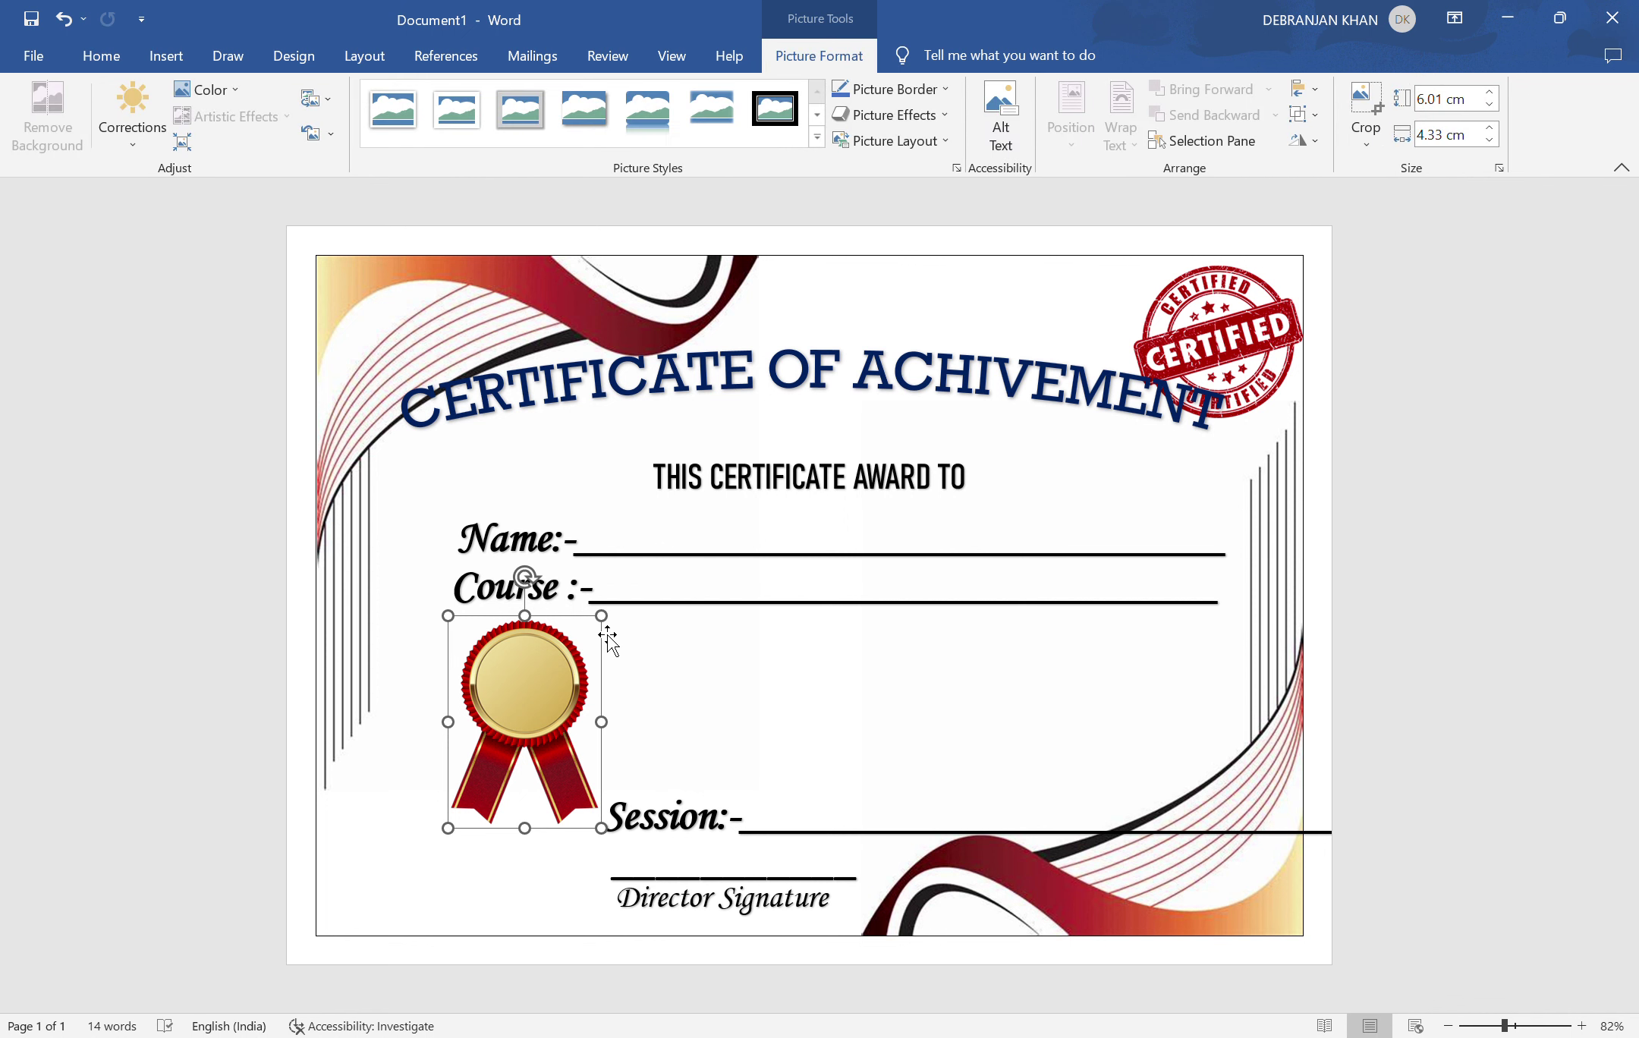
left_click_drag(605, 622, 541, 735)
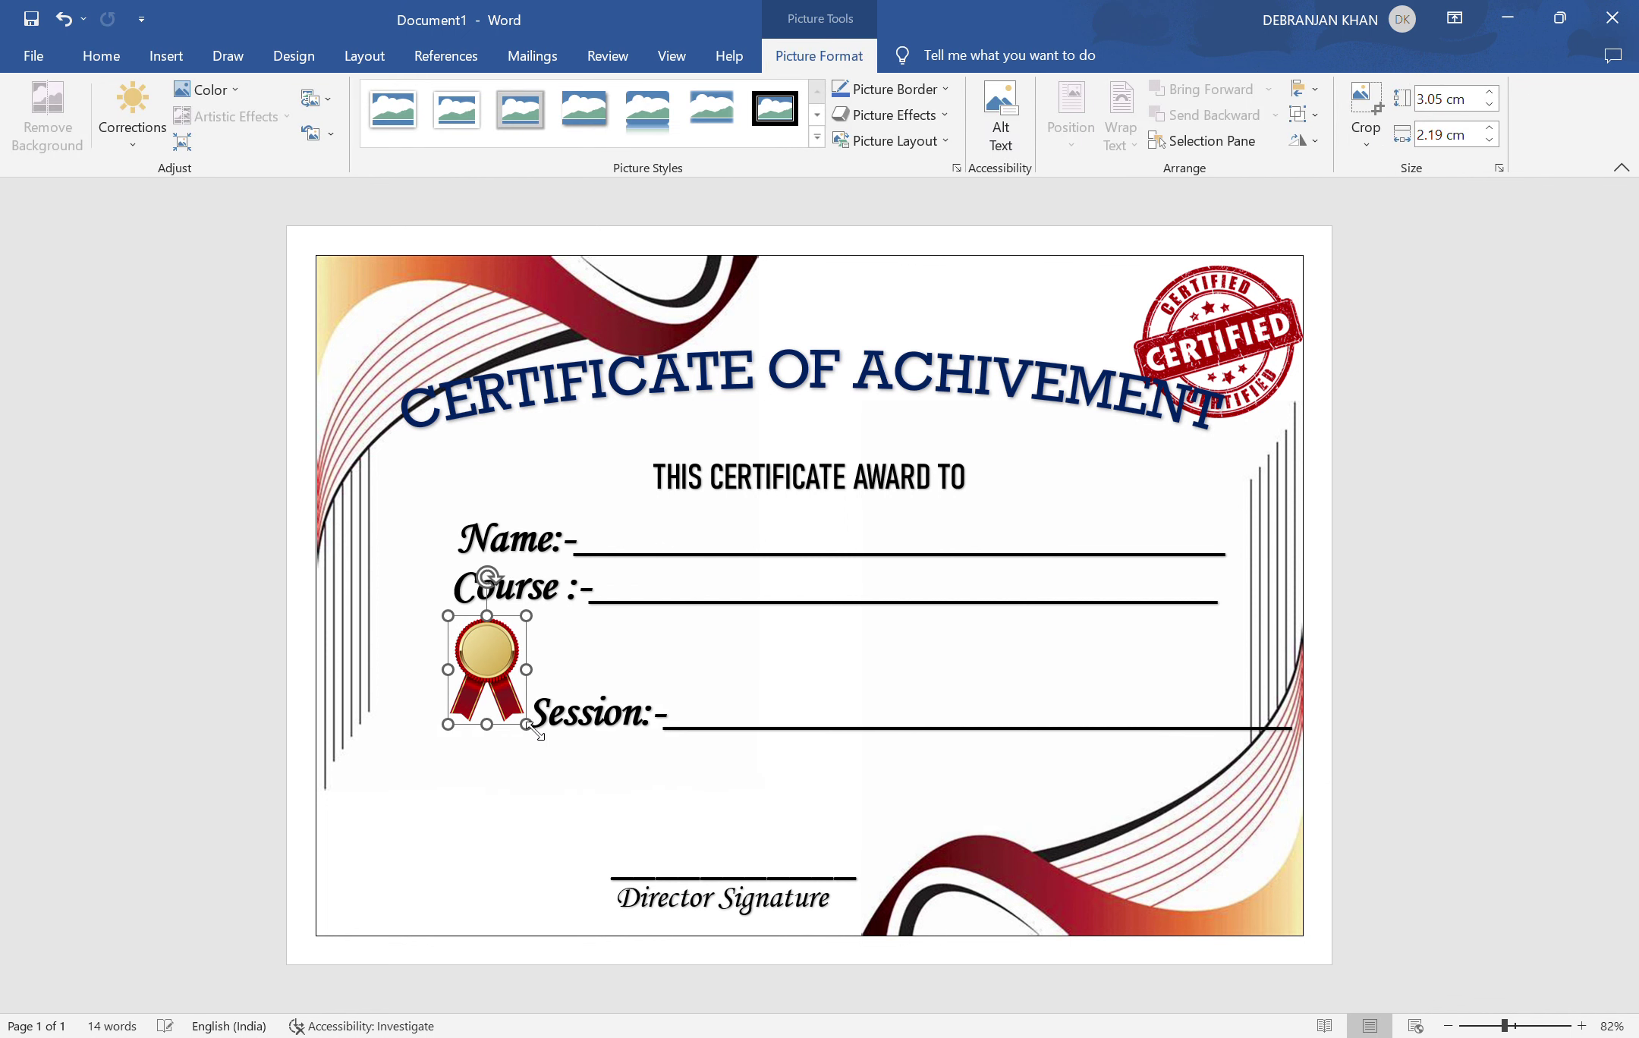
left_click_drag(486, 661, 430, 738)
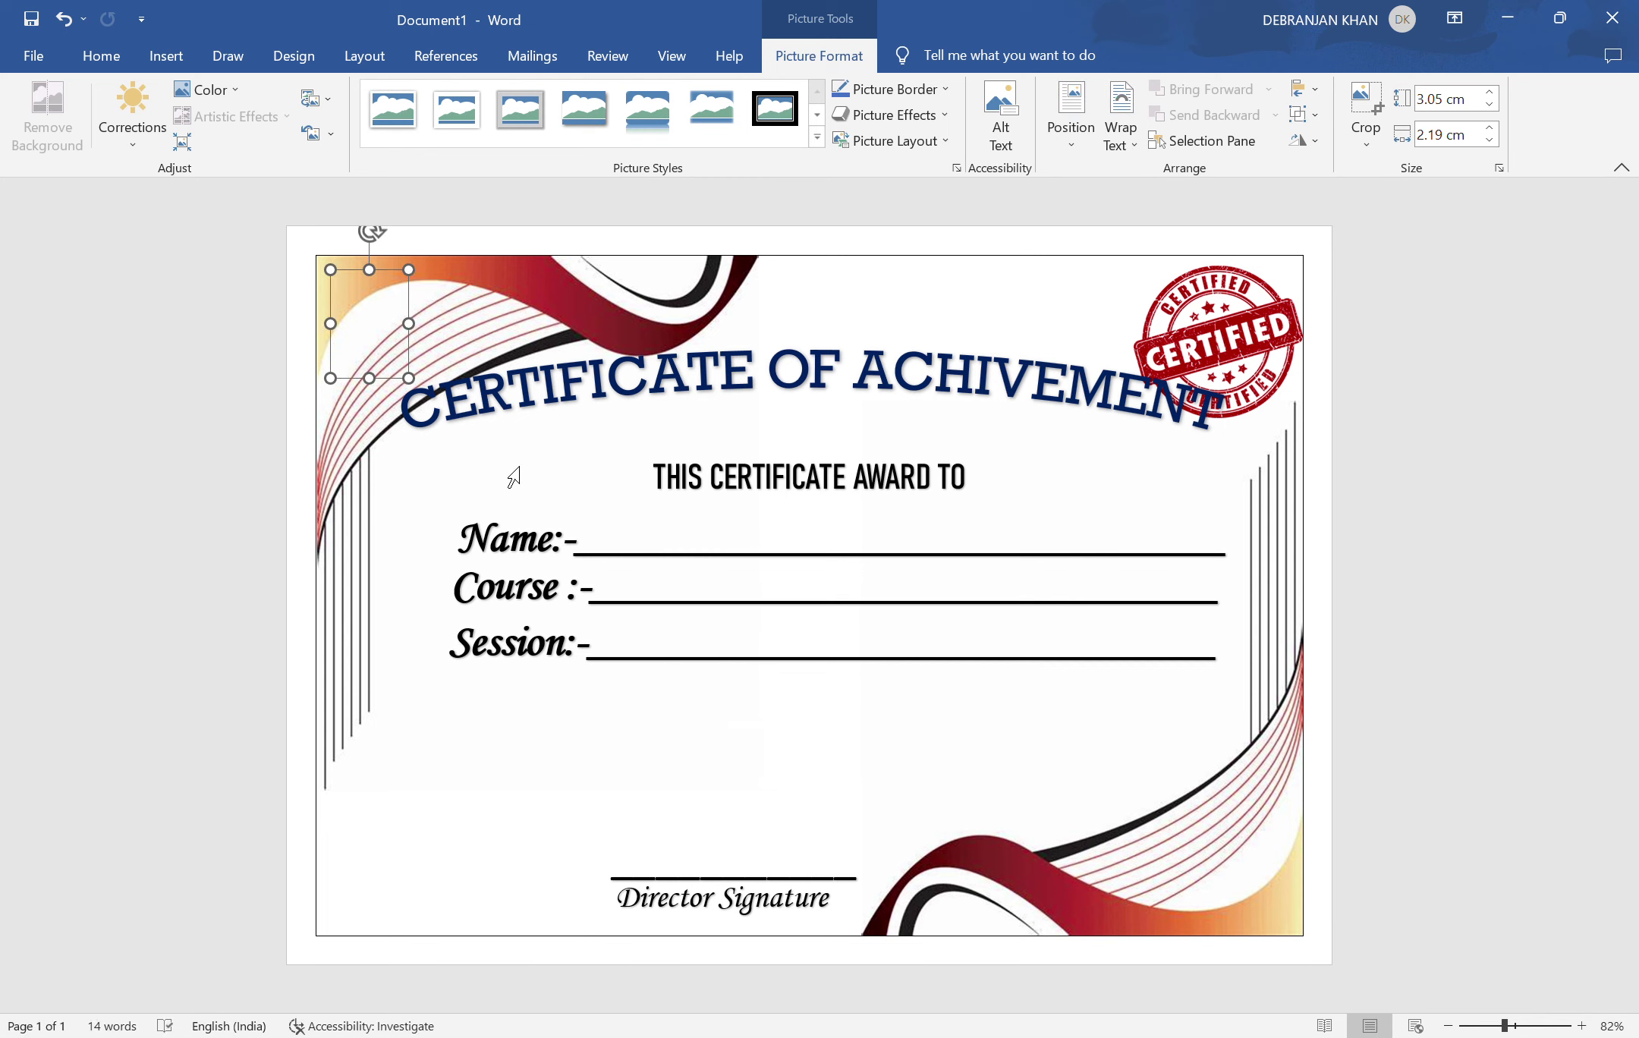
key("ctrl+z")
- Undo the medal and title edits twice, then redo two steps
key("ctrl+z")
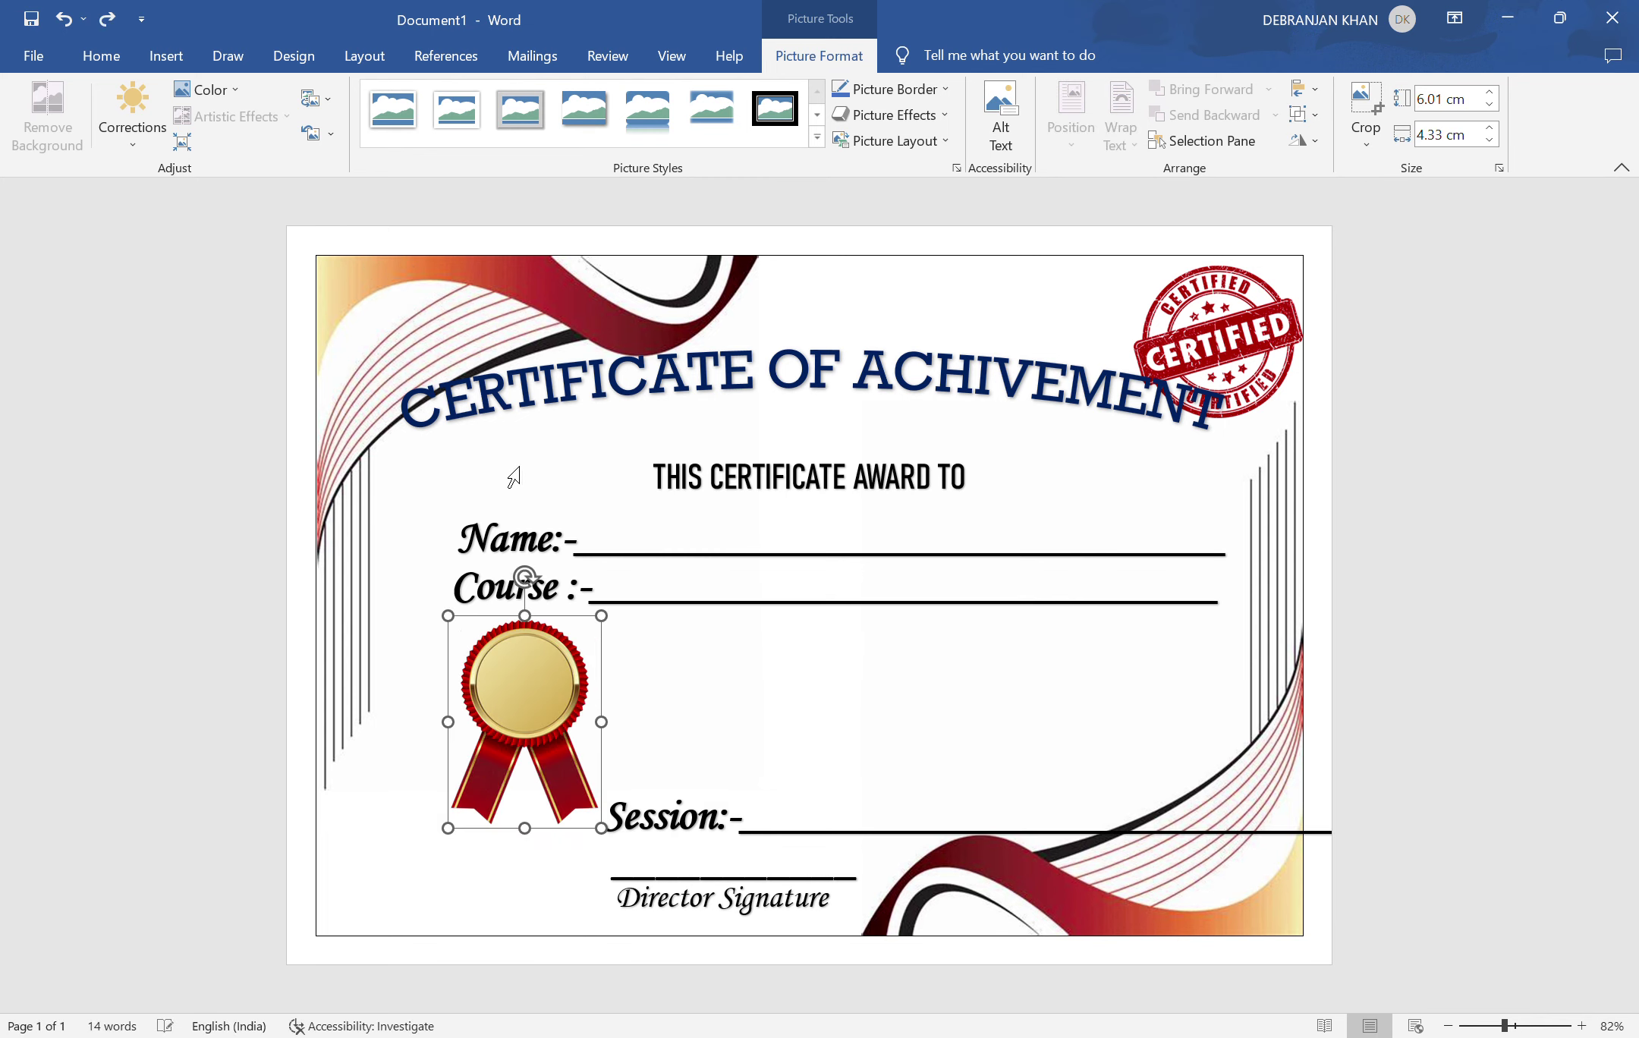
key("ctrl+z")
key("ctrl+z")
key("ctrl+z")
key("ctrl+z")
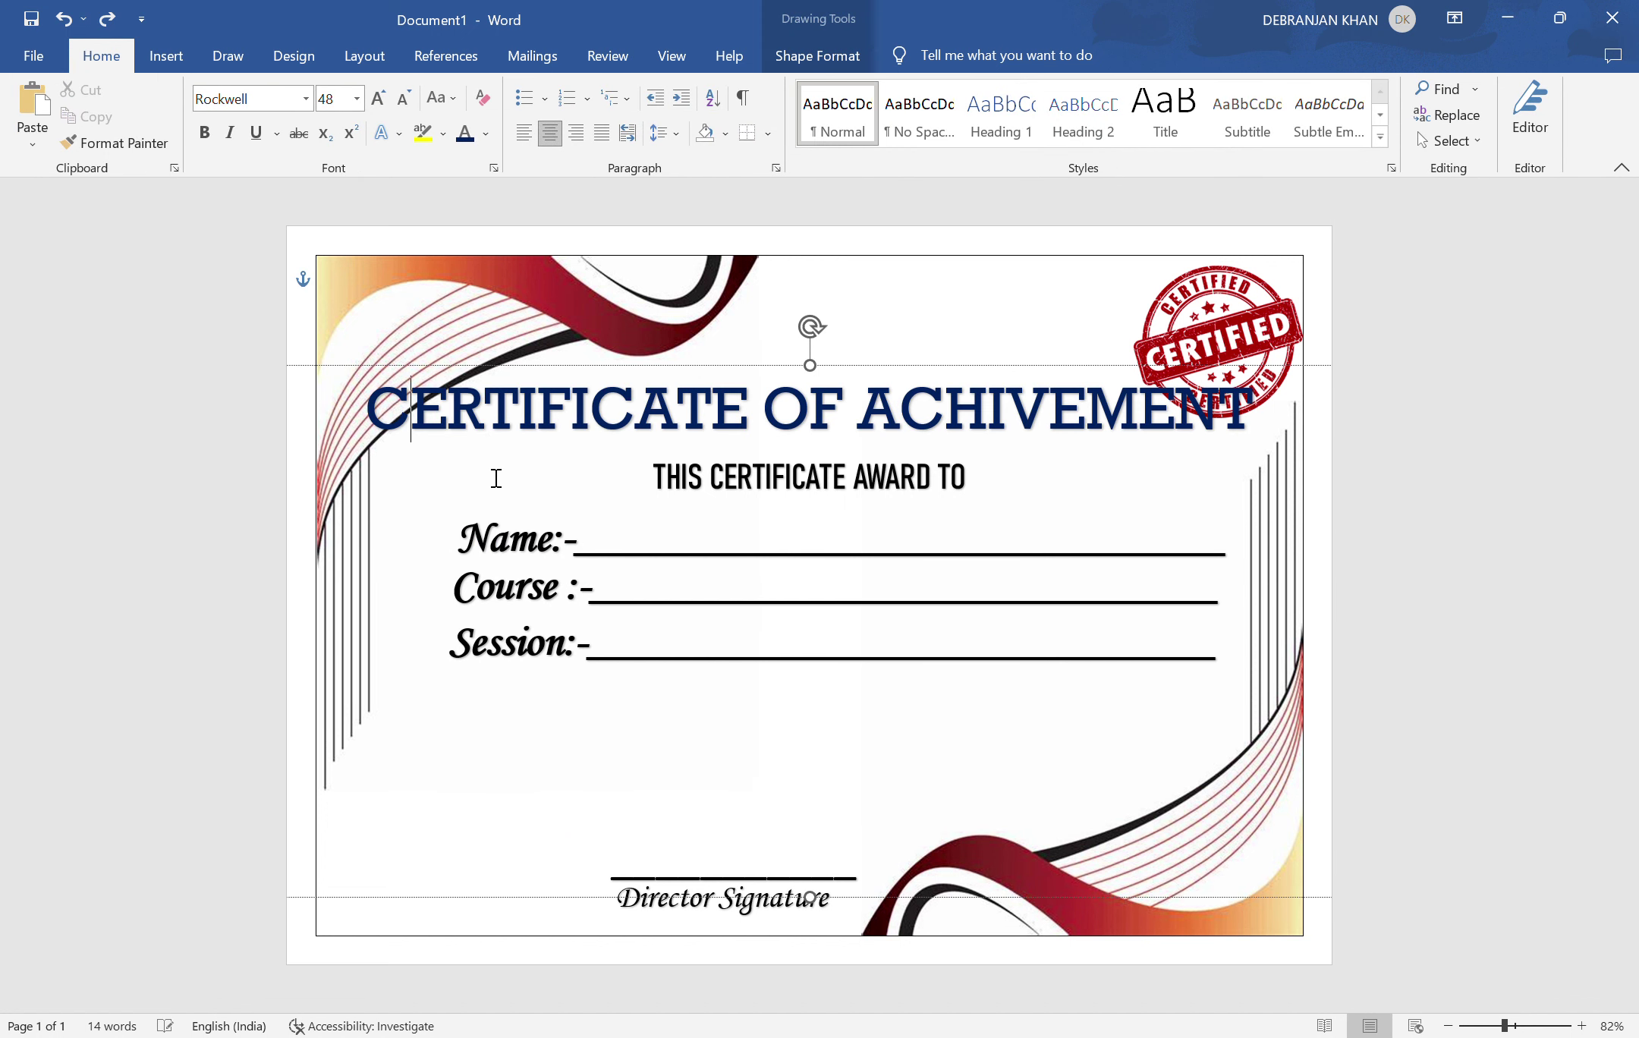
key("ctrl+z")
key("ctrl+z")
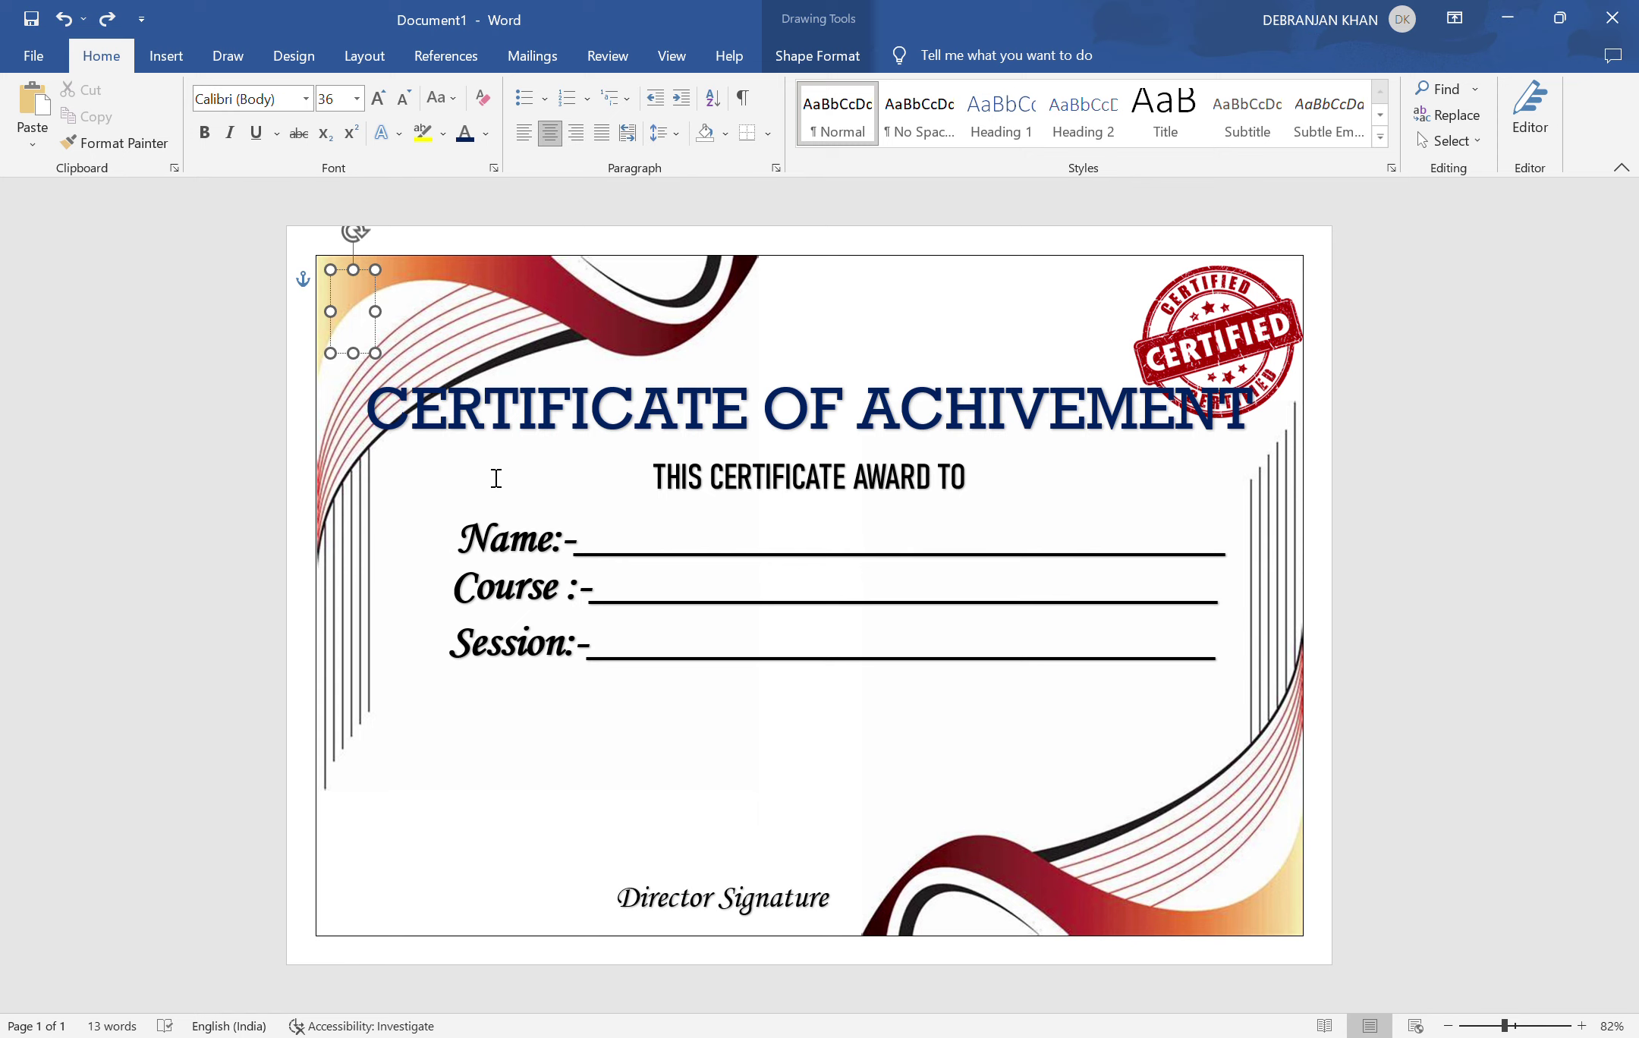
key("ctrl+y")
key("ctrl+y")
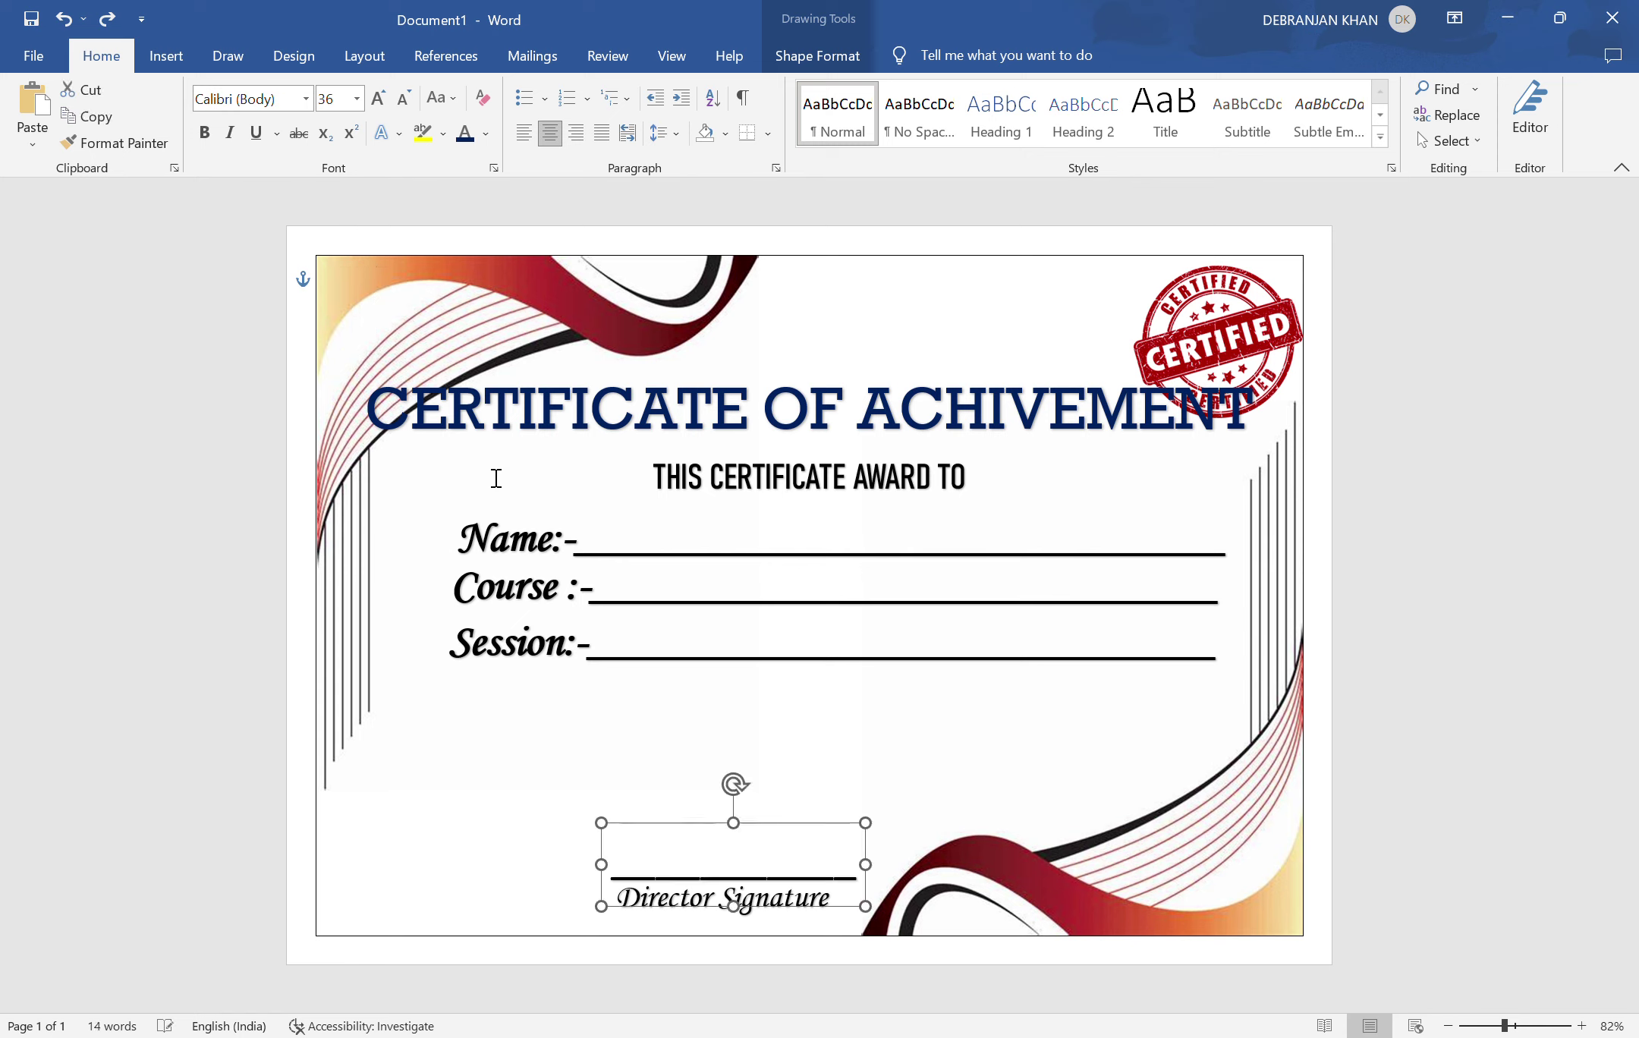
key("ctrl+y")
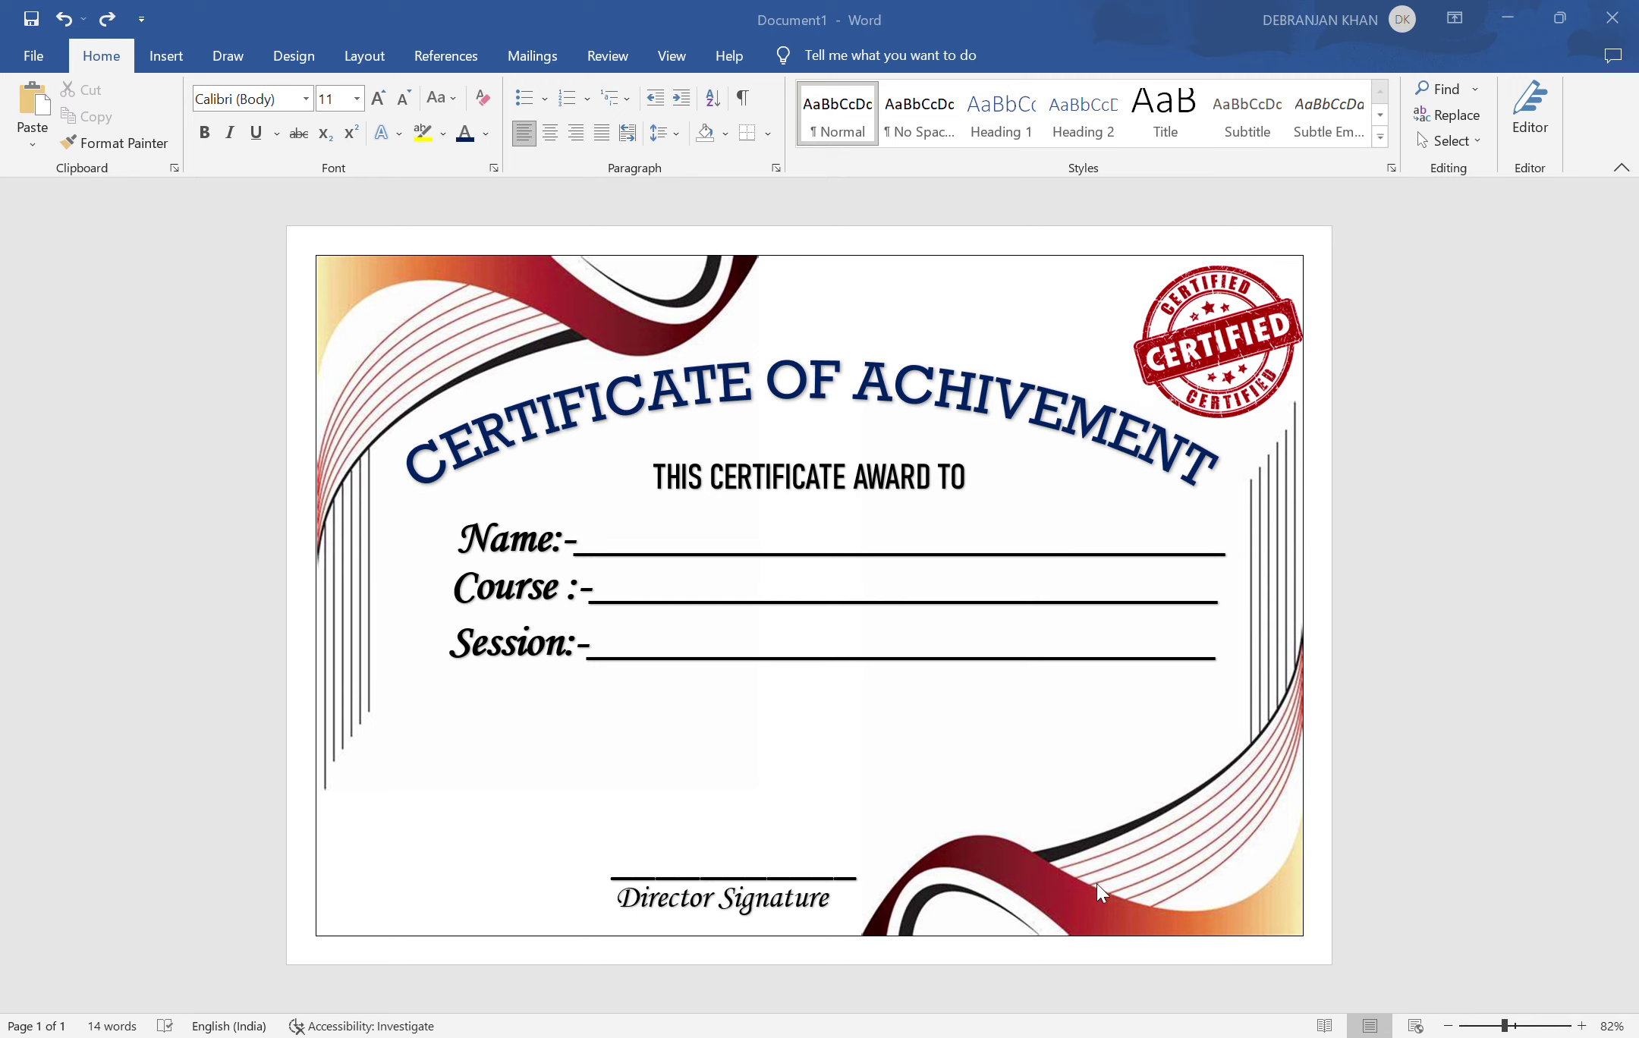
- Flatten the blue title's arch by shortening its WordArt box
left_click(521, 789)
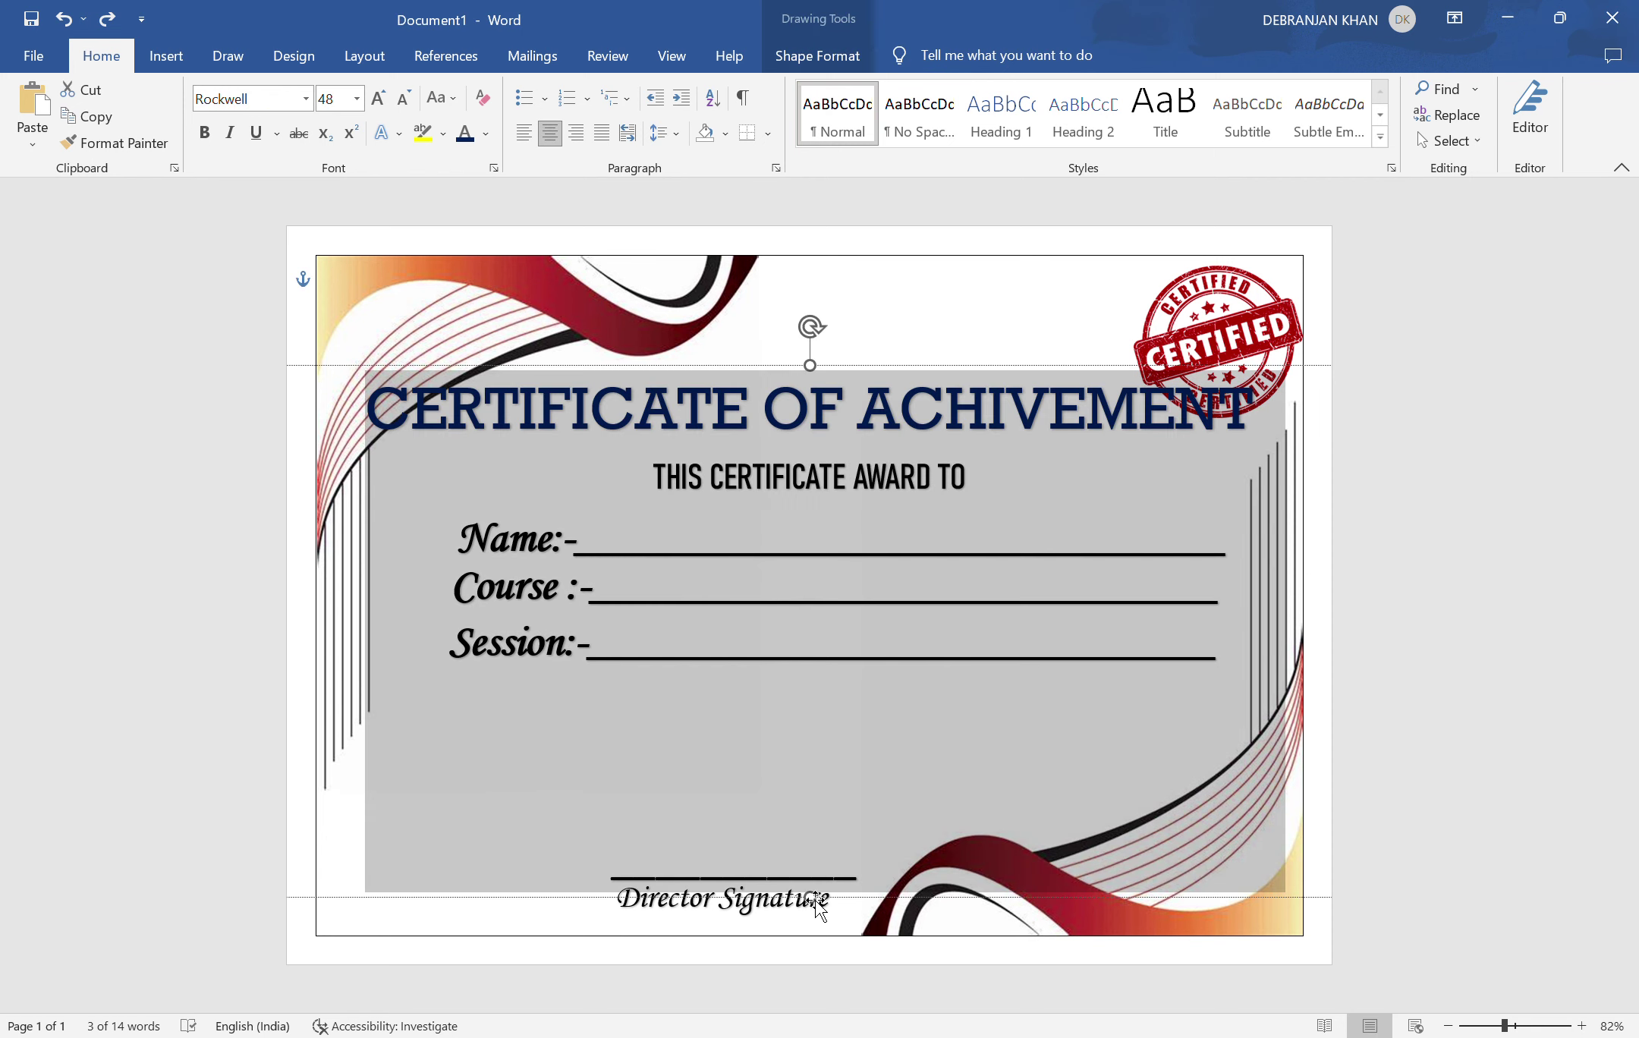
left_click_drag(817, 905, 810, 654)
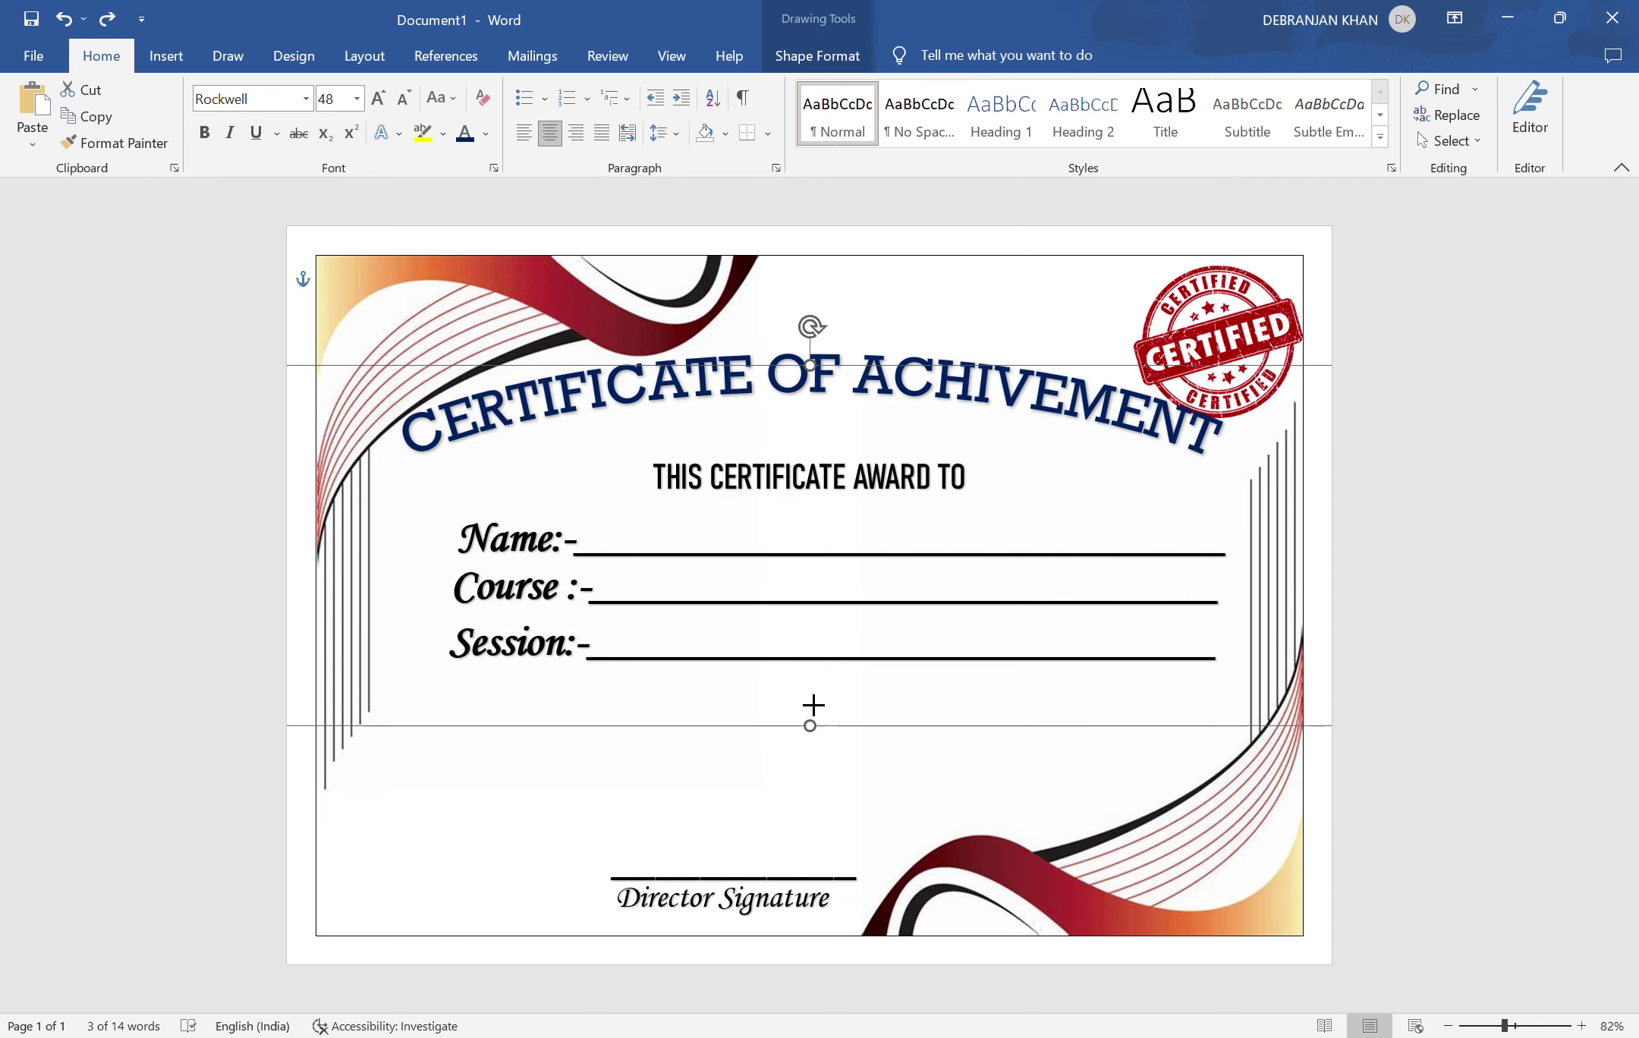
left_click(528, 786)
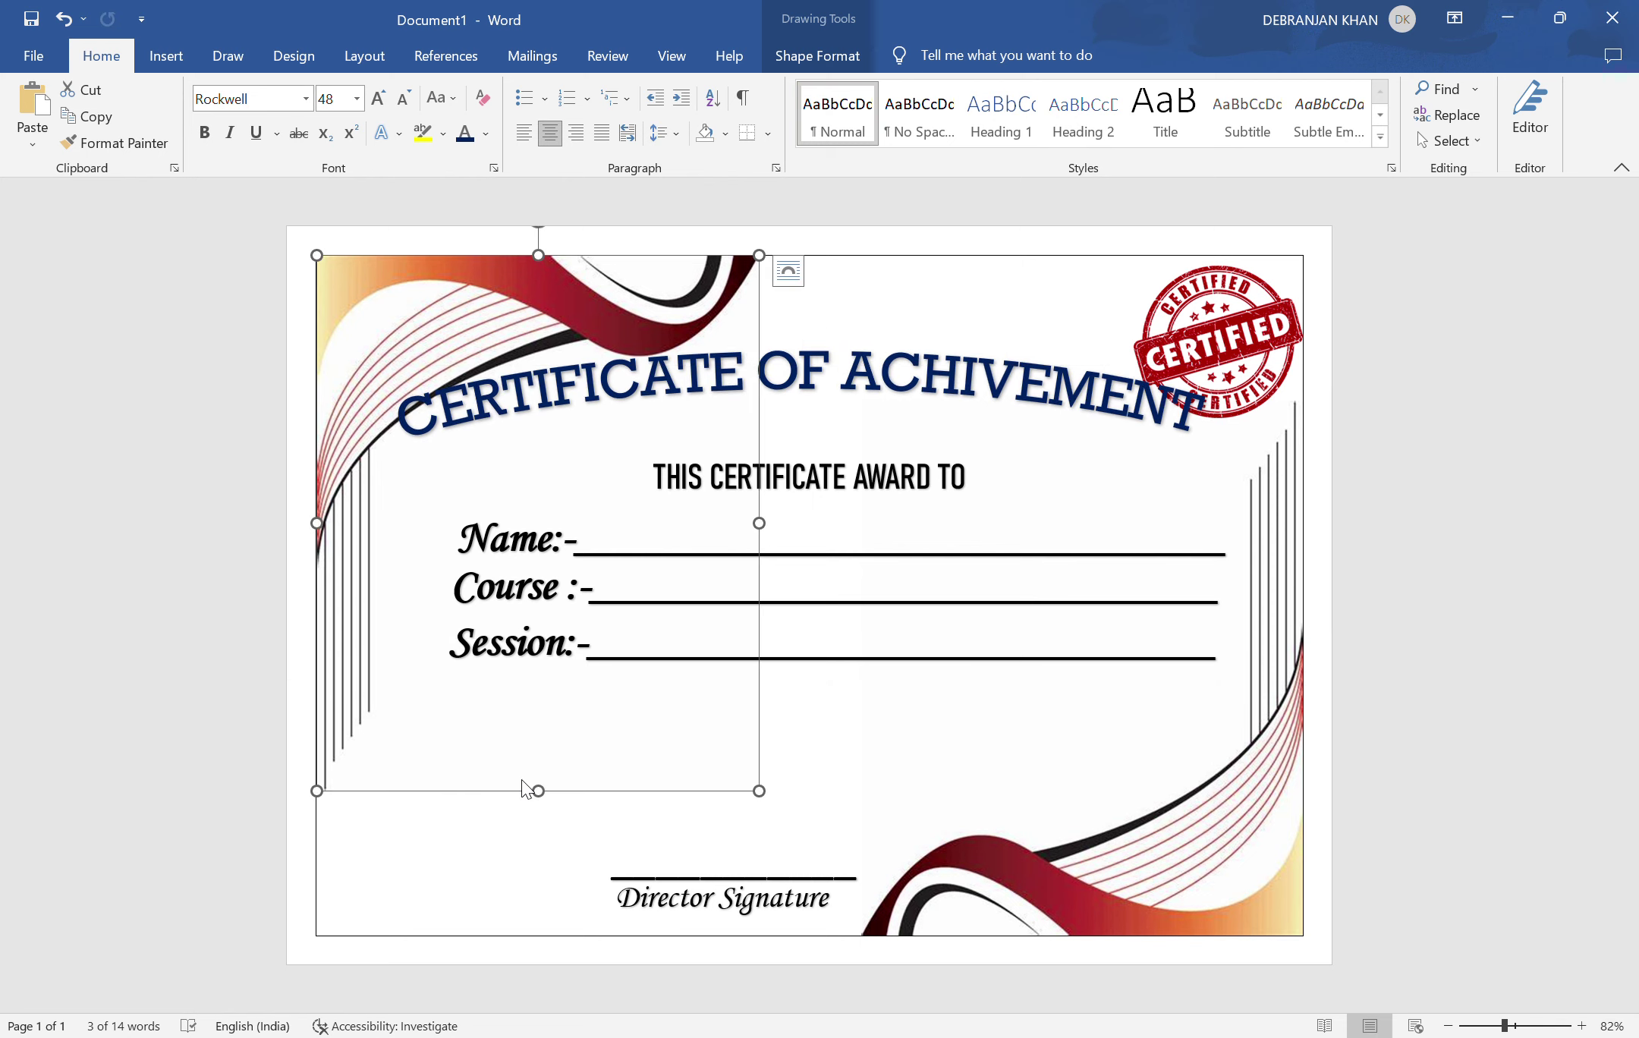
left_click(628, 428)
left_click(657, 431)
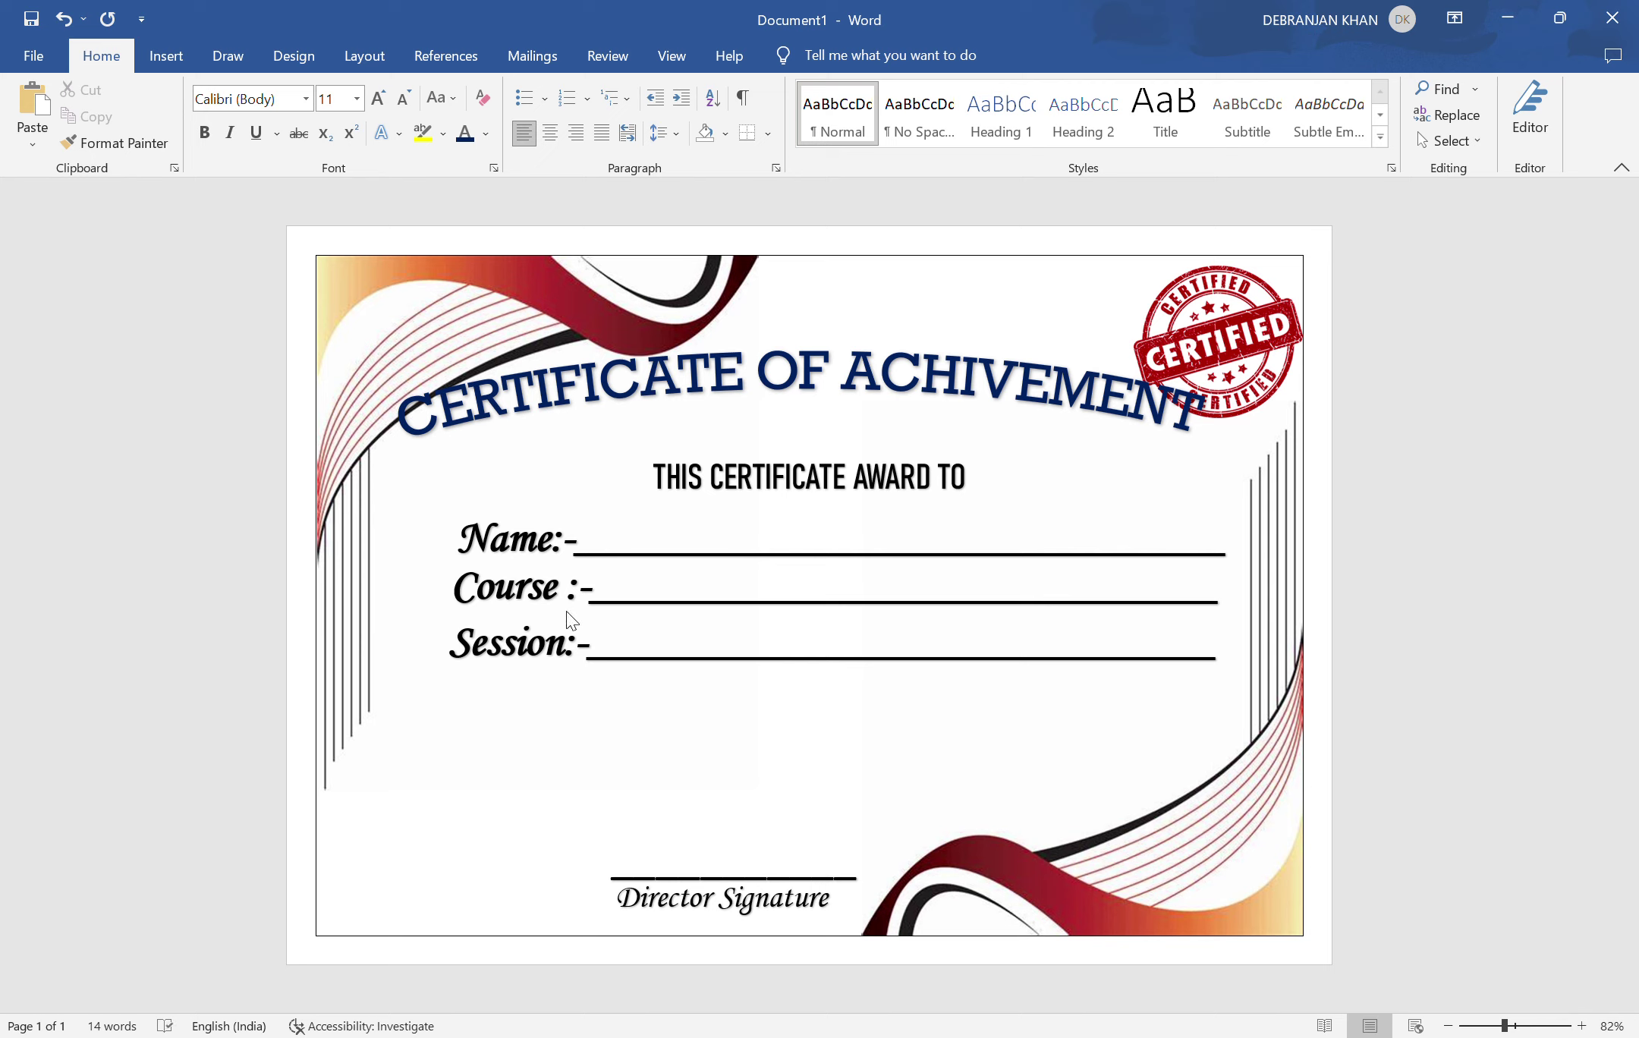
- Send the top-left and bottom-right corner decorations back one layer each
left_click(450, 334)
left_click(829, 67)
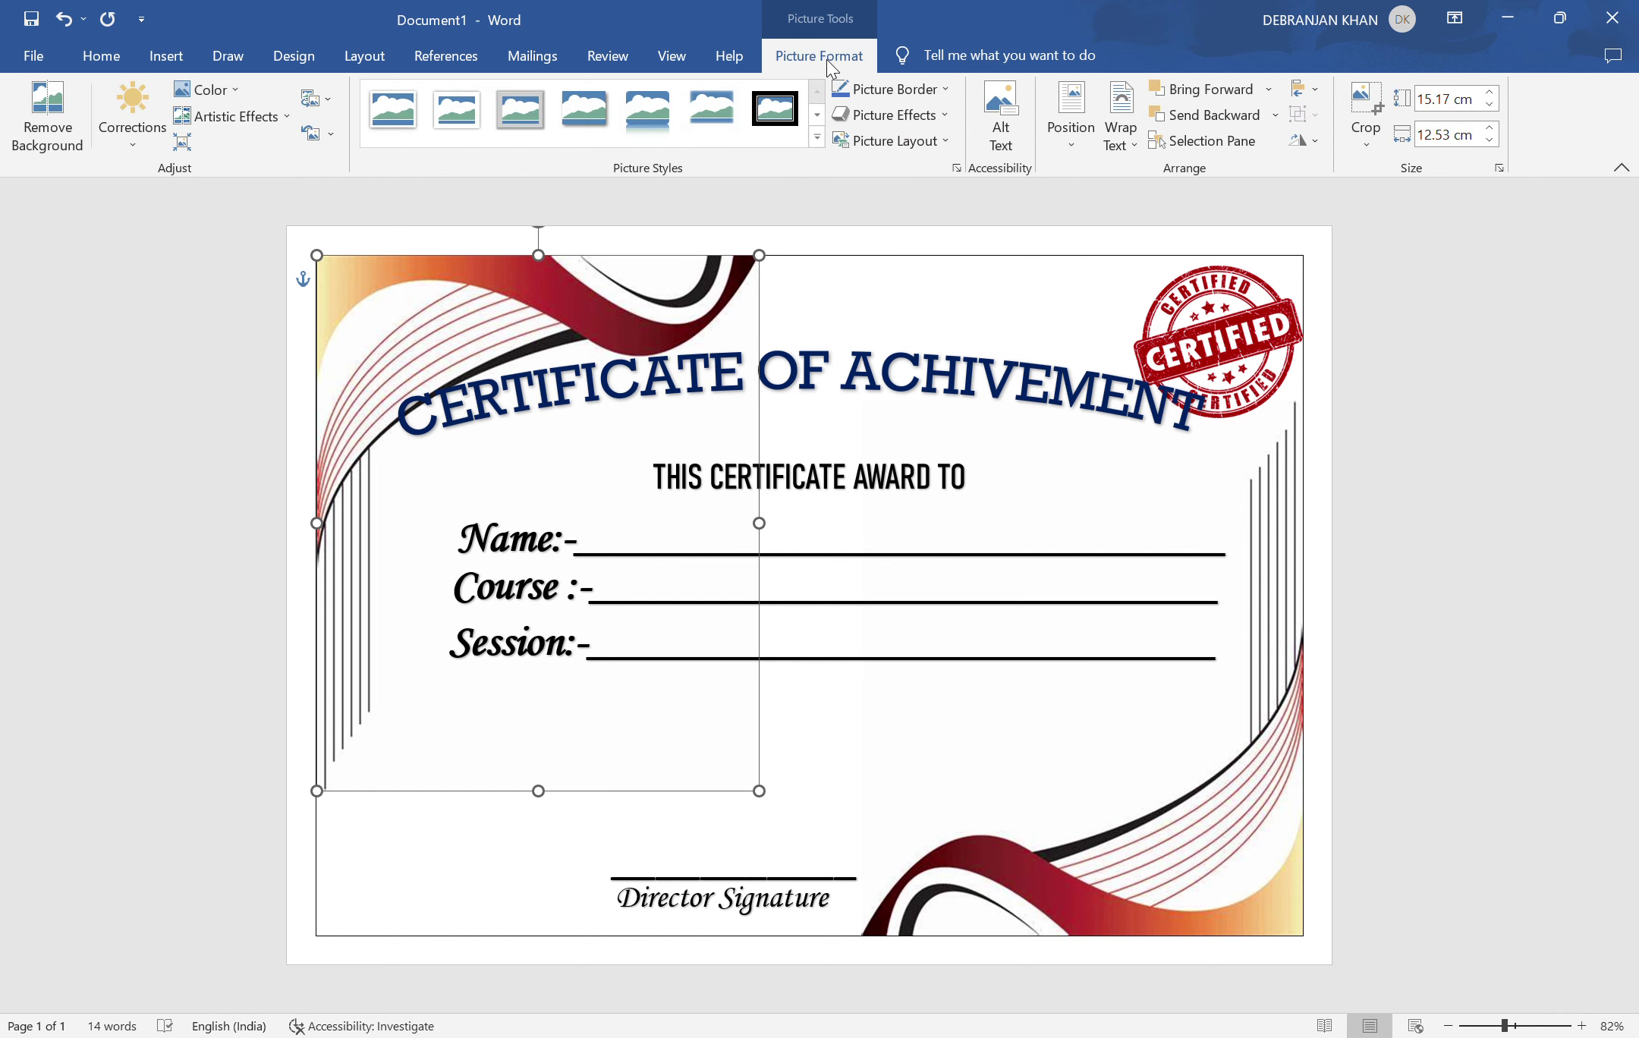
left_click(1237, 113)
left_click(1171, 850)
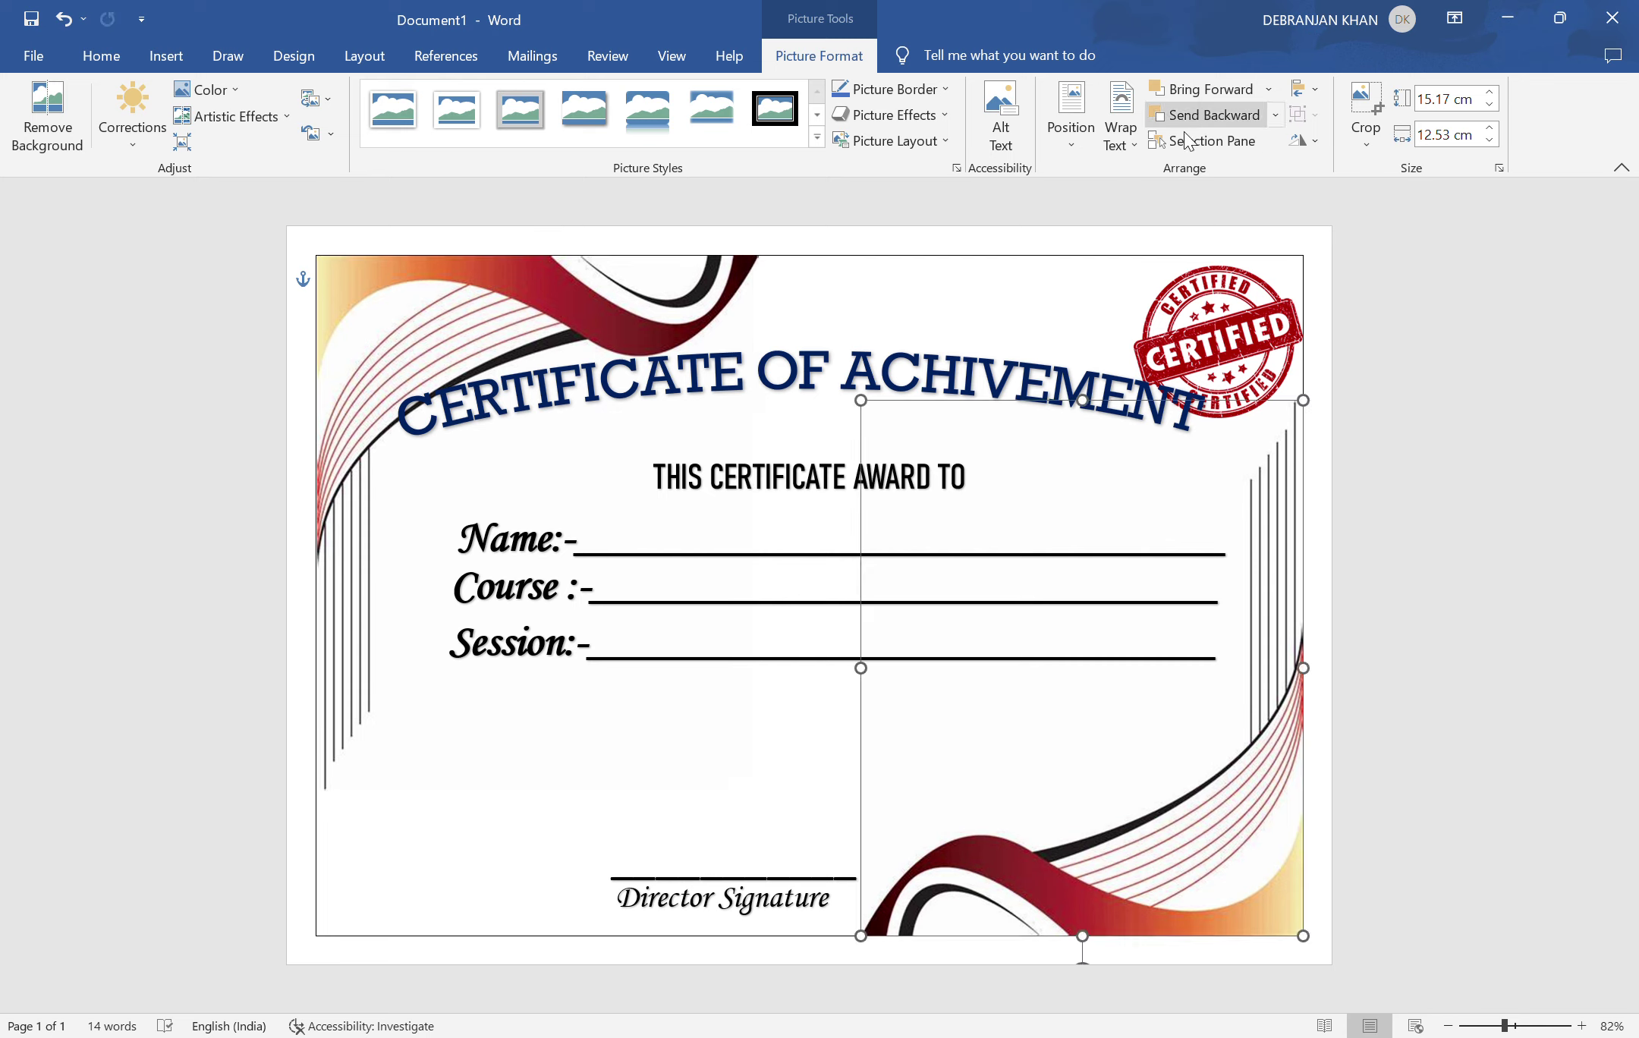
left_click(1222, 113)
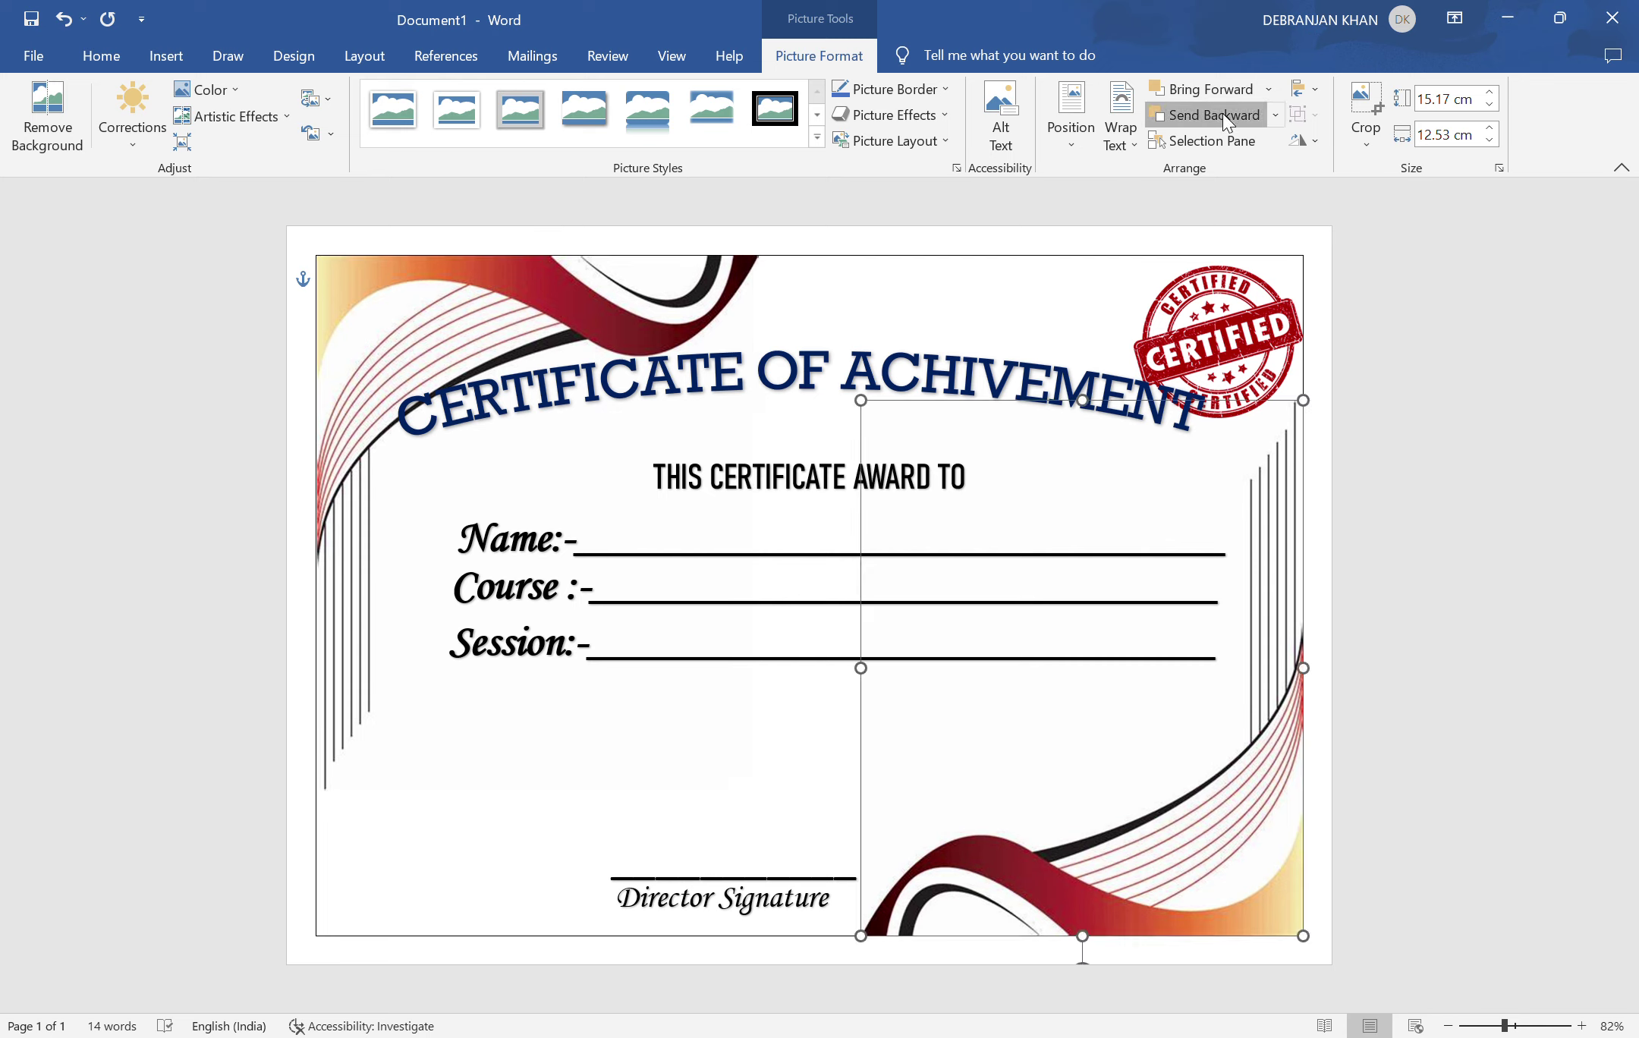
left_click(1011, 573)
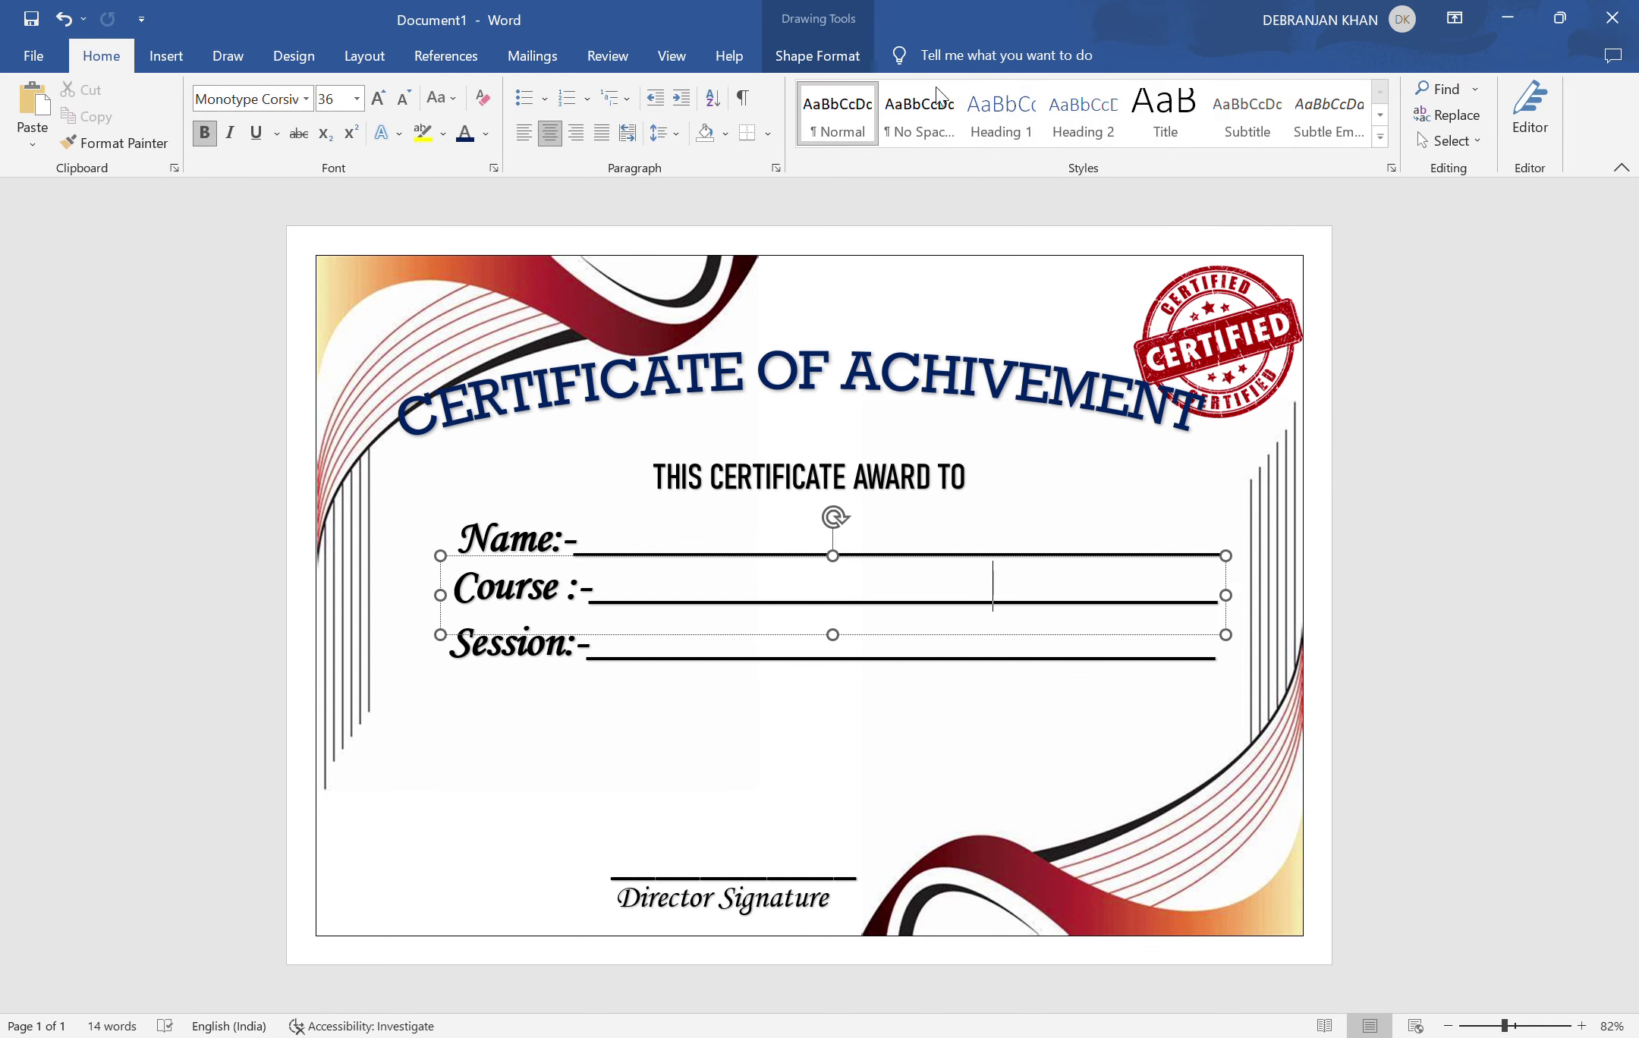
- Send the Name/Course and Session text boxes back one layer each
left_click(848, 65)
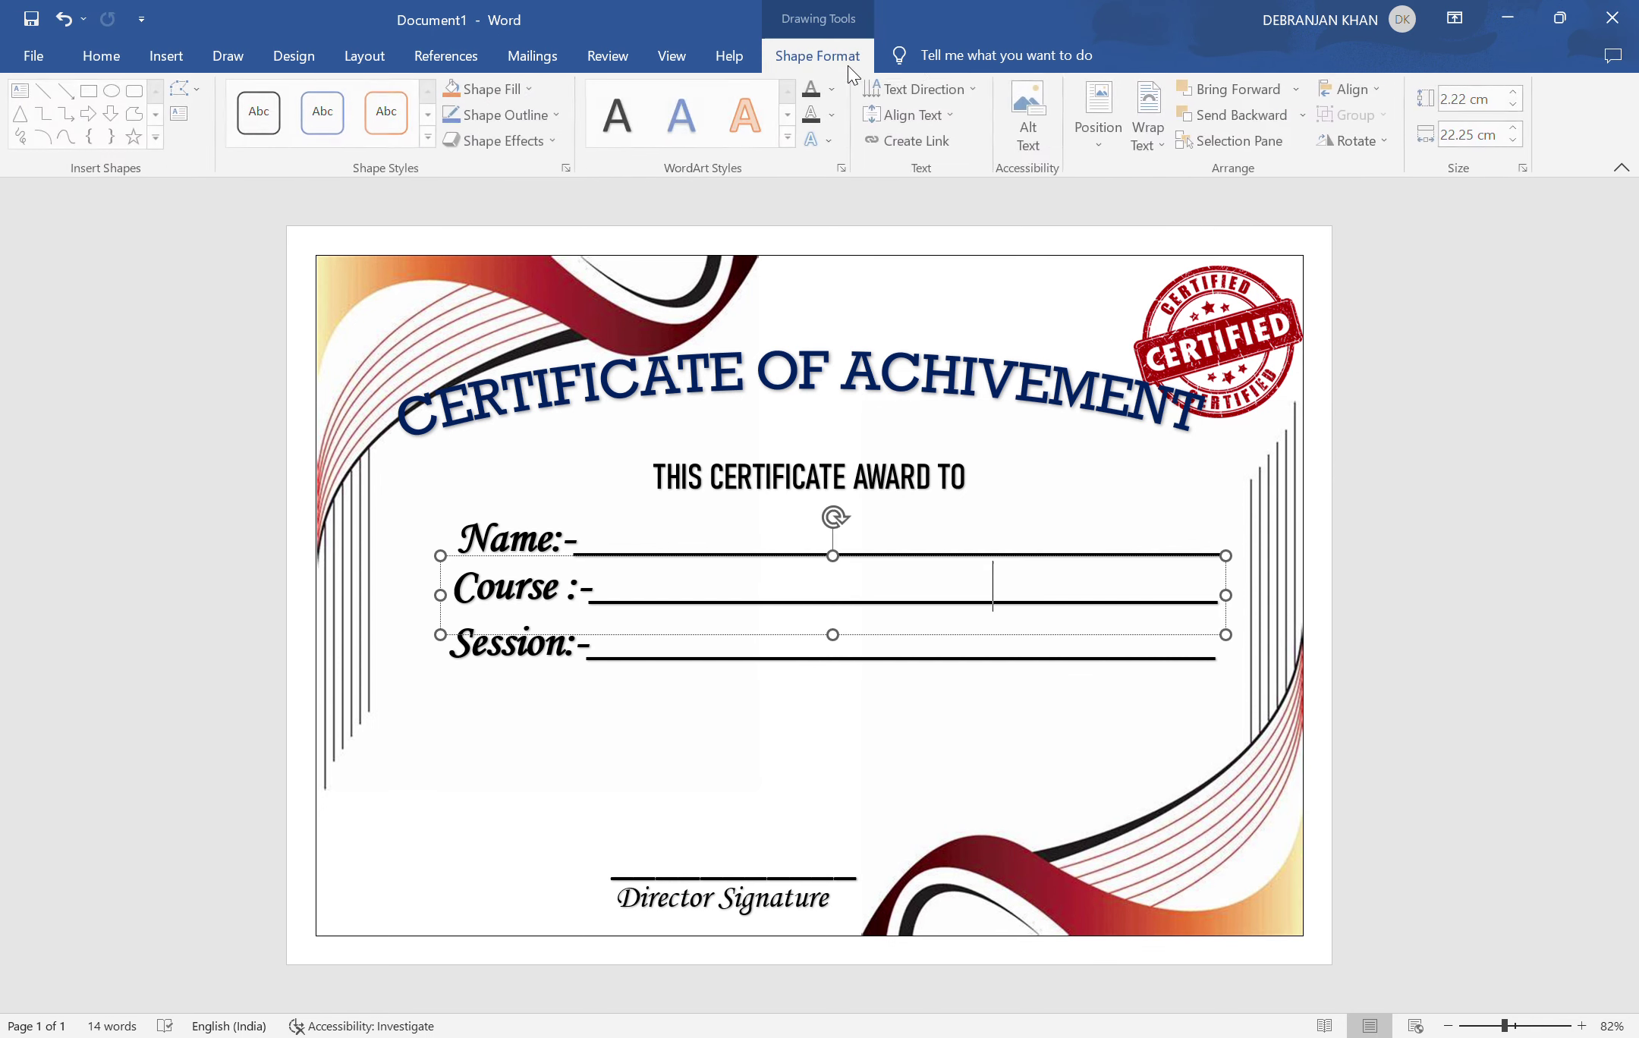
left_click(1209, 120)
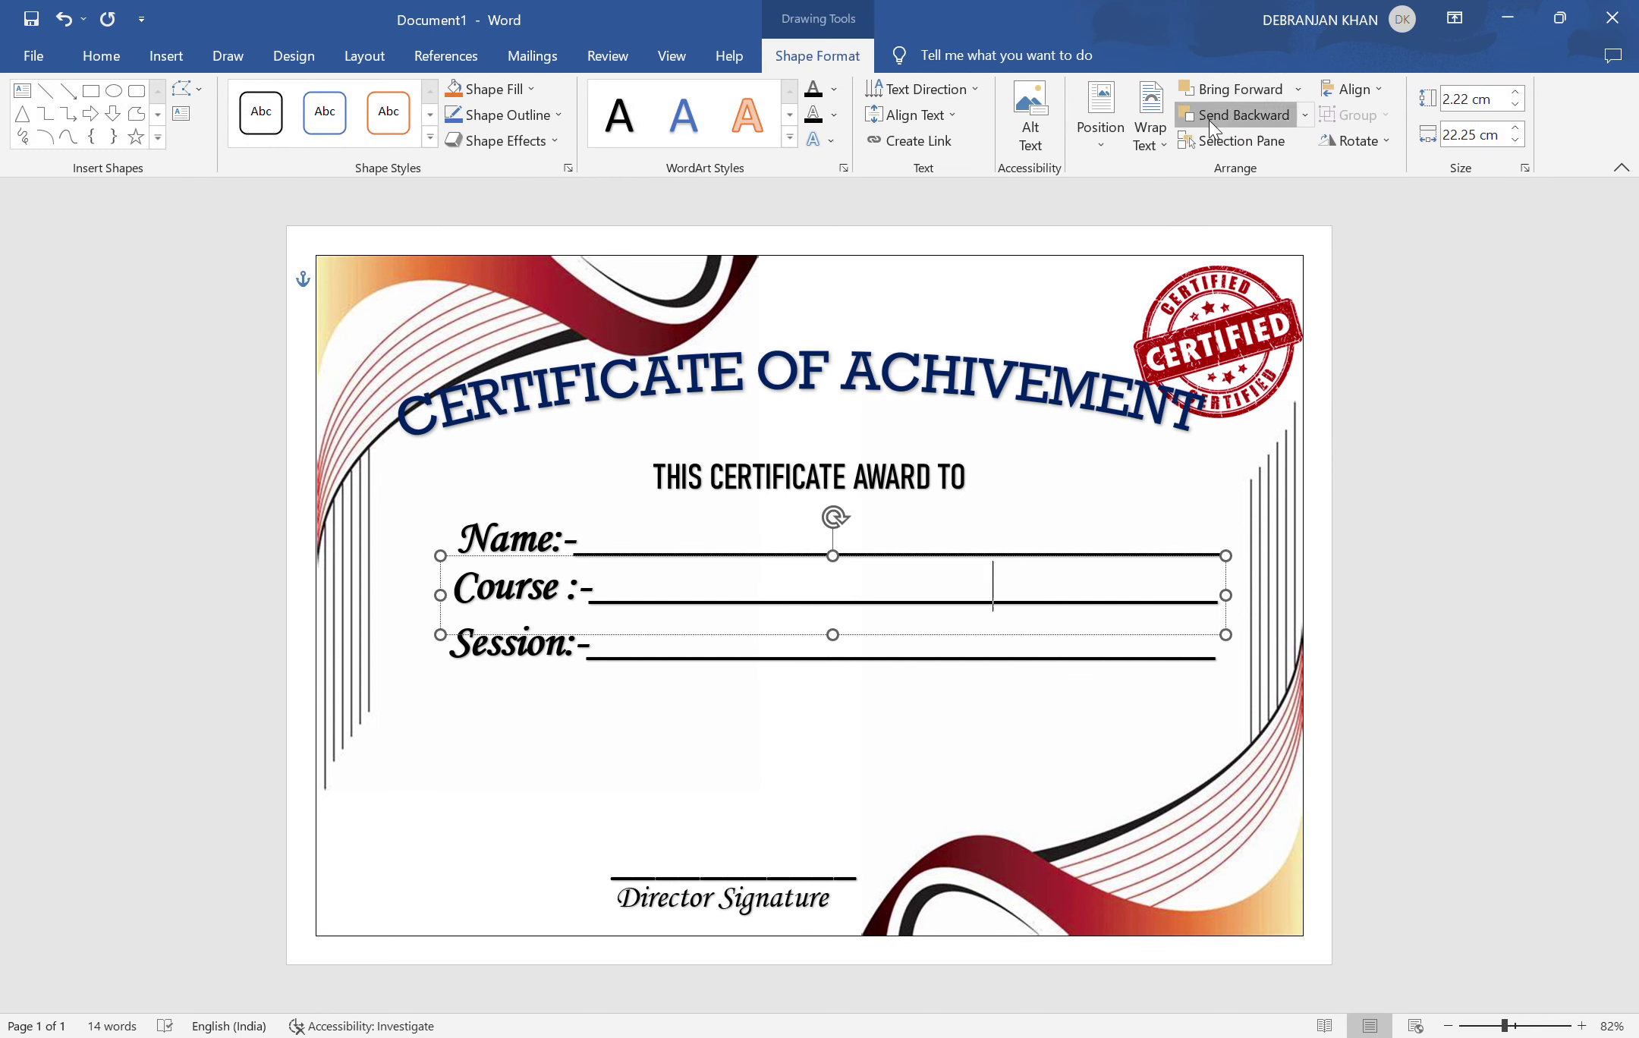
left_click(692, 558)
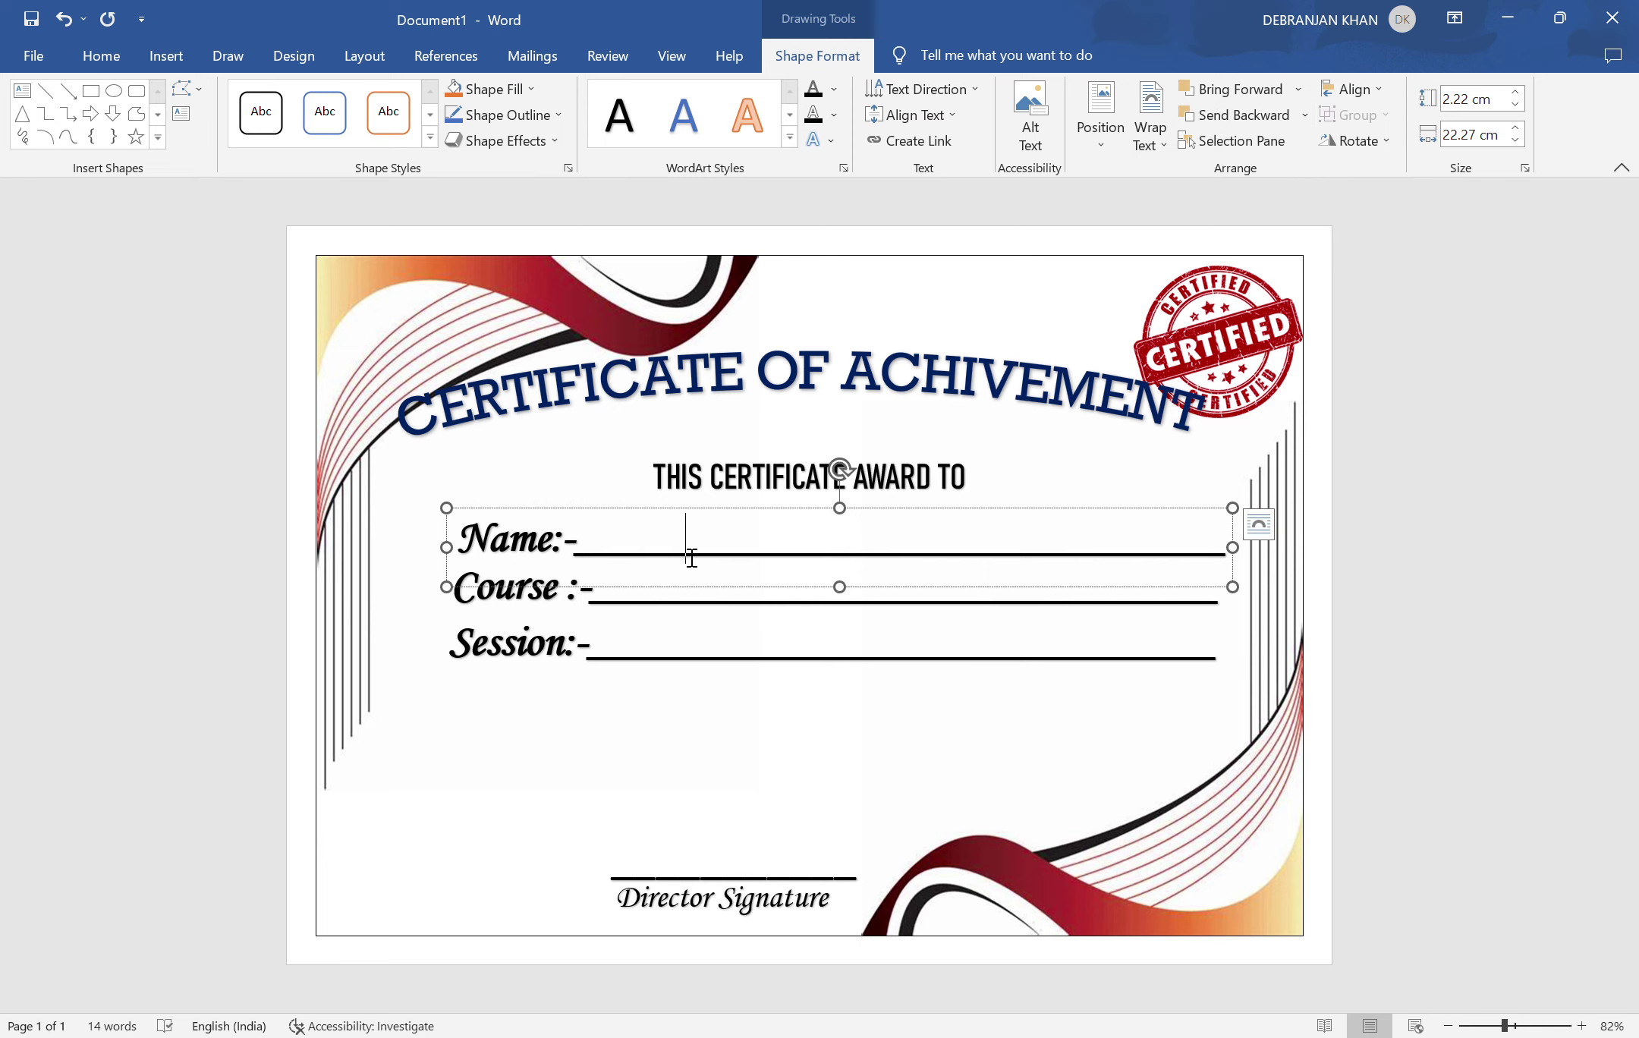
left_click(1230, 123)
left_click(762, 674)
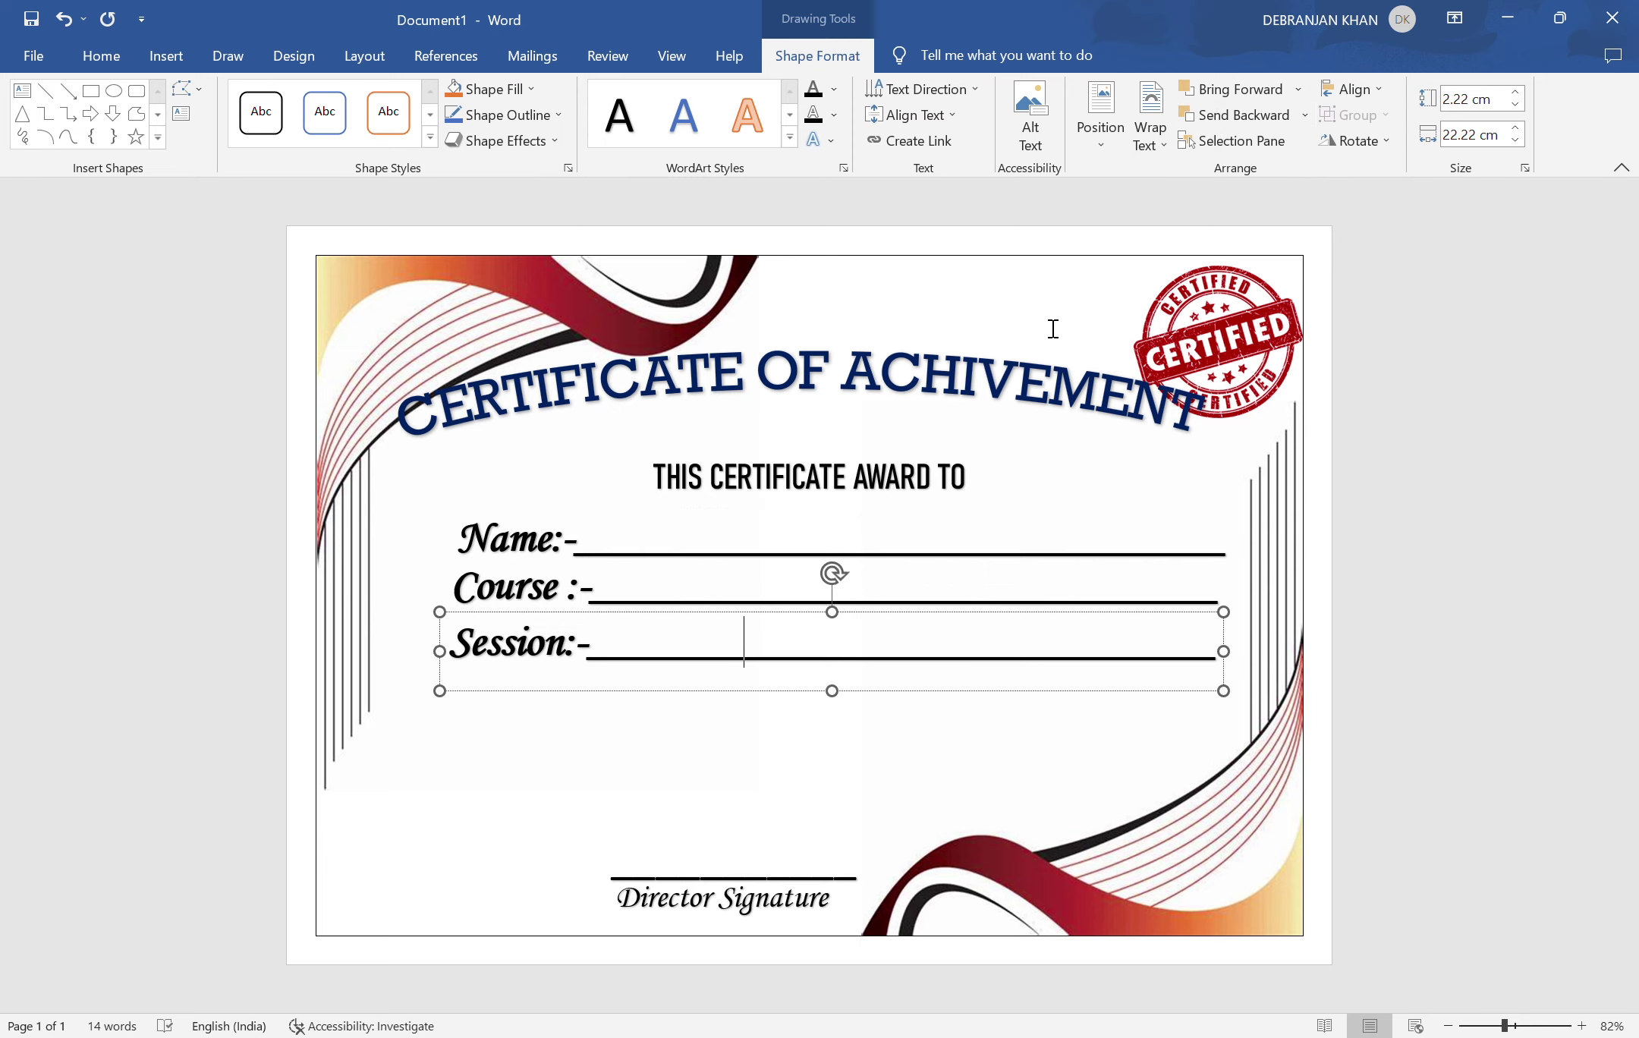
left_click(1215, 114)
left_click(1198, 189)
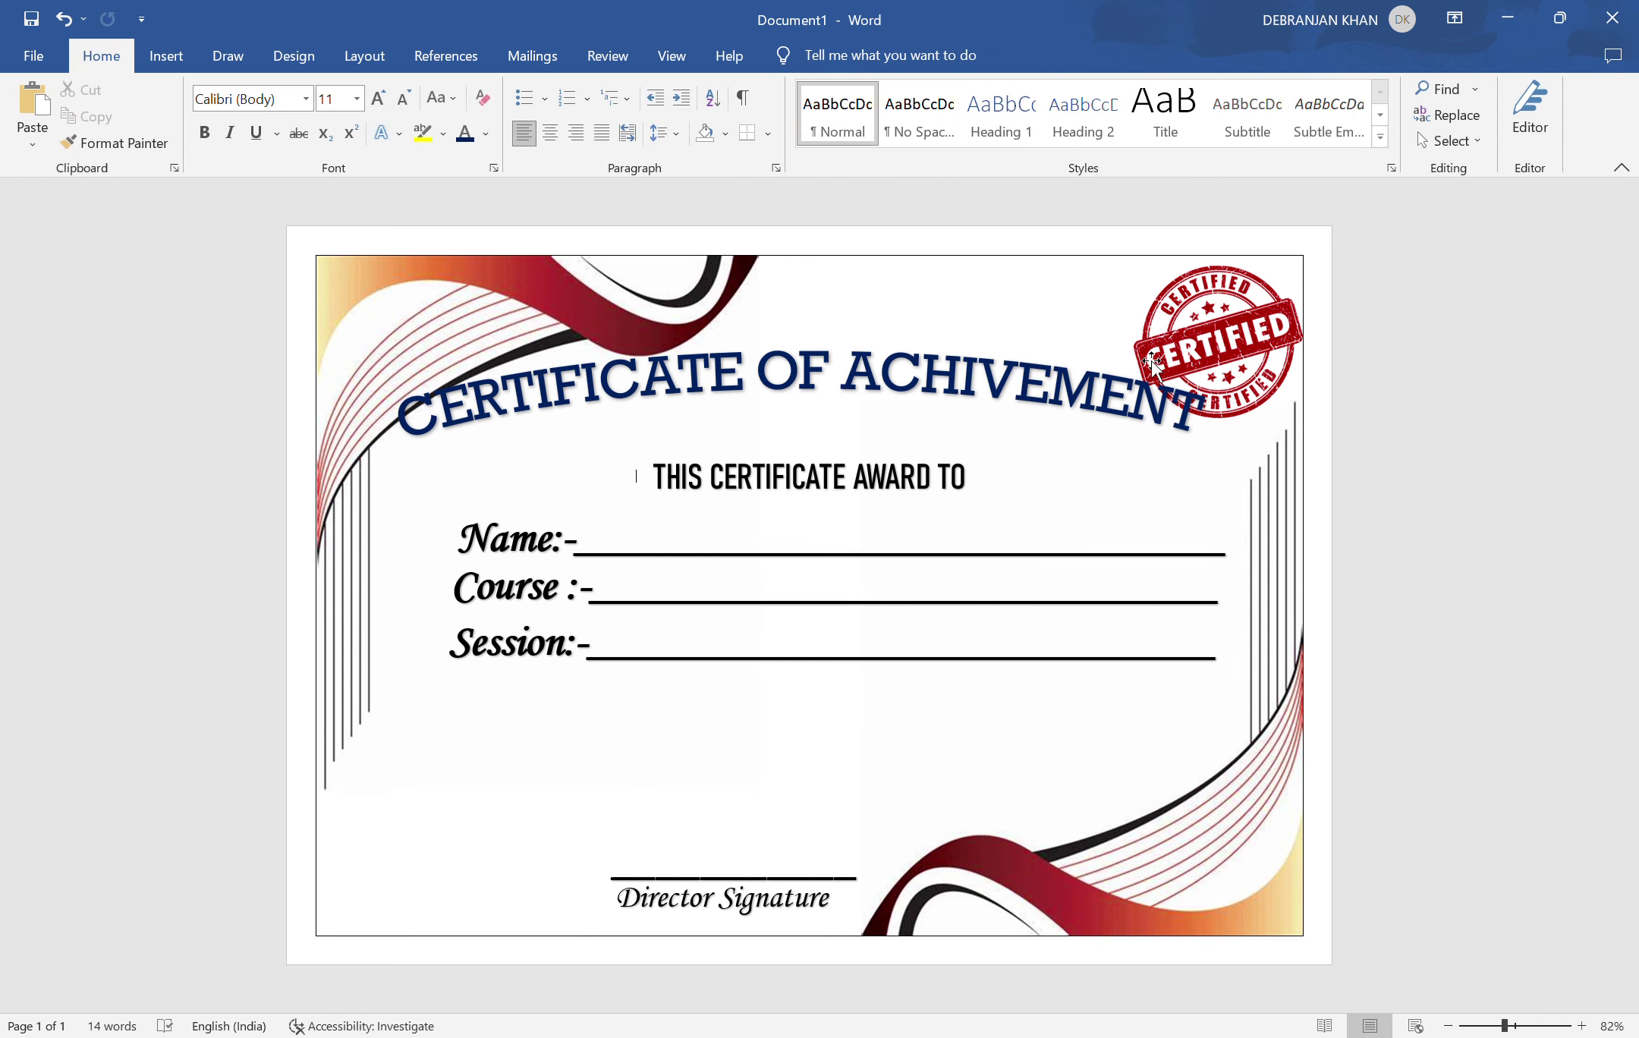
left_click(1179, 355)
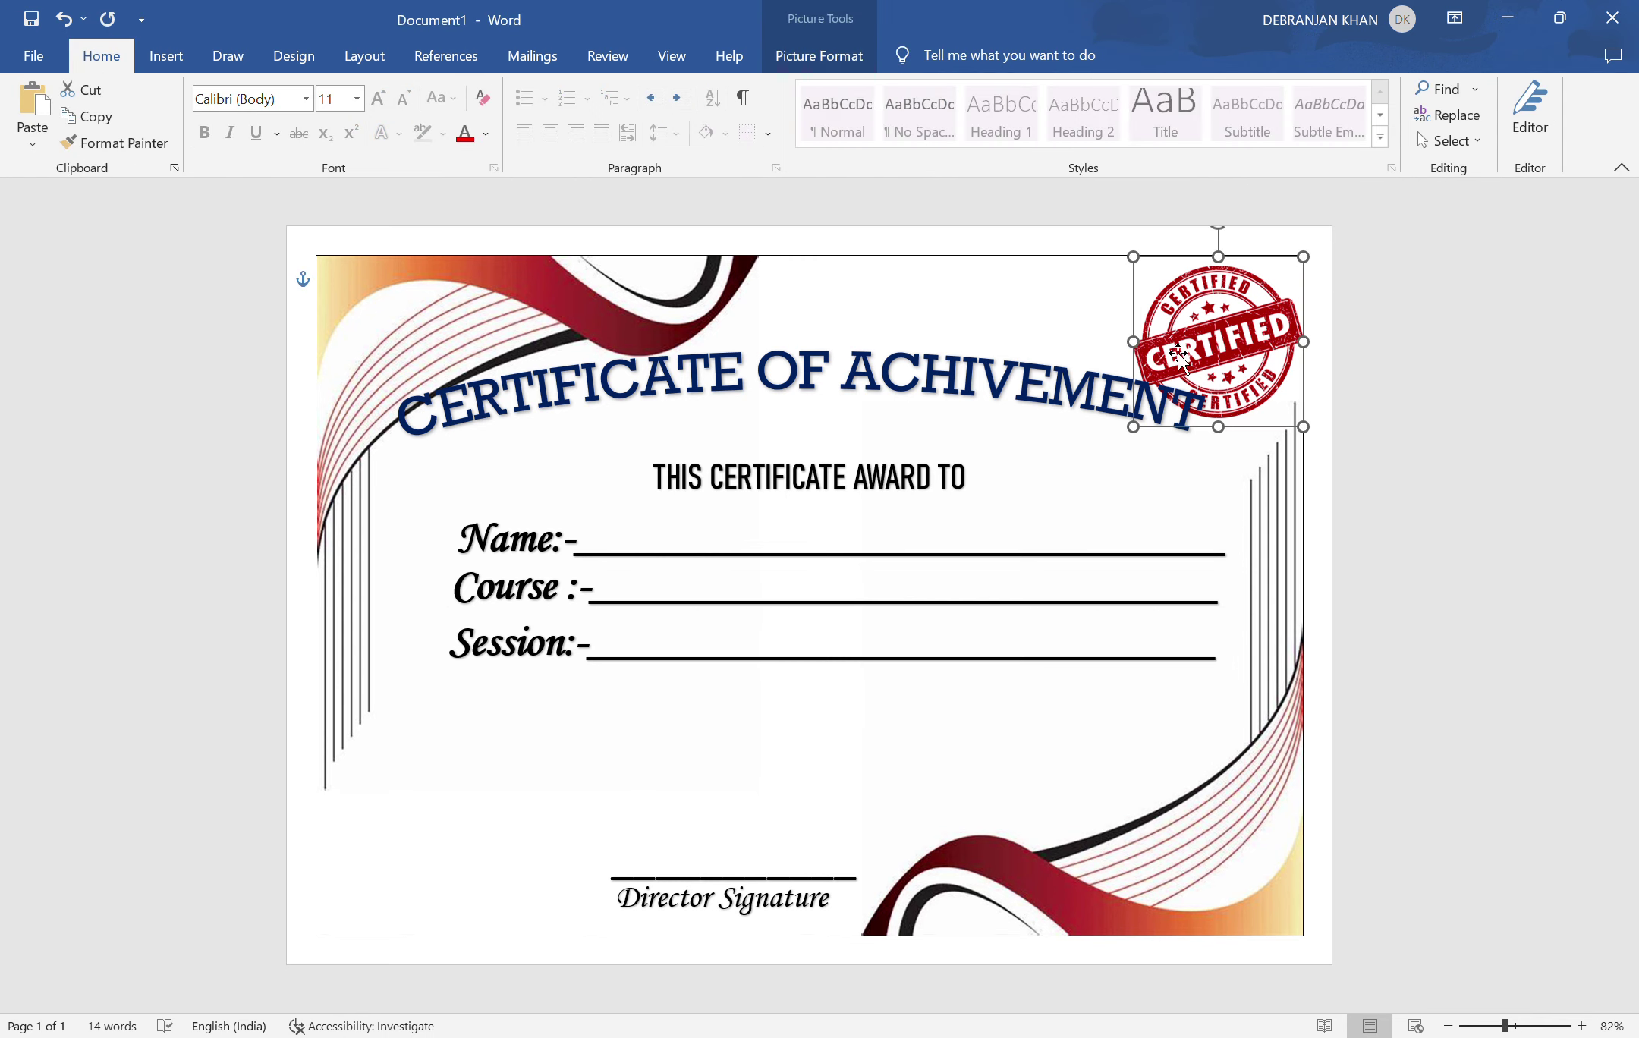
- Drag the gold medal picture down into the bottom-left corner of the certificate
left_click(941, 358)
triple_click(932, 385)
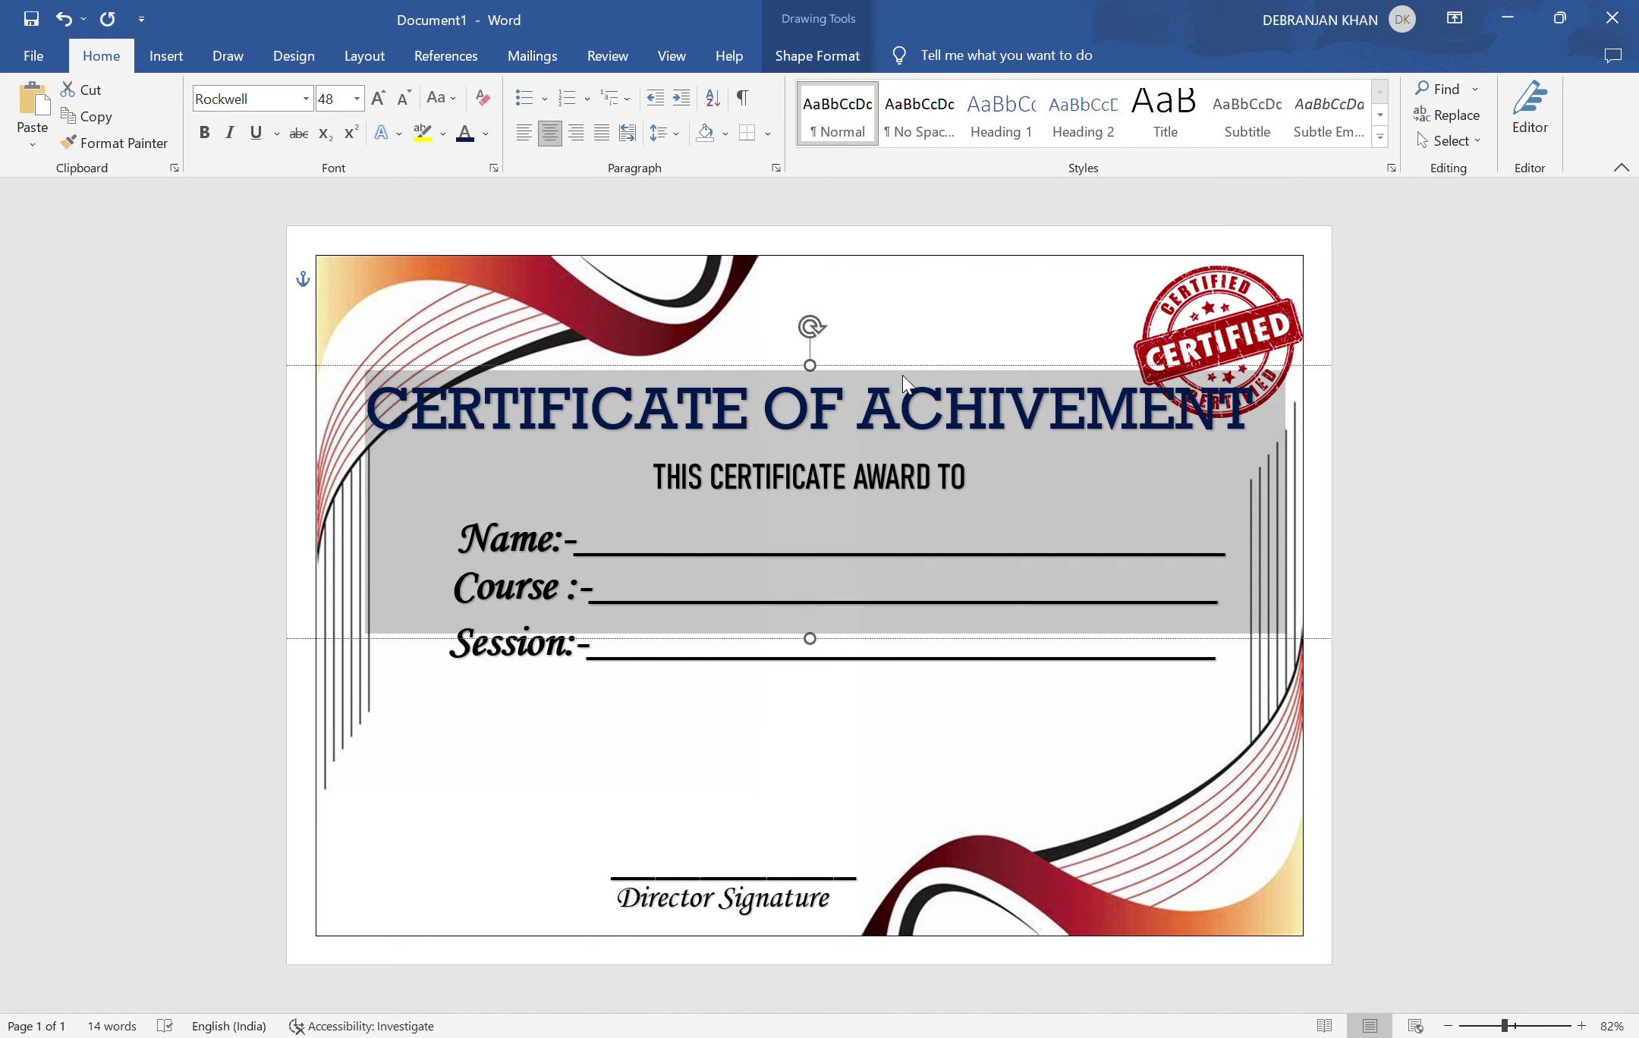
key("Escape")
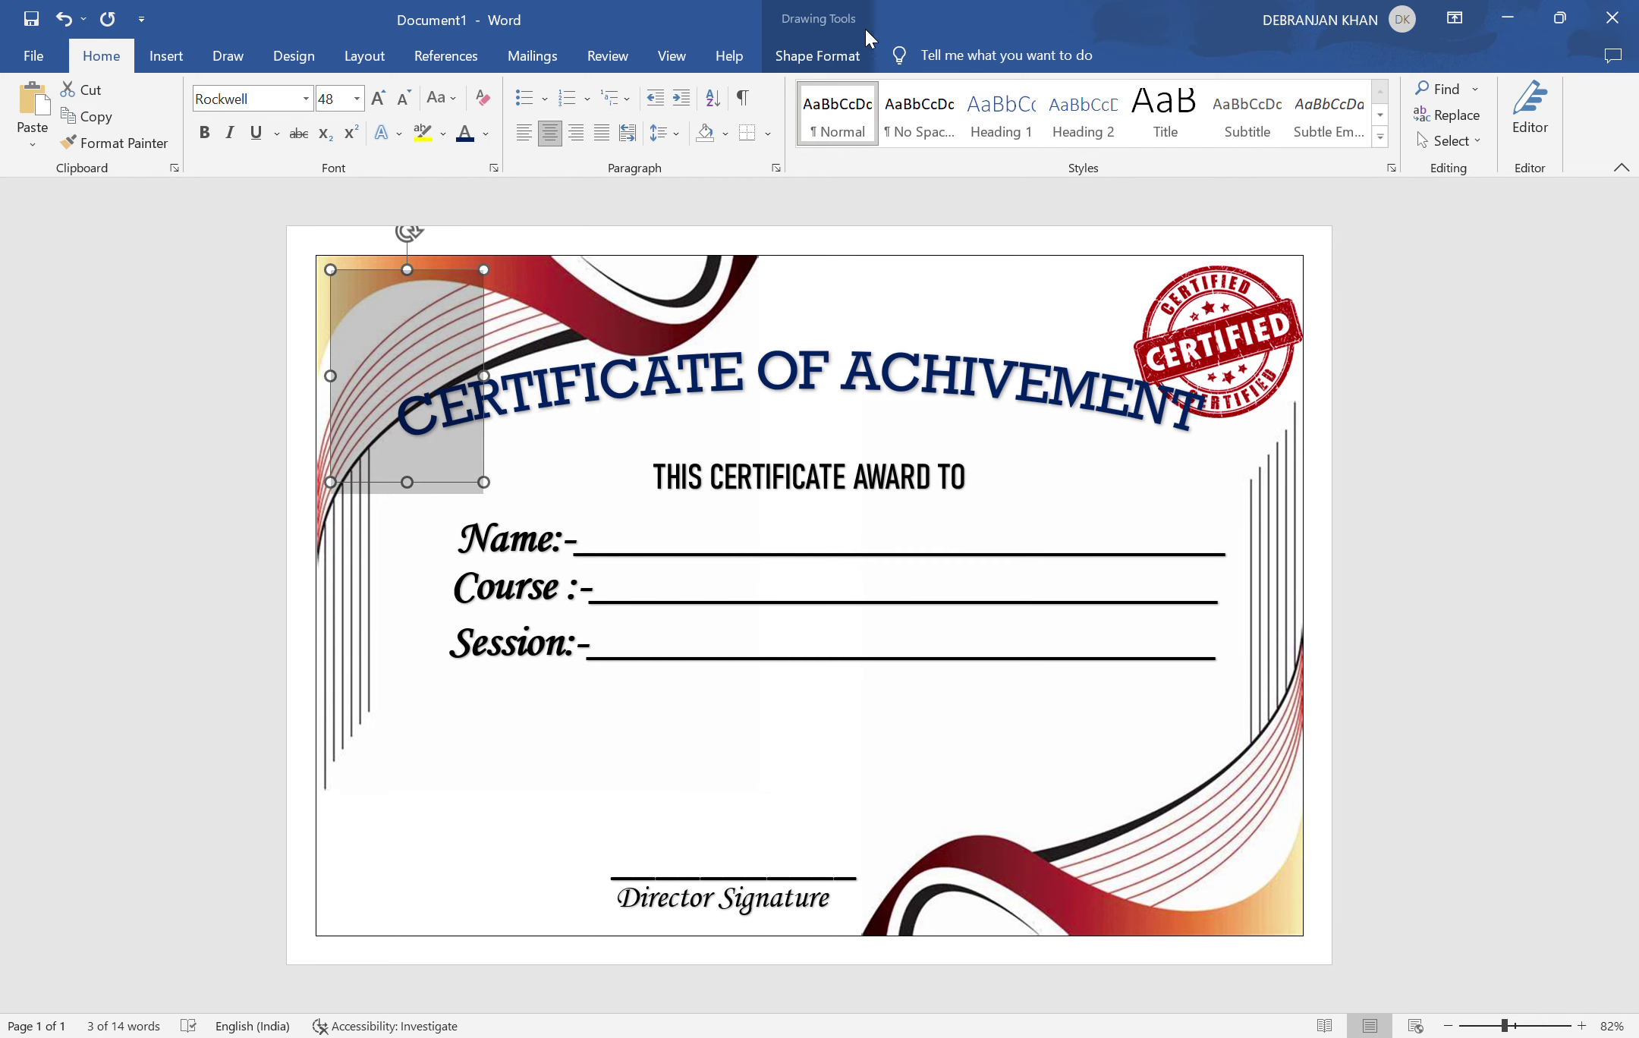
left_click(858, 57)
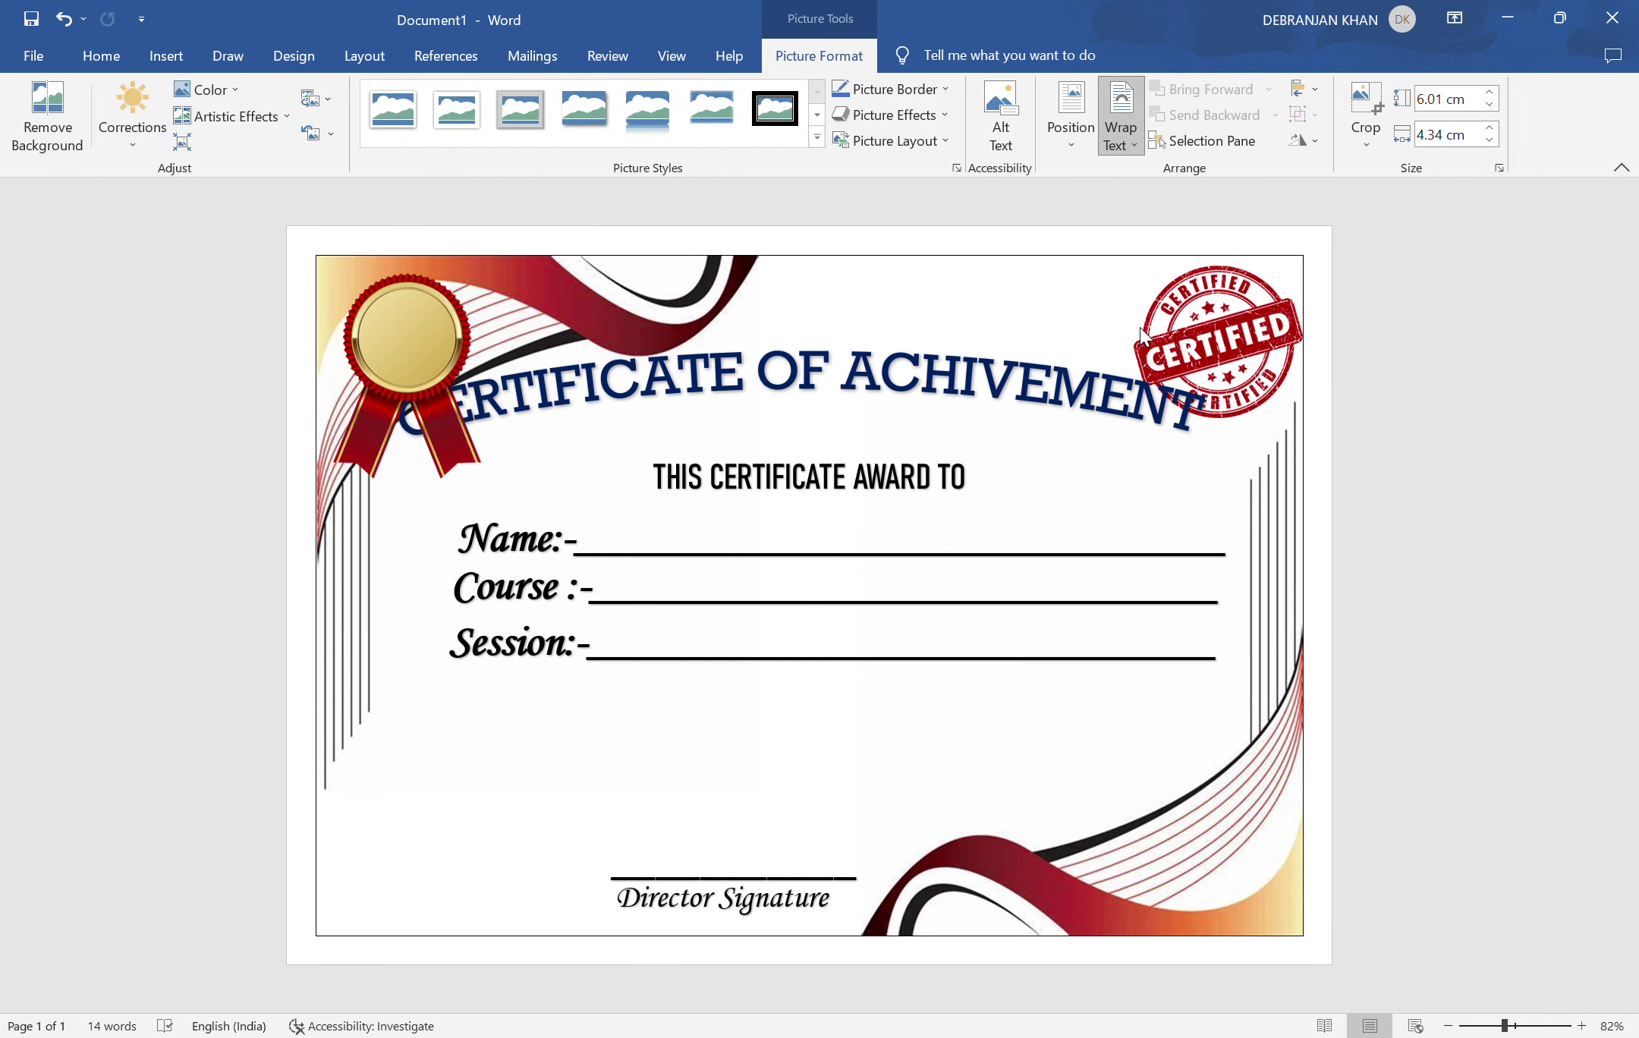
left_click(437, 390)
mouse_move(436, 390)
left_mouse_down()
mouse_move(470, 750)
mouse_move(434, 817)
left_mouse_up()
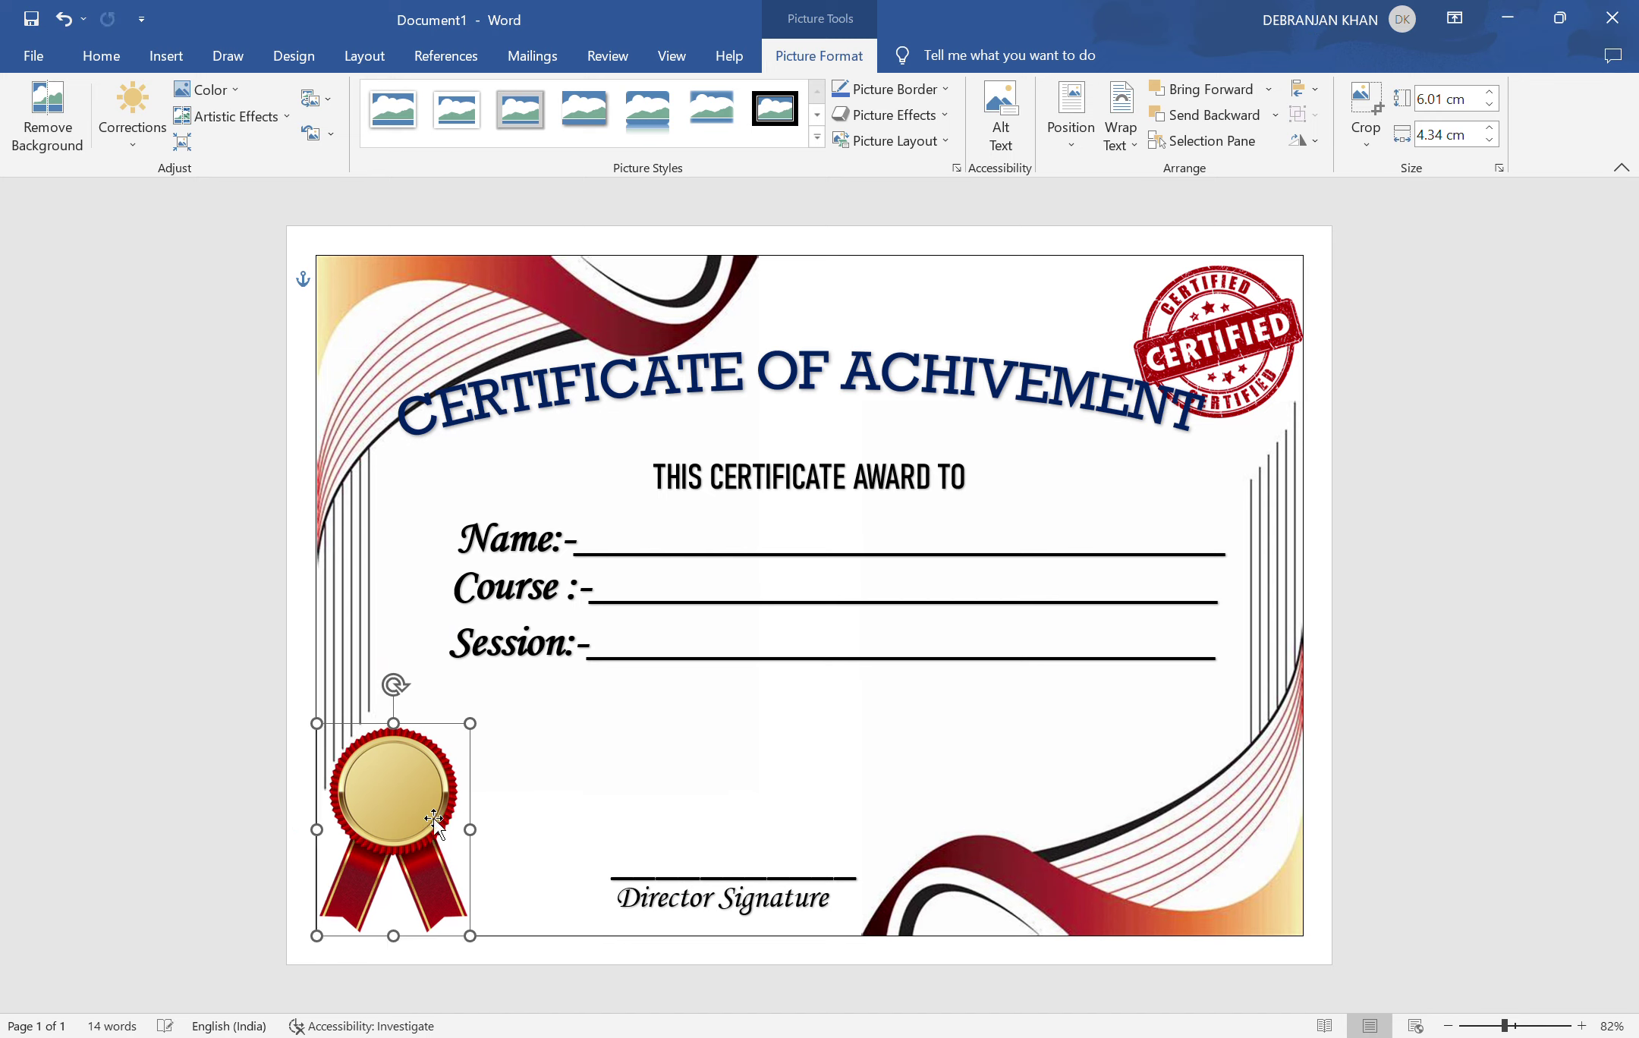
- Pull the CERTIFICATE OF ACHIVEMENT WordArt's bottom handle down to deepen its arch
left_click(731, 634)
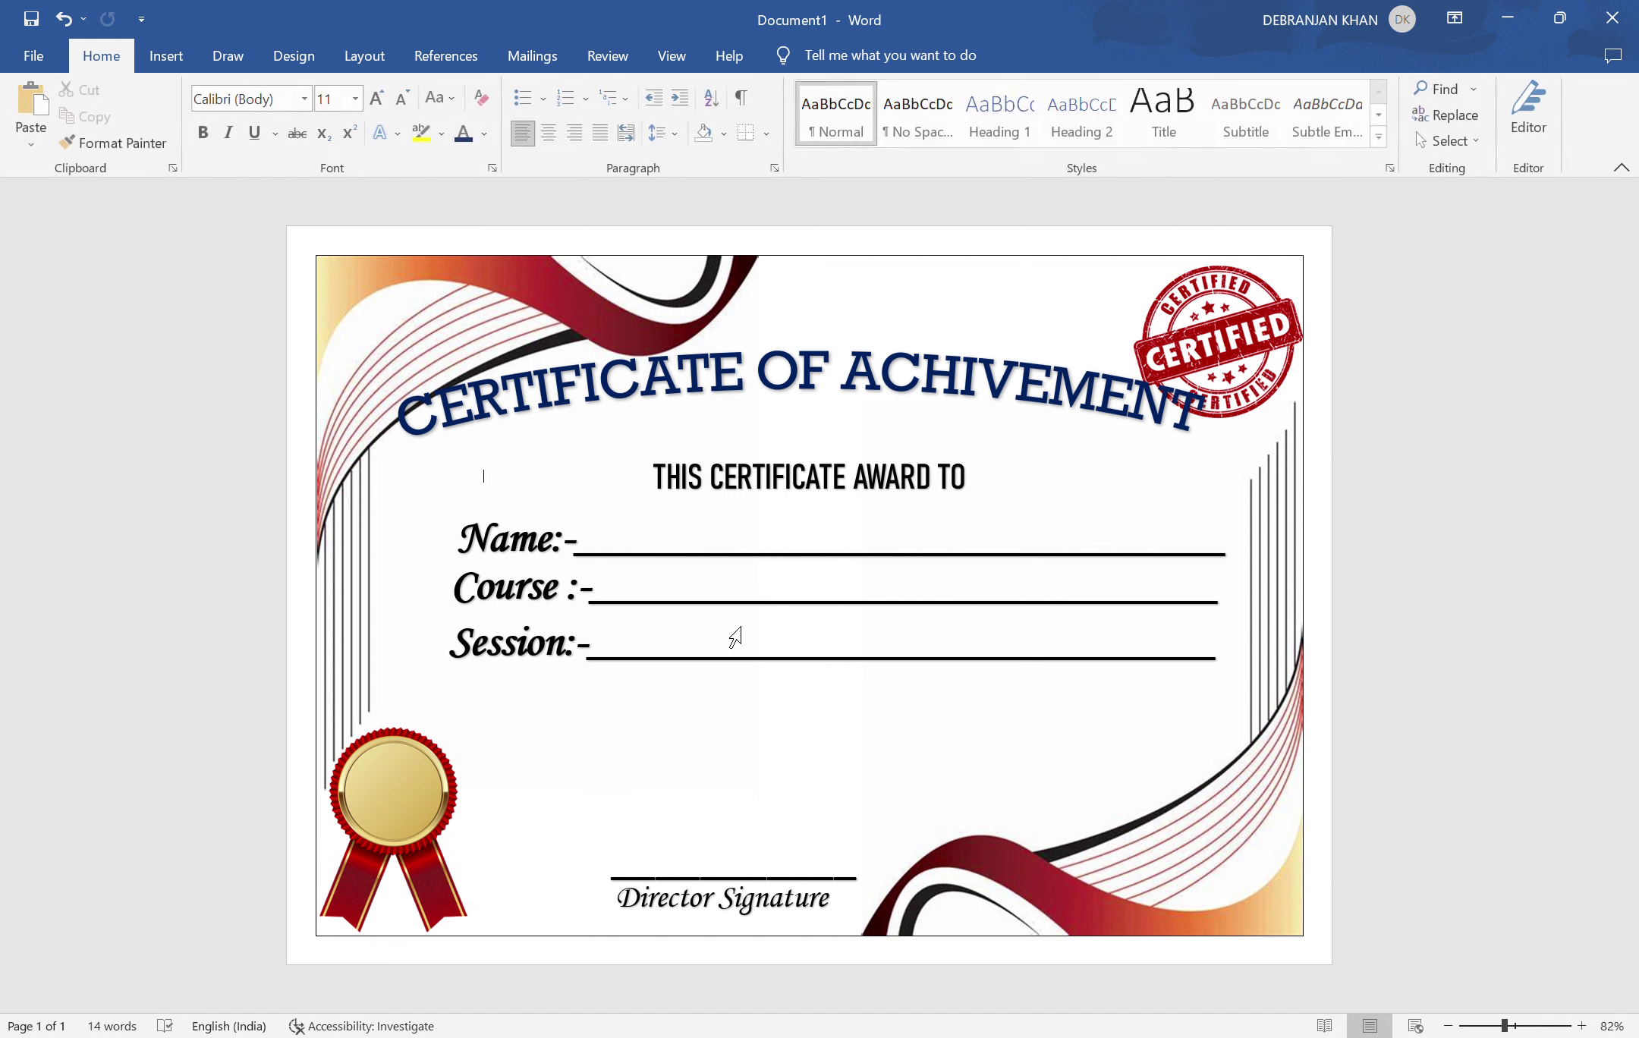
left_click(862, 385)
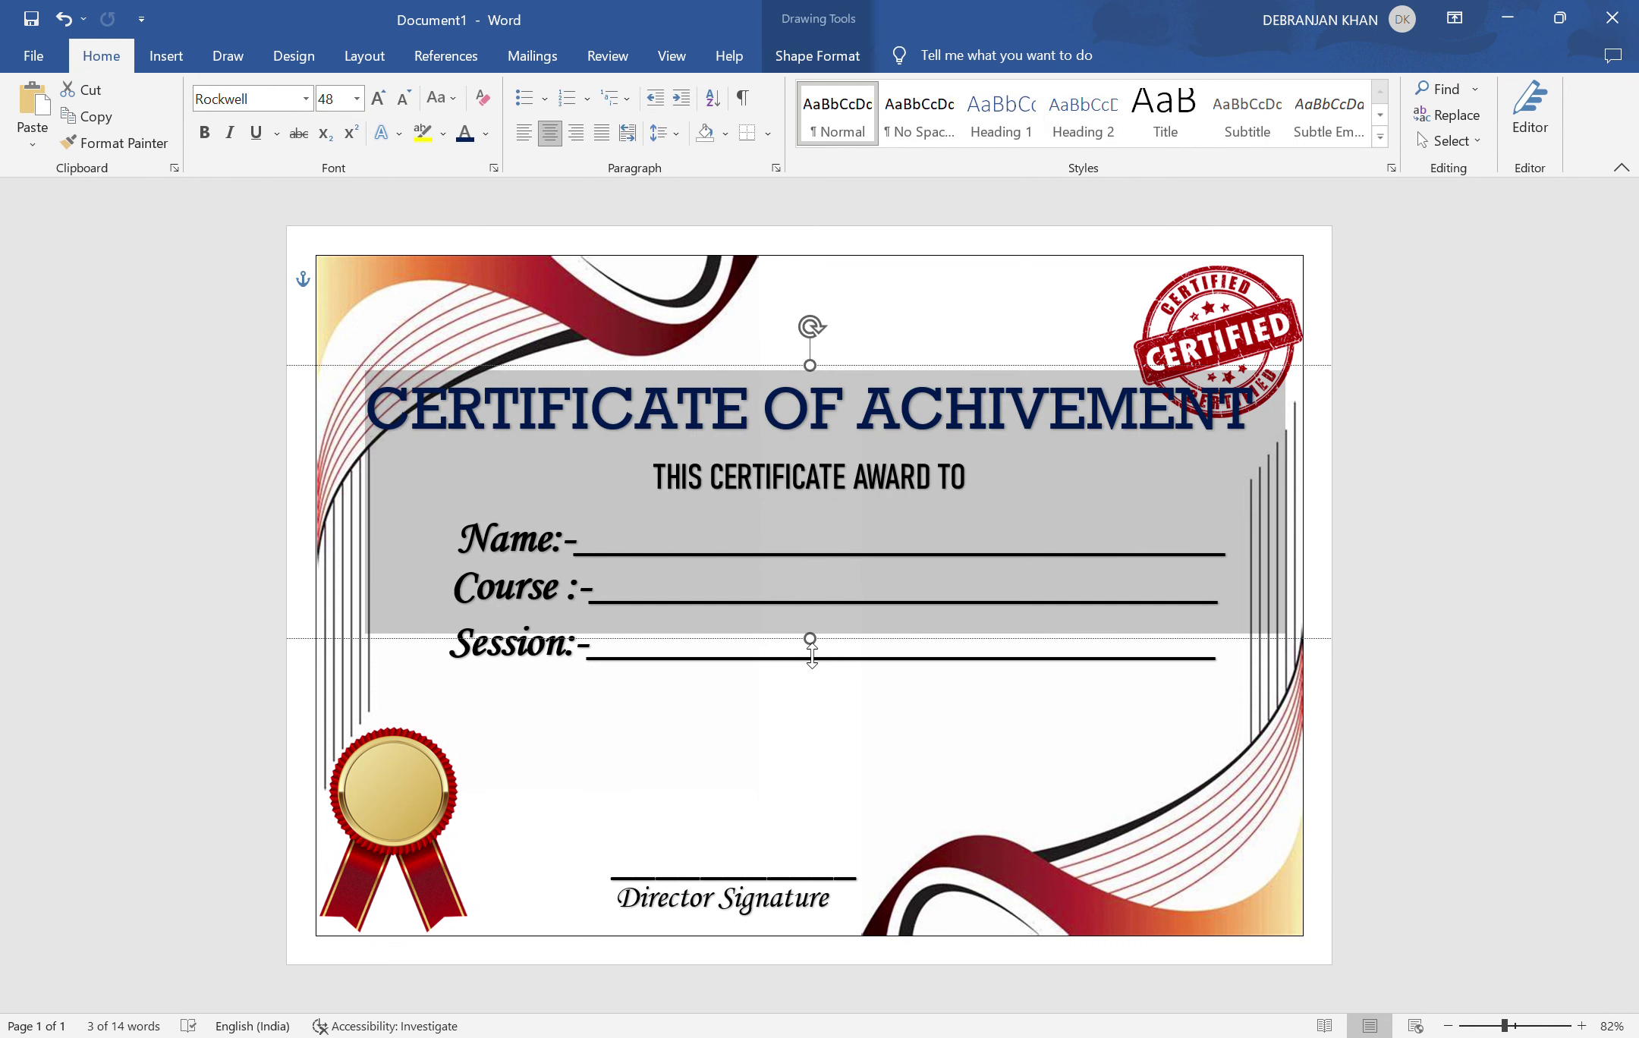
left_click_drag(810, 639, 822, 890)
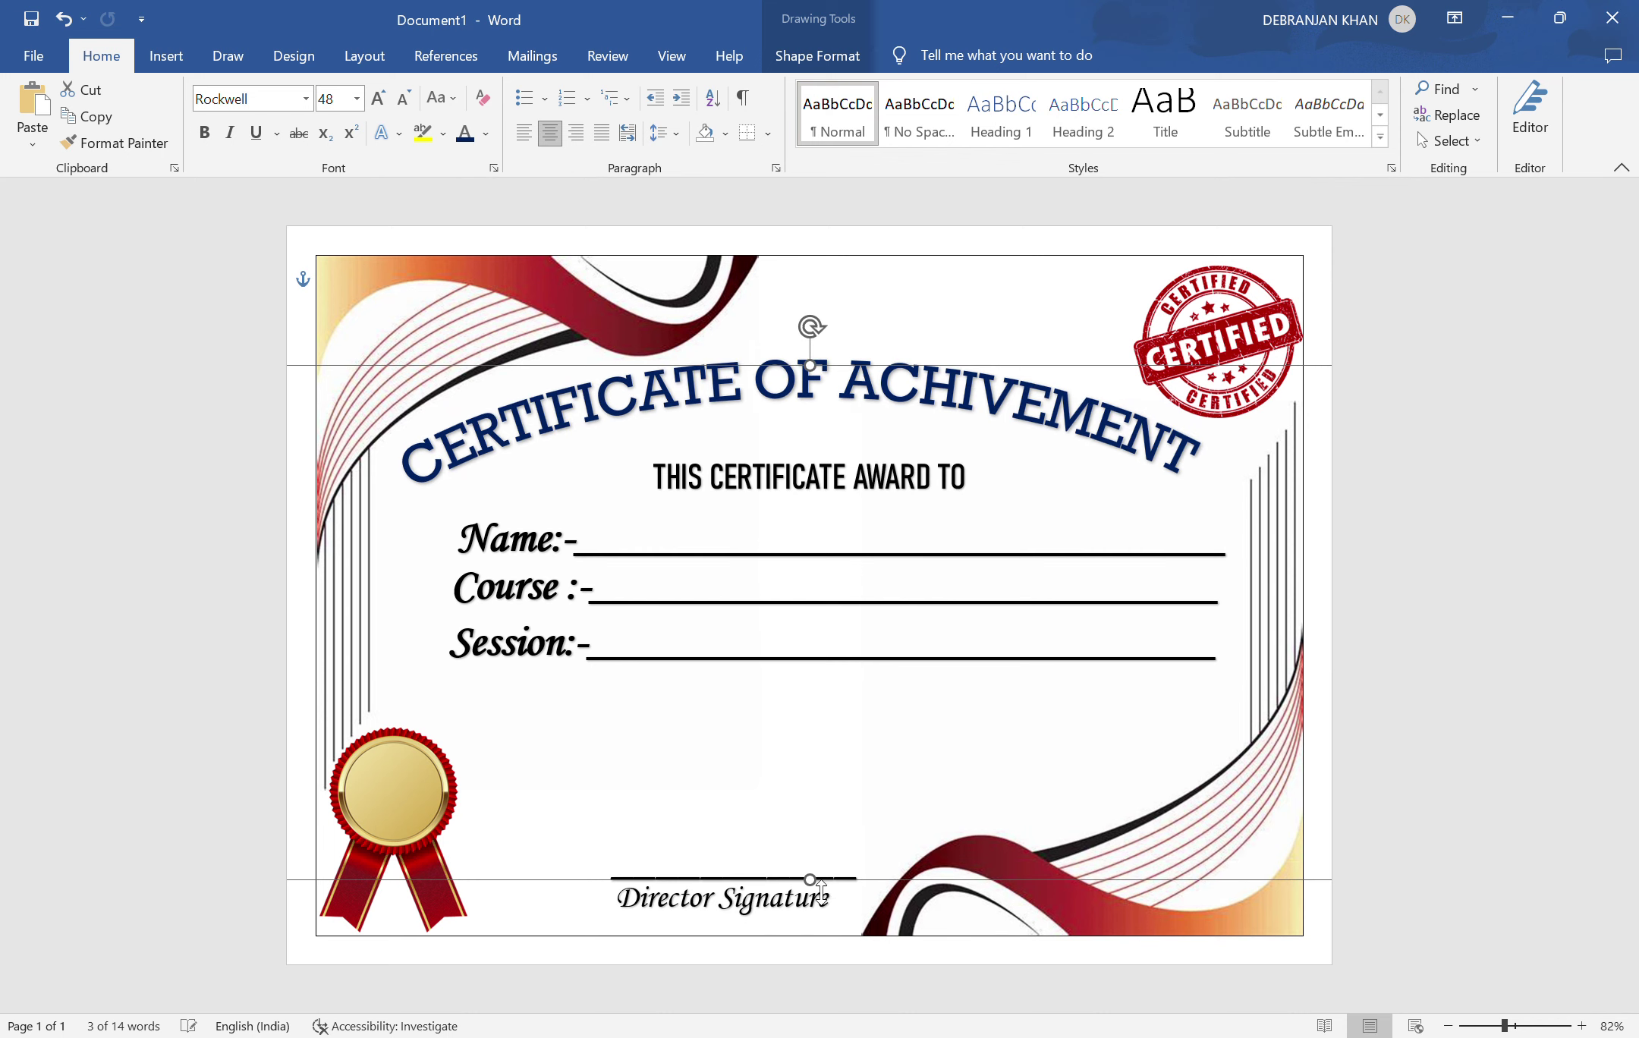
left_click(1503, 526)
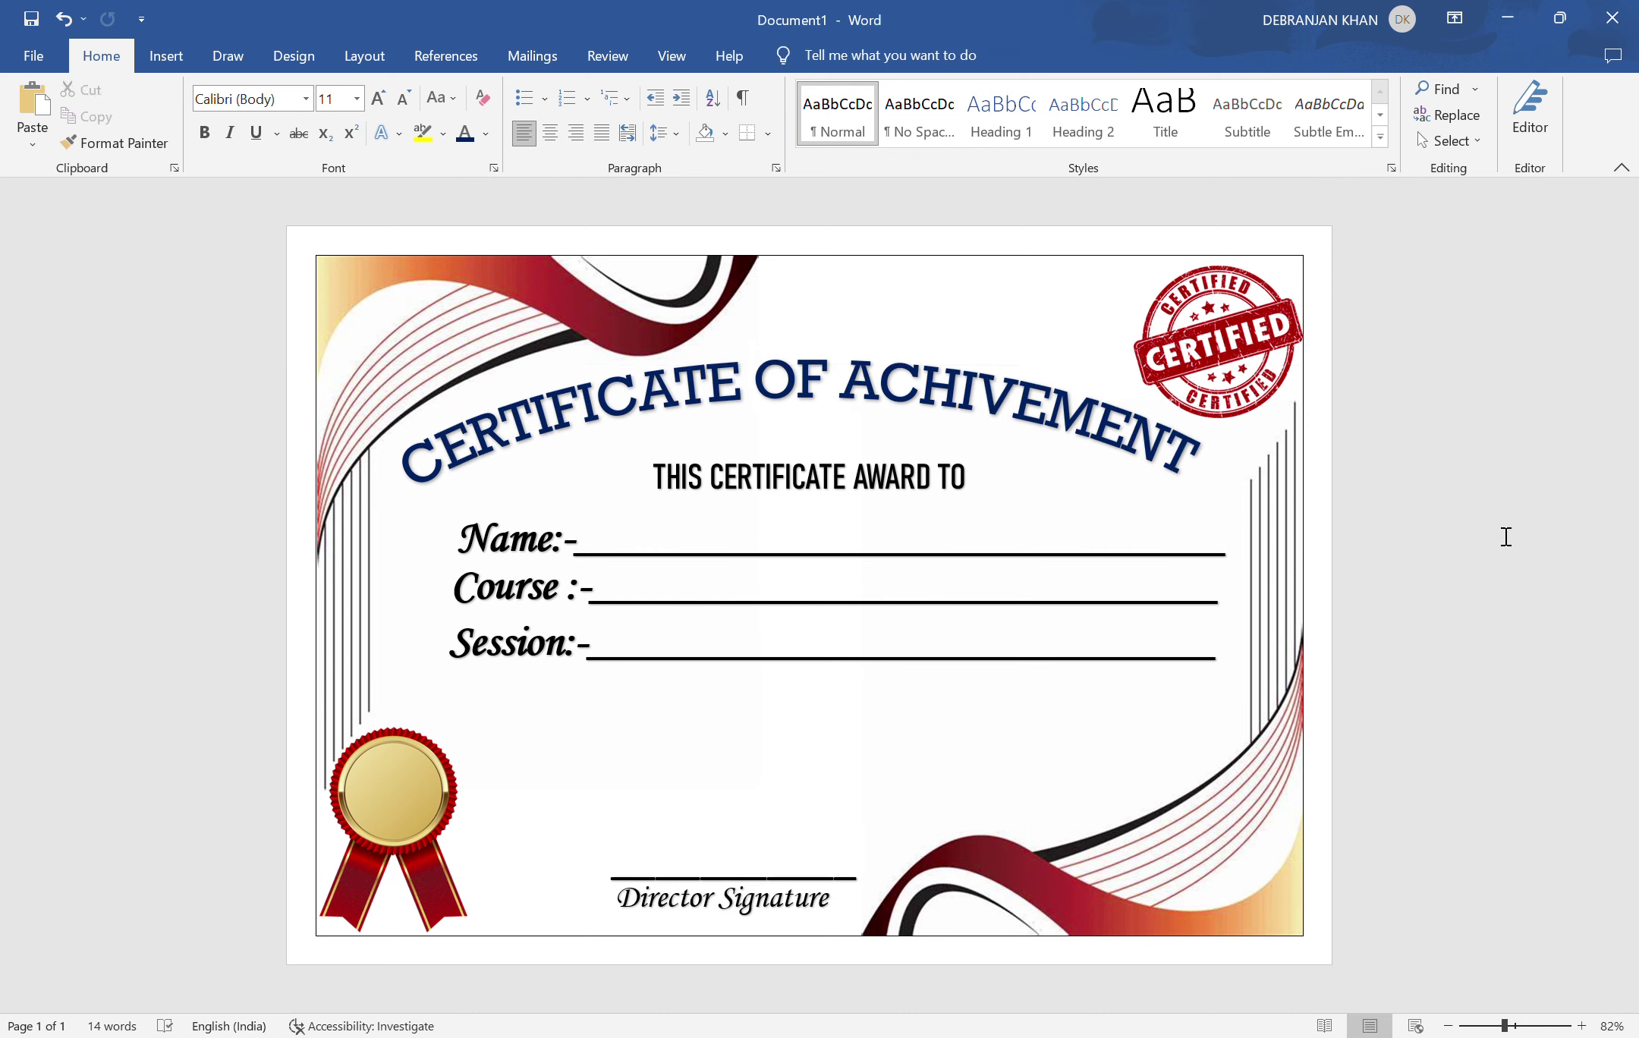